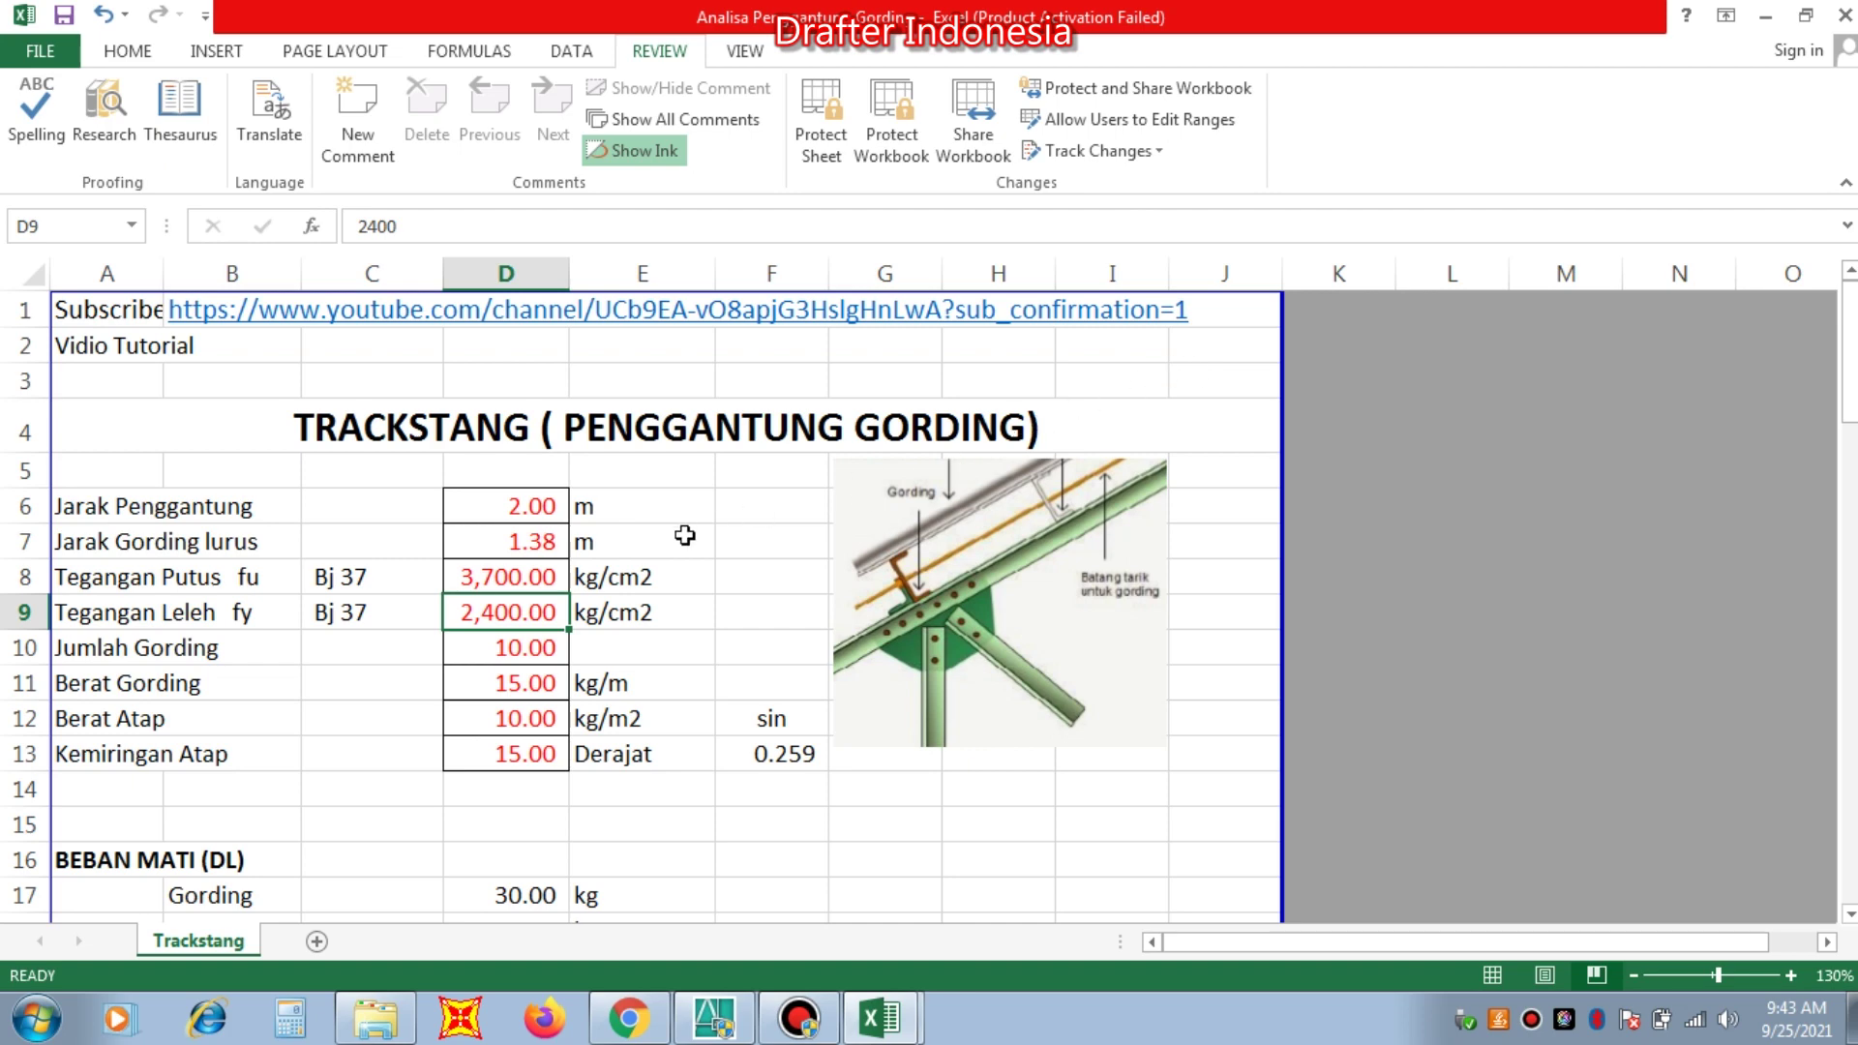
Step: Examine the hanger and purlin spacing inputs and the Gording and Atap formulas under Beban Mati in the Trackstang sheet
left_click(537, 504)
left_click(535, 538)
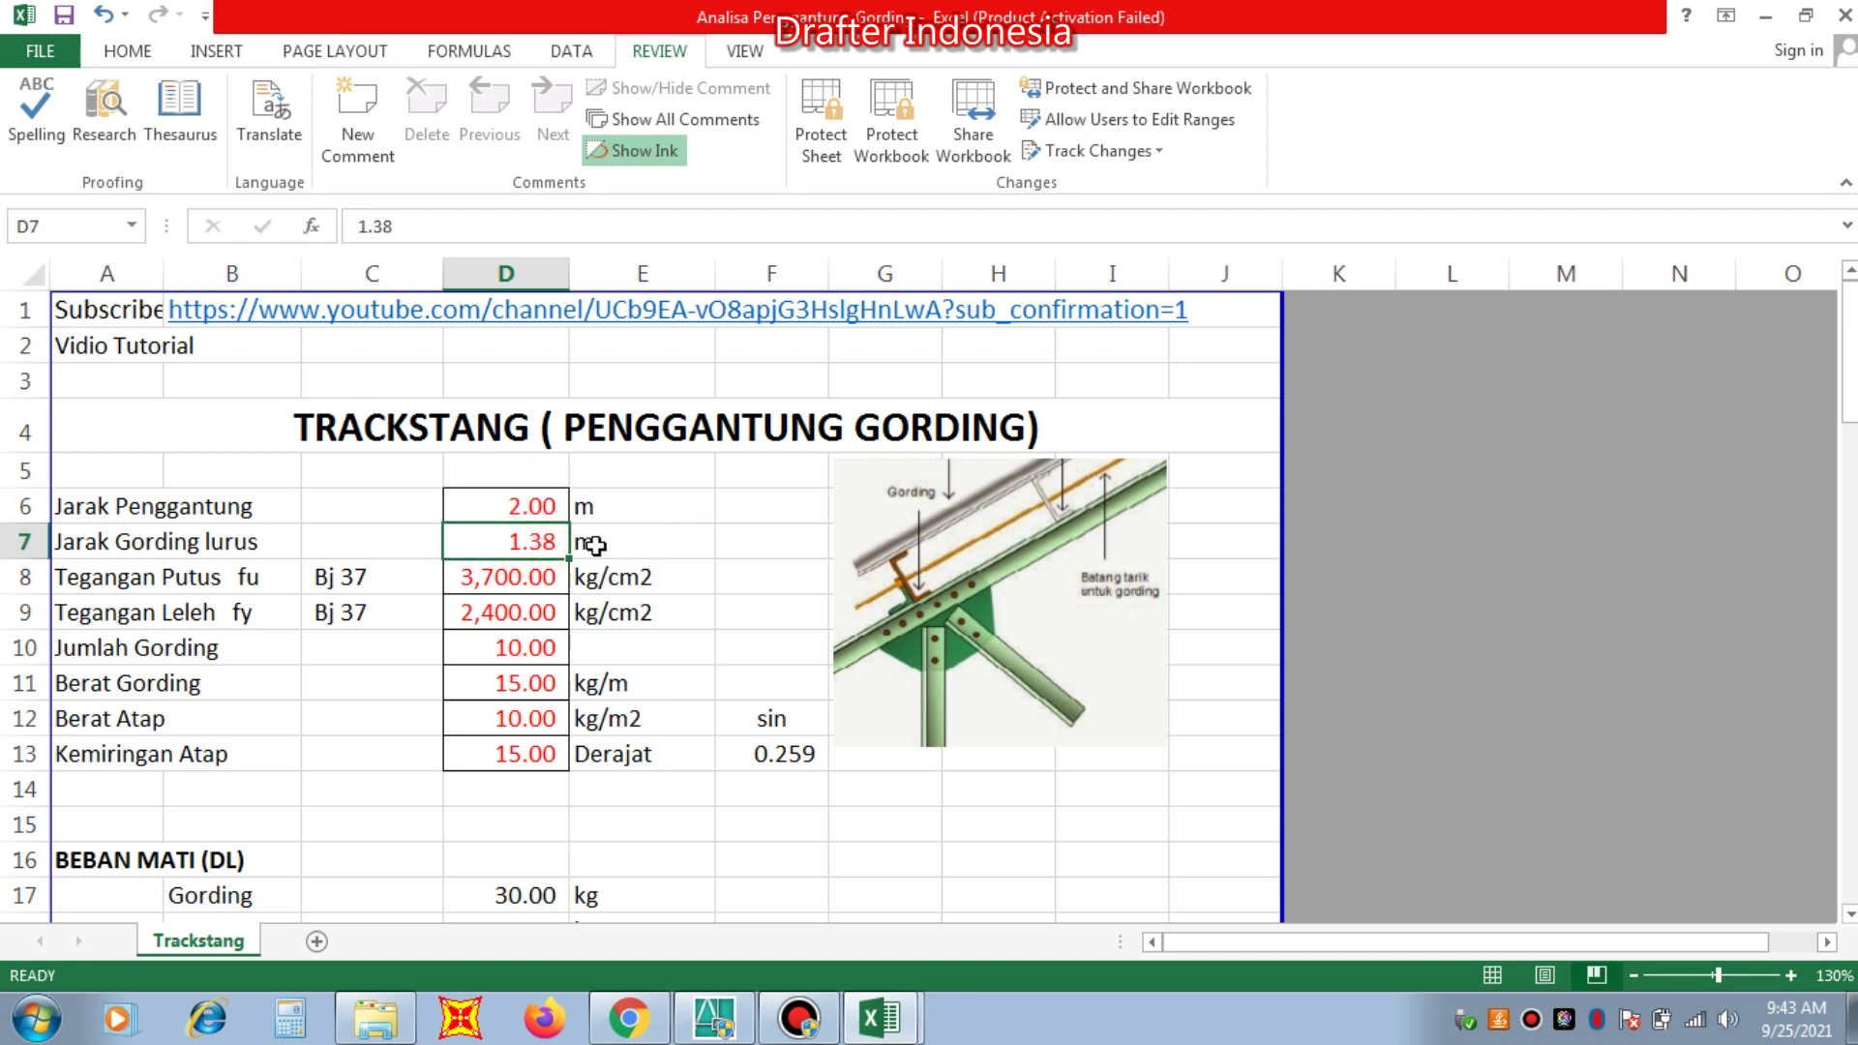
scroll(571, 535, "down", 3)
scroll(554, 535, "up", 1)
scroll(555, 535, "up", 2)
scroll(614, 664, "down", 2)
left_click(522, 659)
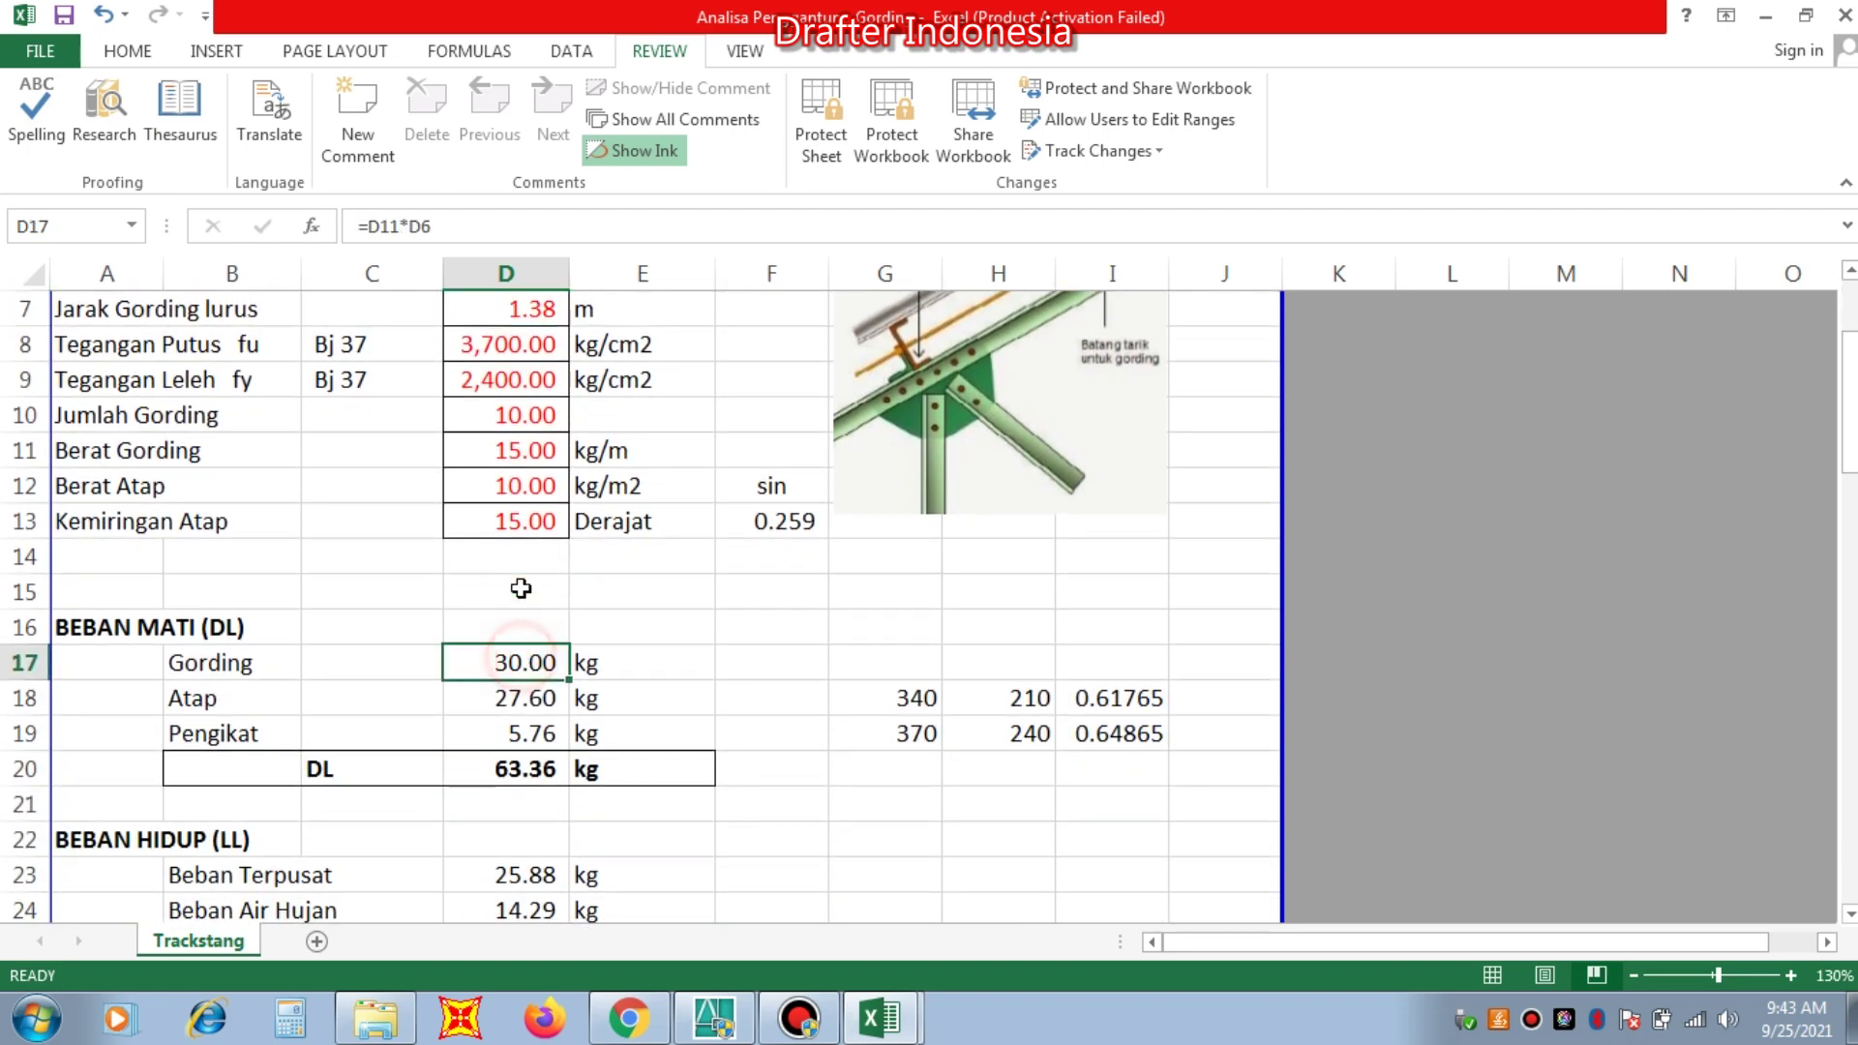
left_click(541, 699)
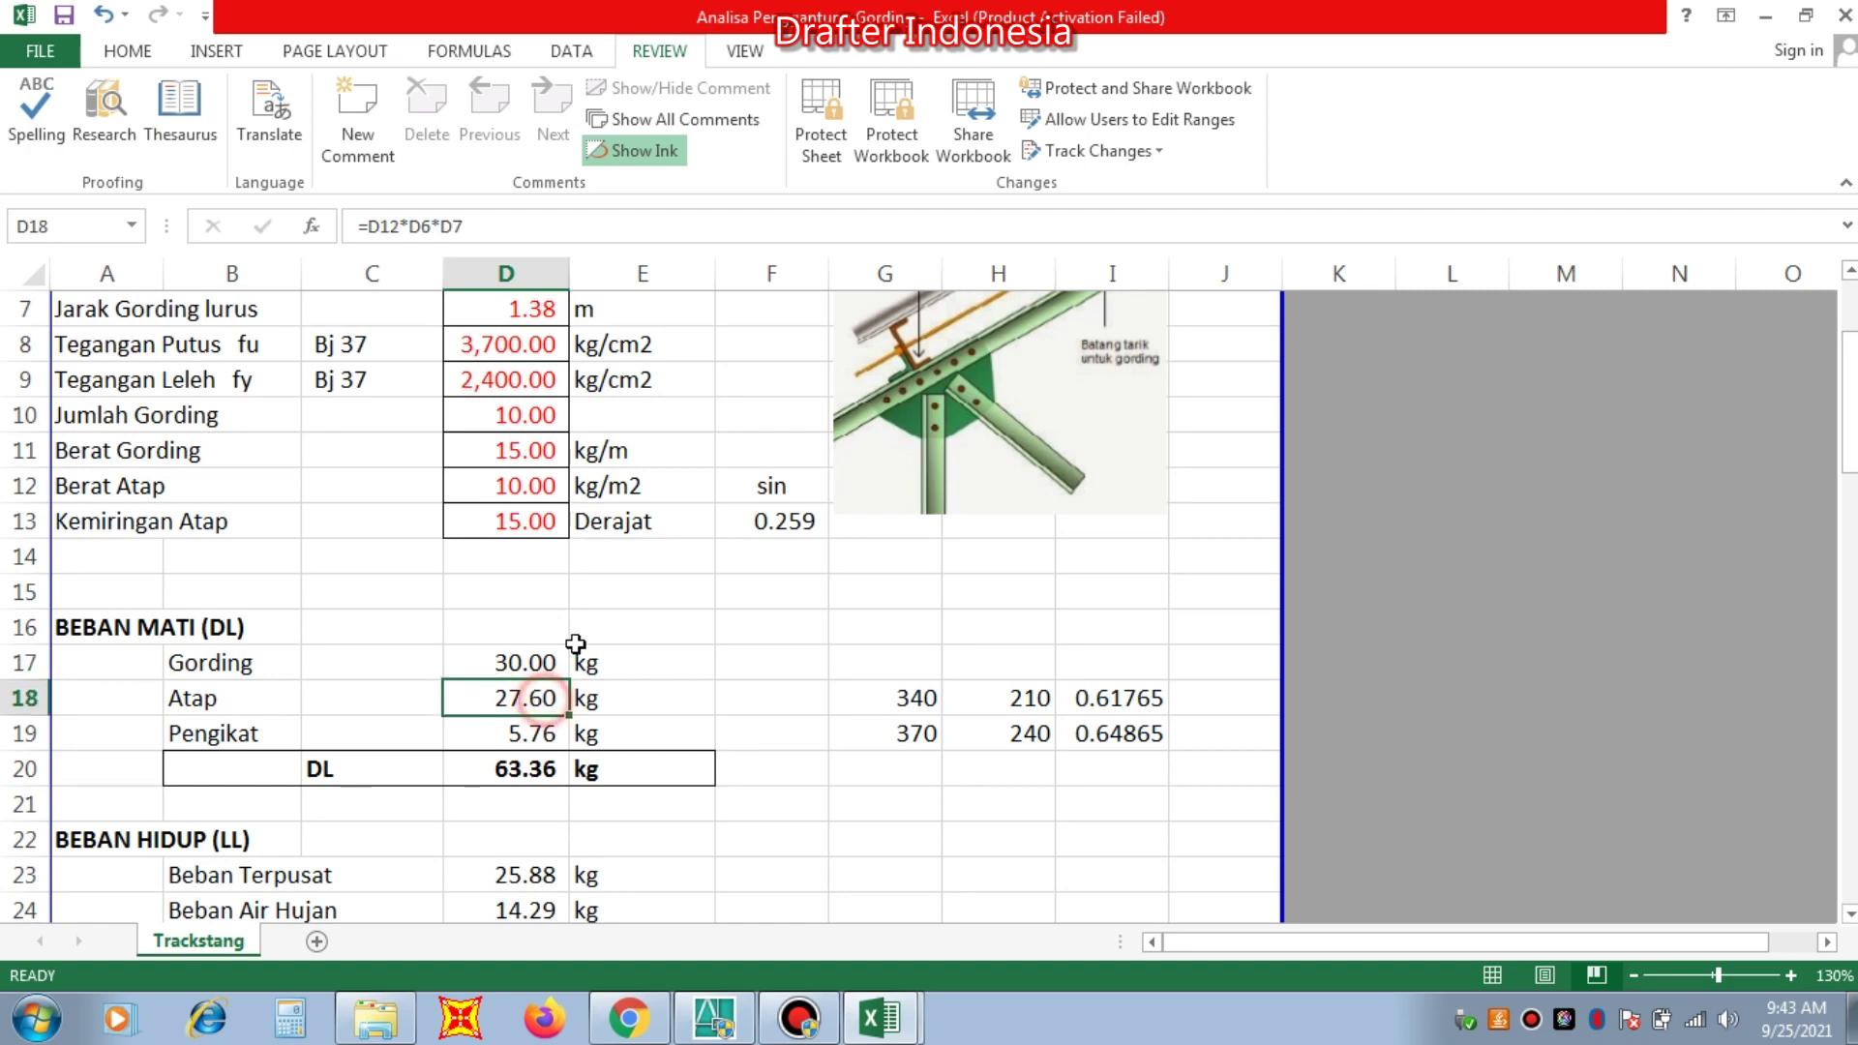
scroll(581, 643, "down", 2)
scroll(580, 643, "up", 2)
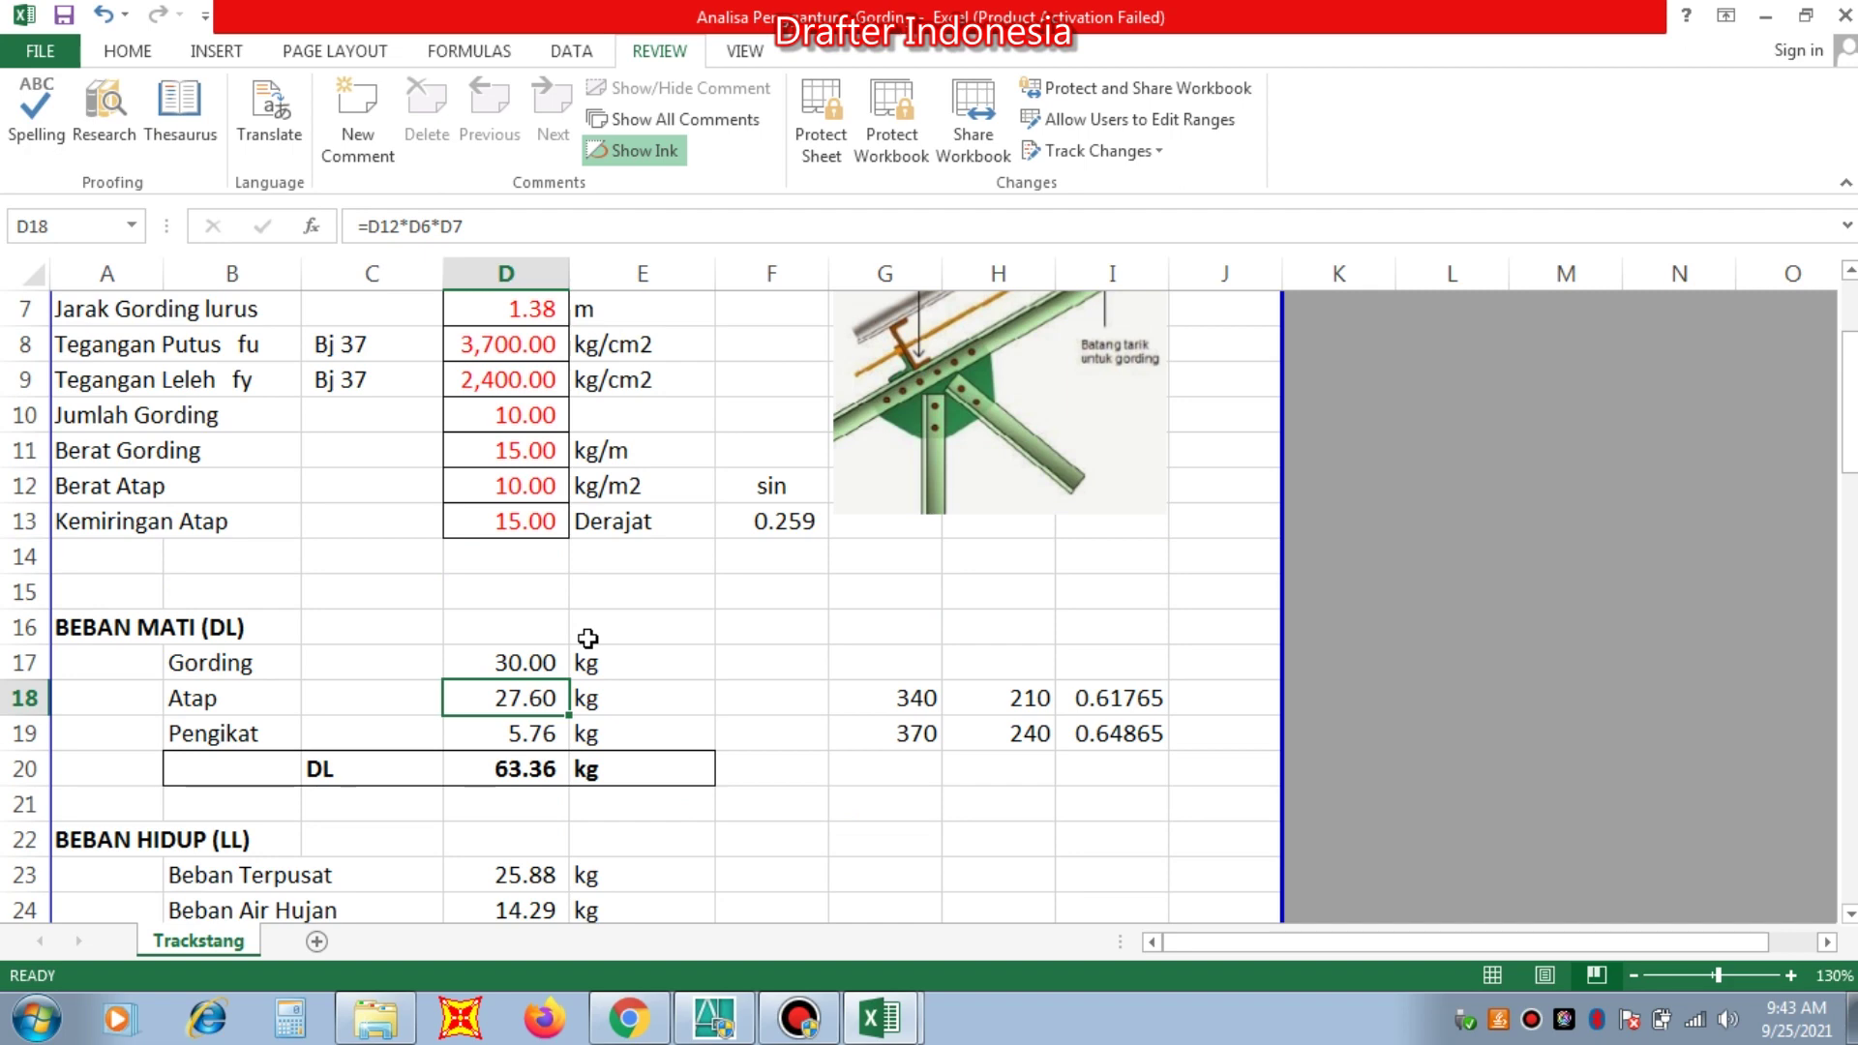
scroll(691, 619, "up", 2)
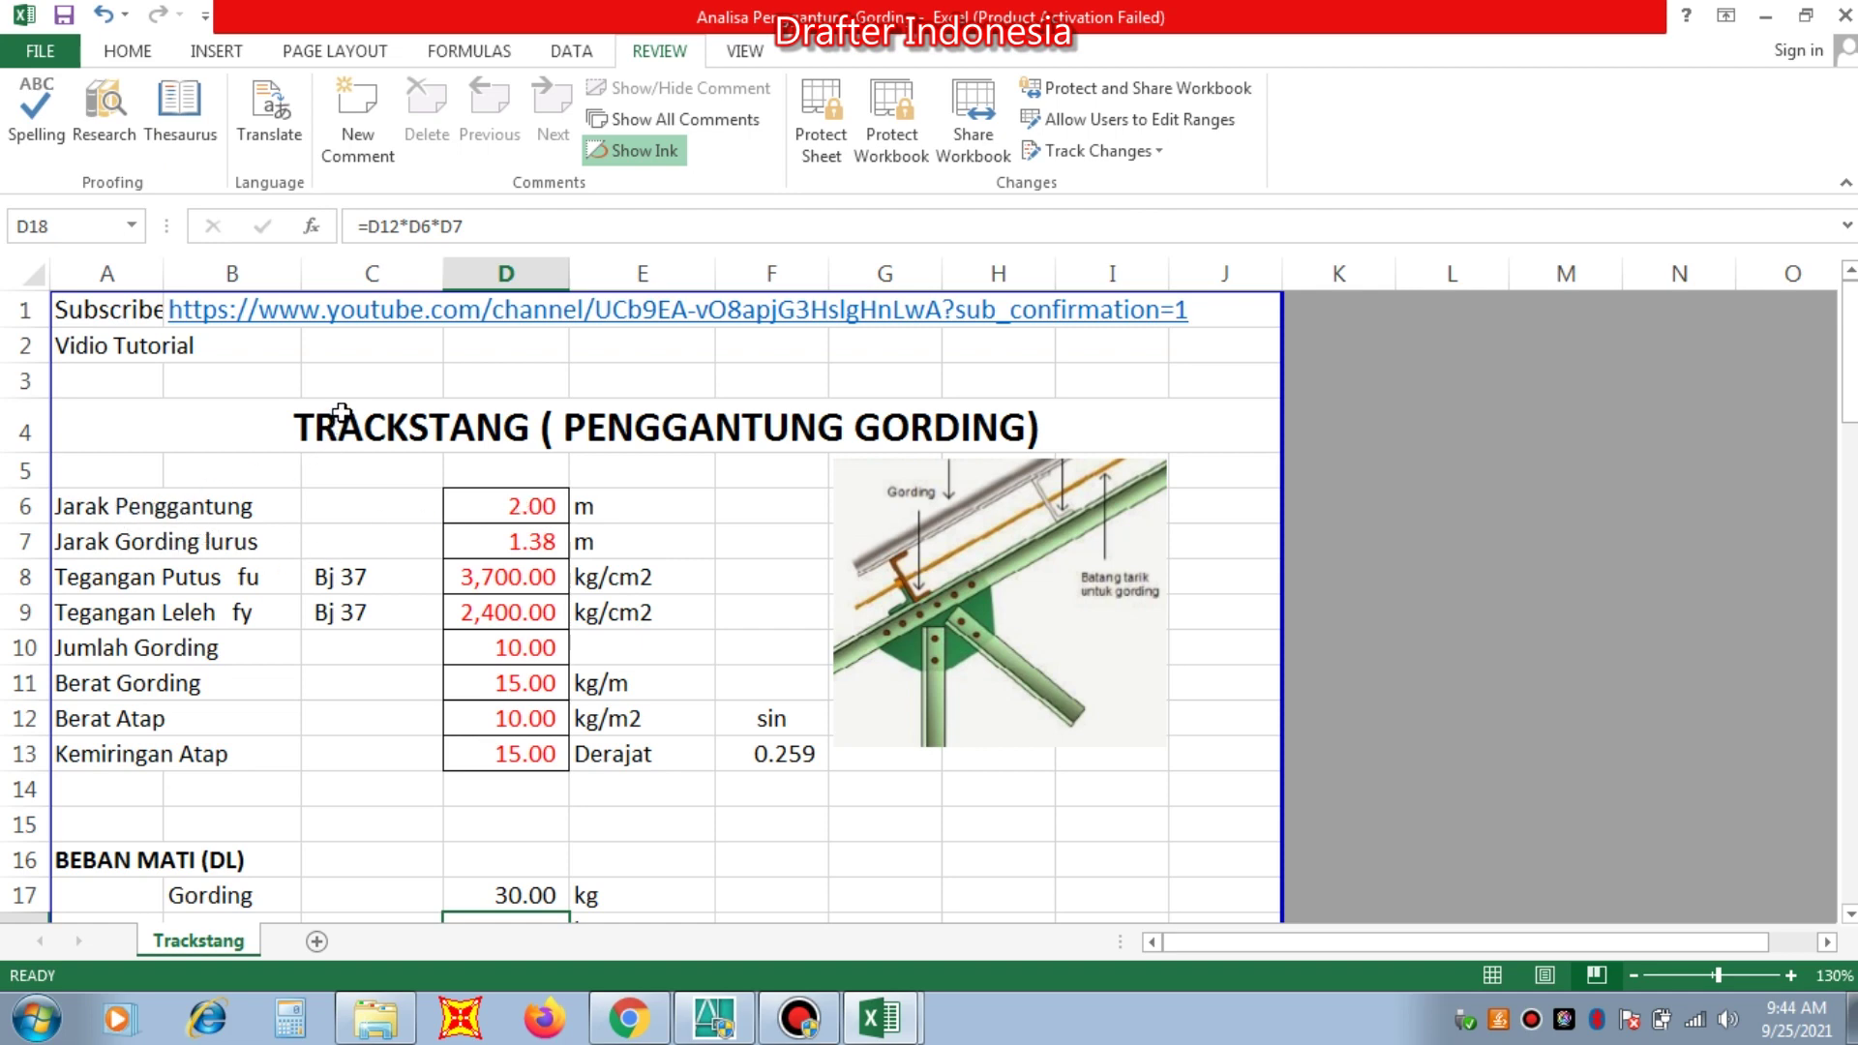
Step: Switch to the AutoCAD drawing Drawing1.dwg and examine the upper two green horizontal lines of the roof plan
left_click(714, 1018)
scroll(702, 399, "up", 2)
scroll(702, 399, "down", 4)
scroll(704, 461, "up", 4)
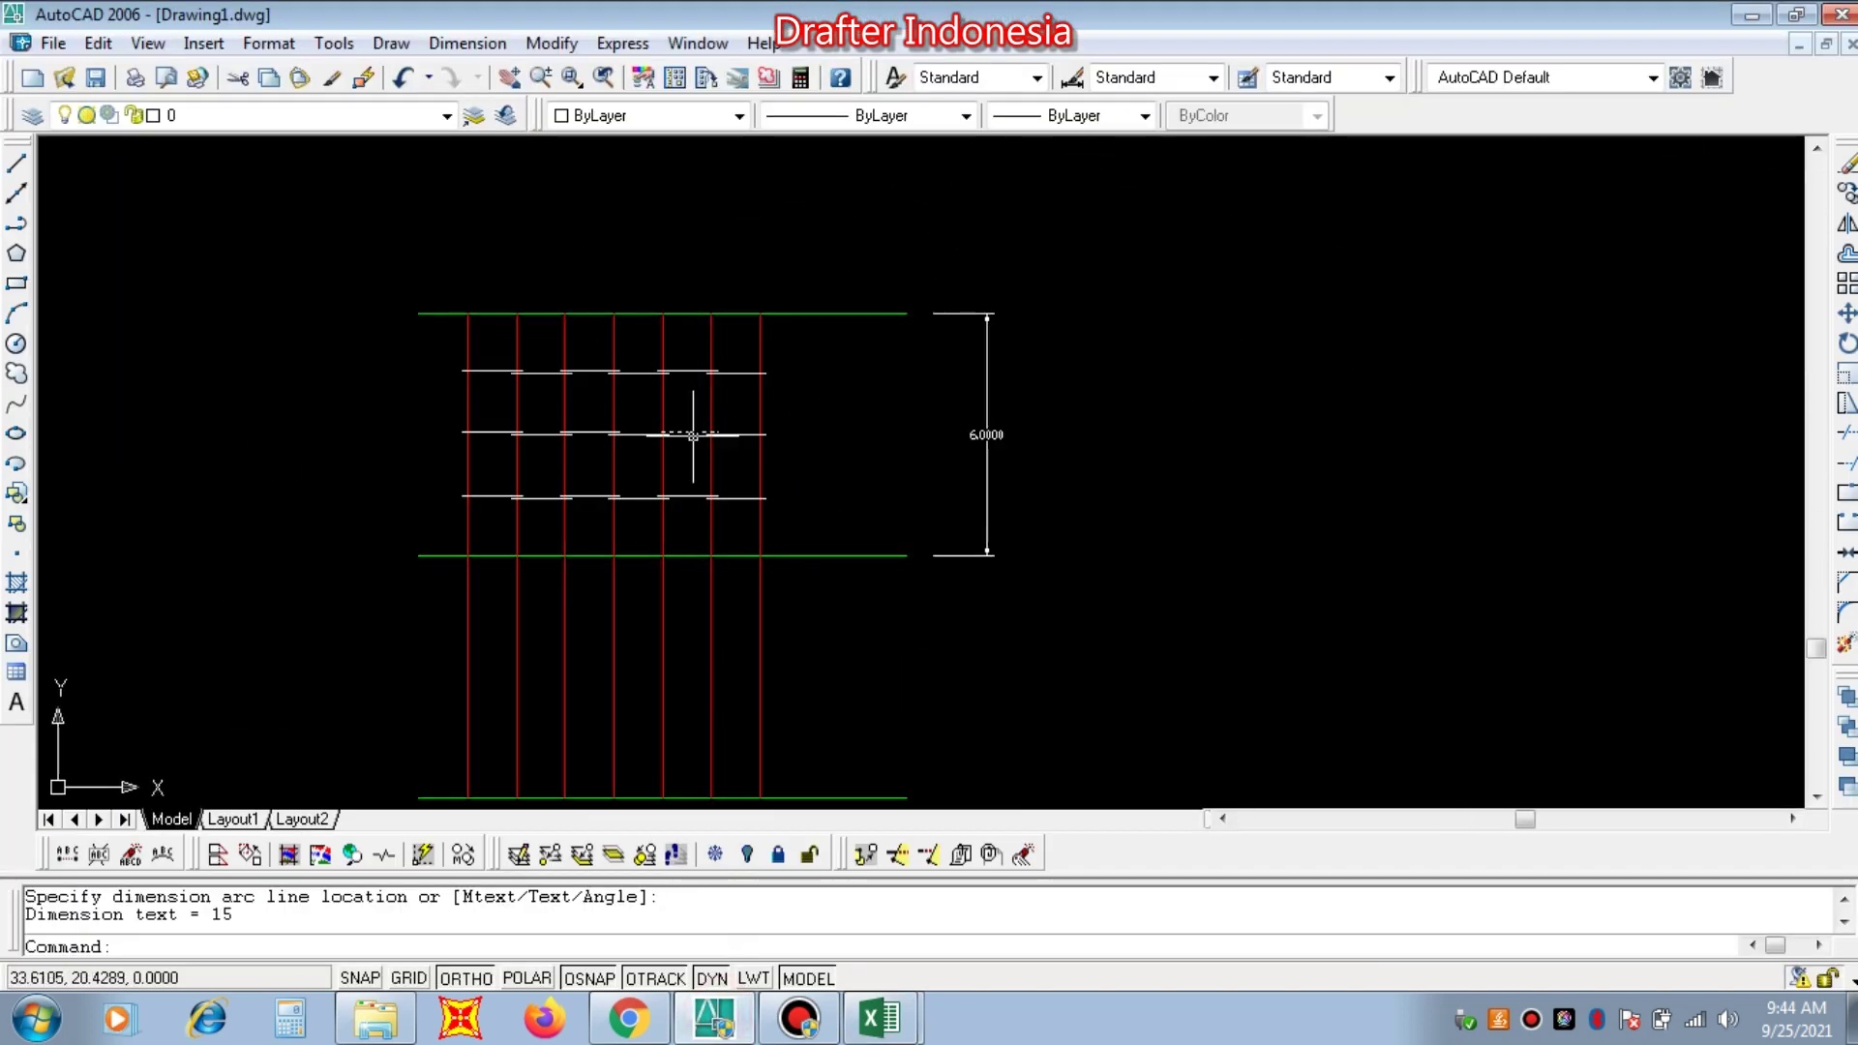
left_click(837, 542)
left_click(834, 569)
left_click(900, 394)
left_click(855, 296)
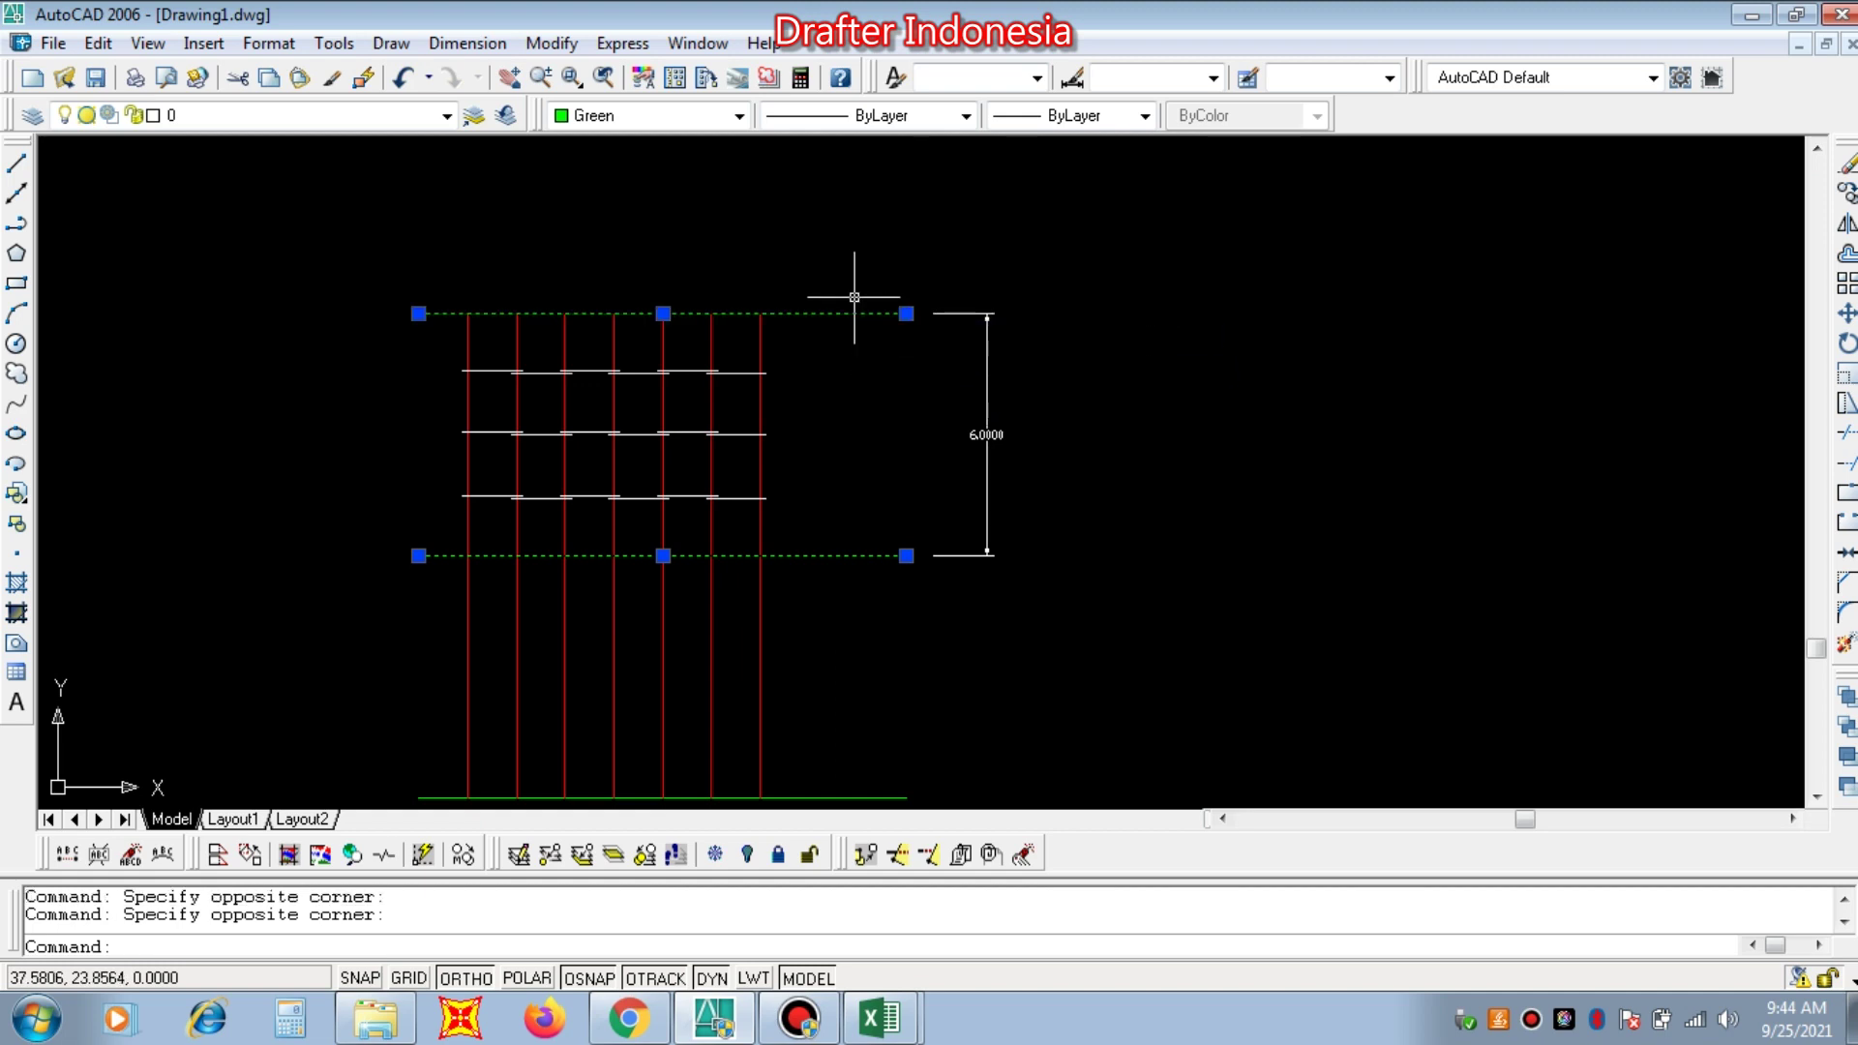
key("Escape")
Step: Examine the rightmost red vertical line and the short white hanger segments crossing the red lines in the roof plan
left_click(774, 343)
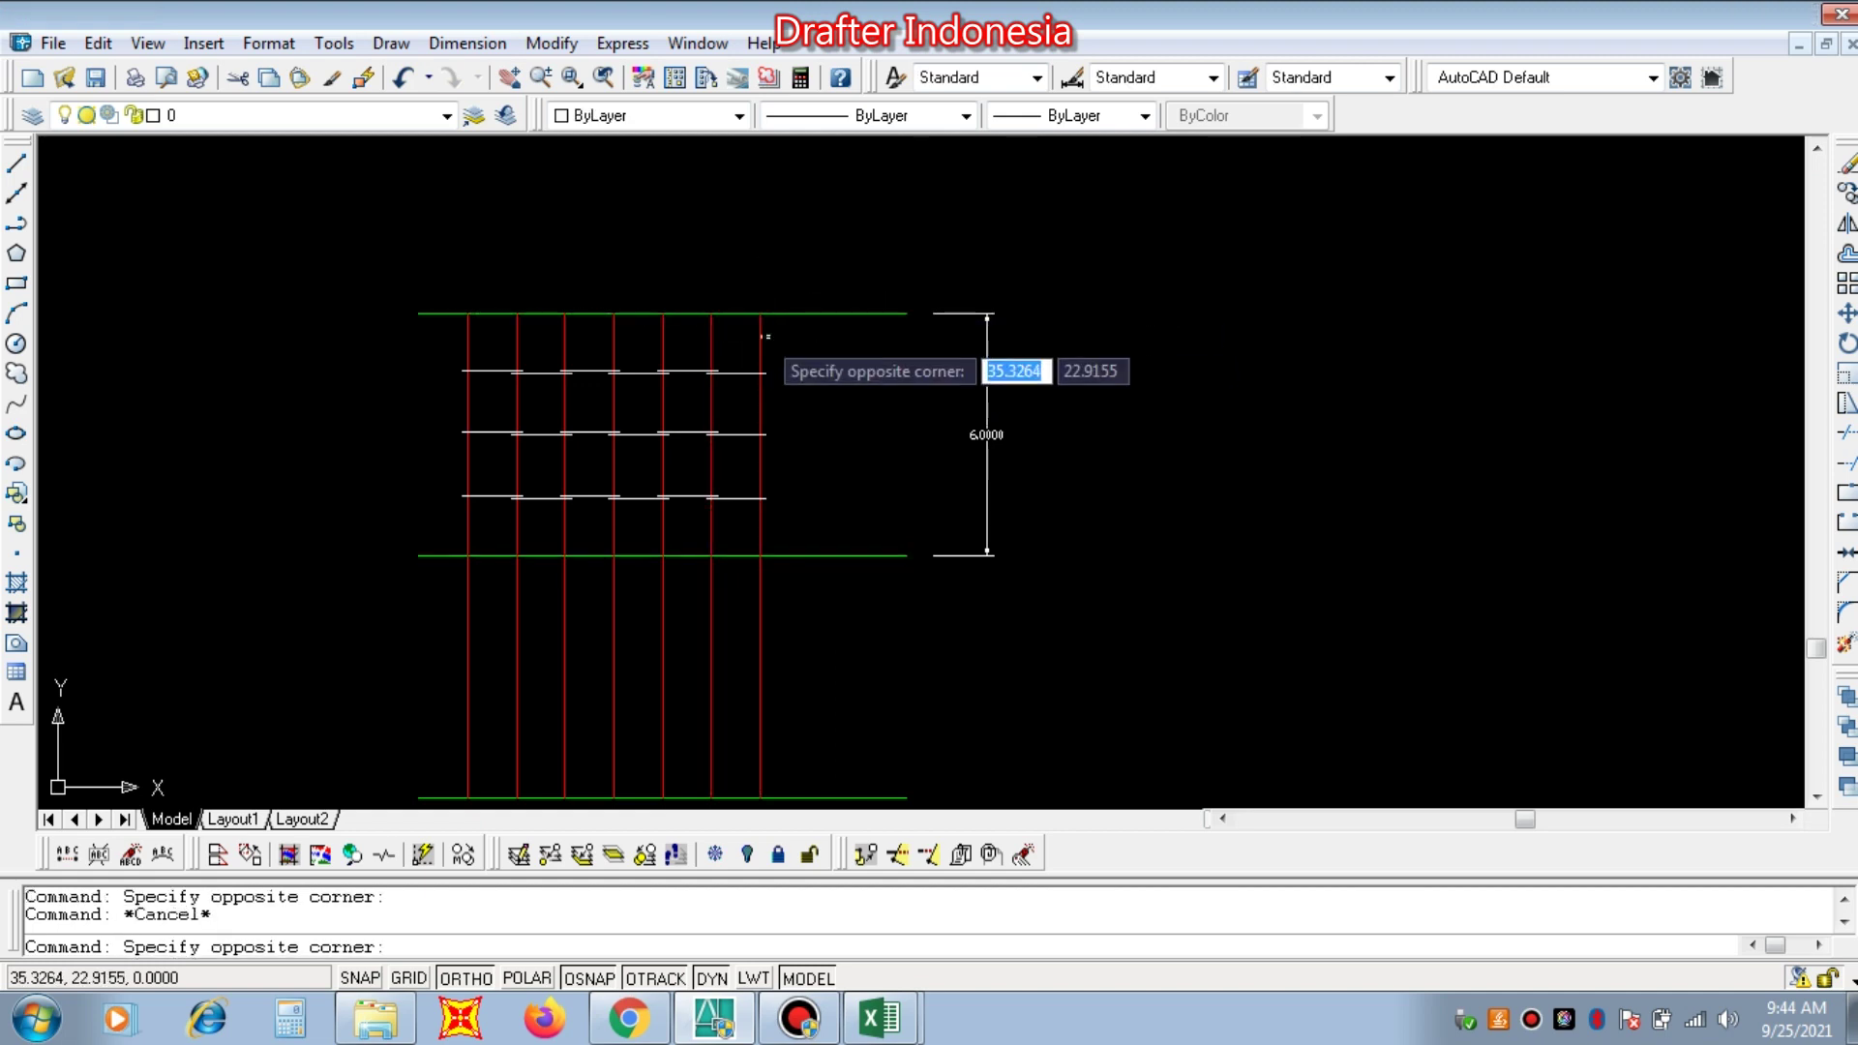
left_click(747, 324)
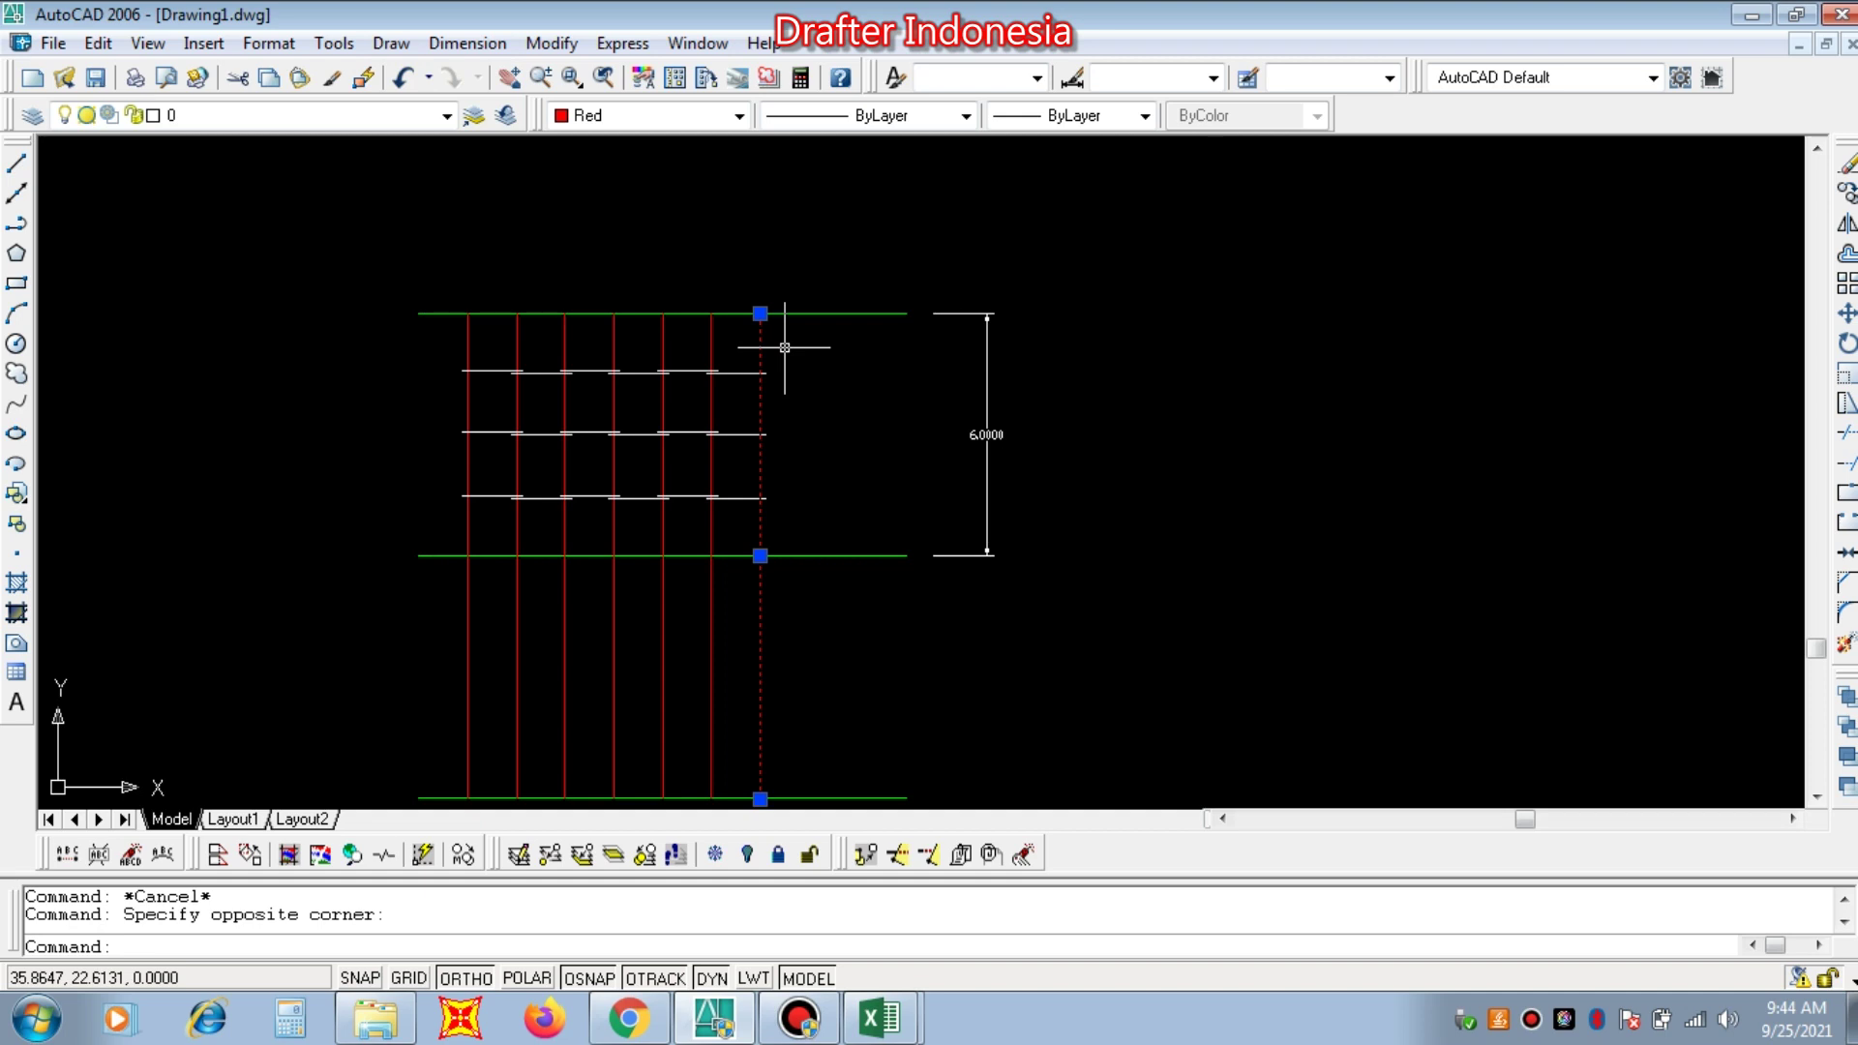
key("Escape")
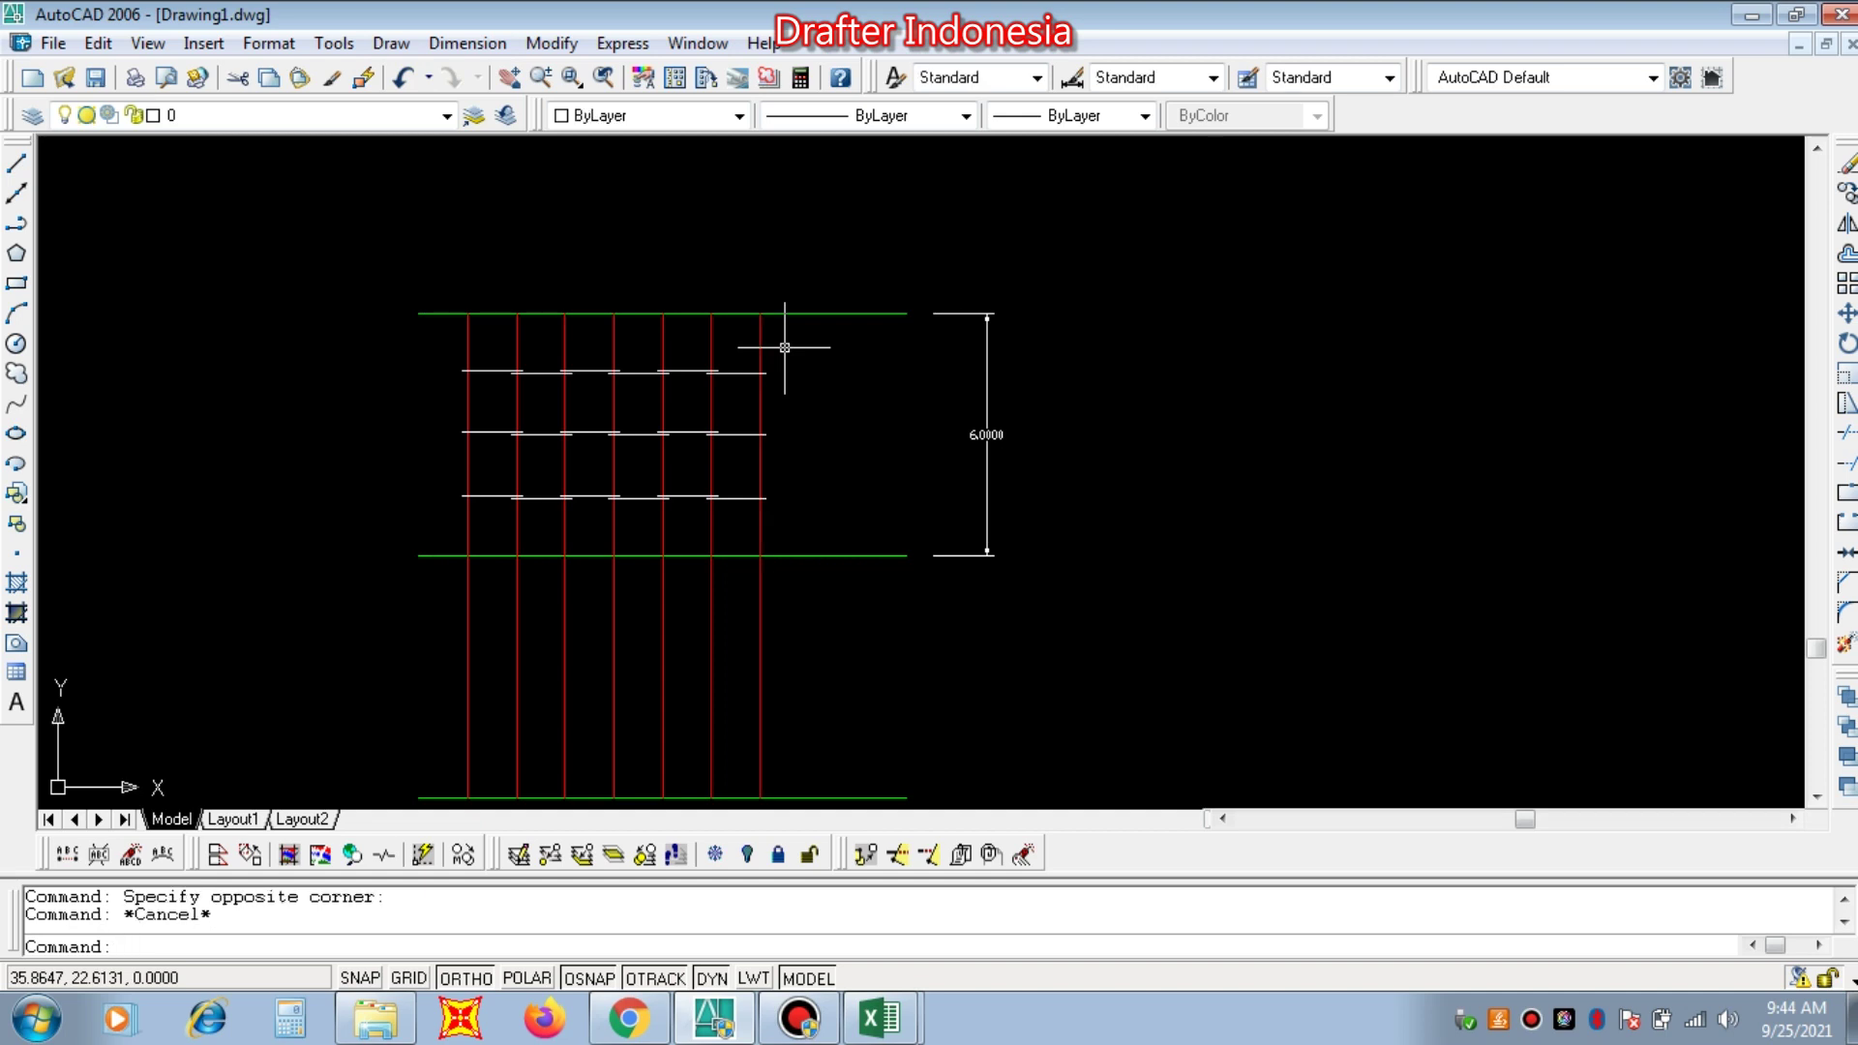
scroll(765, 363, "up", 3)
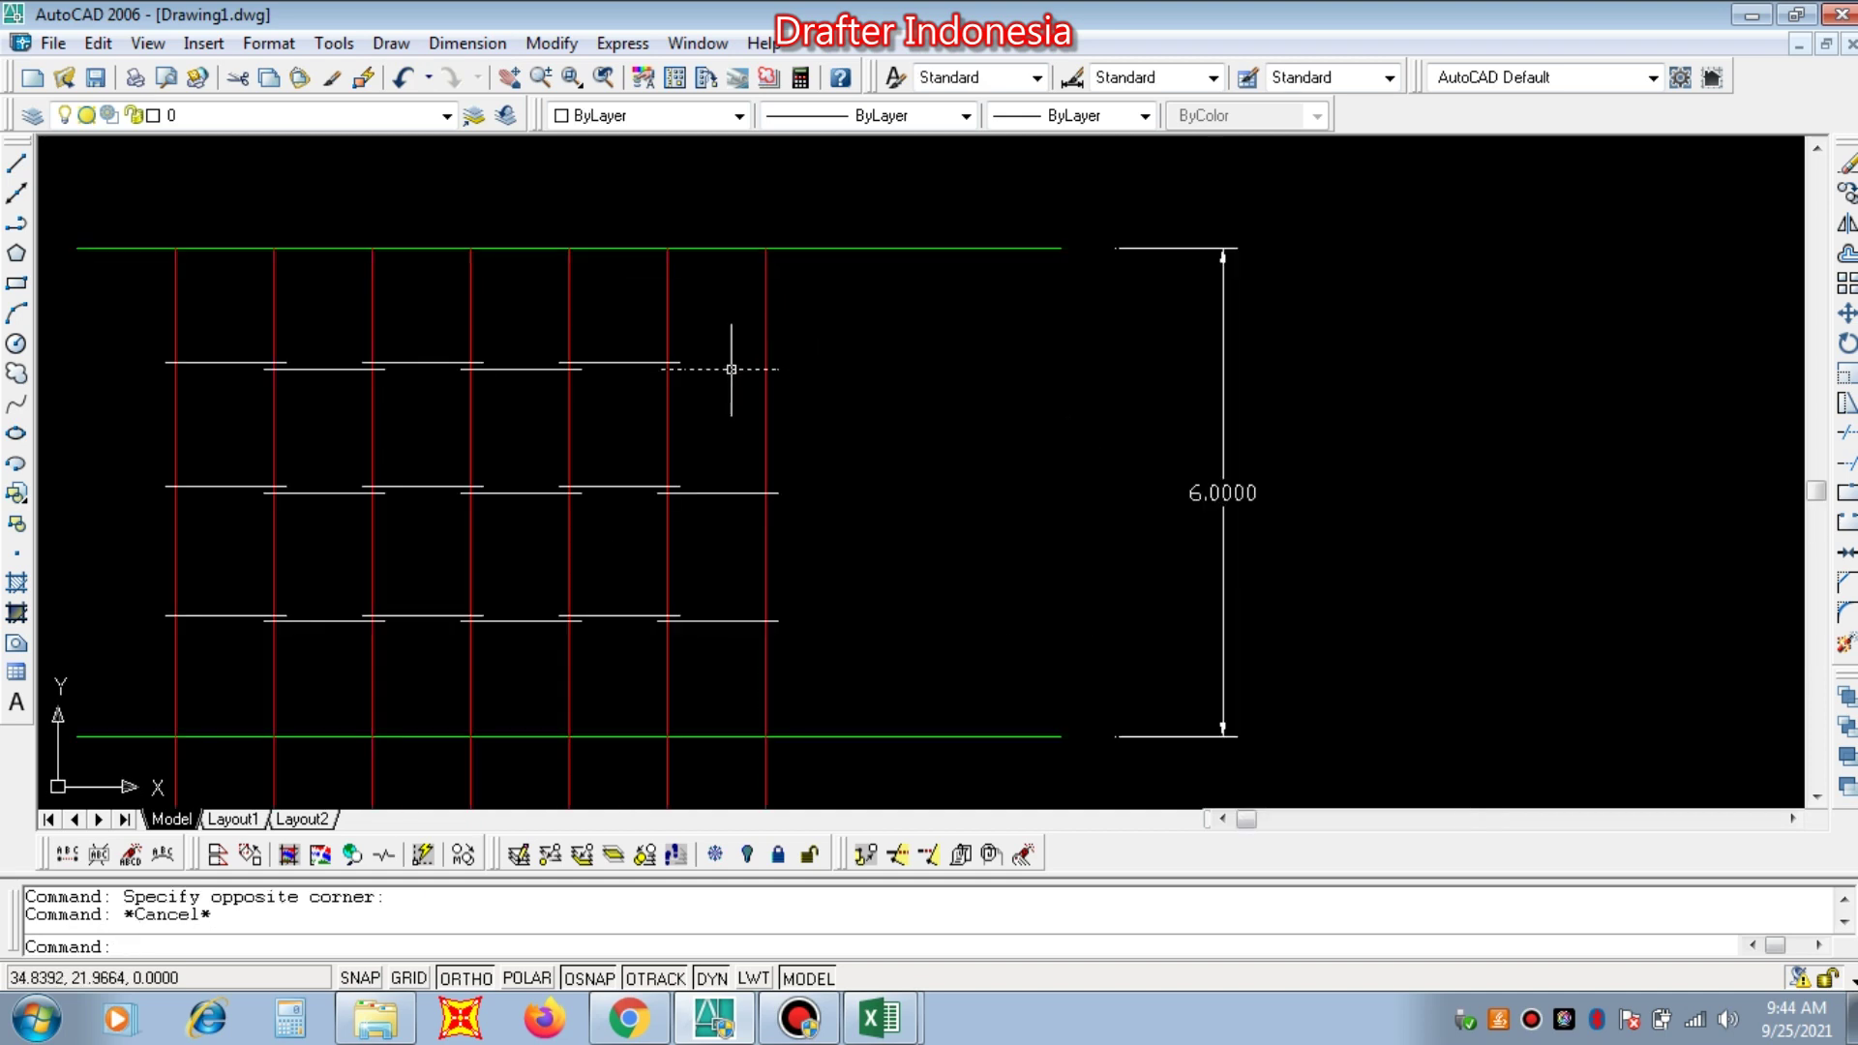
scroll(723, 360, "up", 2)
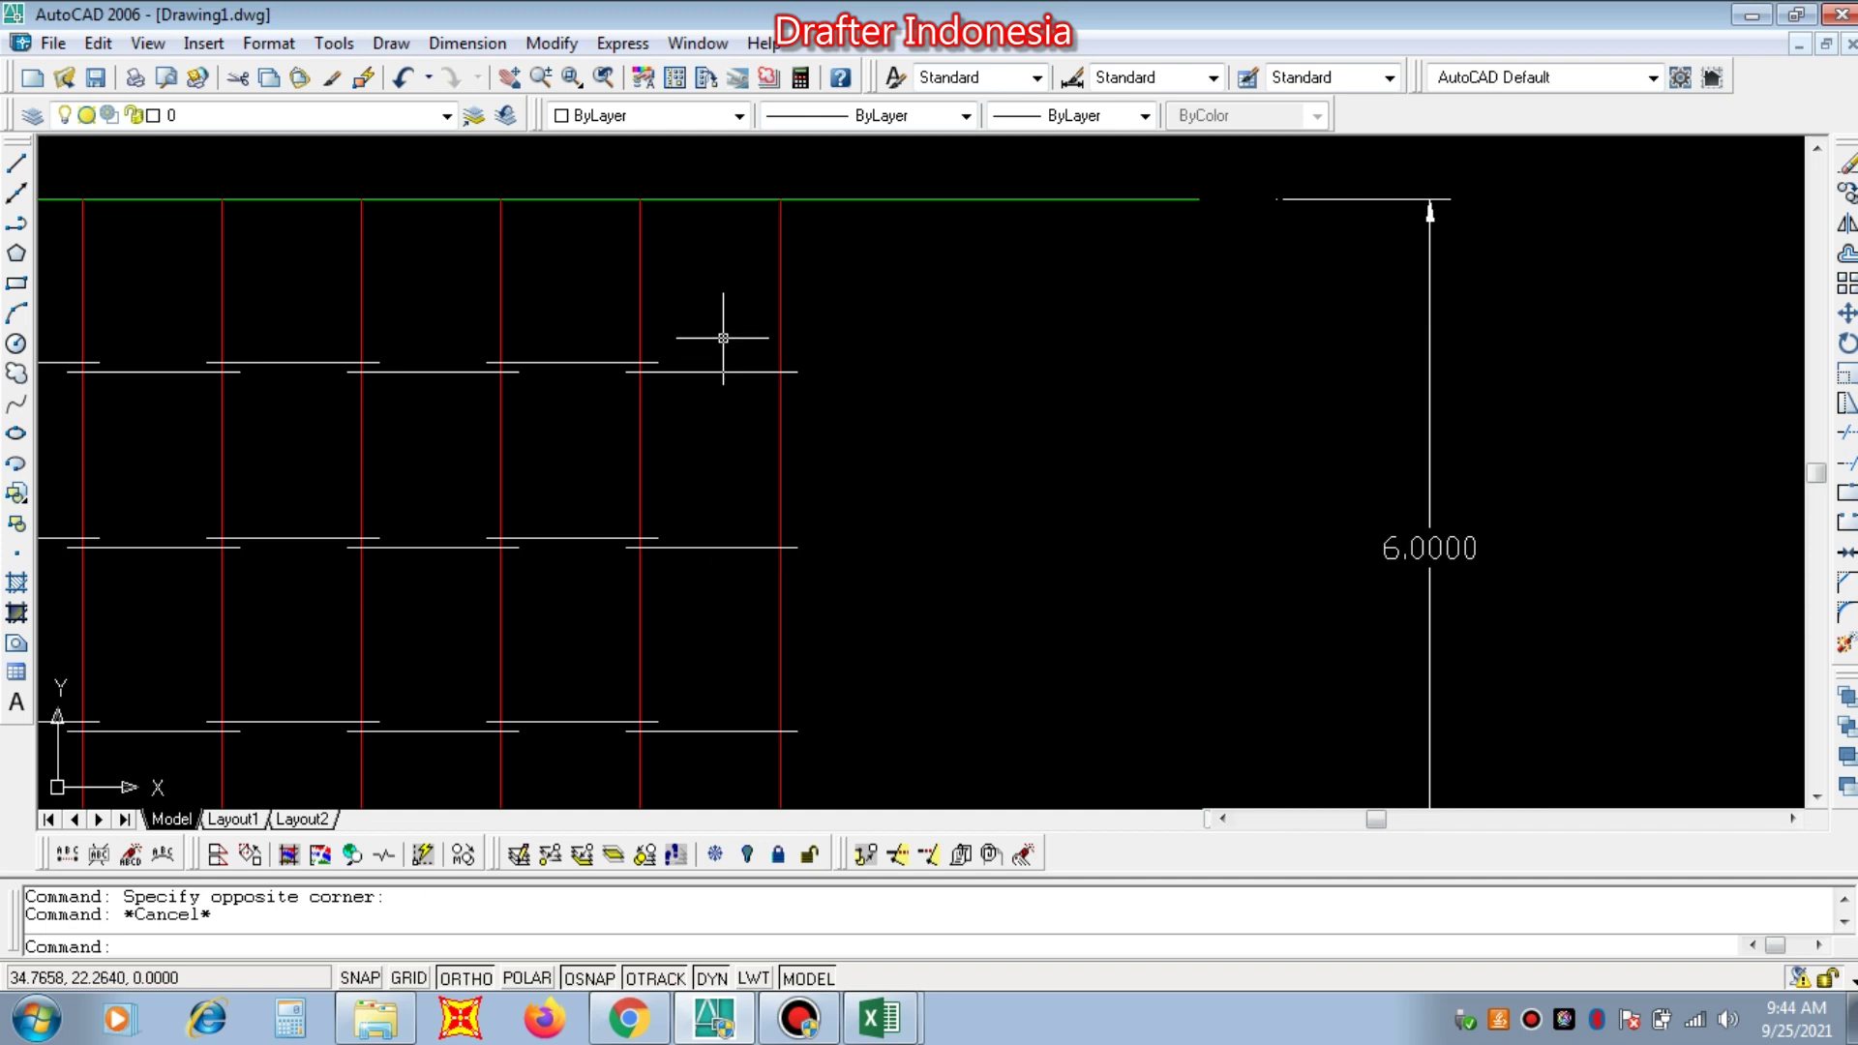
scroll(727, 337, "down", 4)
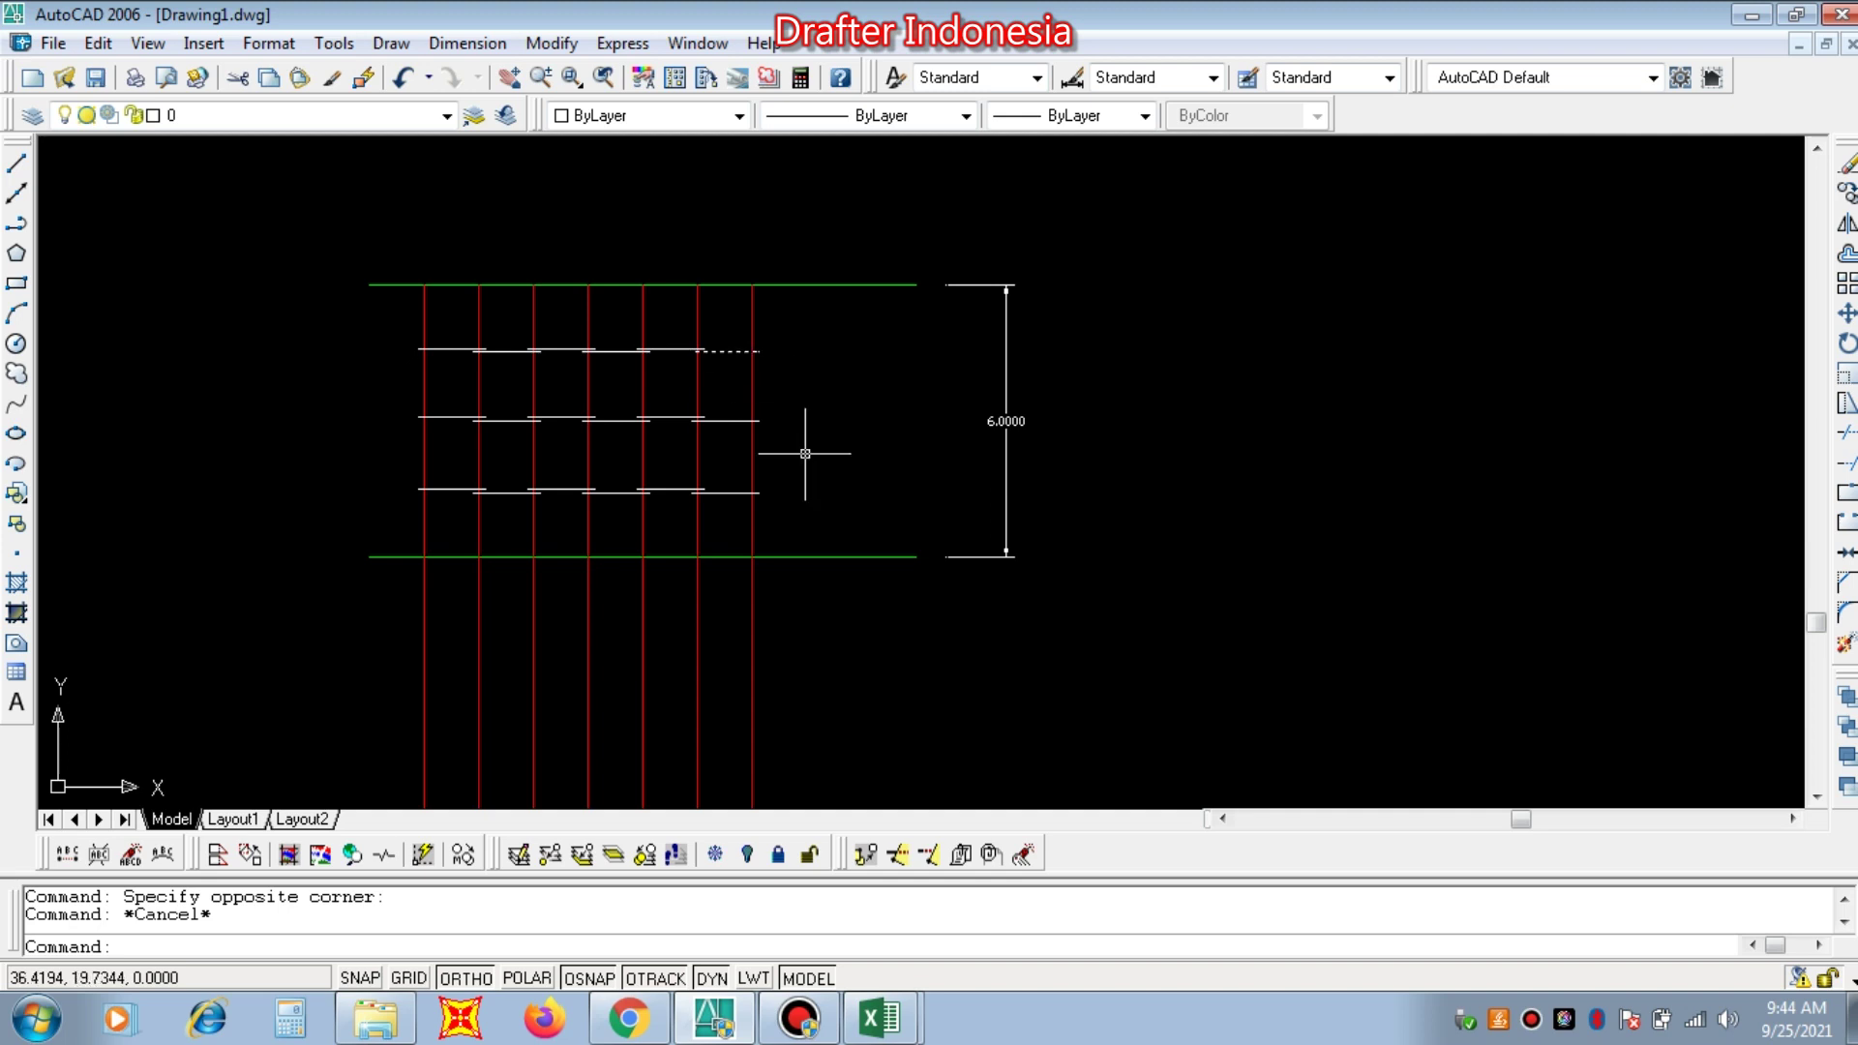
Step: Return to the Analisa Penggantung Gording workbook in Excel and check the Jarak Penggantung value in D6
mouse_move(910, 1024)
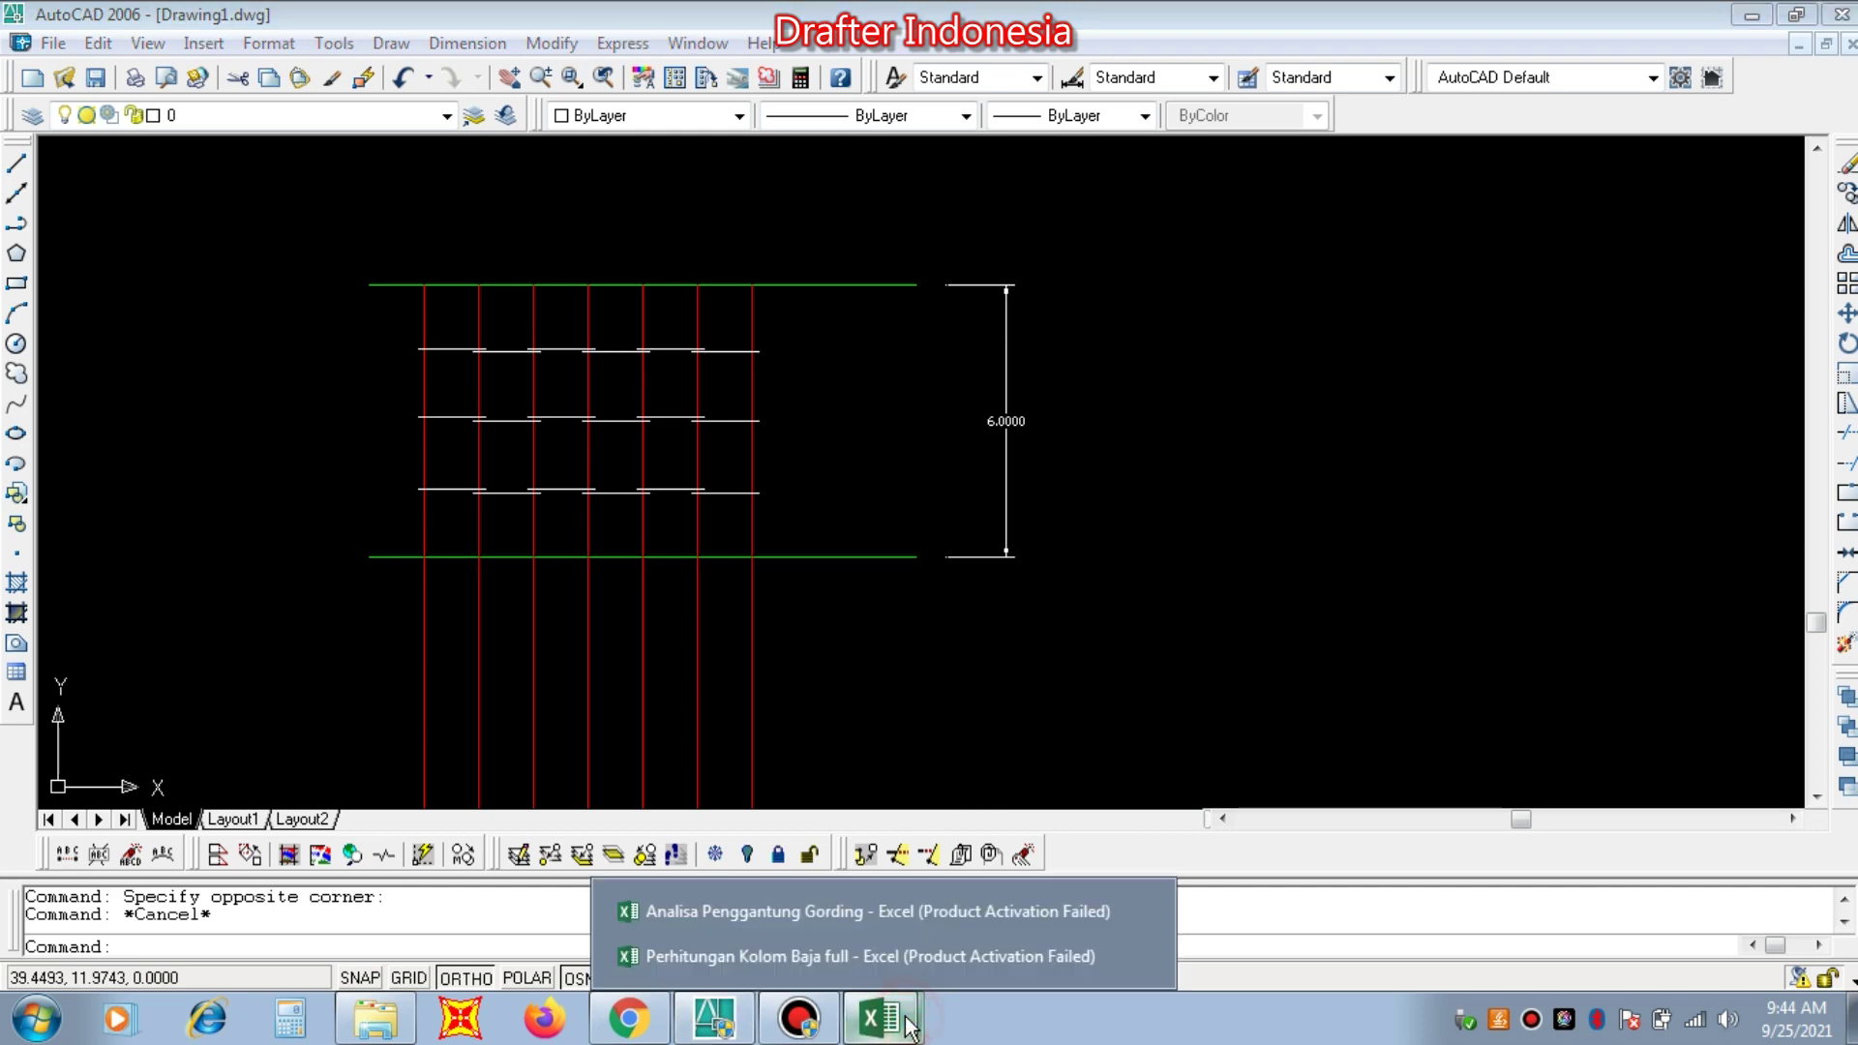
left_click(925, 910)
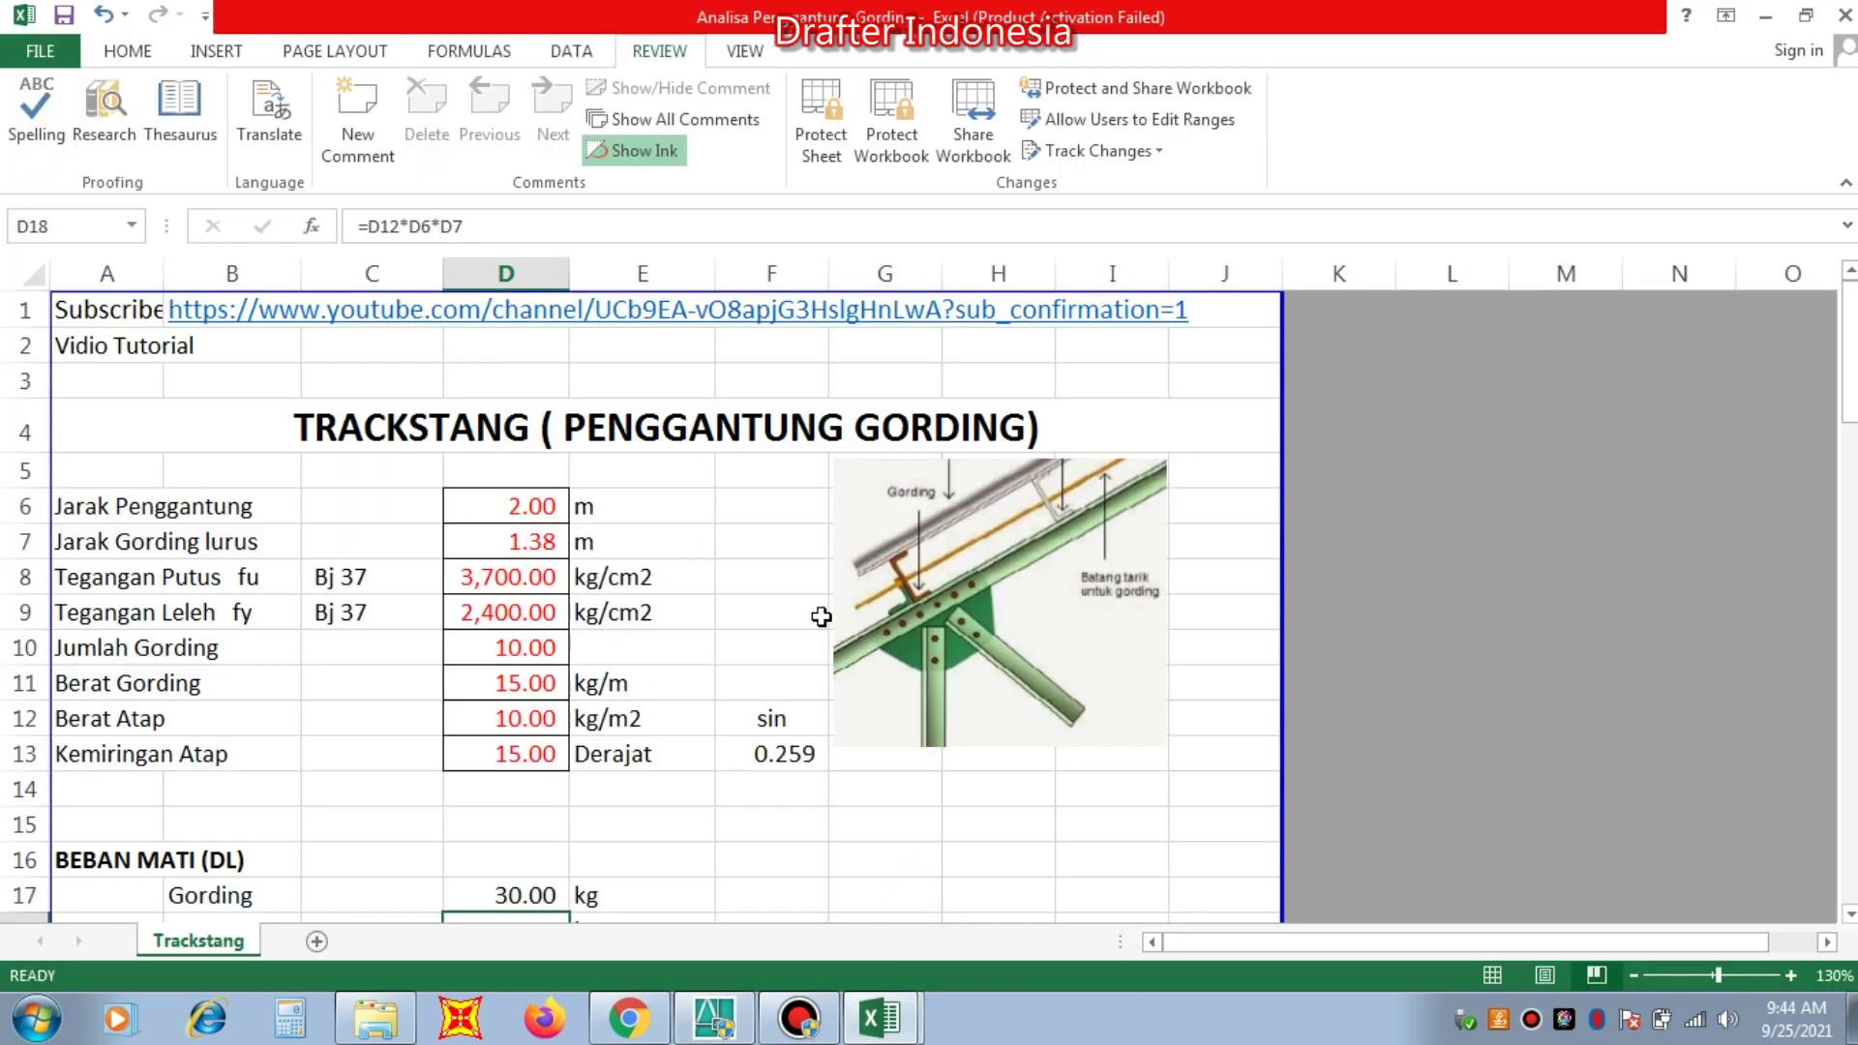
left_click(531, 502)
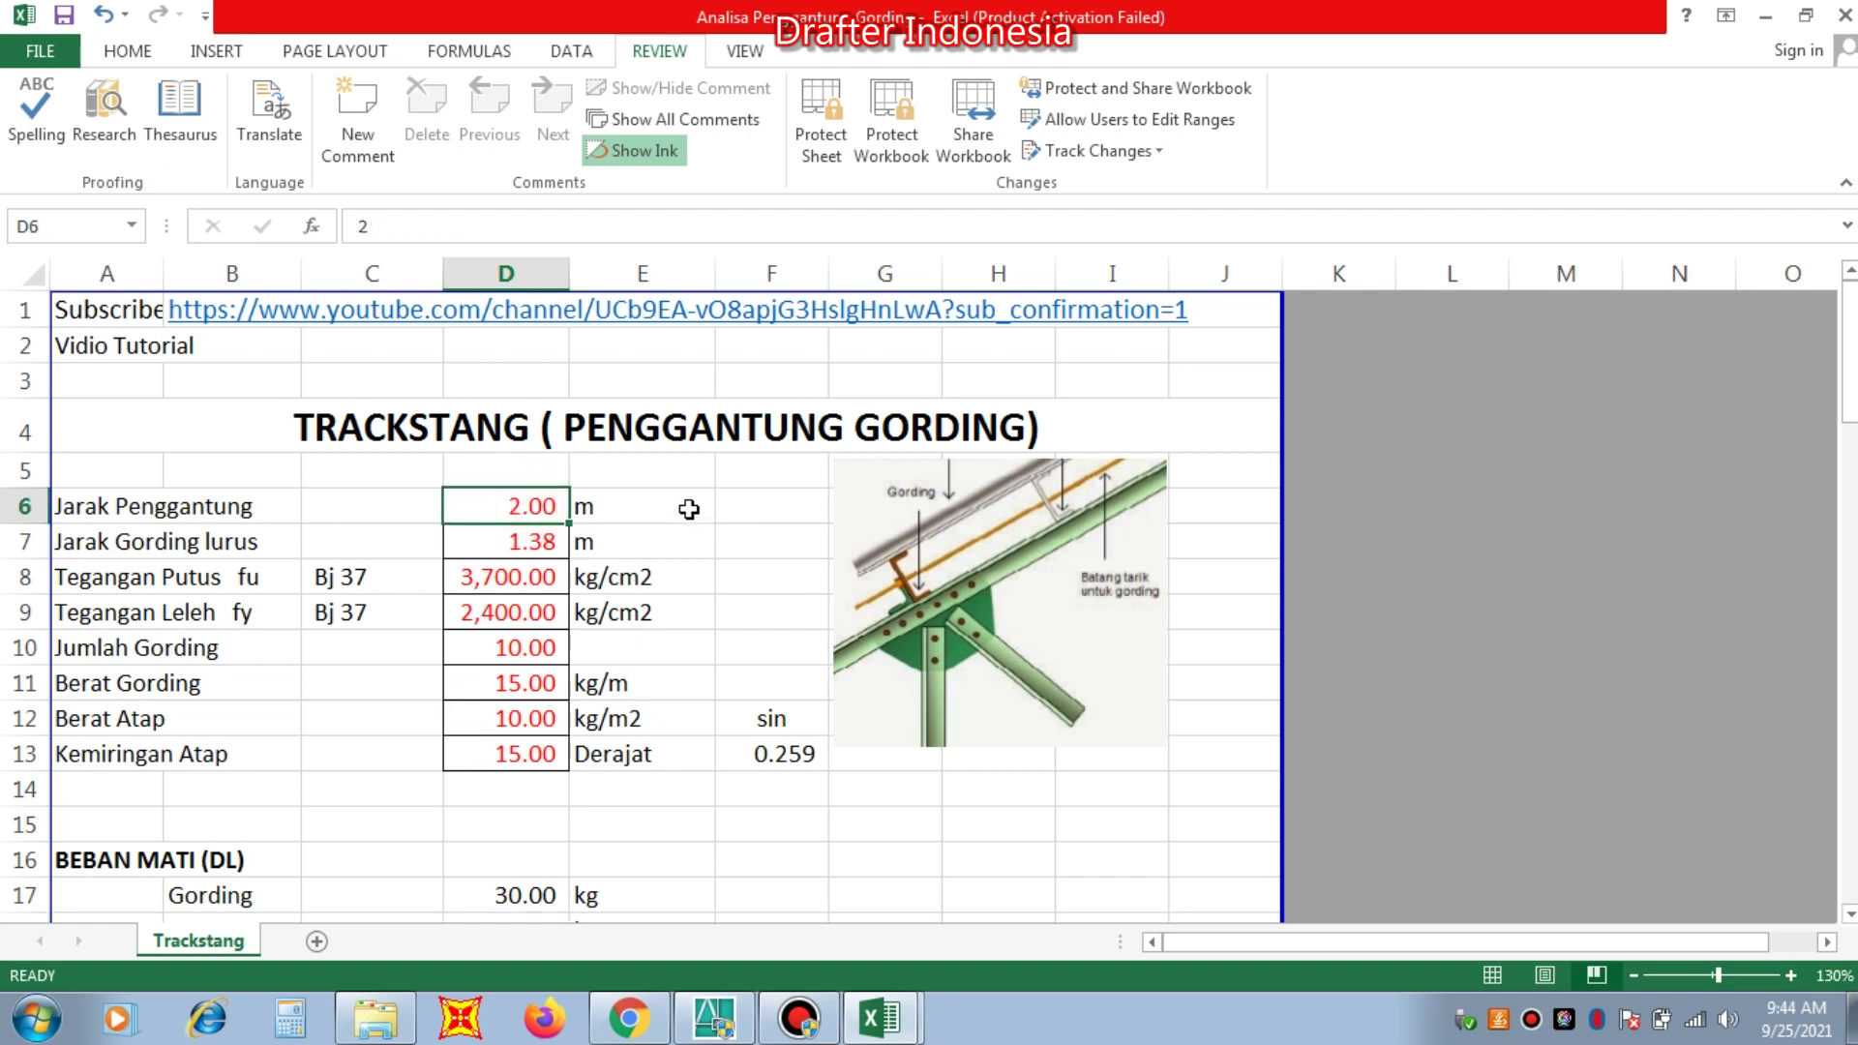
left_click(716, 1018)
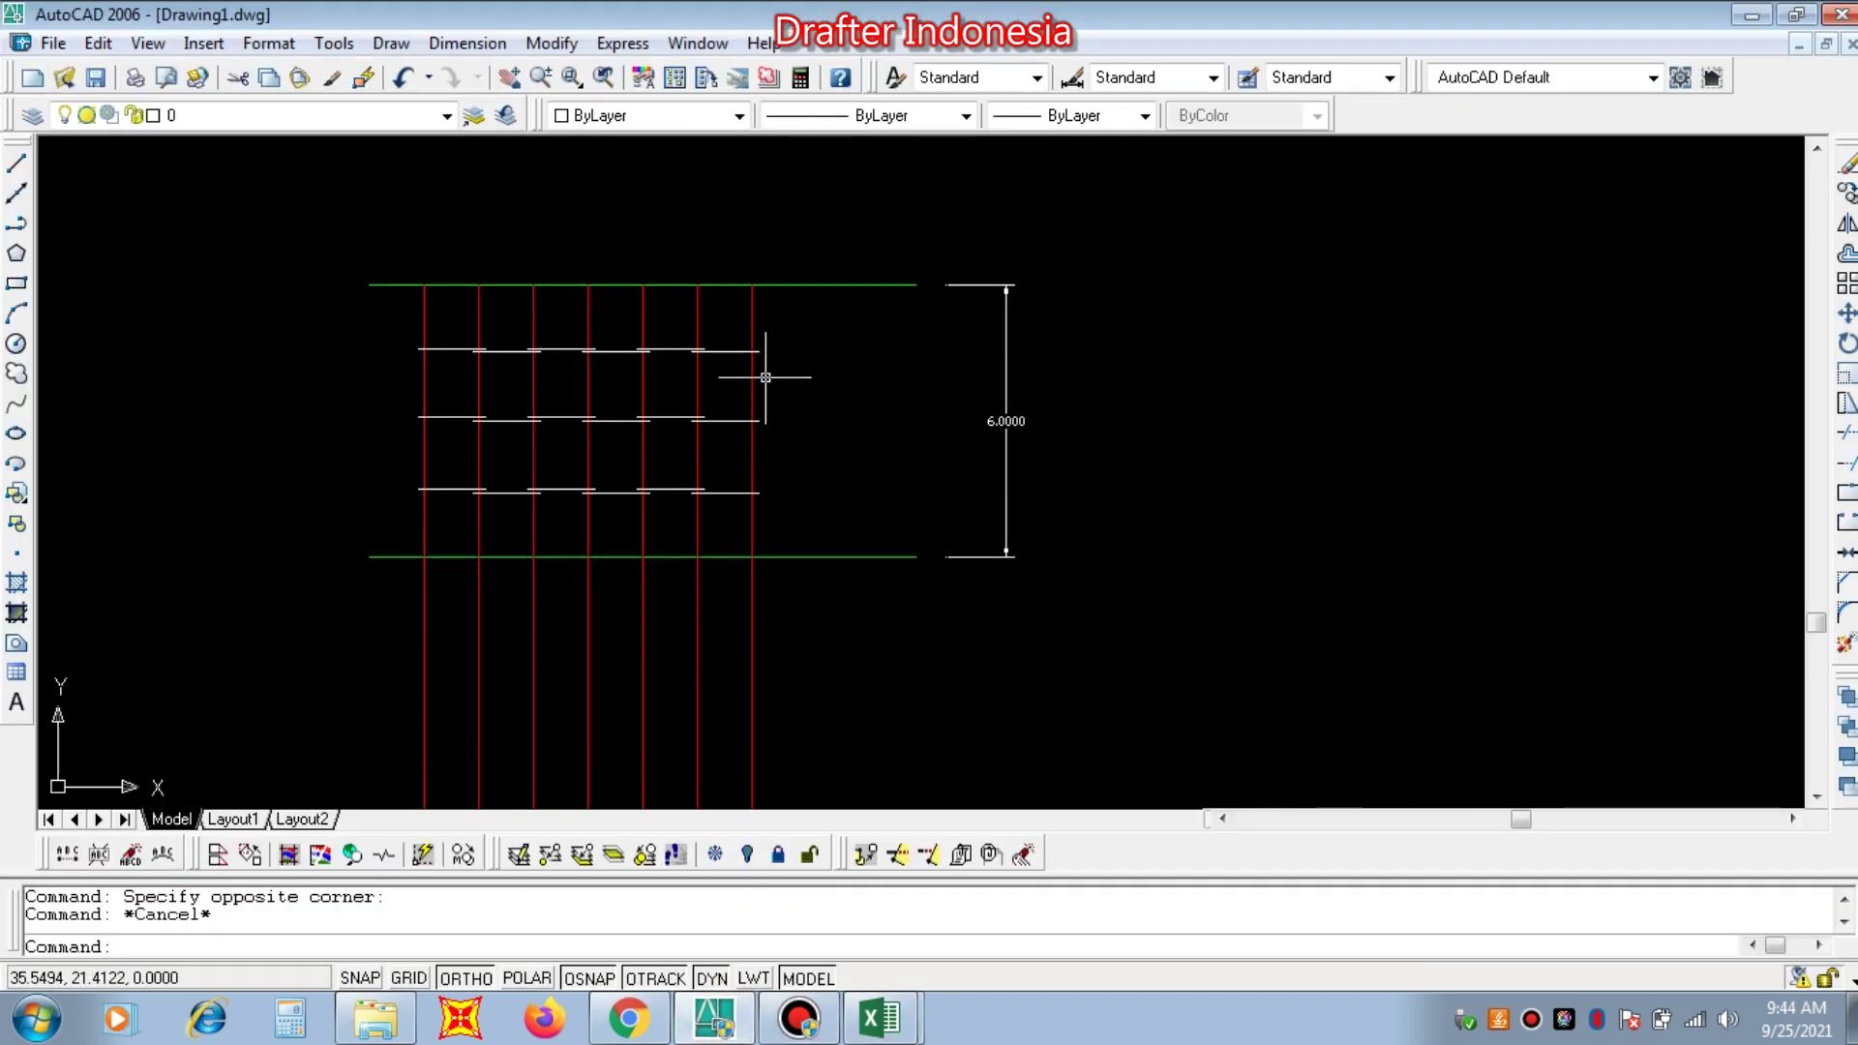
type("d")
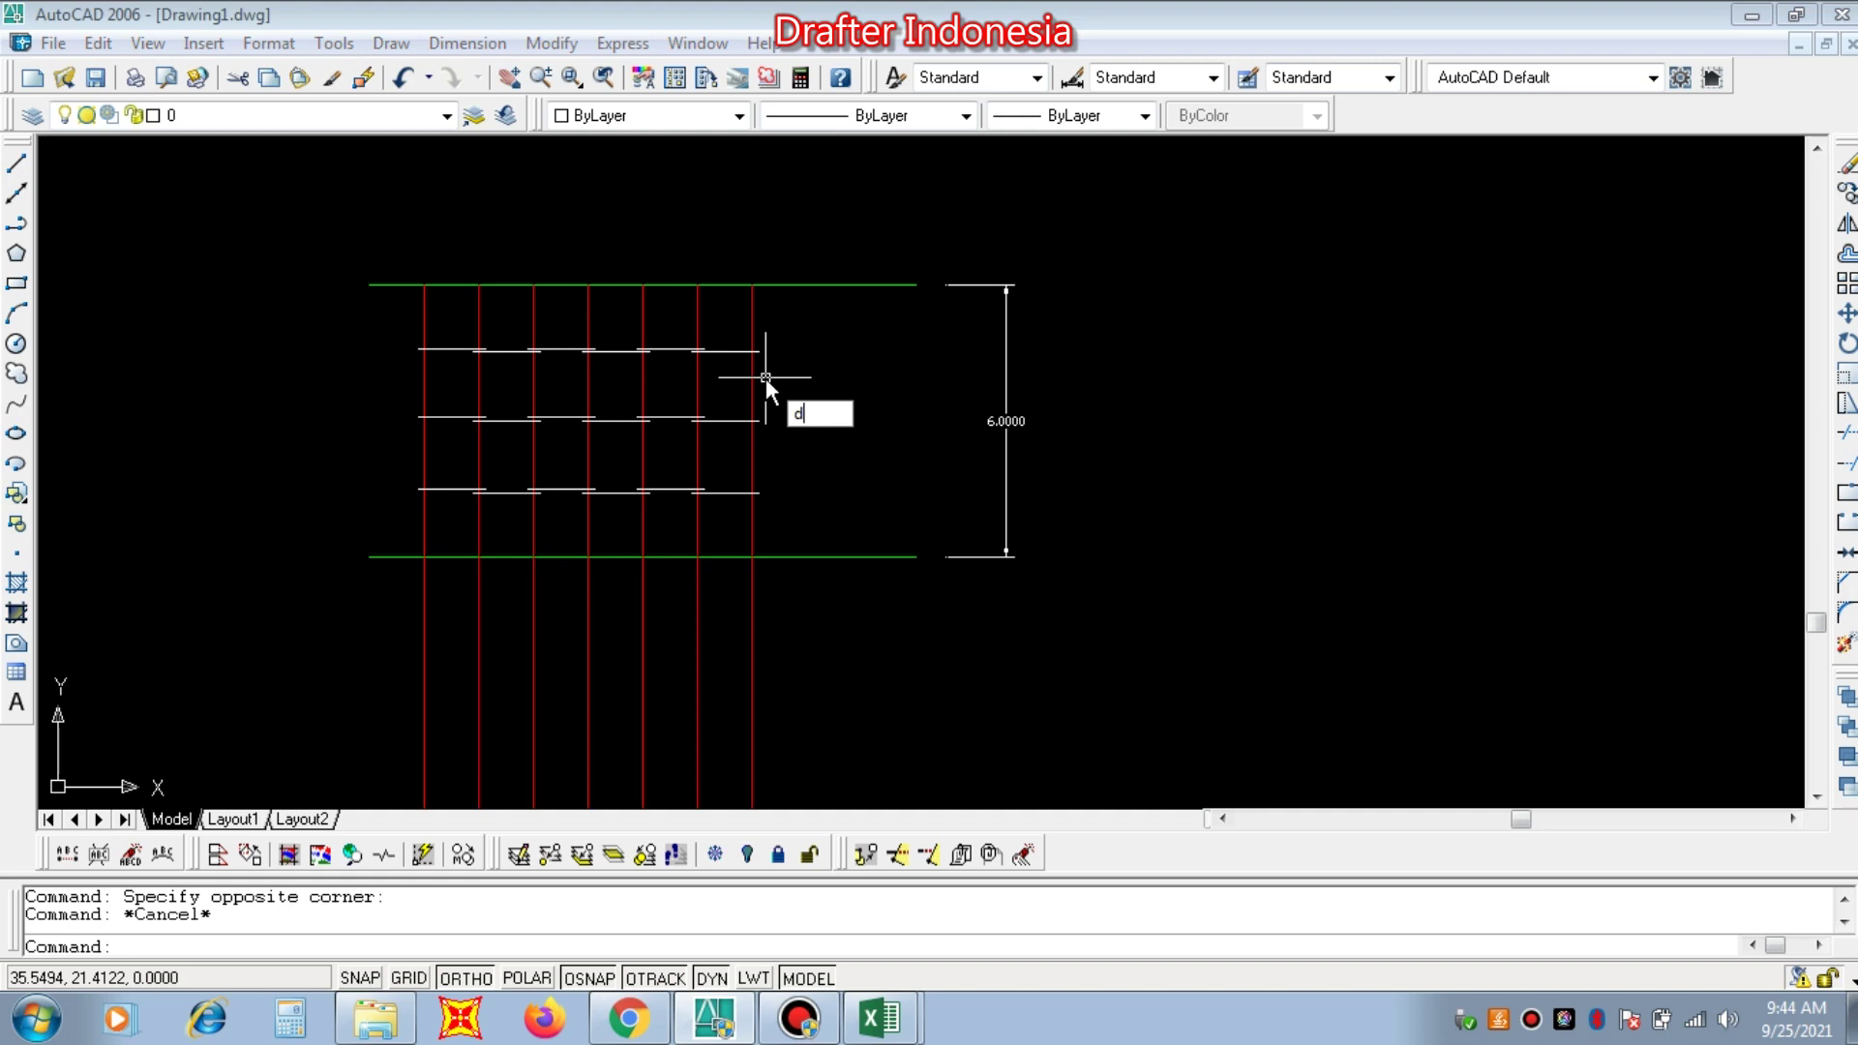
key("Escape")
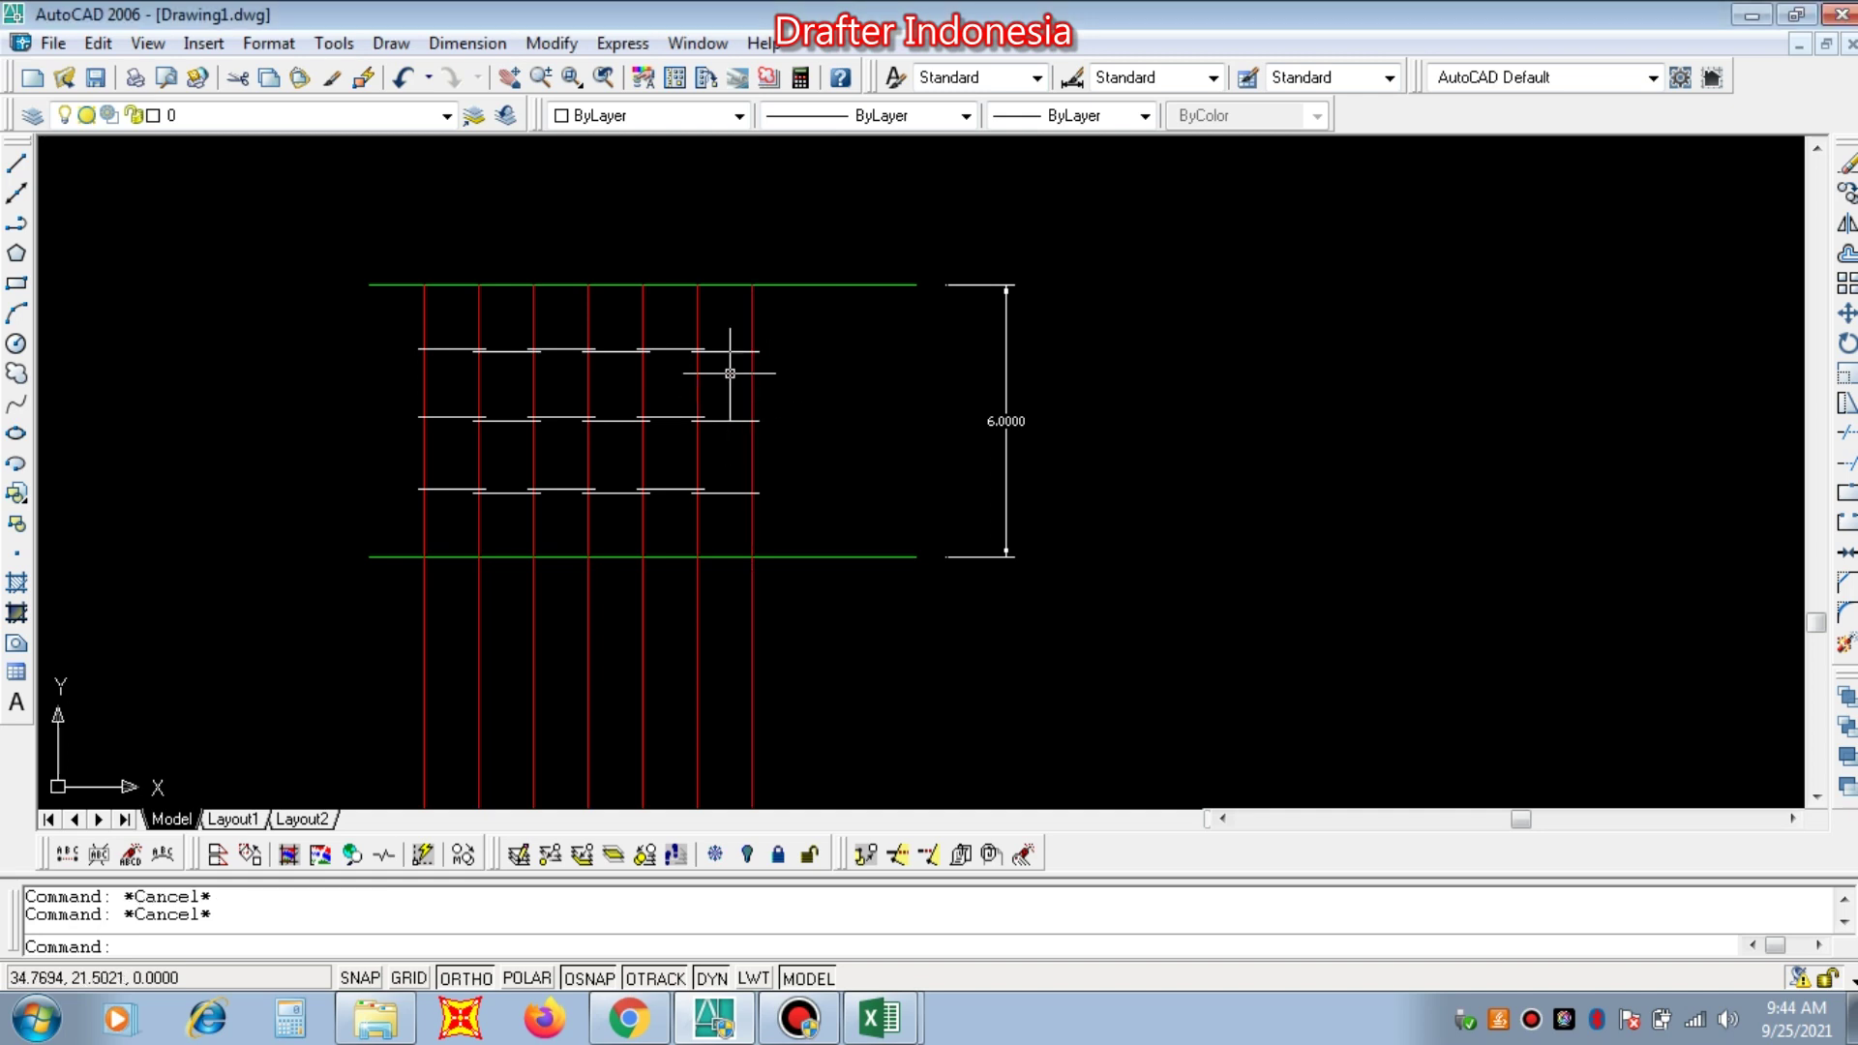
left_click(878, 1018)
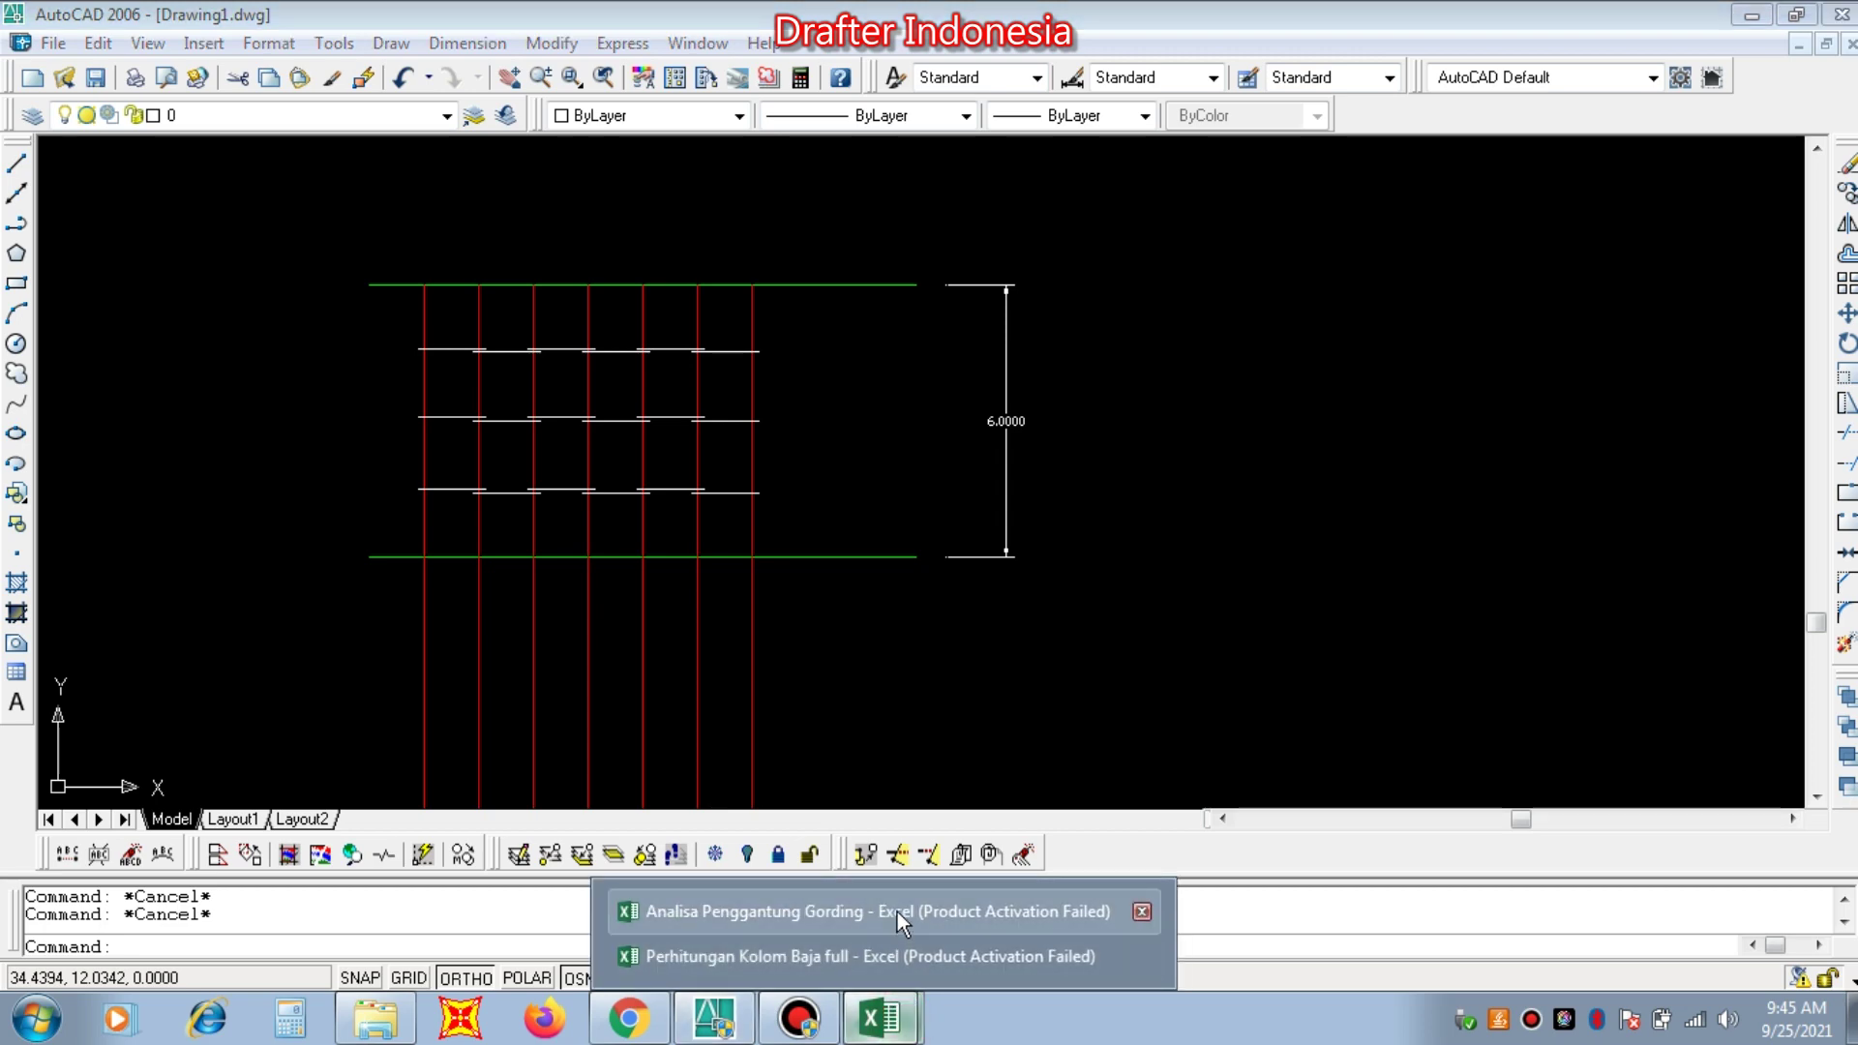
left_click(897, 911)
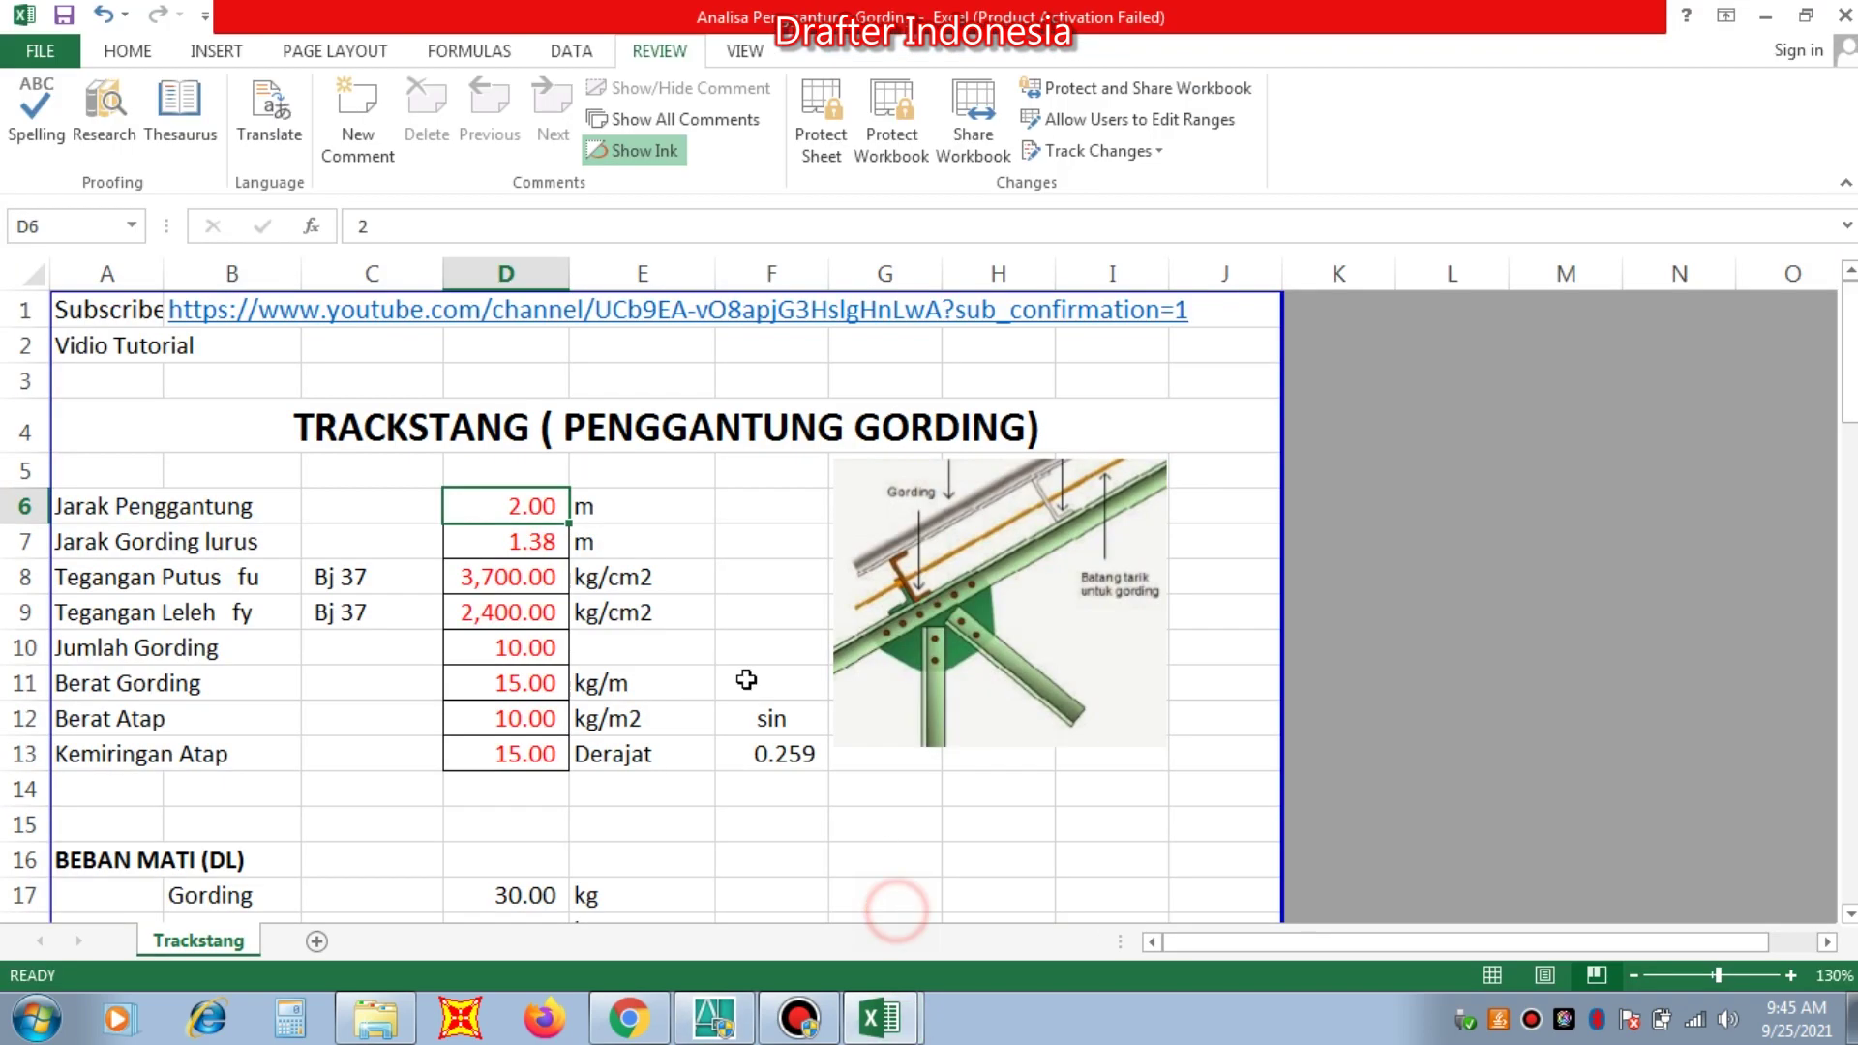
Step: Try 3 m as the Jarak Penggantung in cell D6, and set it back to 2 m
double_click(524, 510)
key("Return")
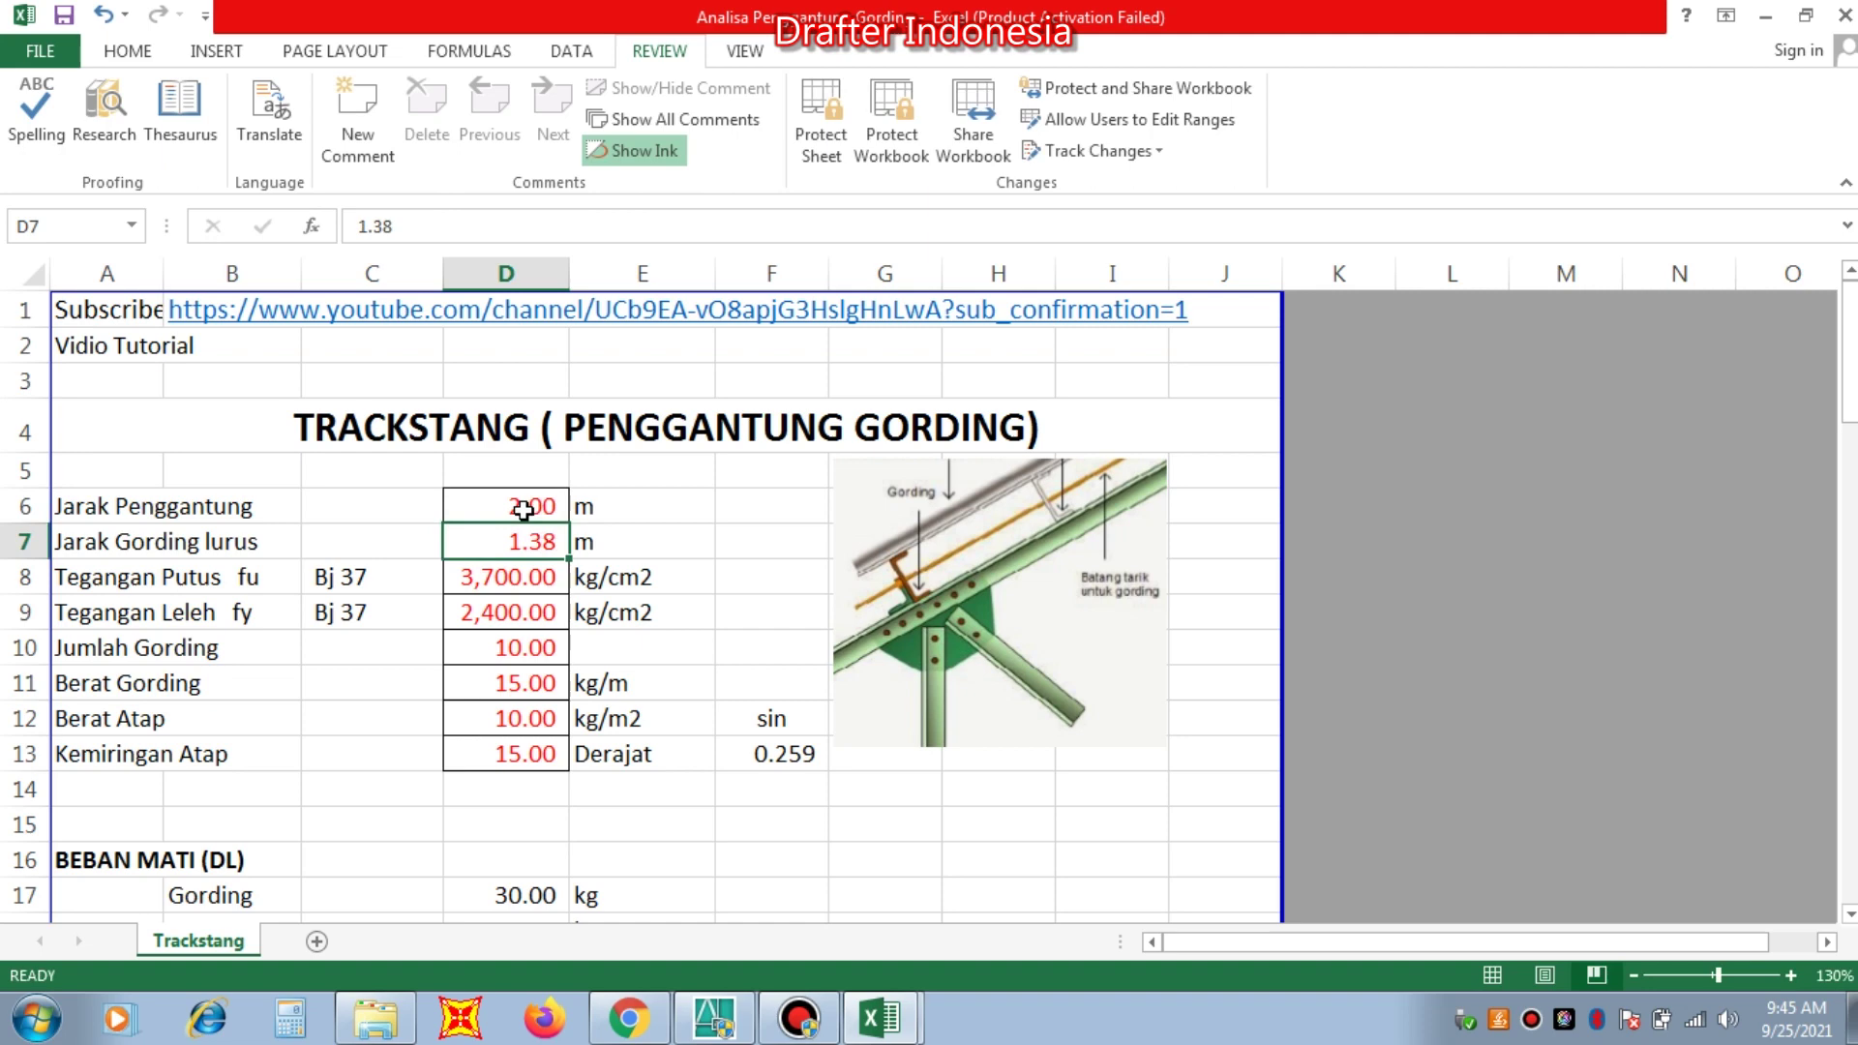
left_click(524, 510)
type("3")
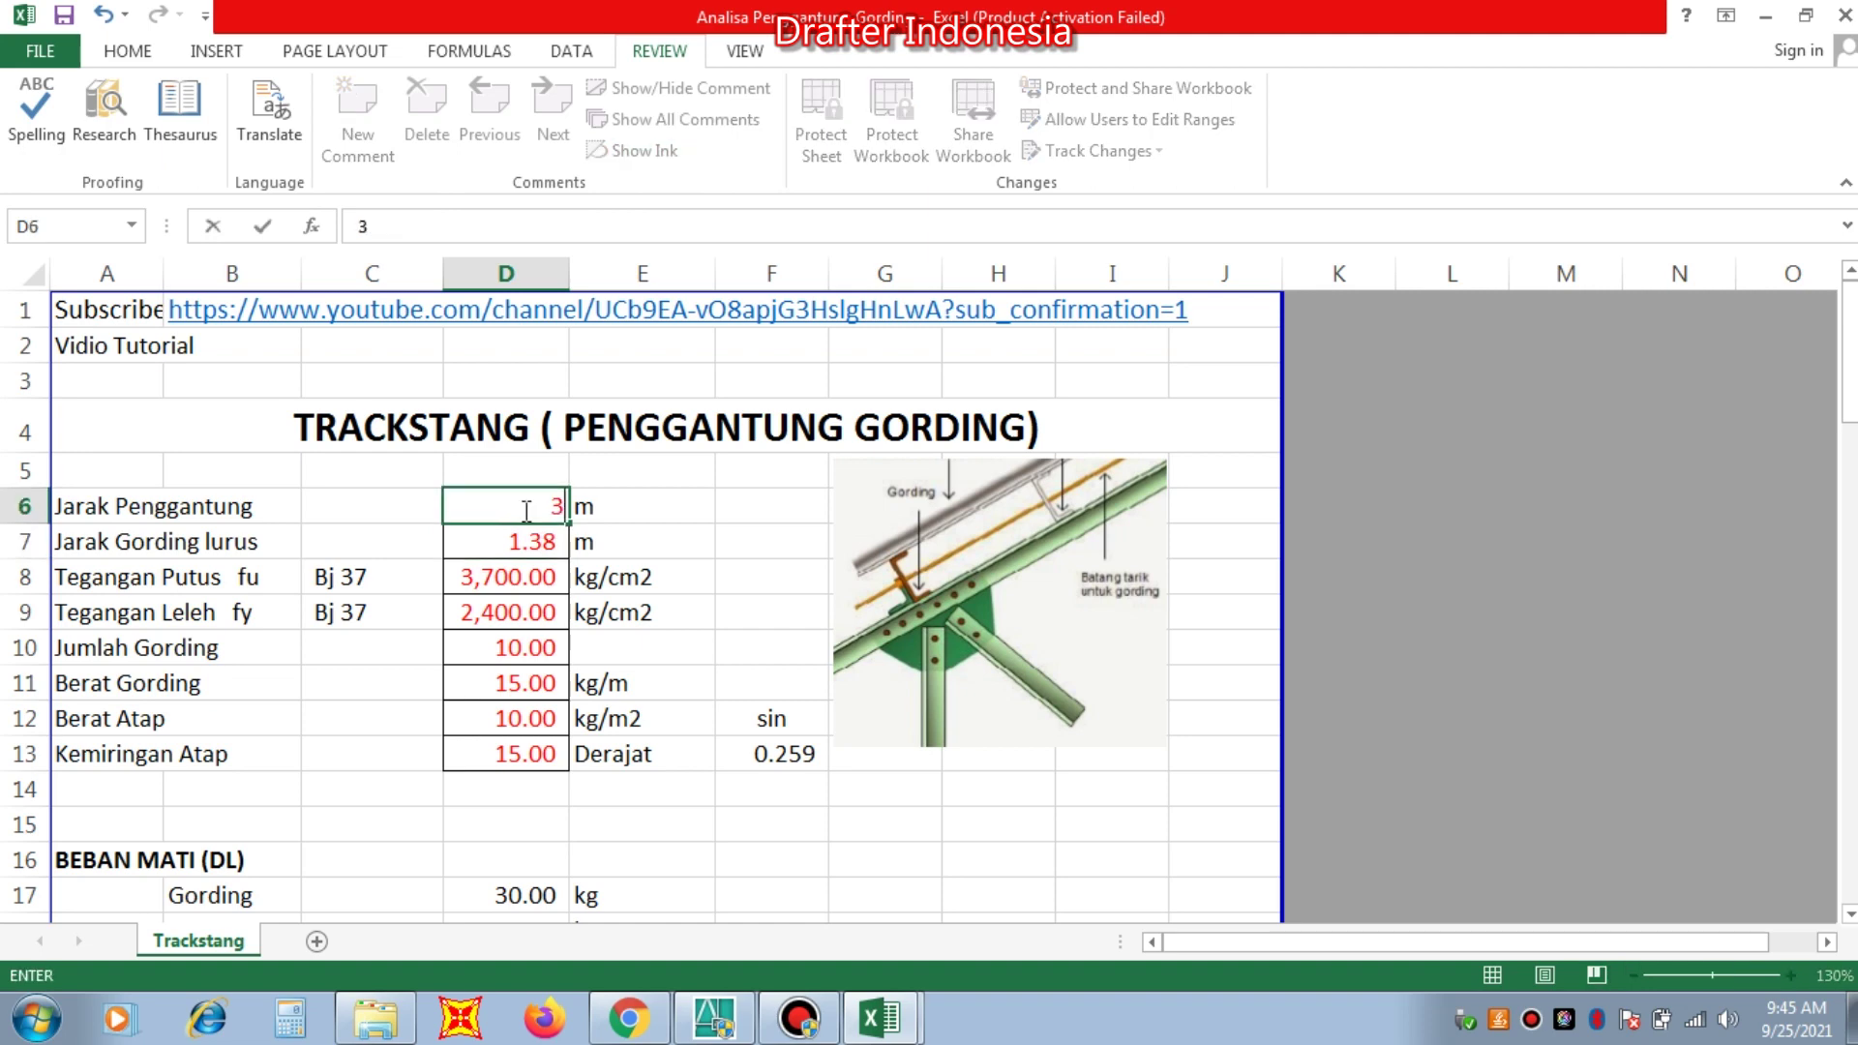
key("Return")
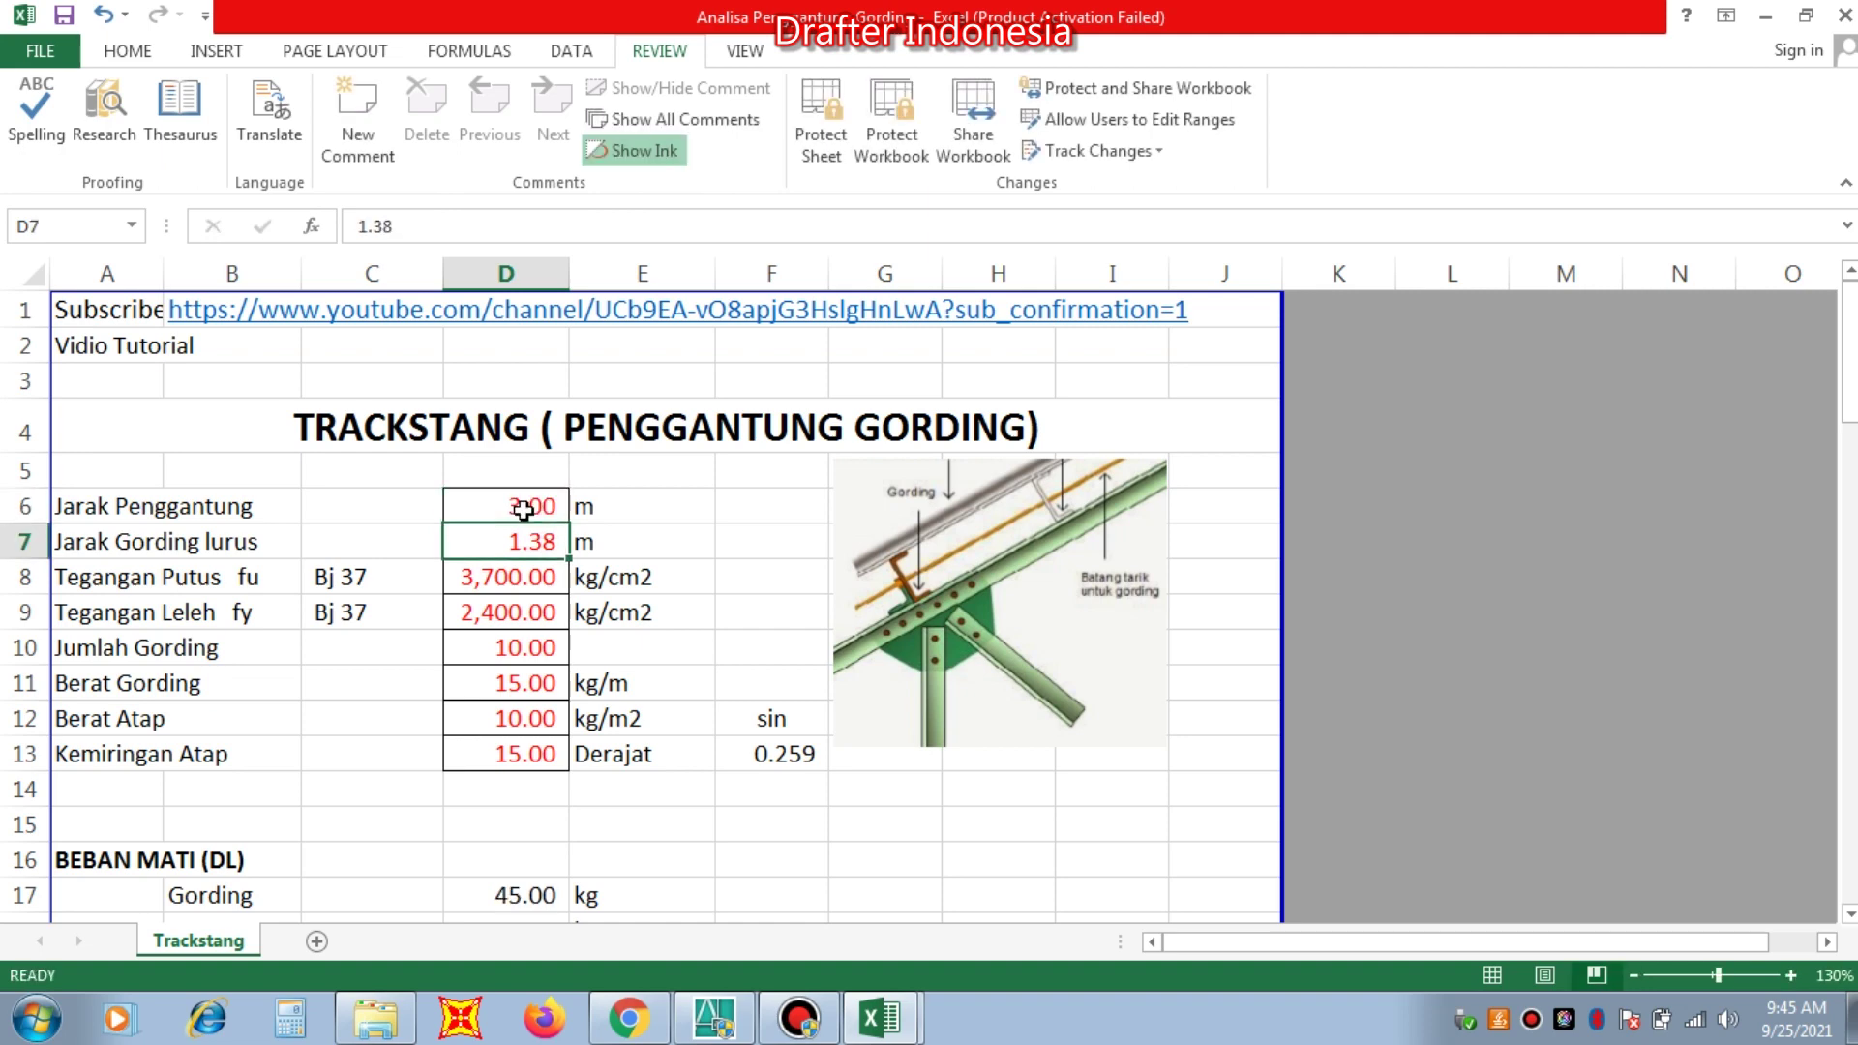
left_click(524, 510)
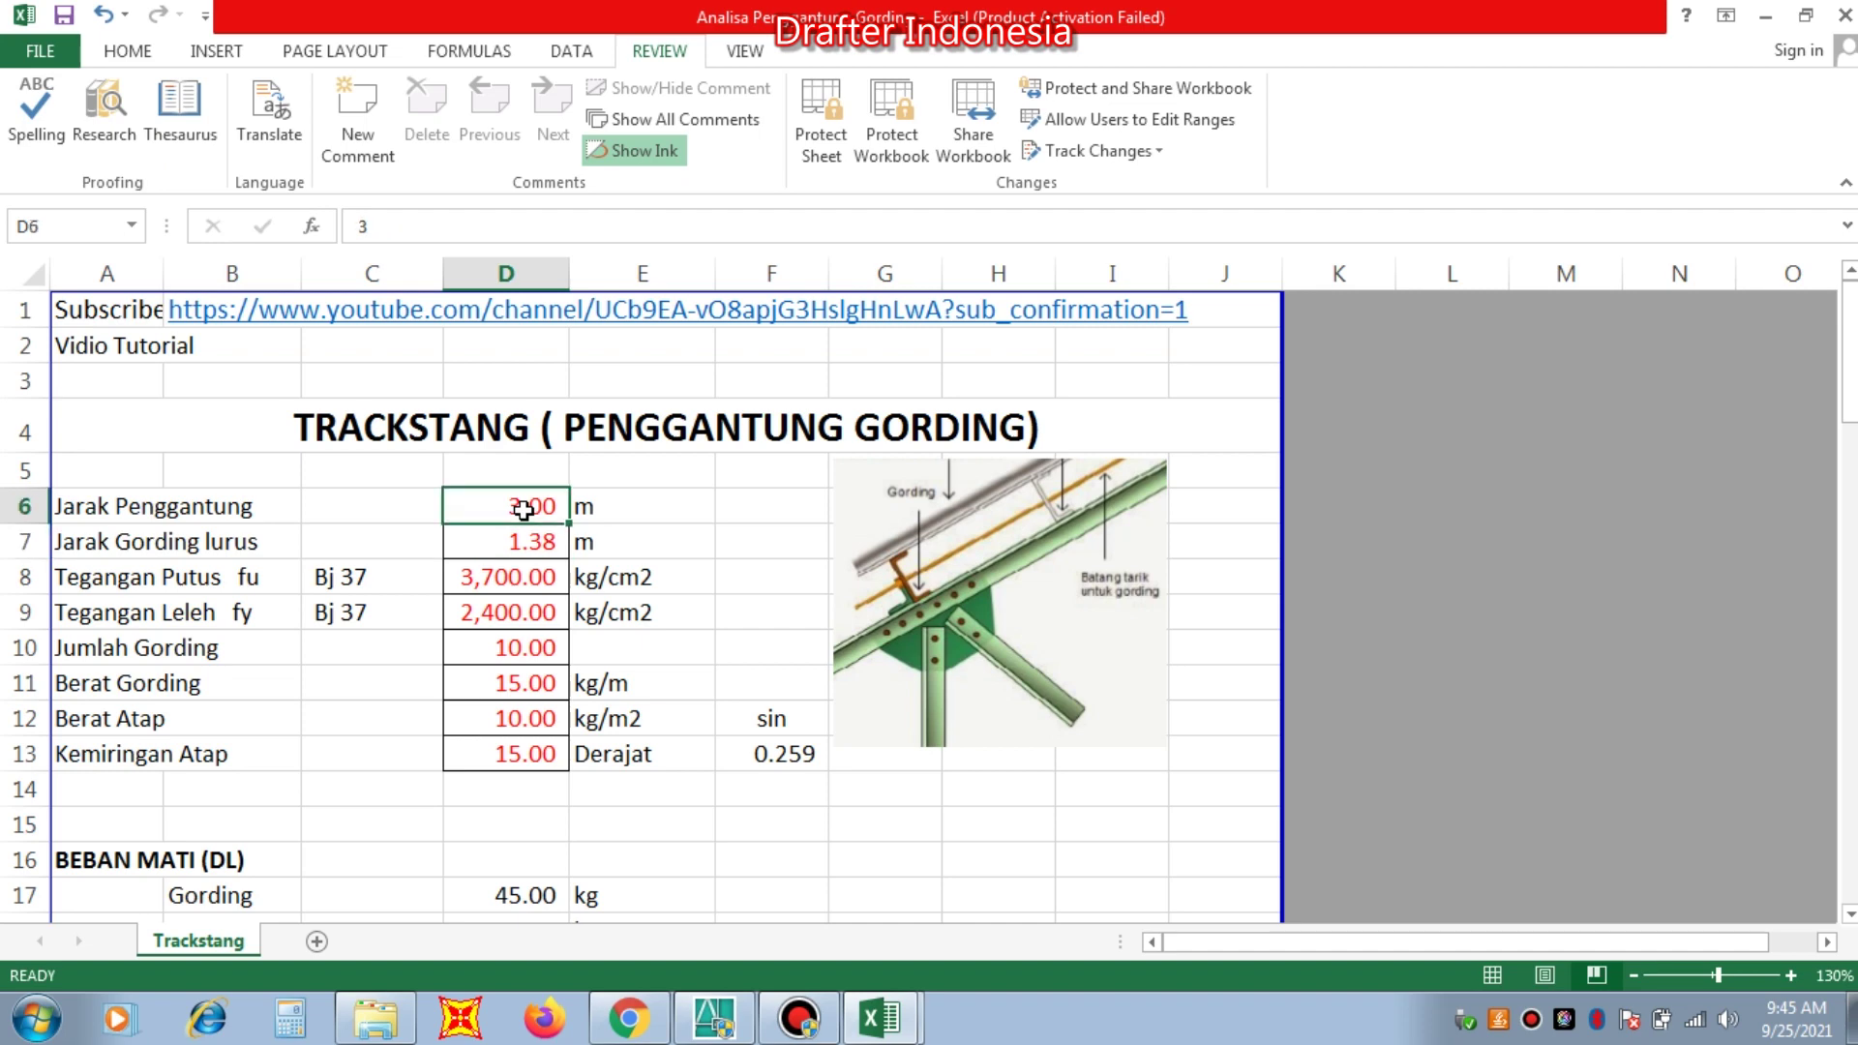
type("2")
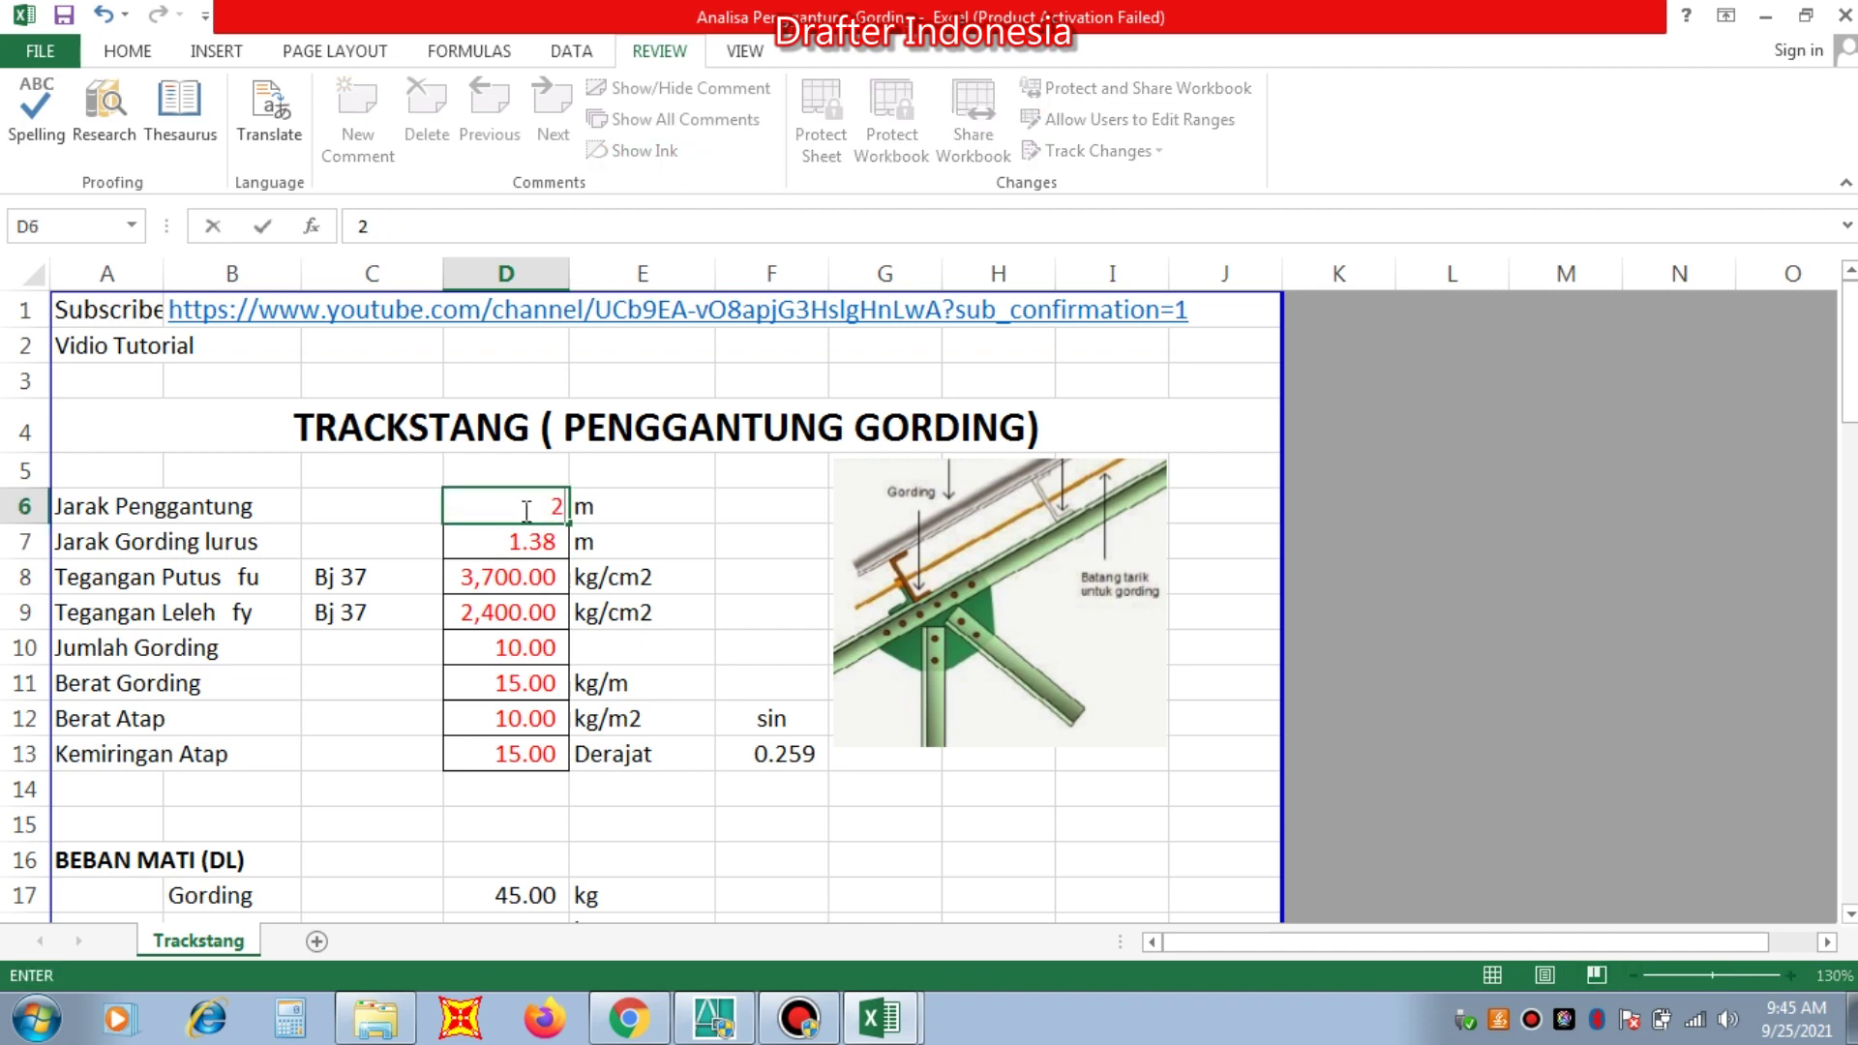
key("Return")
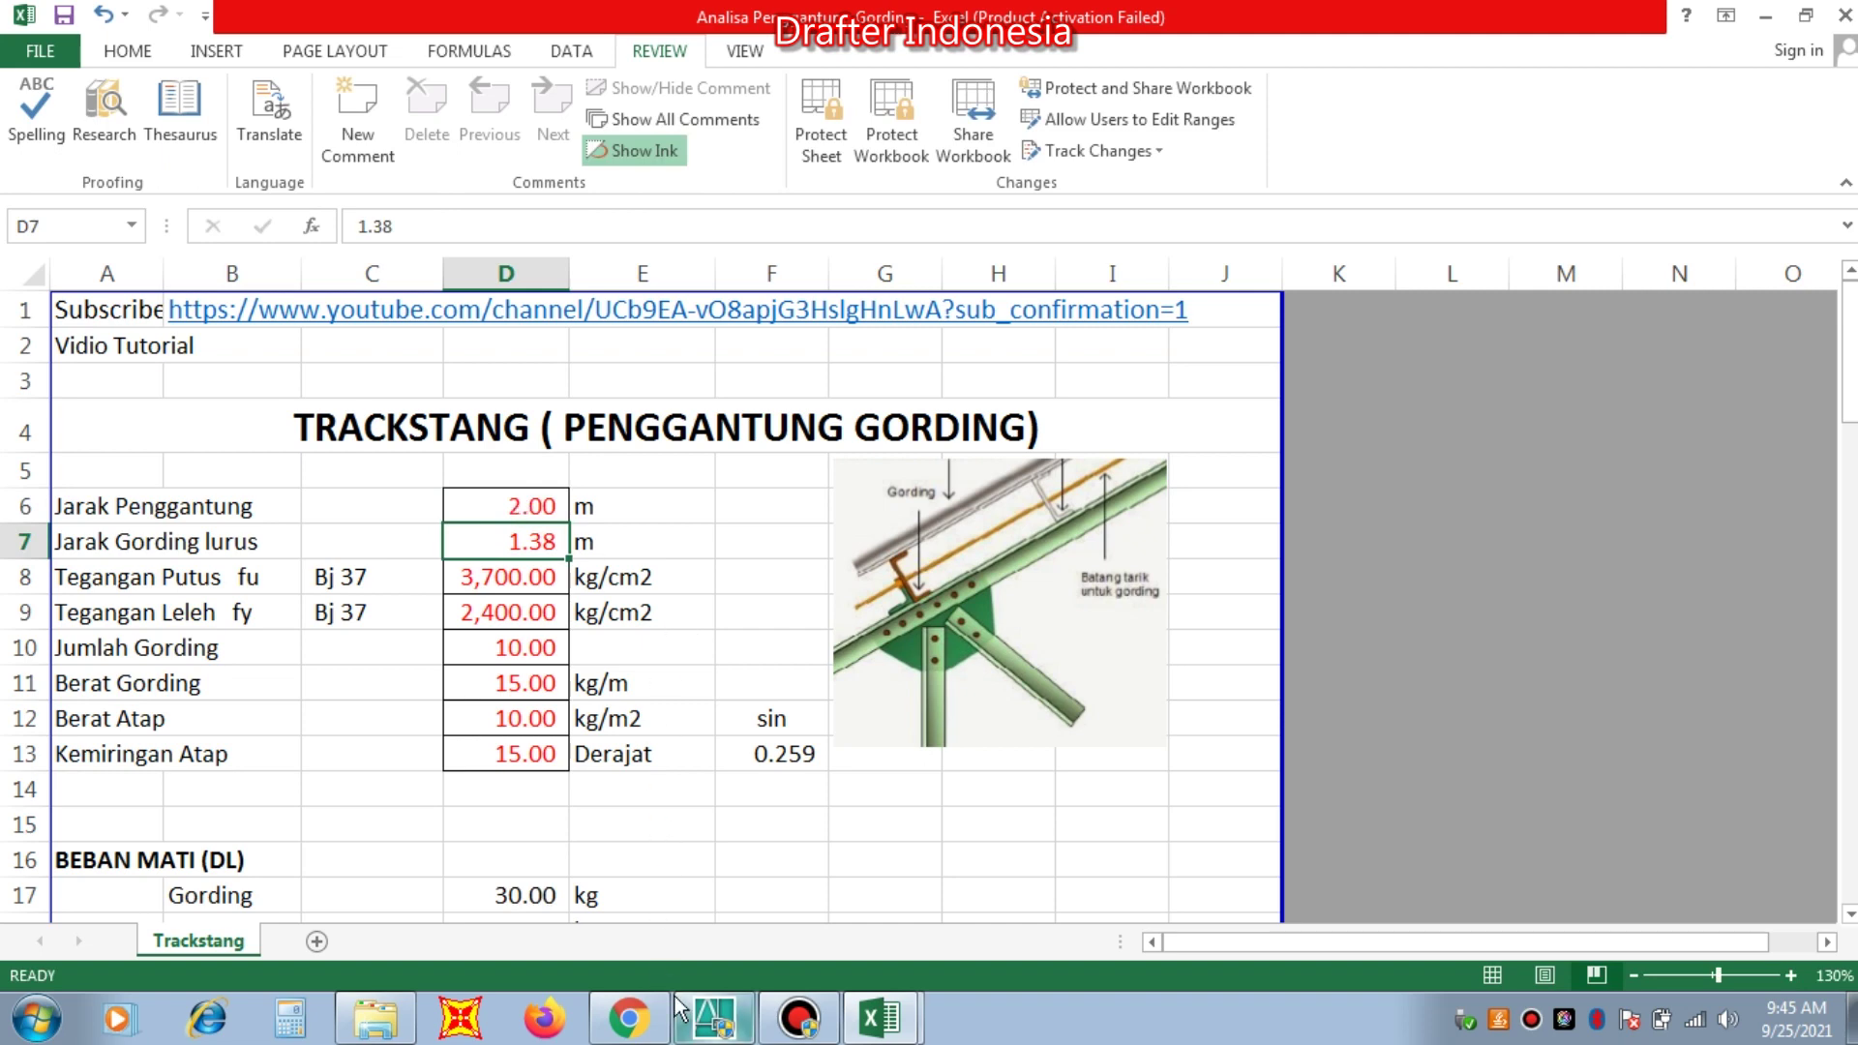
Step: Switch to AutoCAD, examine the roof profile's slope angle and sloped spacing dimension, and return to the Analisa Penggantung Gording workbook
mouse_move(720, 1032)
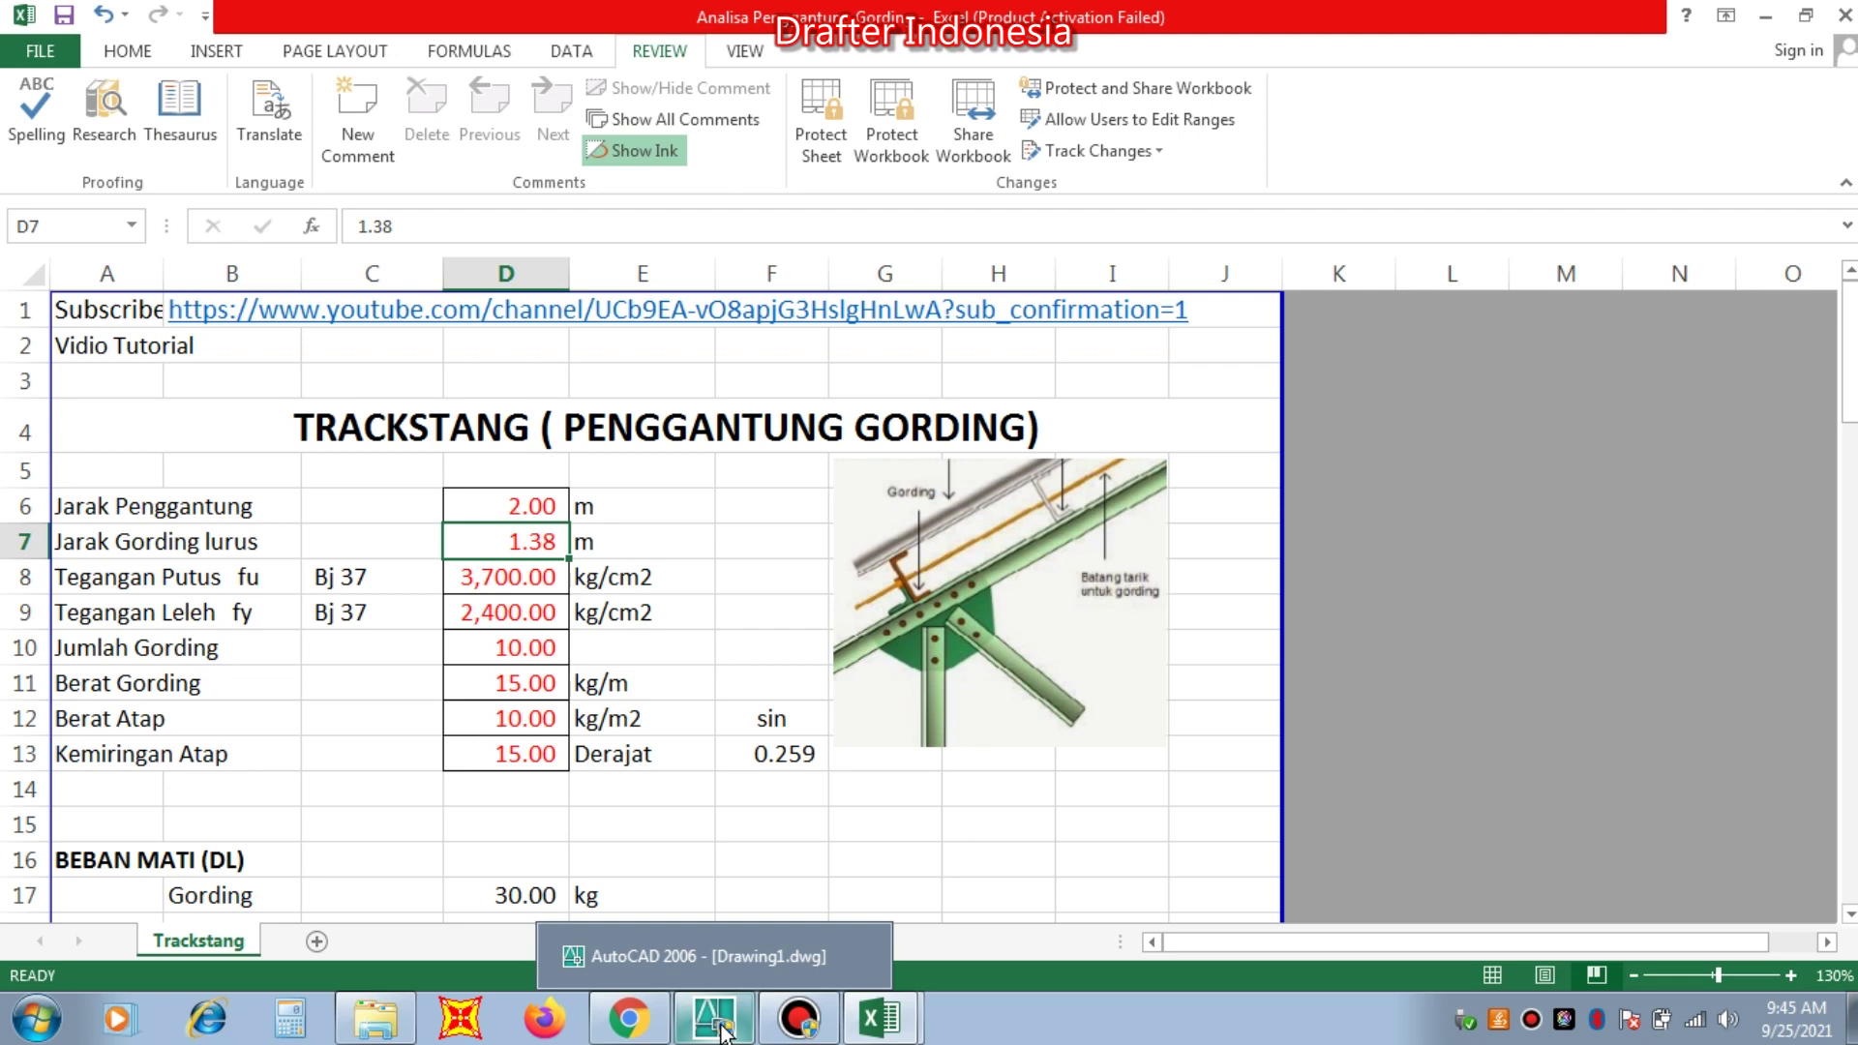
left_click(721, 1032)
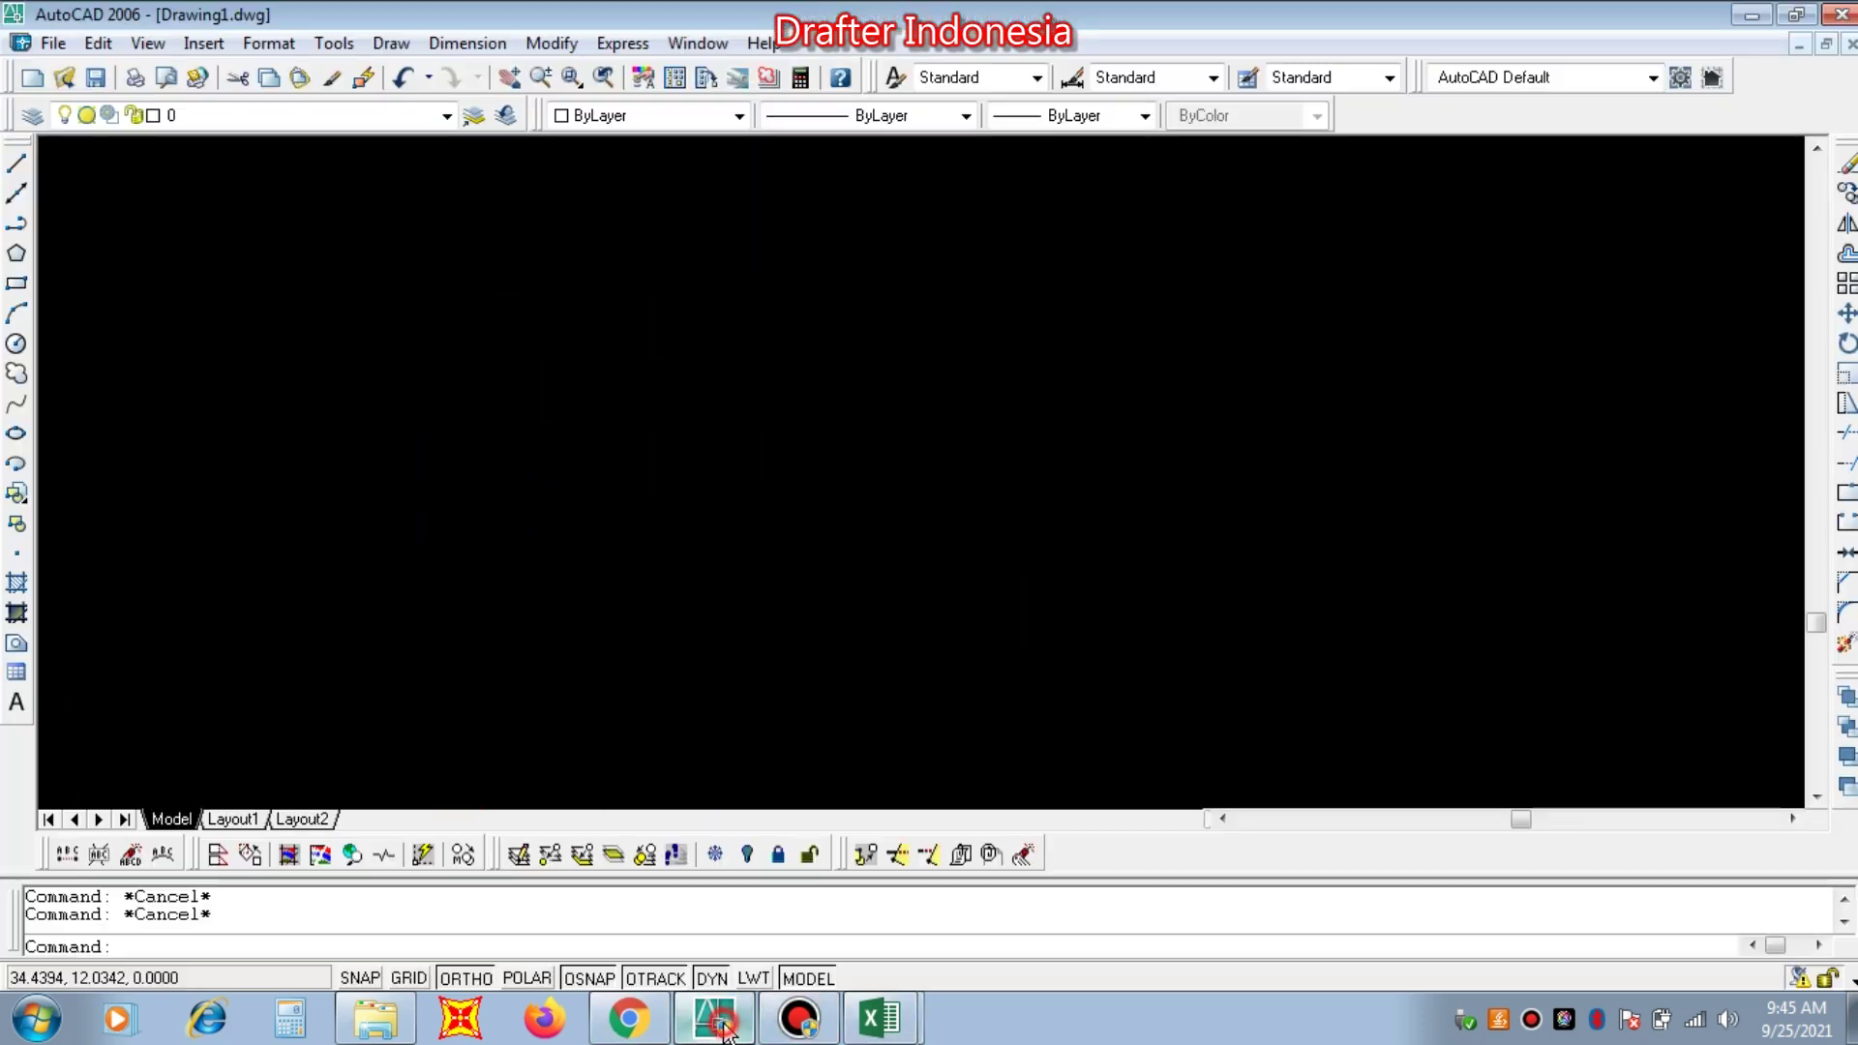
scroll(702, 426, "down", 2)
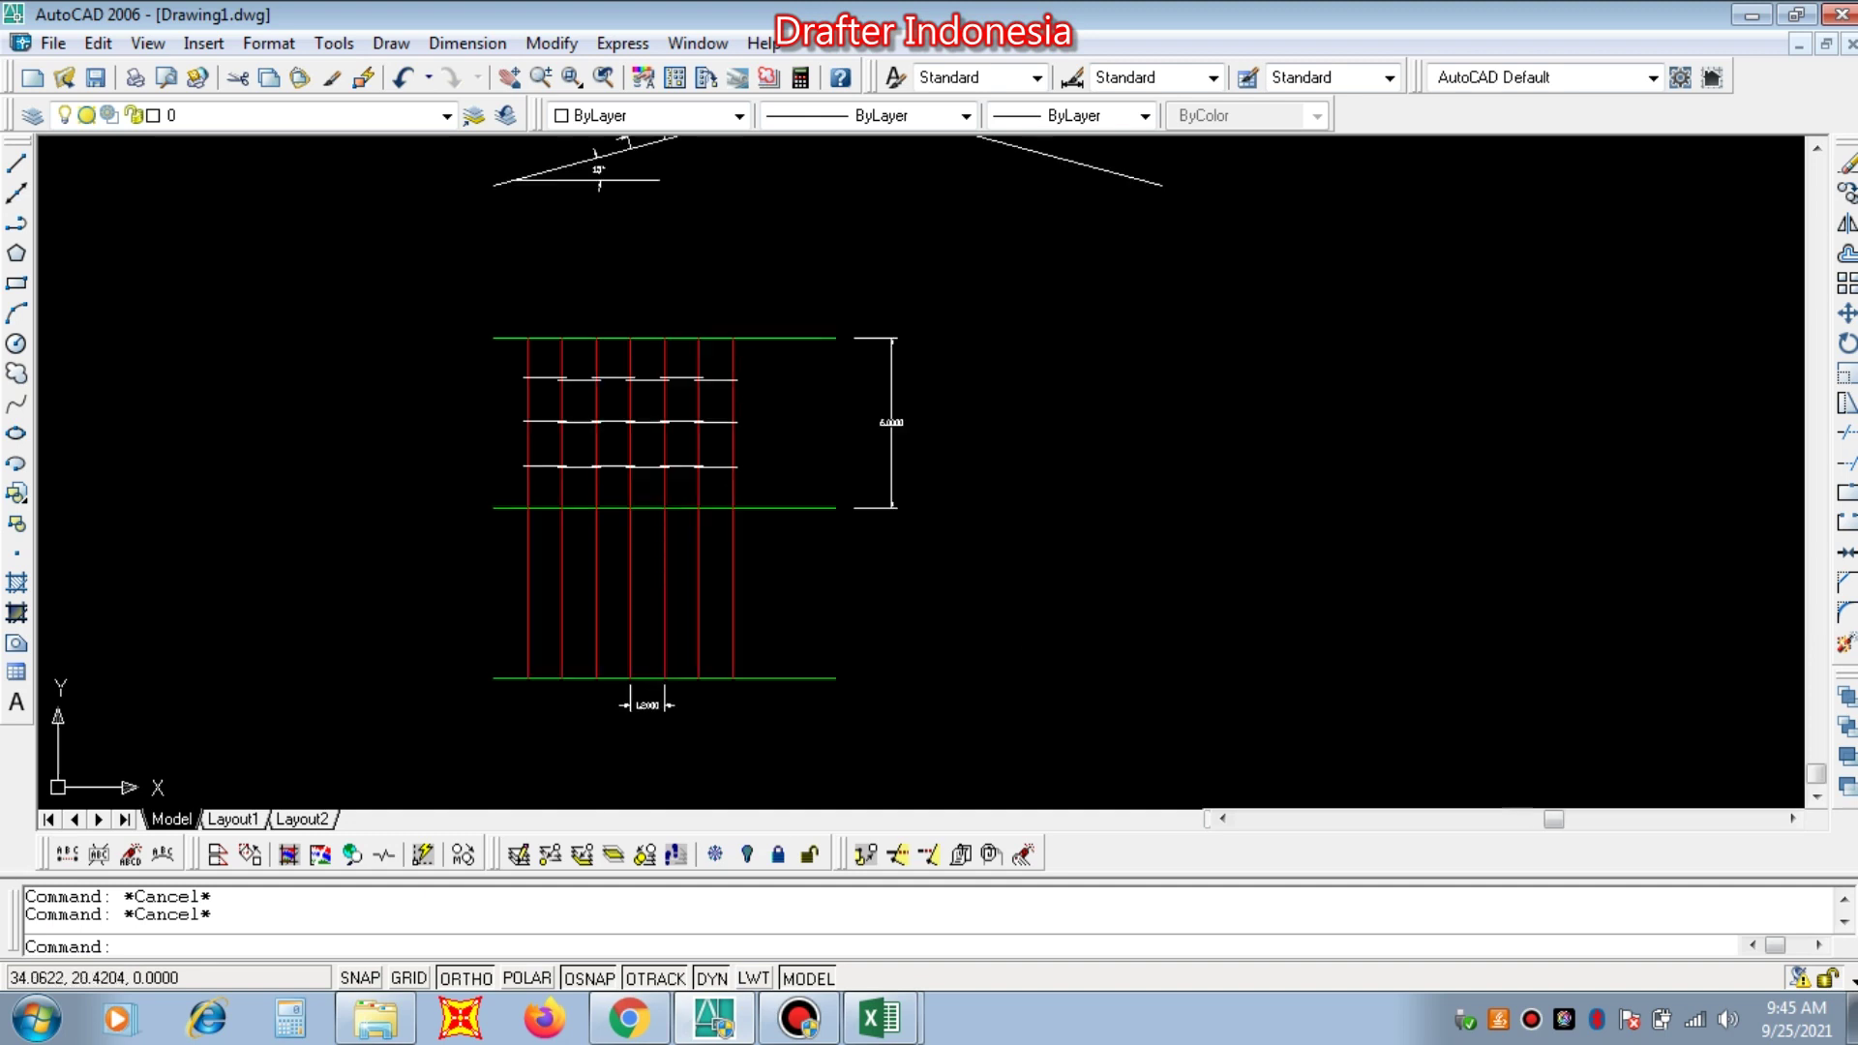
scroll(651, 606, "up", 2)
scroll(609, 622, "down", 3)
scroll(571, 353, "up", 5)
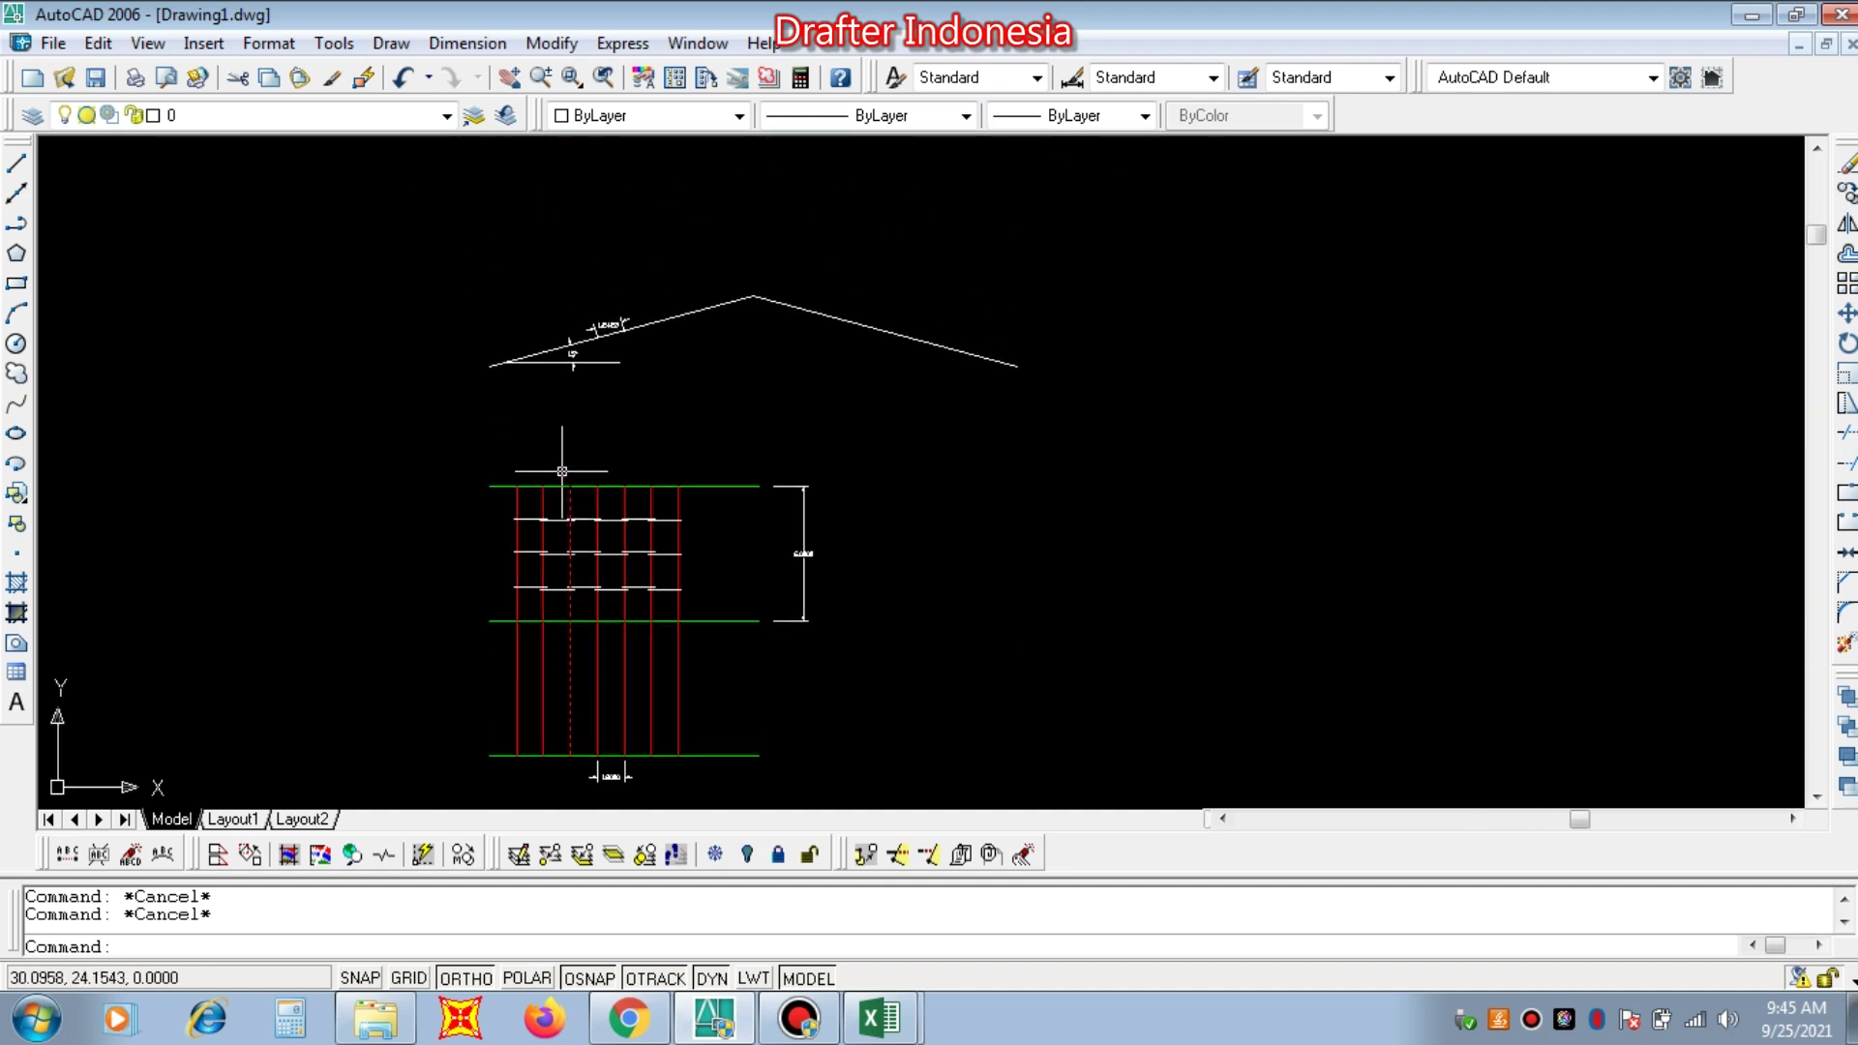
left_click_drag(618, 329, 584, 429)
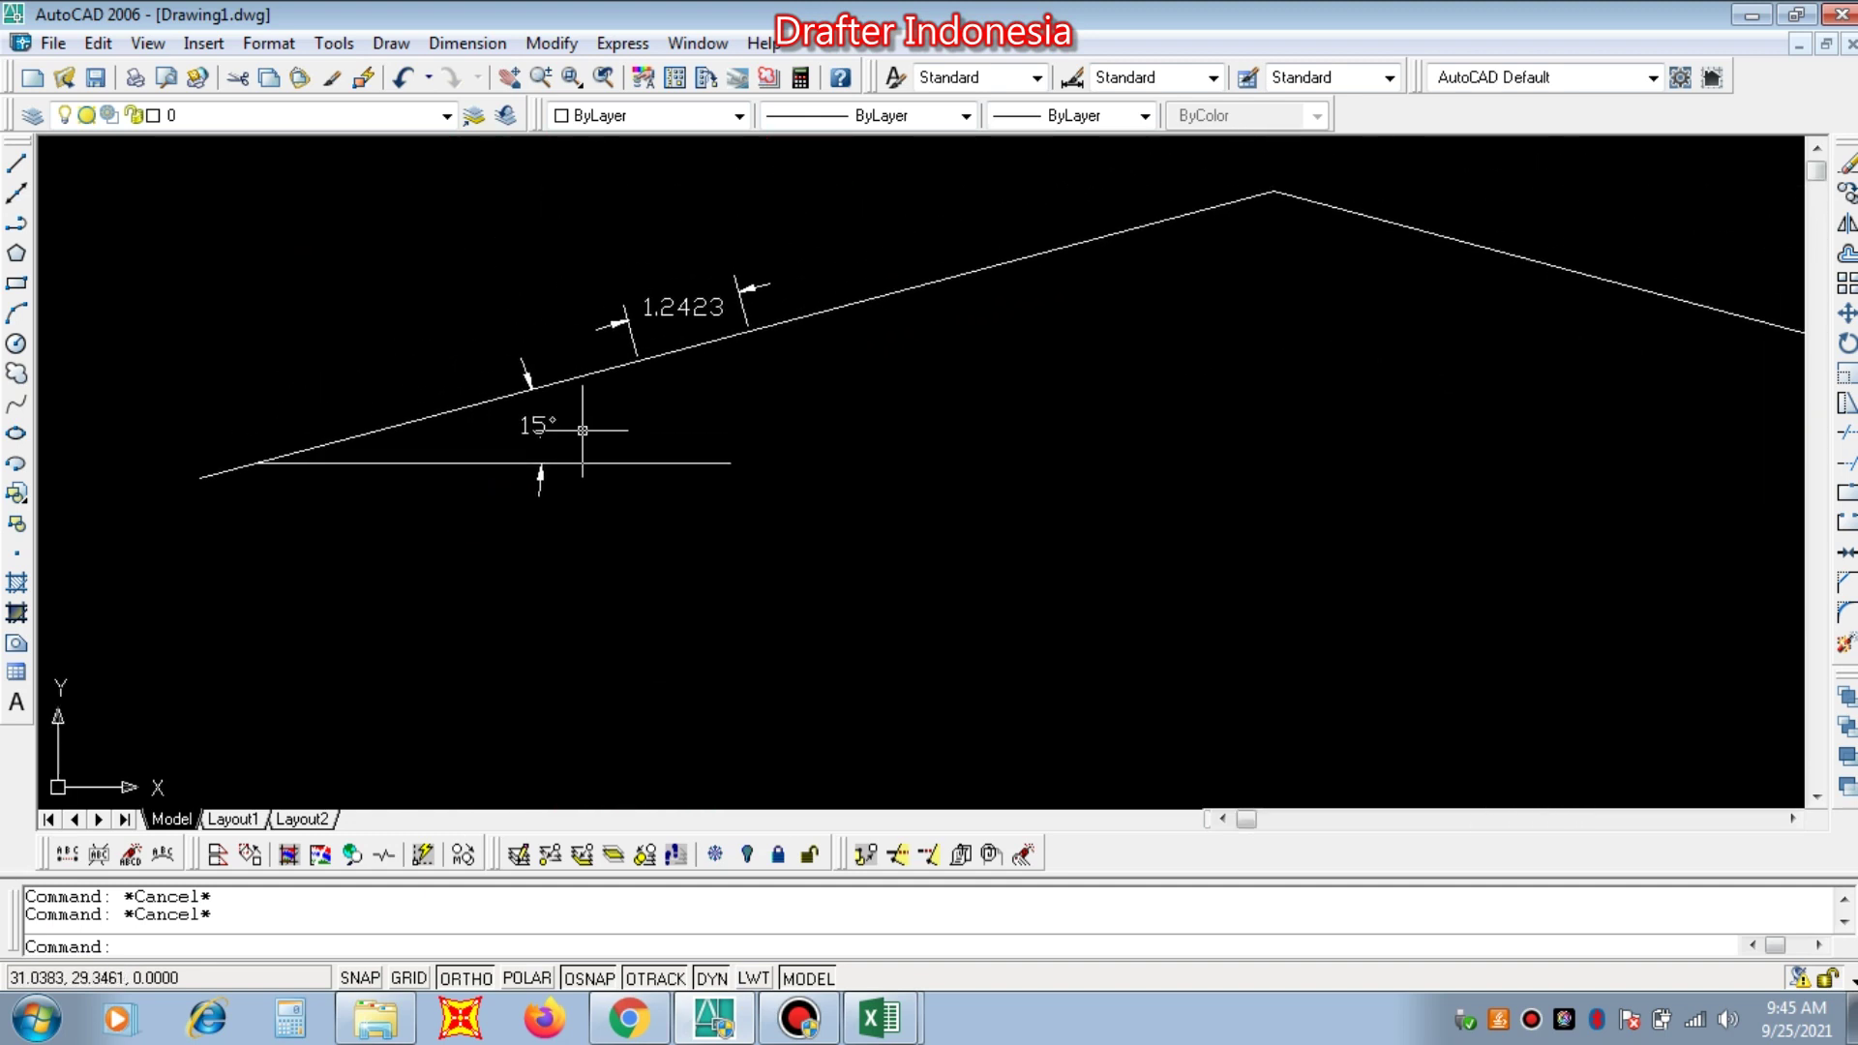
scroll(721, 378, "up", 4)
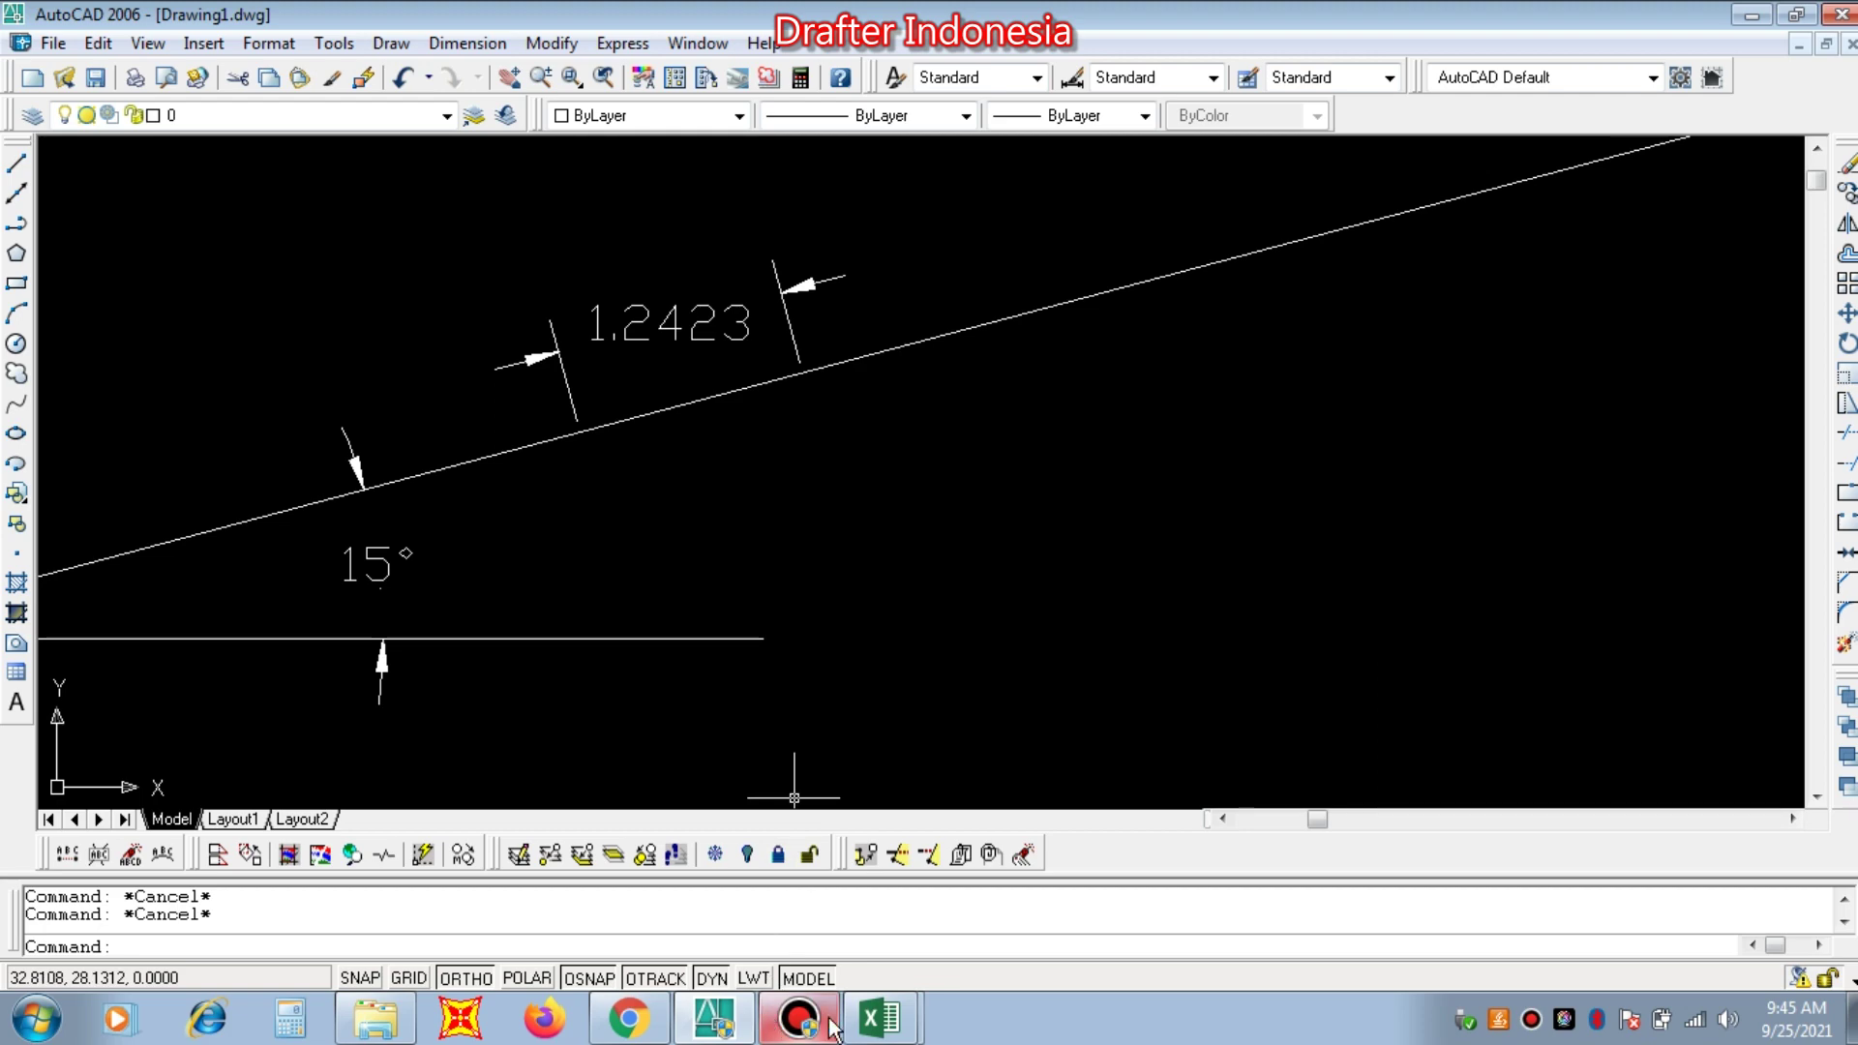
mouse_move(879, 1018)
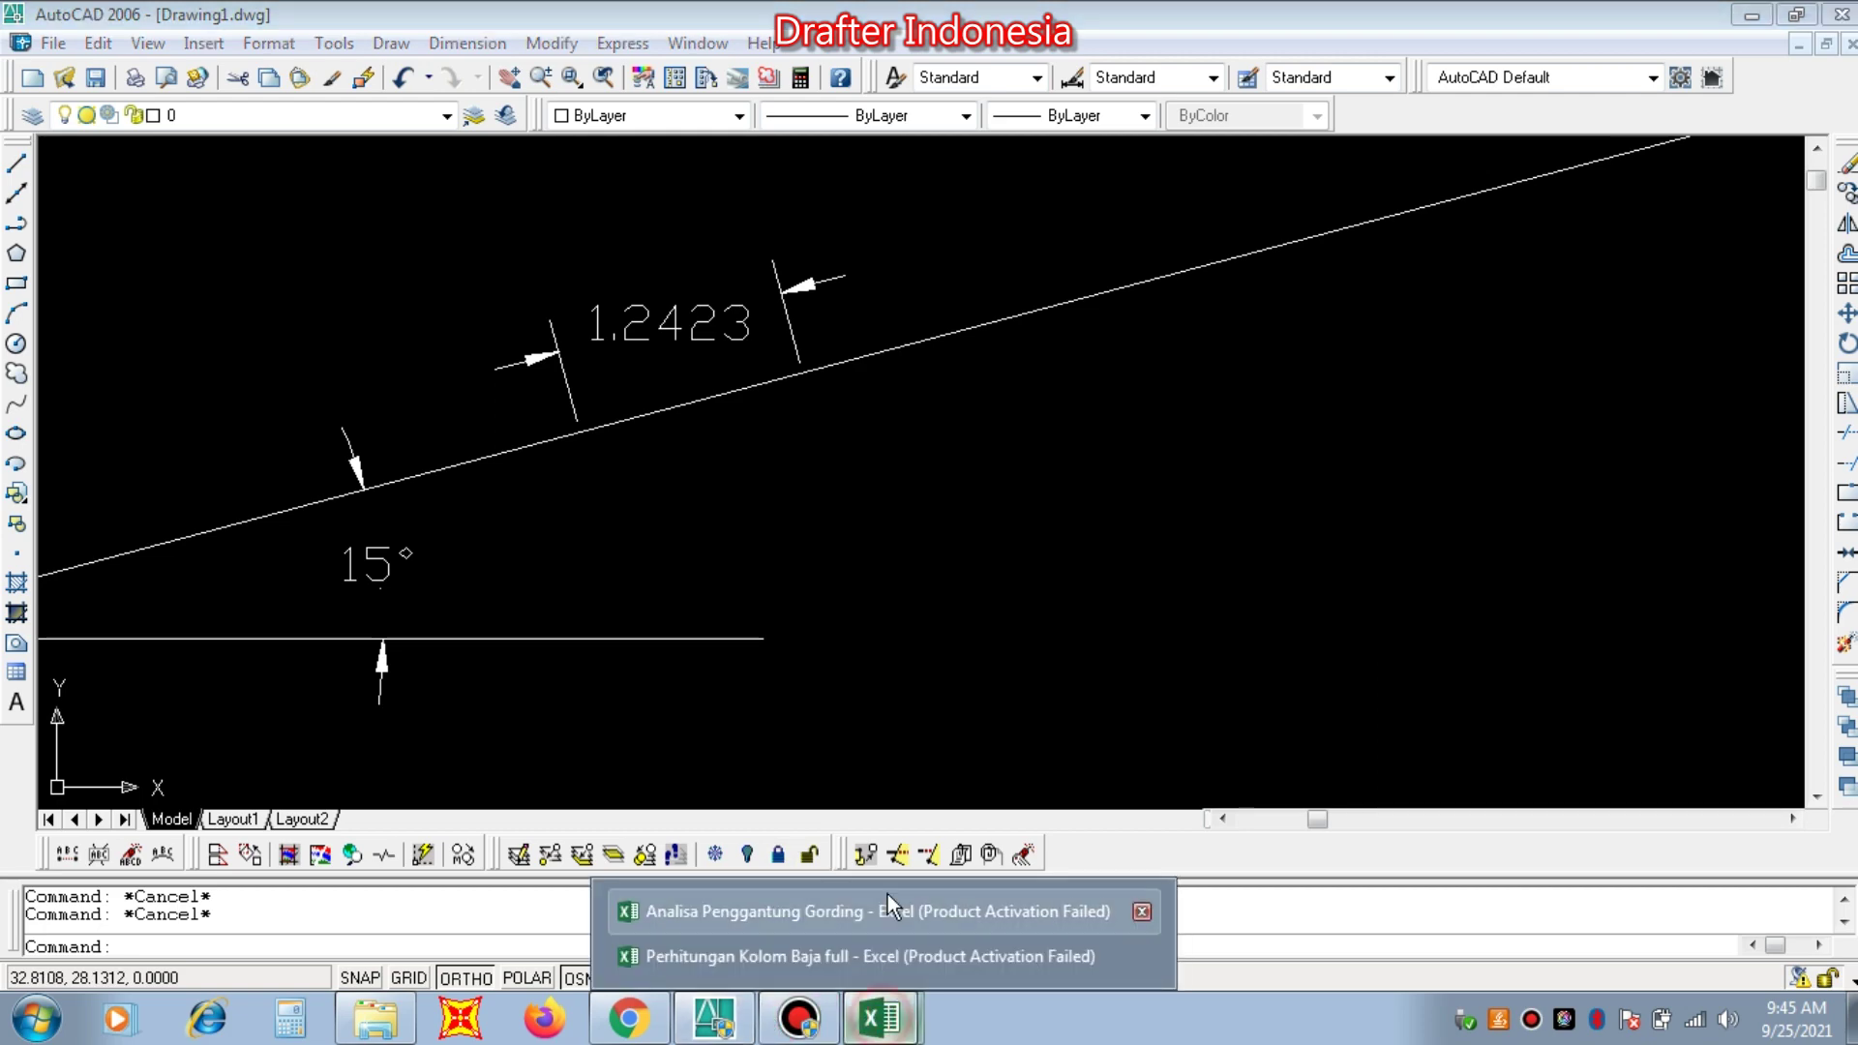
left_click(809, 912)
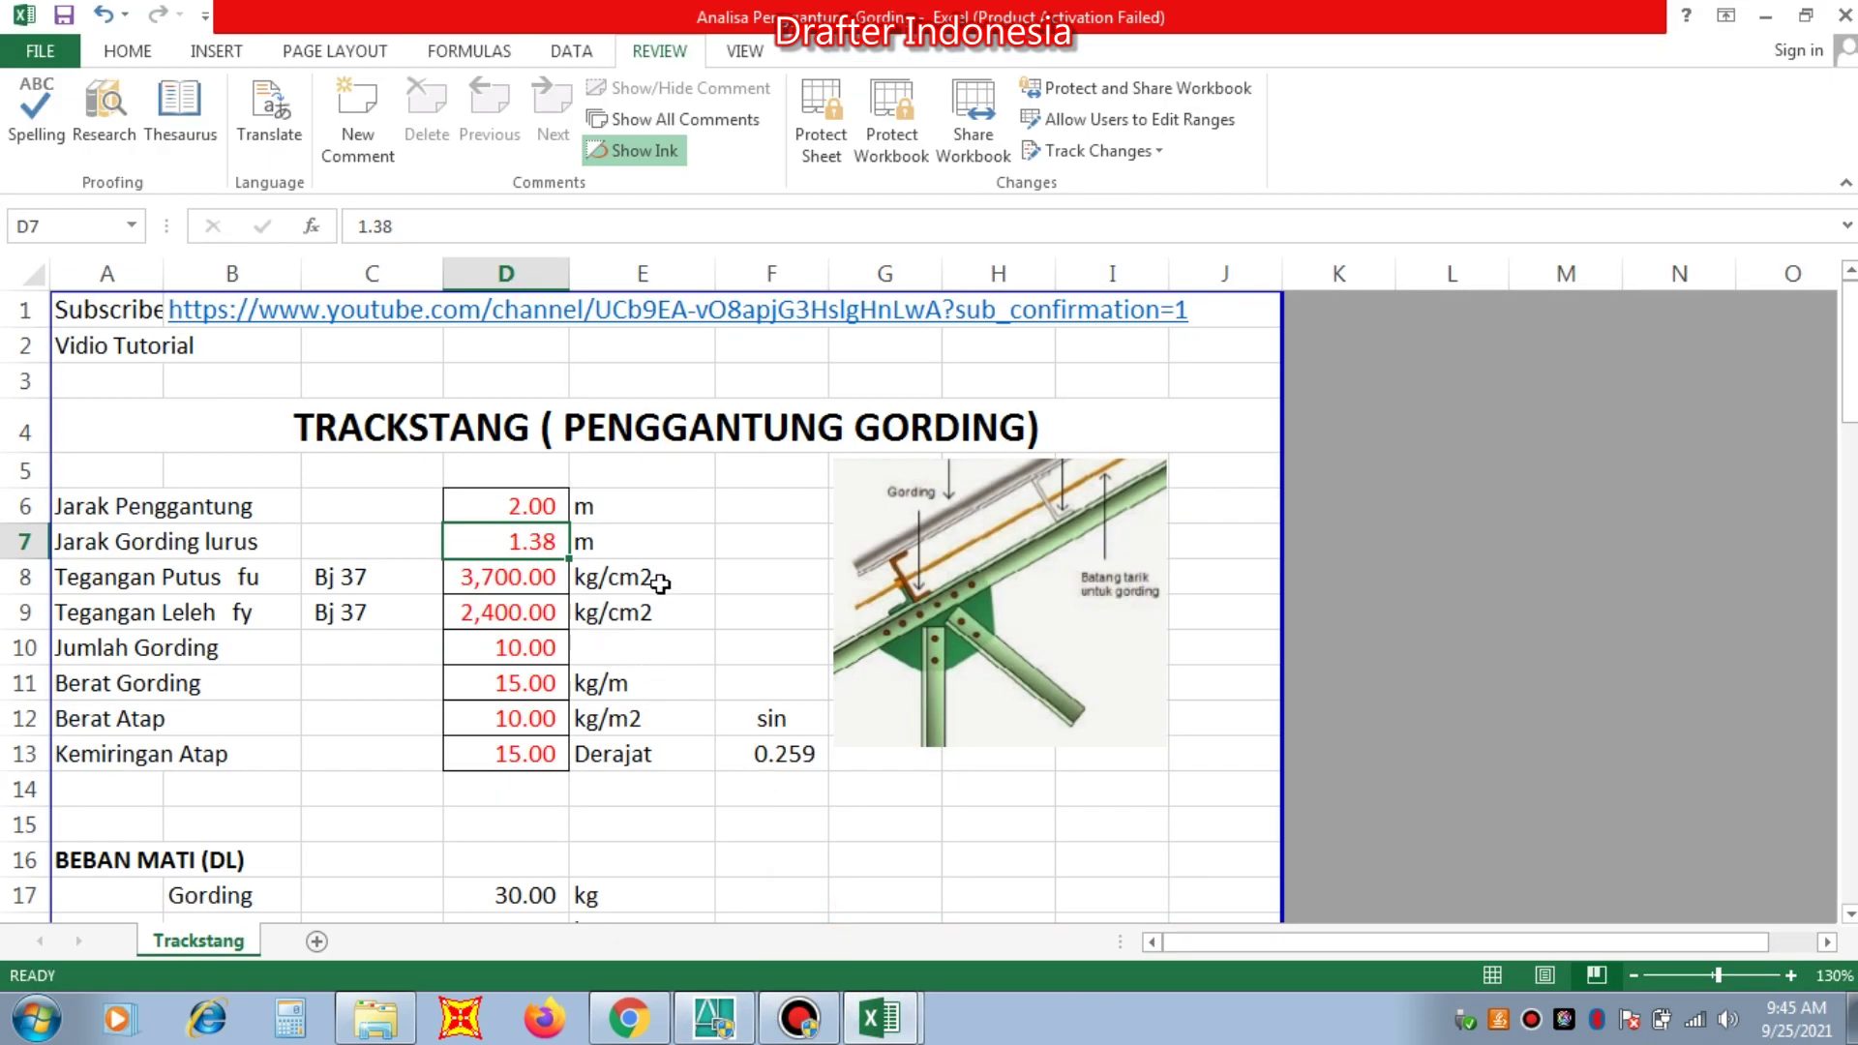
Step: Set the Jarak Gording lurus in D7 to 1.25 m and check the Tegangan Leleh fy value in D9
type("1.25")
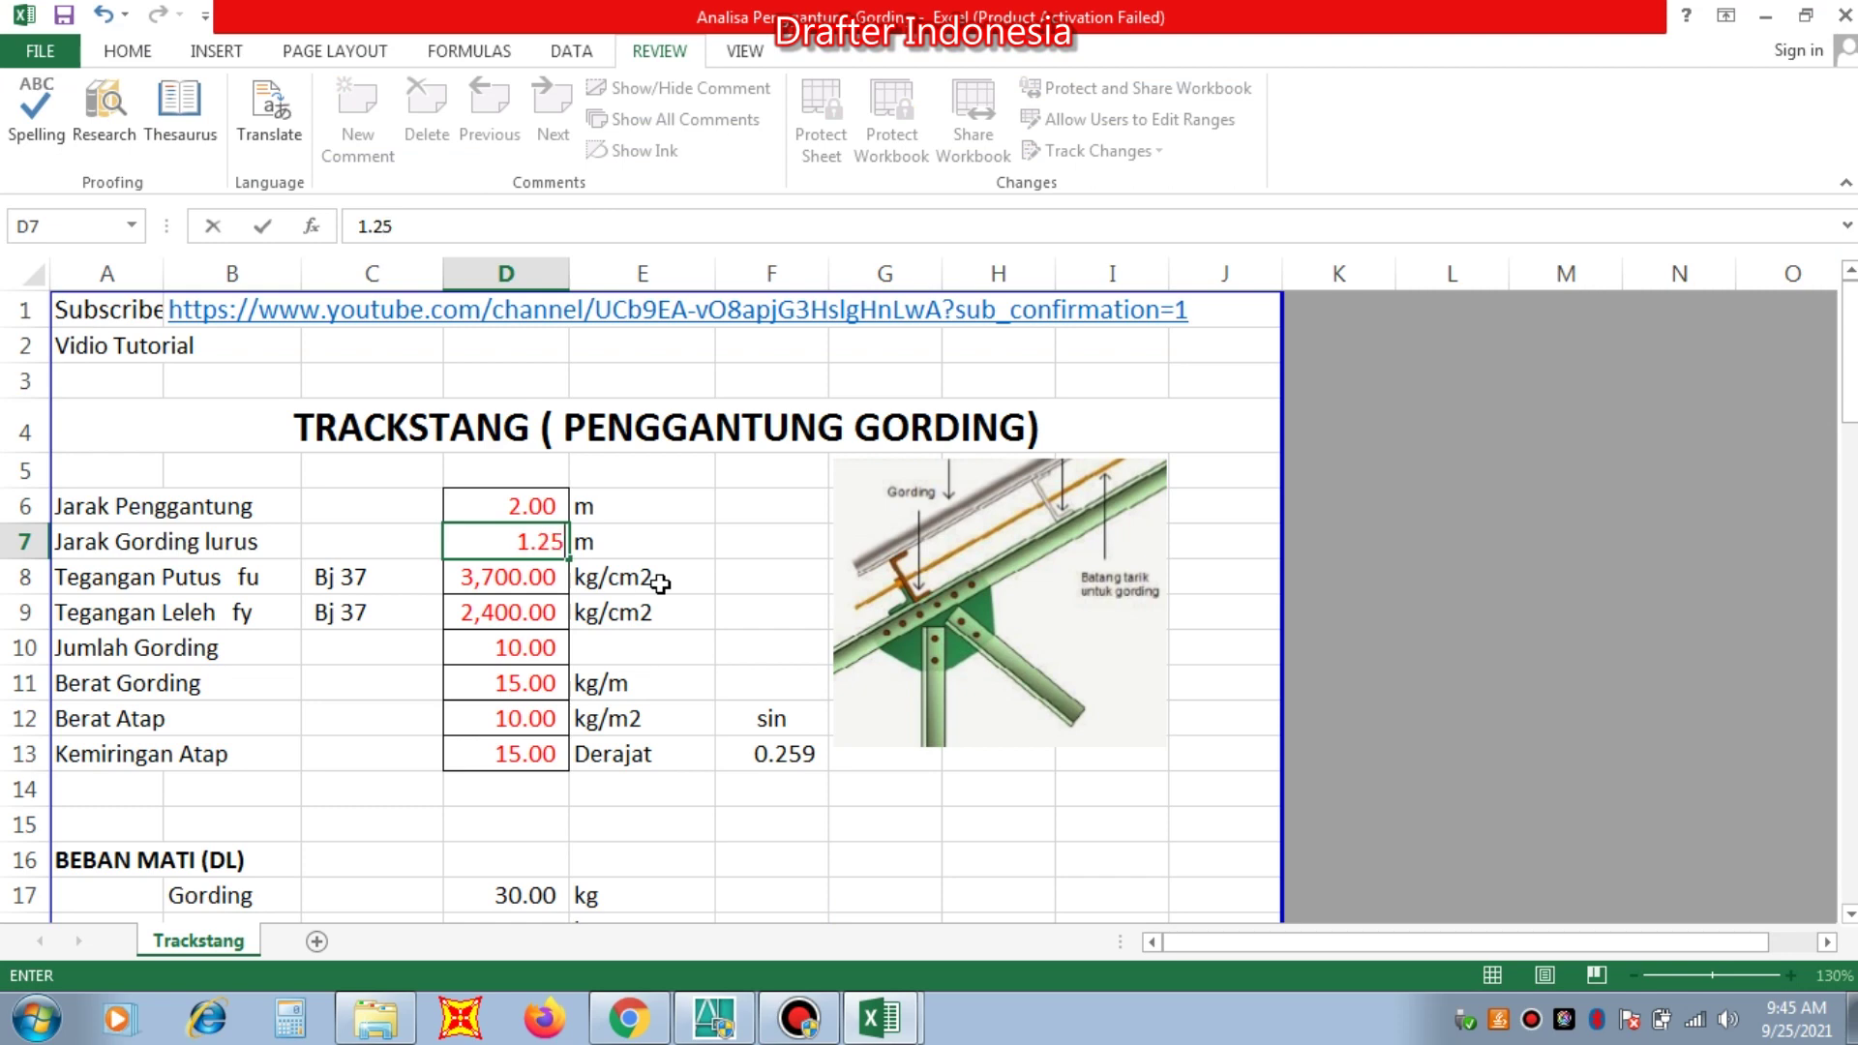
key("Return")
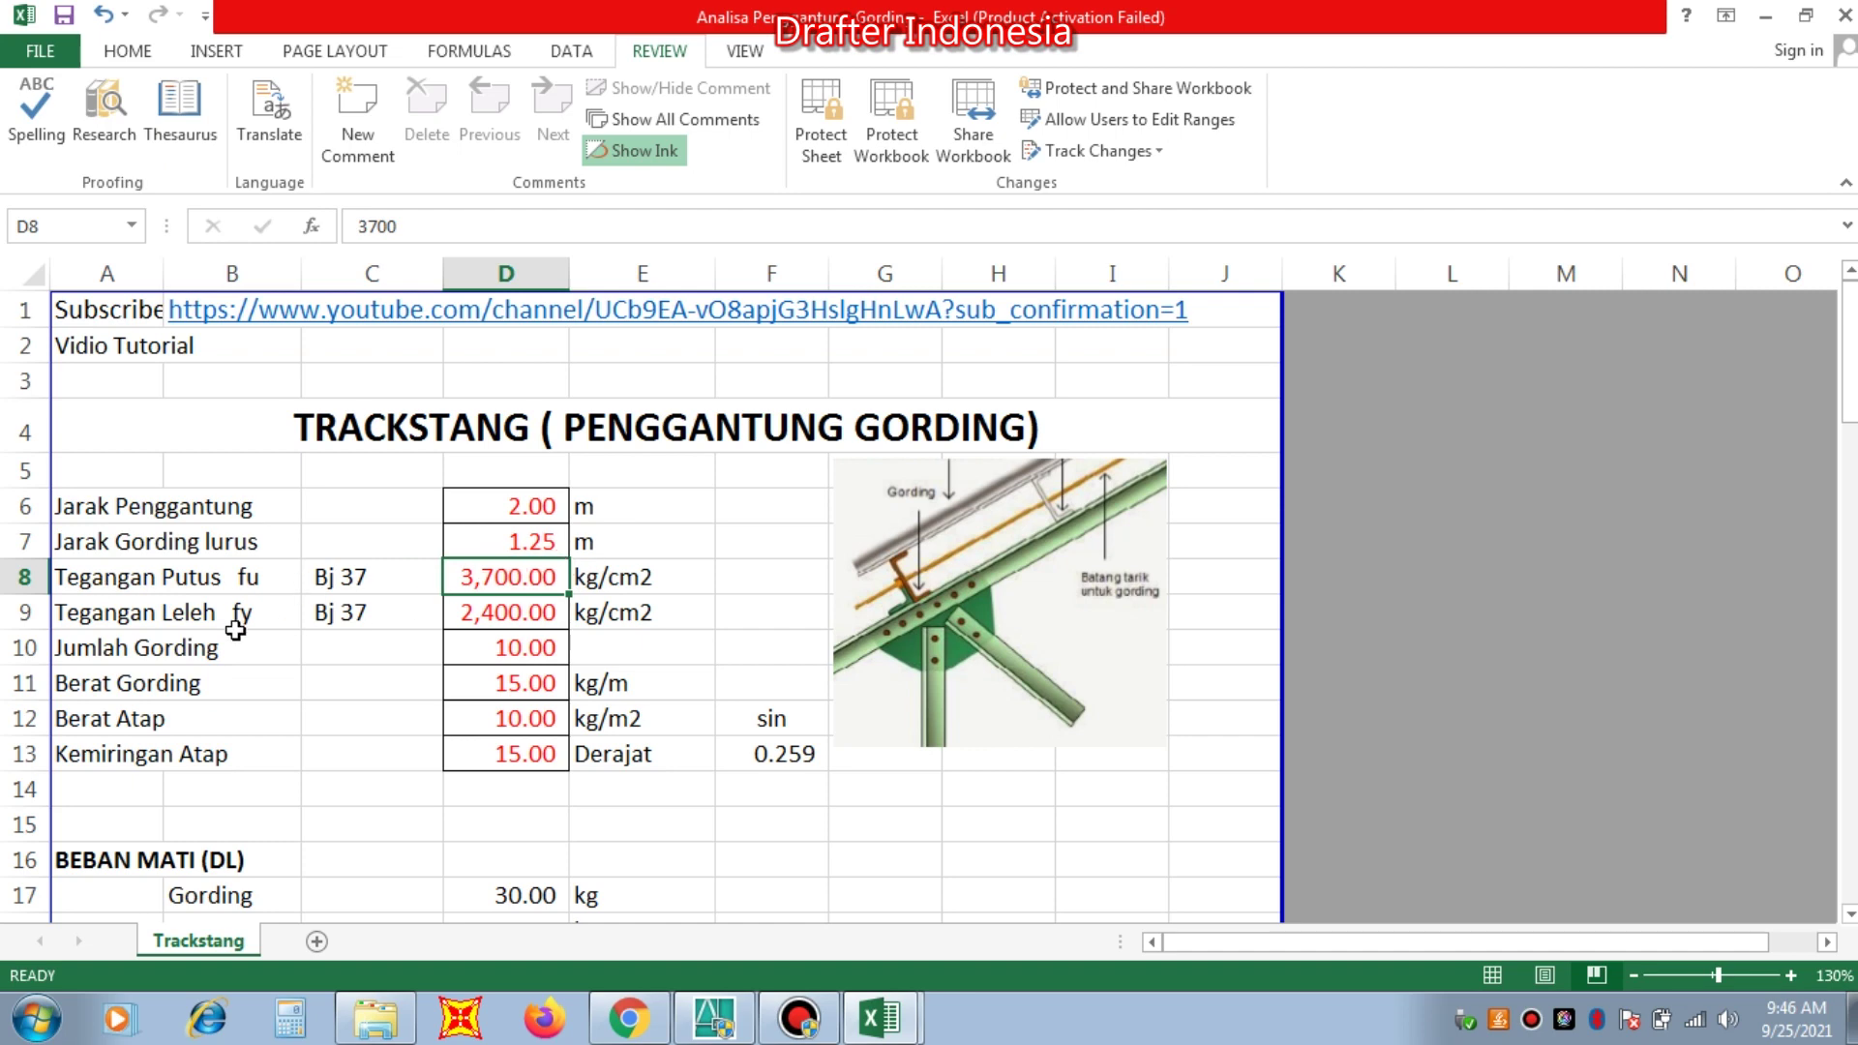
left_click(497, 613)
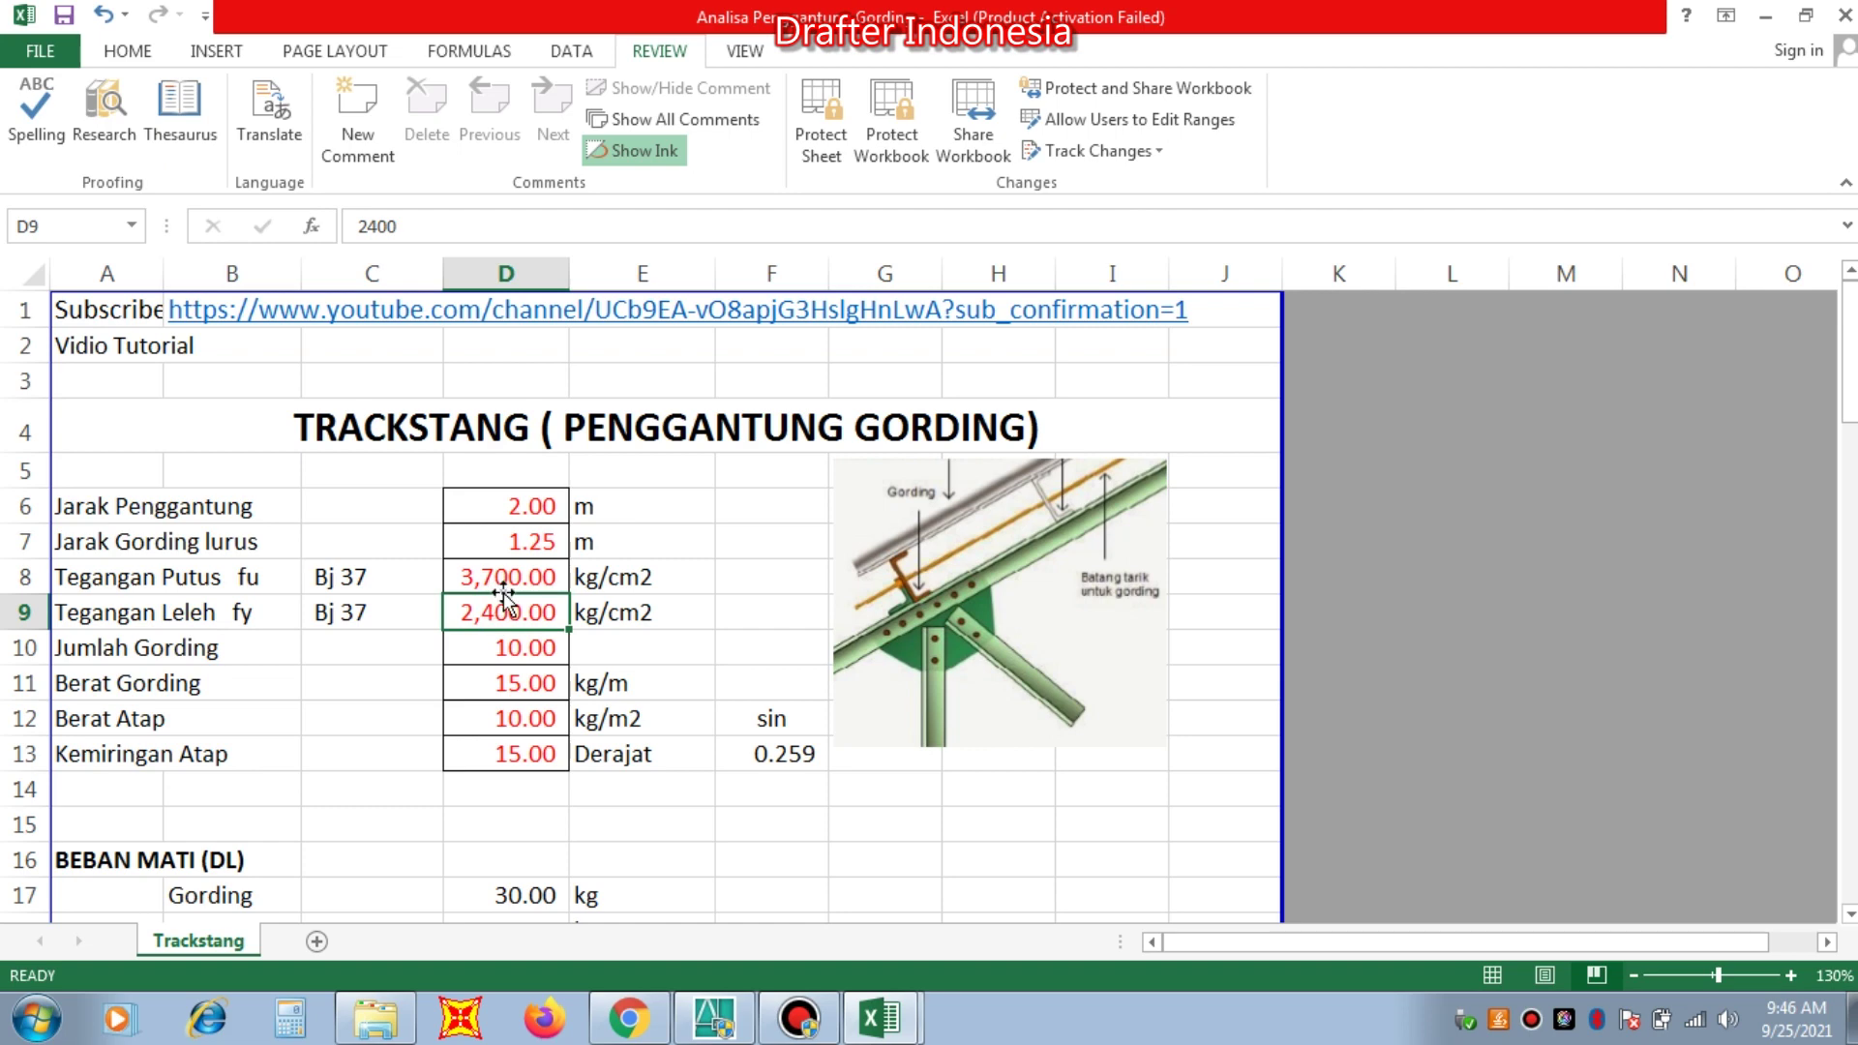
Step: Select the Jumlah Gording cell D10, examine the purlin layout along the roof slope in AutoCAD, and return to the Analisa Penggantung Gording workbook
left_click(526, 648)
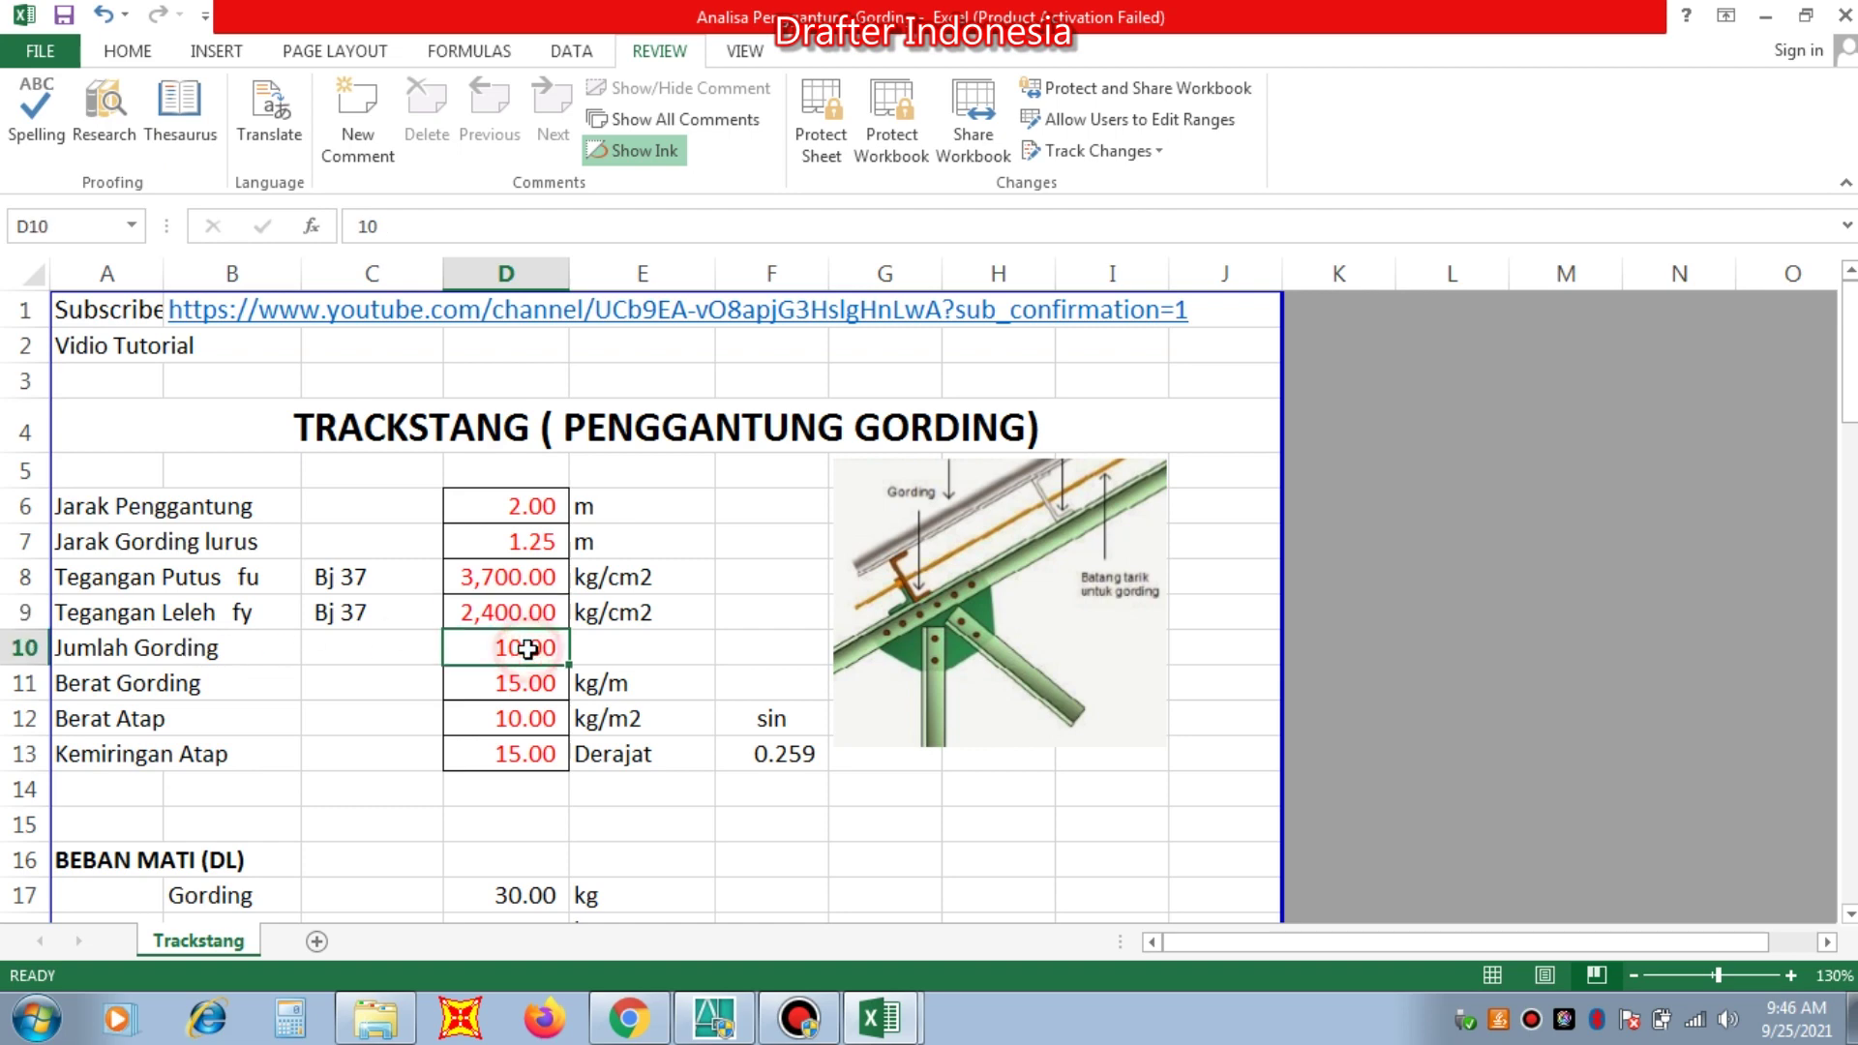
left_click(879, 1018)
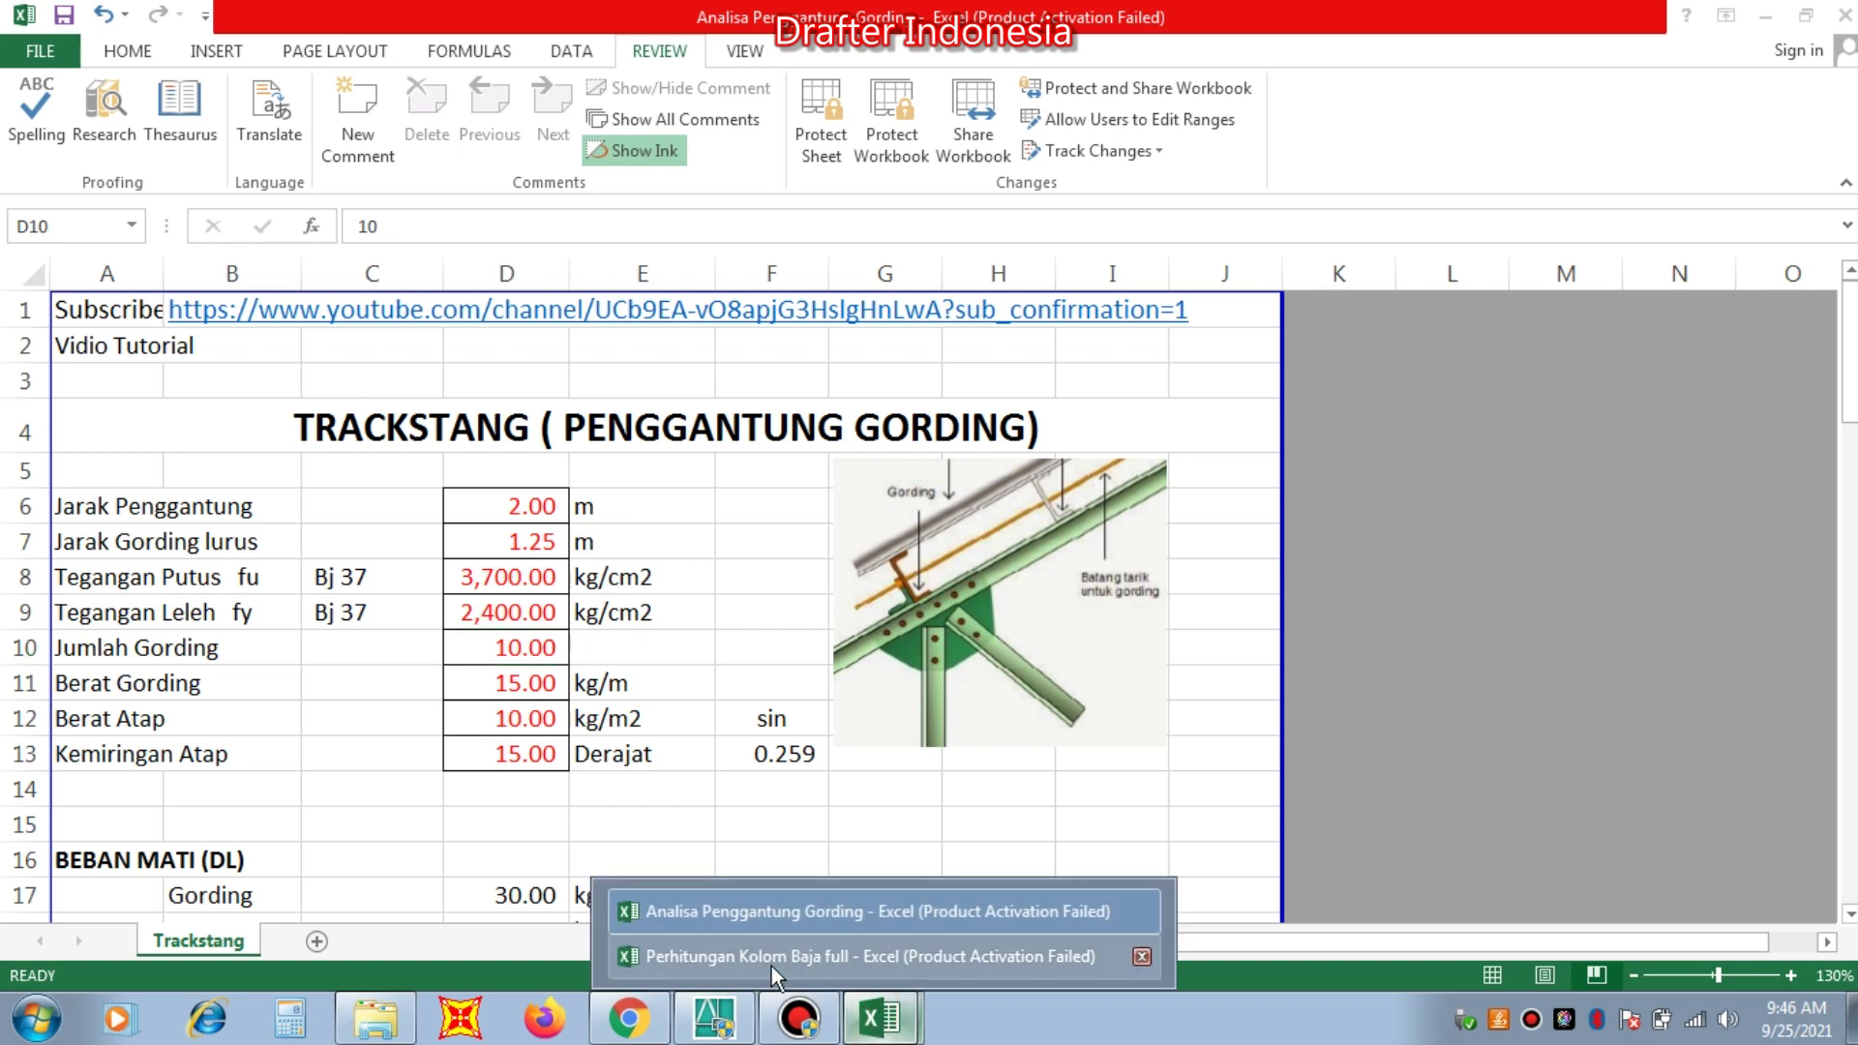
left_click(726, 1028)
scroll(726, 381, "down", 3)
scroll(767, 642, "up", 1)
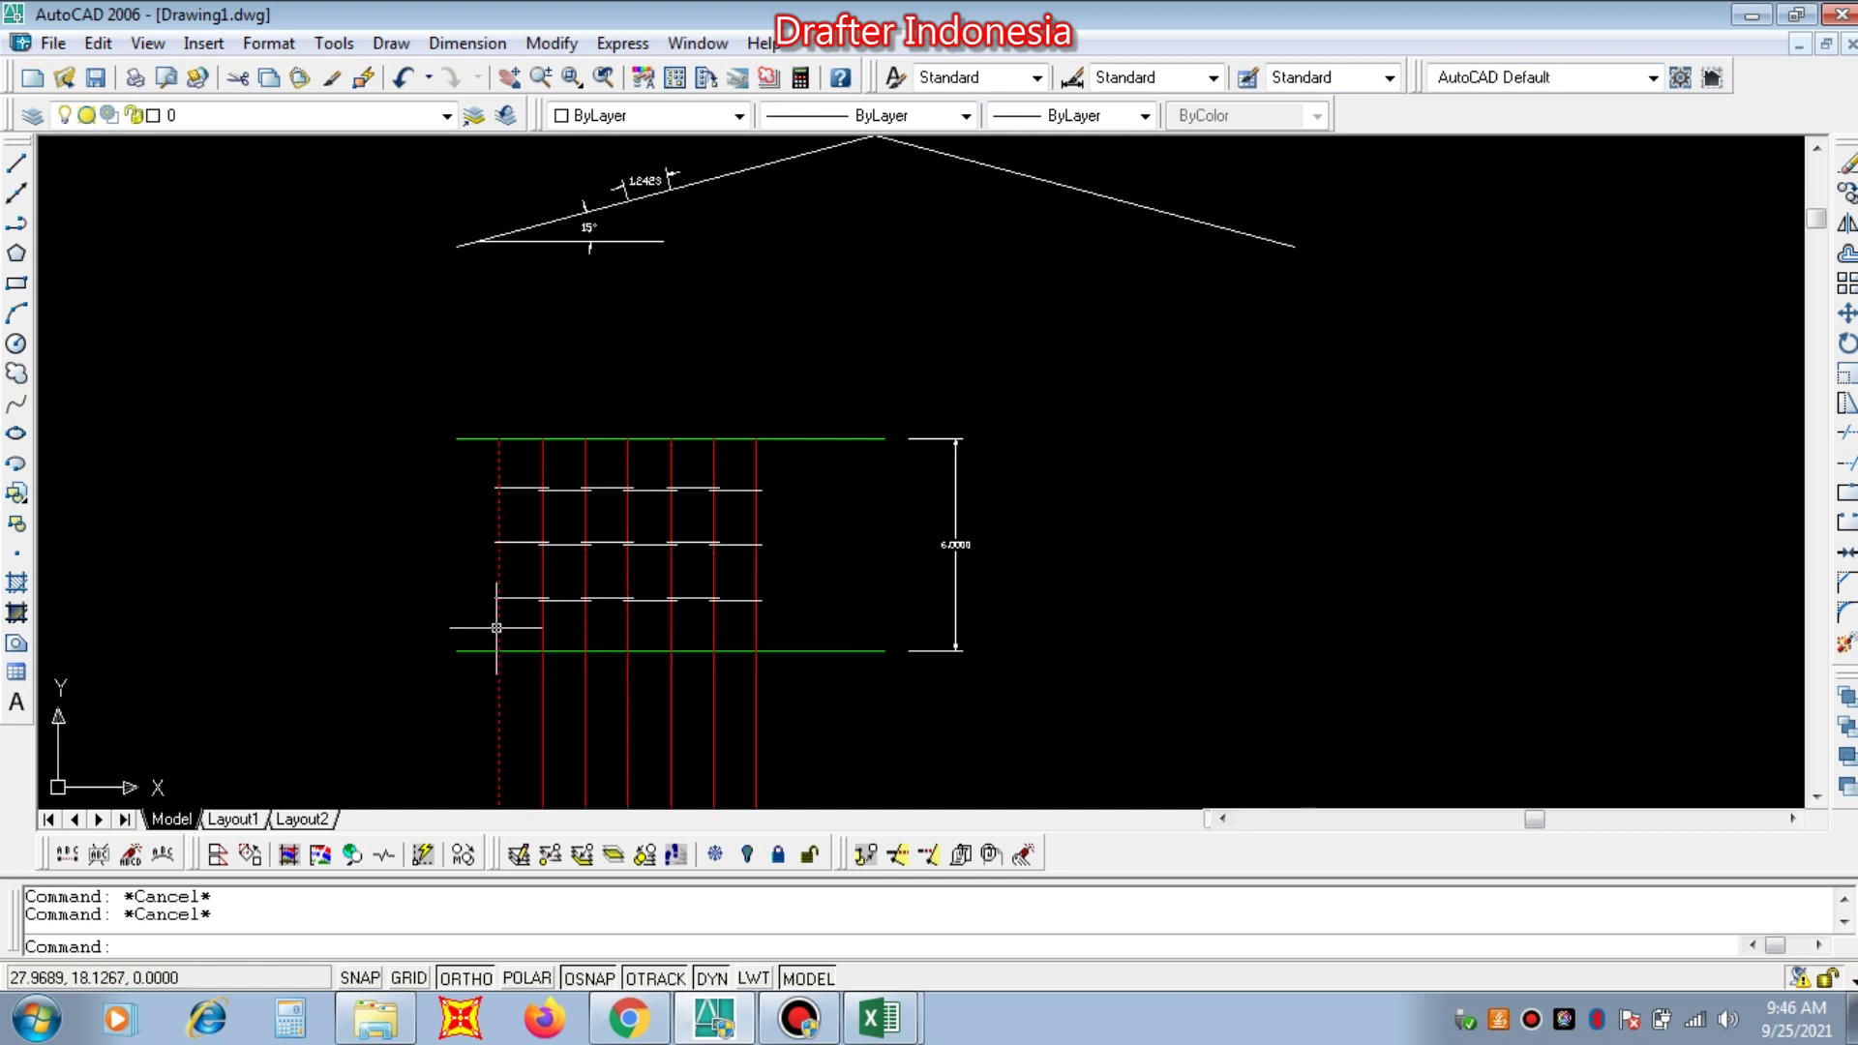
left_click_drag(784, 480, 805, 565)
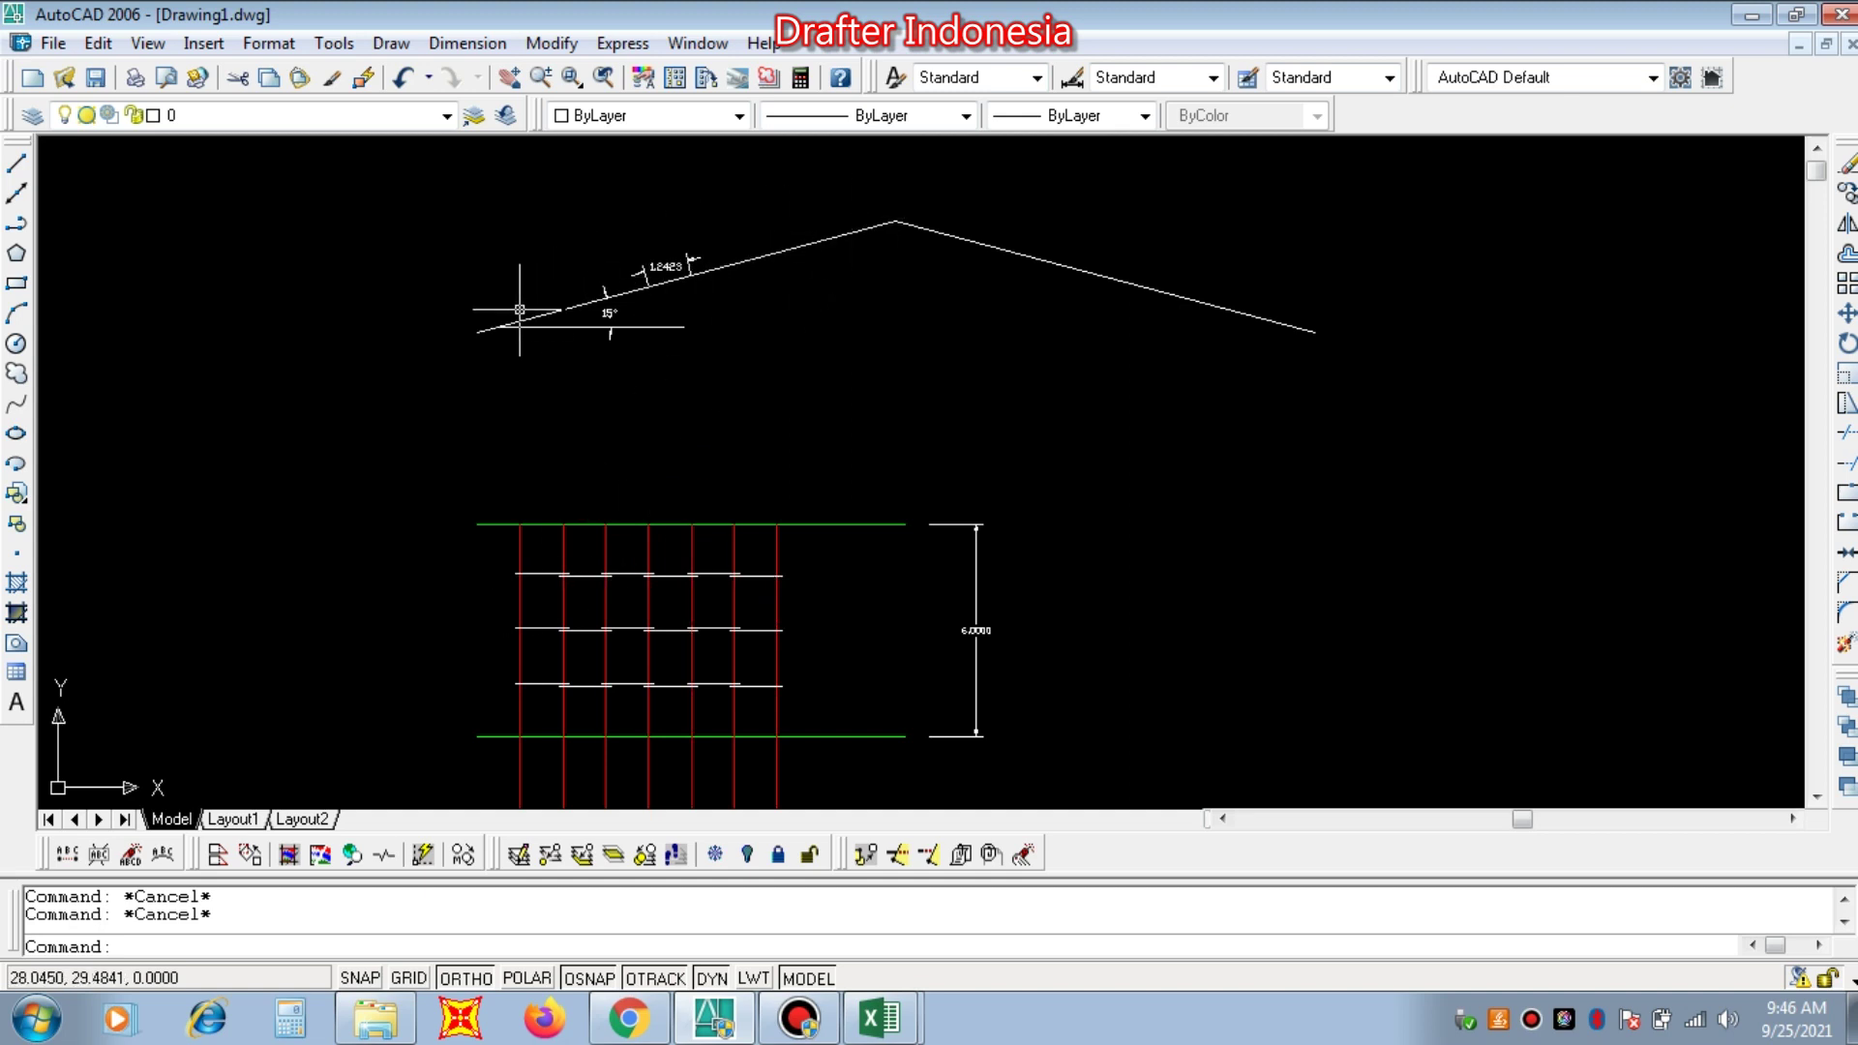
scroll(734, 502, "down", 2)
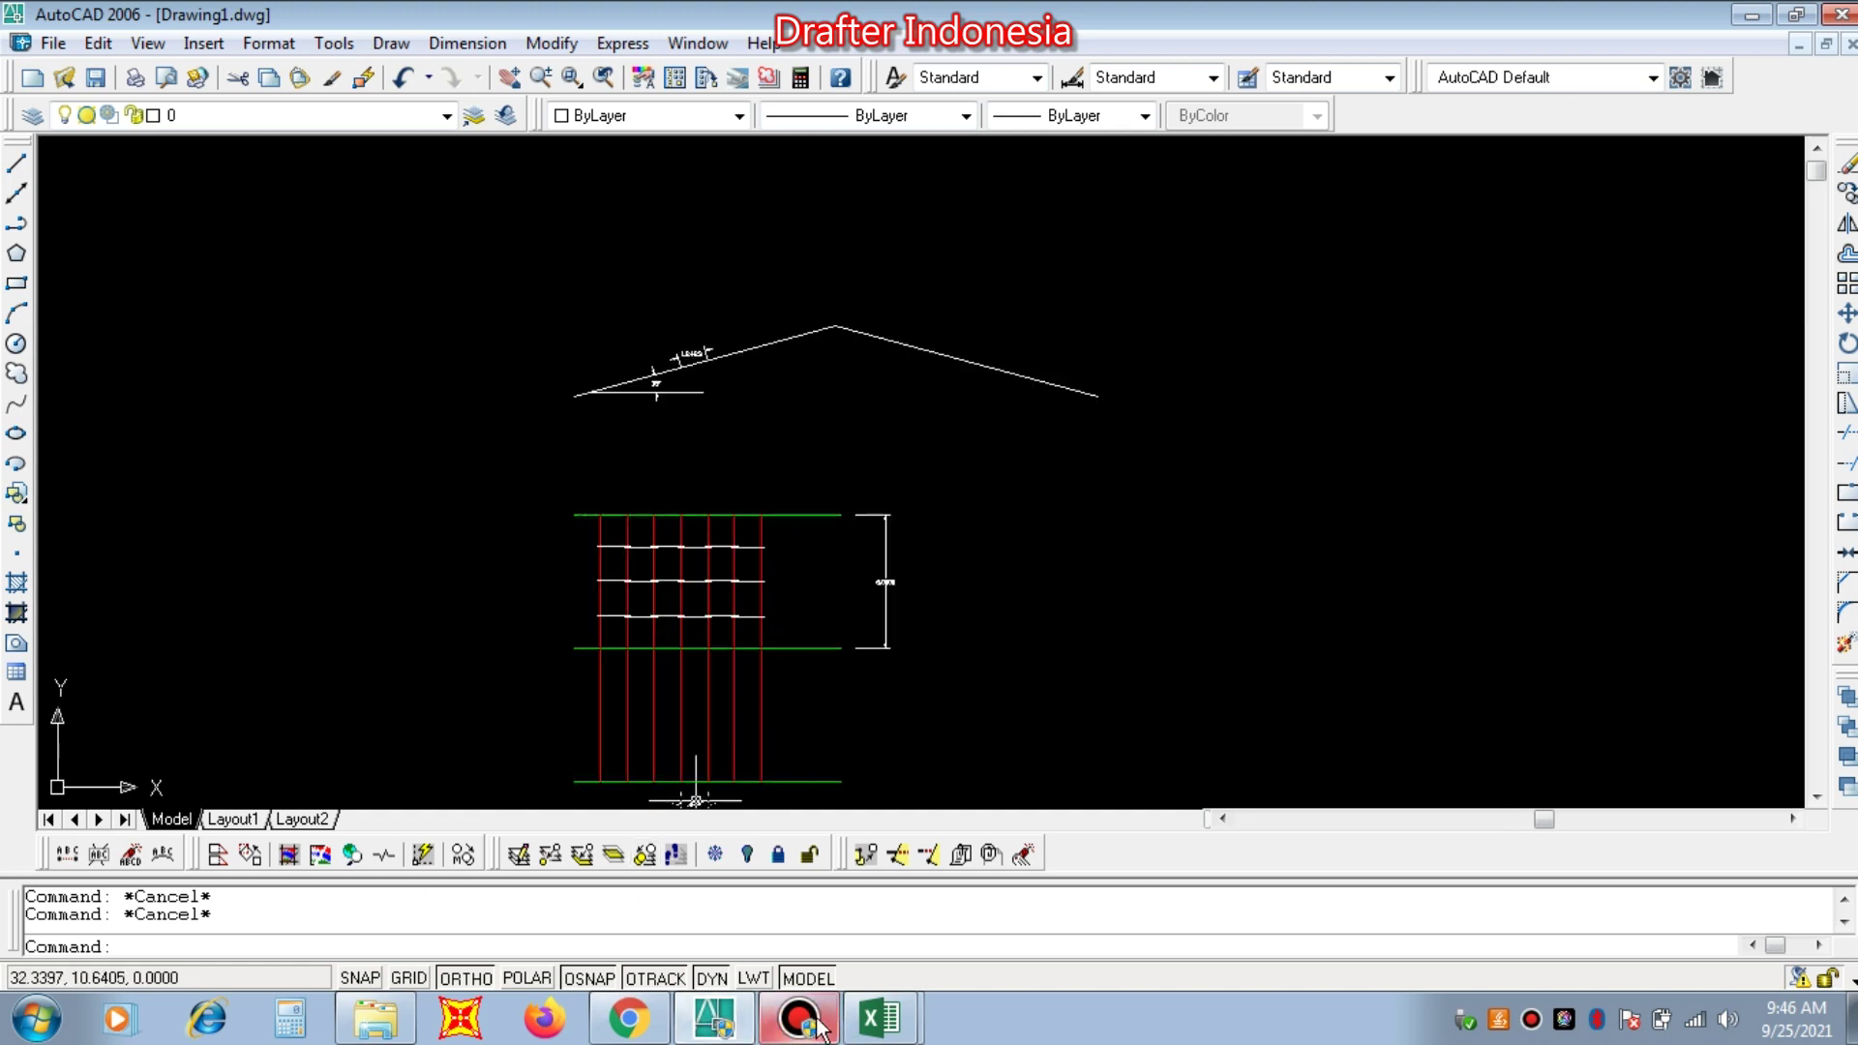
left_click(878, 1021)
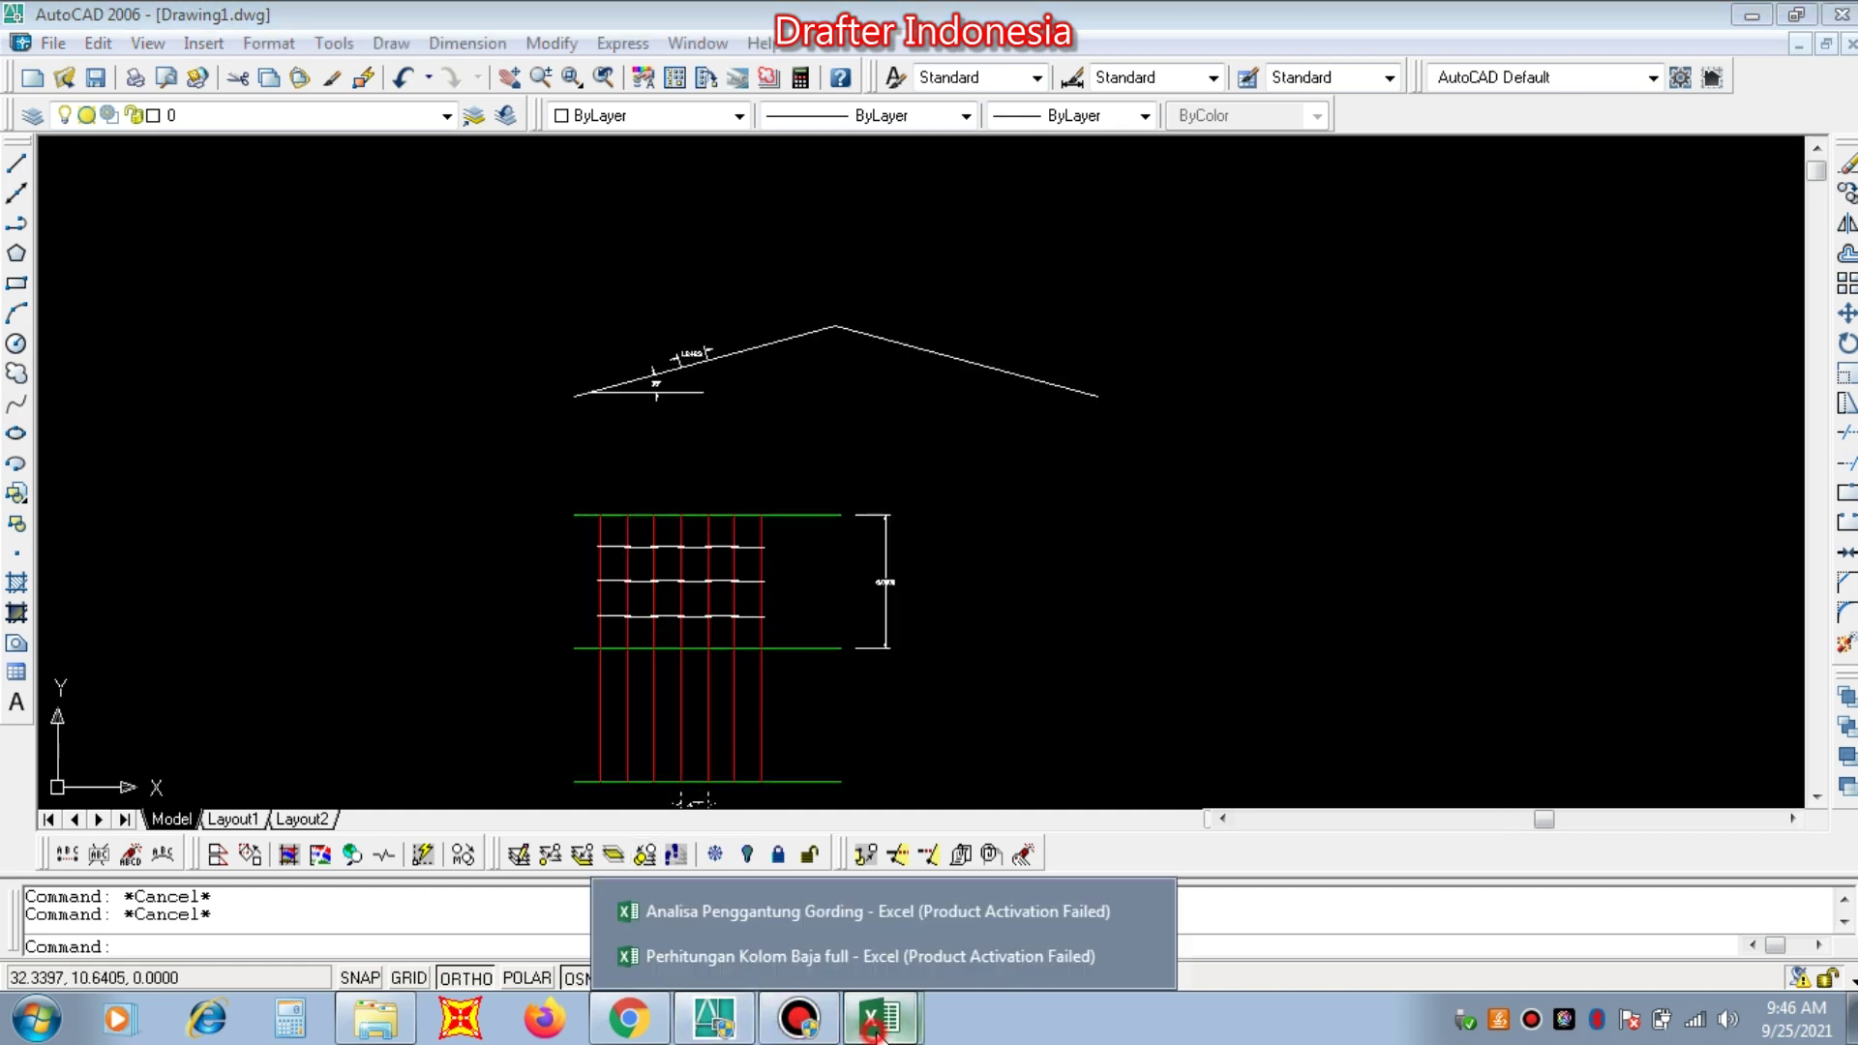
left_click(880, 913)
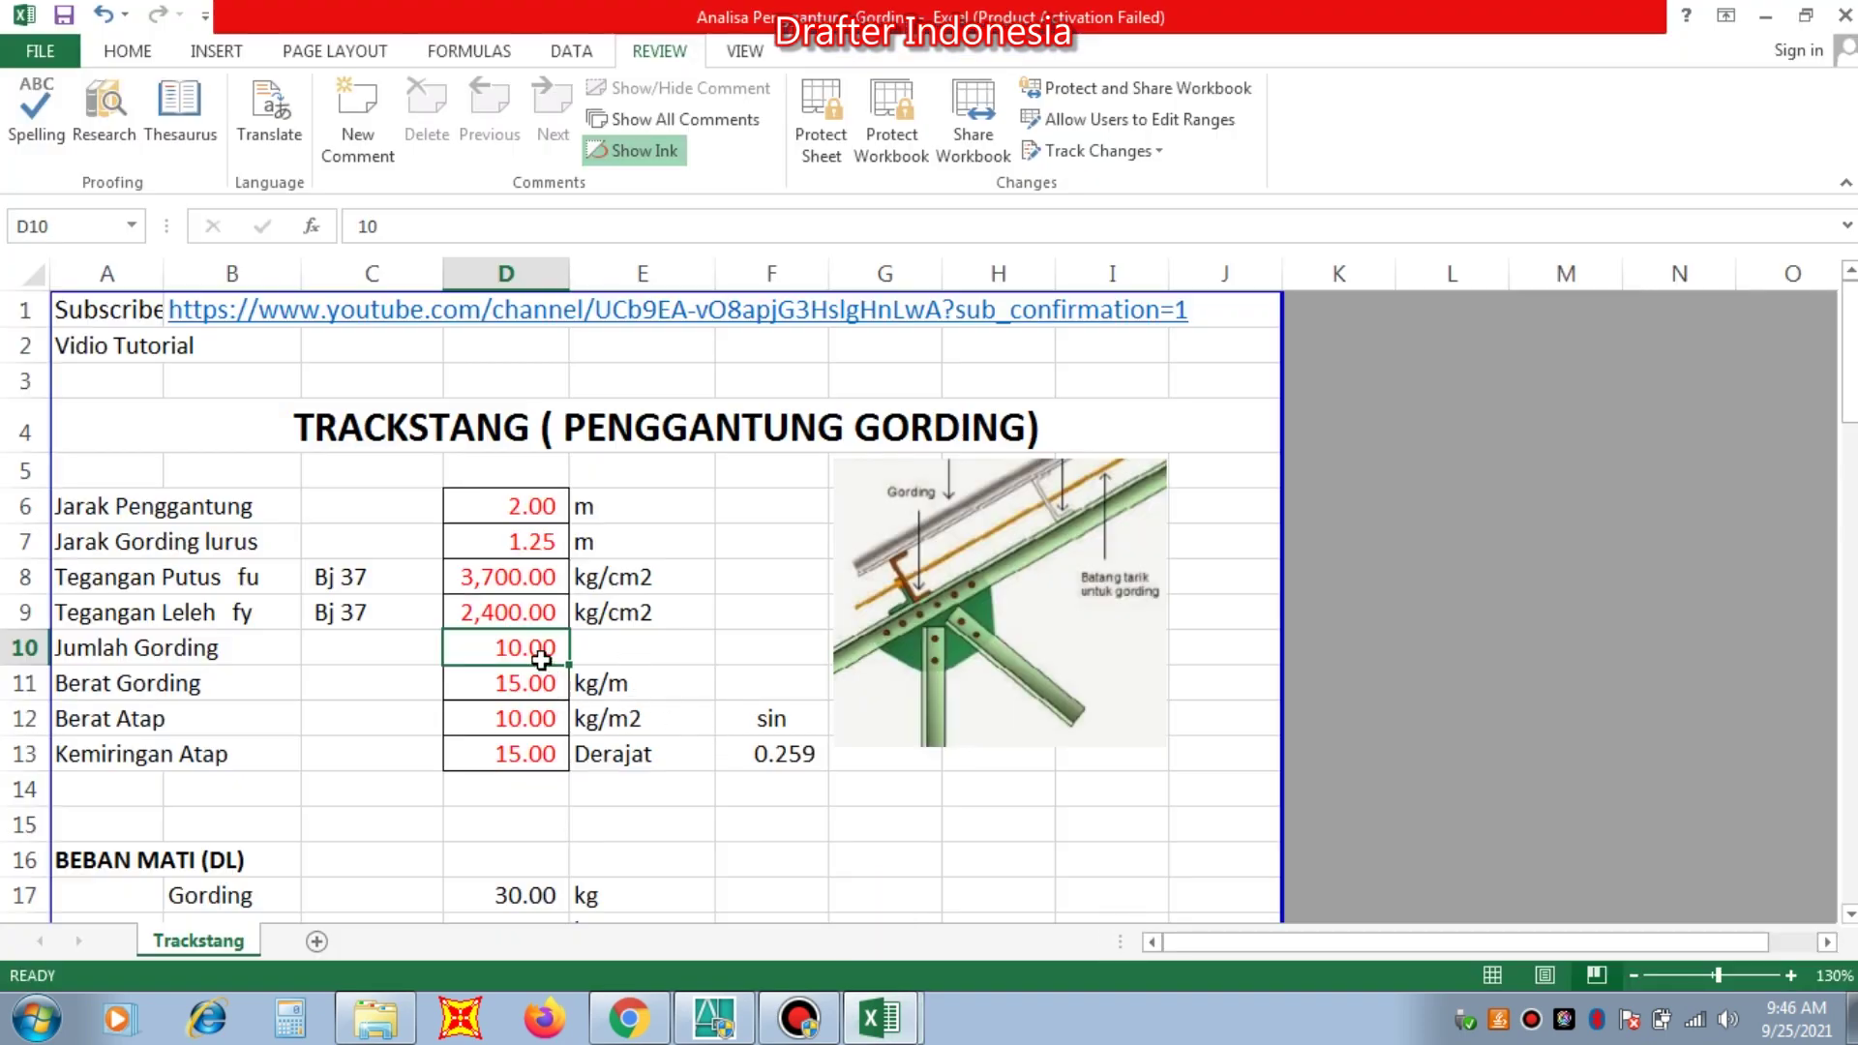
Step: Enter 10 as the Jumlah Gording in D10 and 20 kg/m as the Berat Gording in D11
type("10")
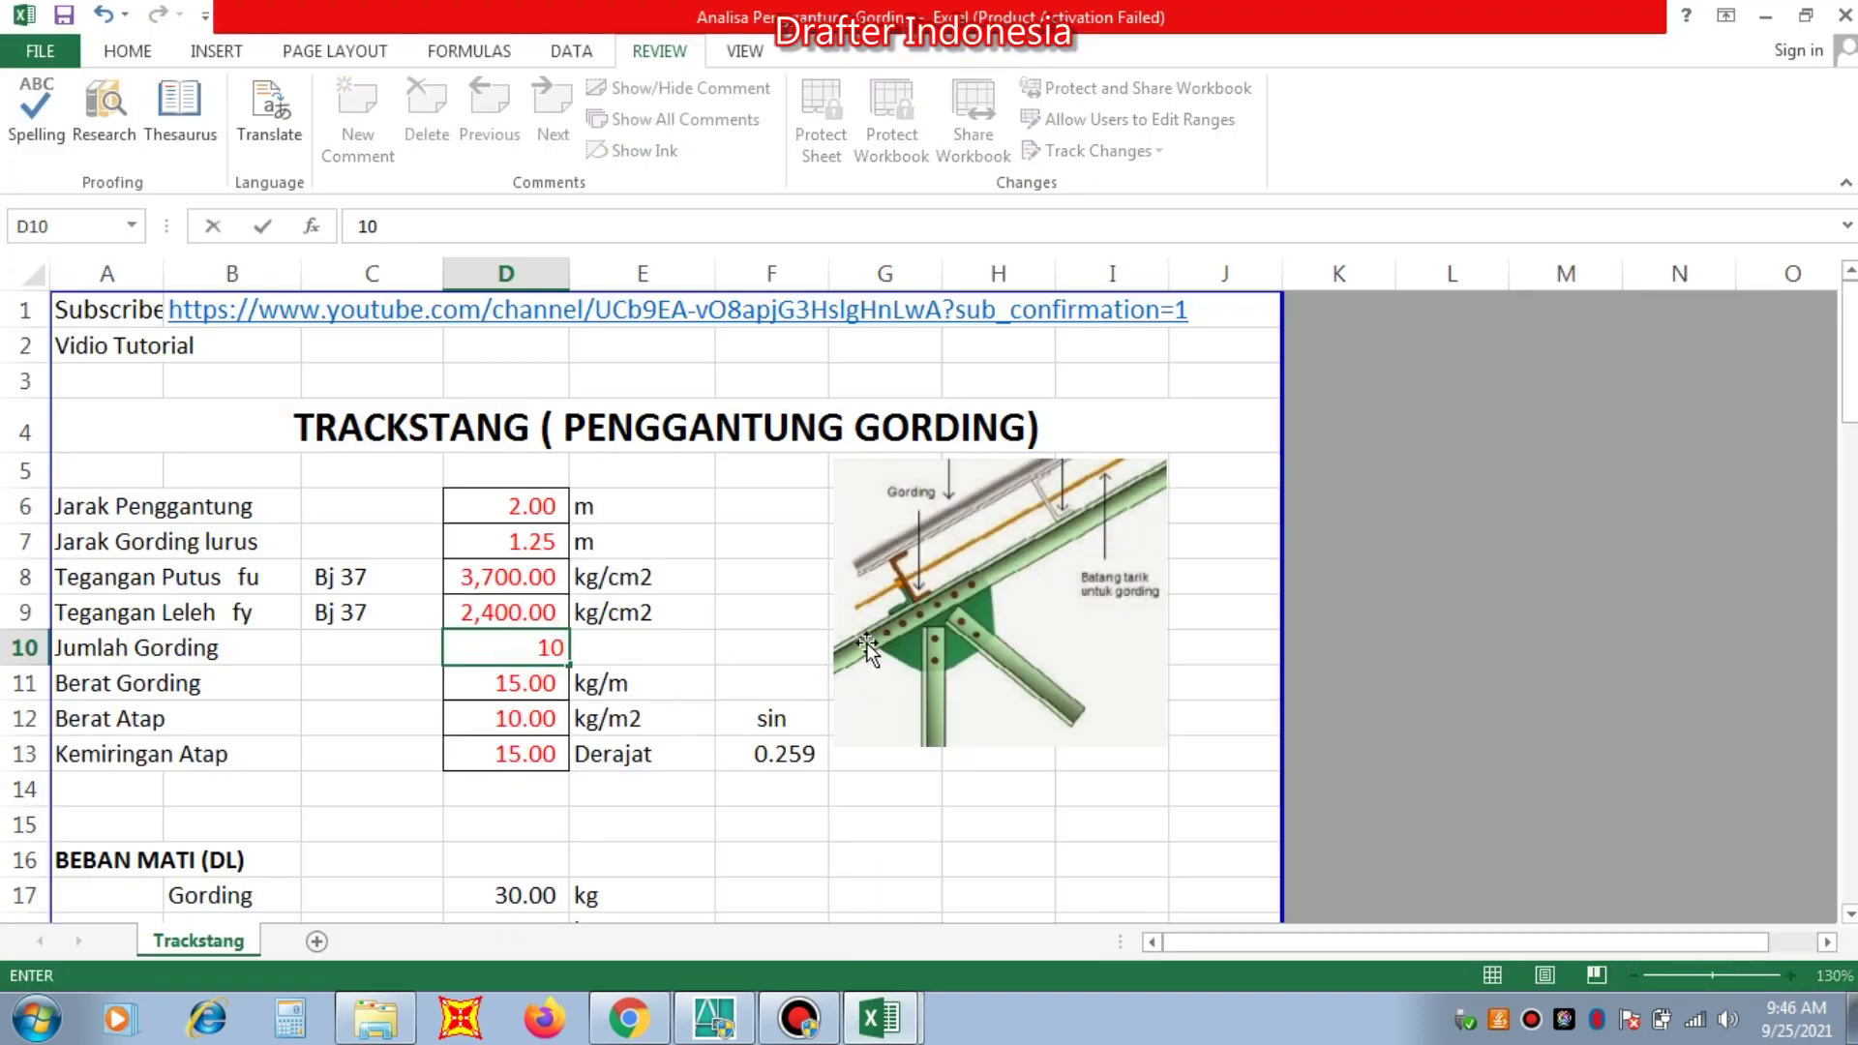
key("Return")
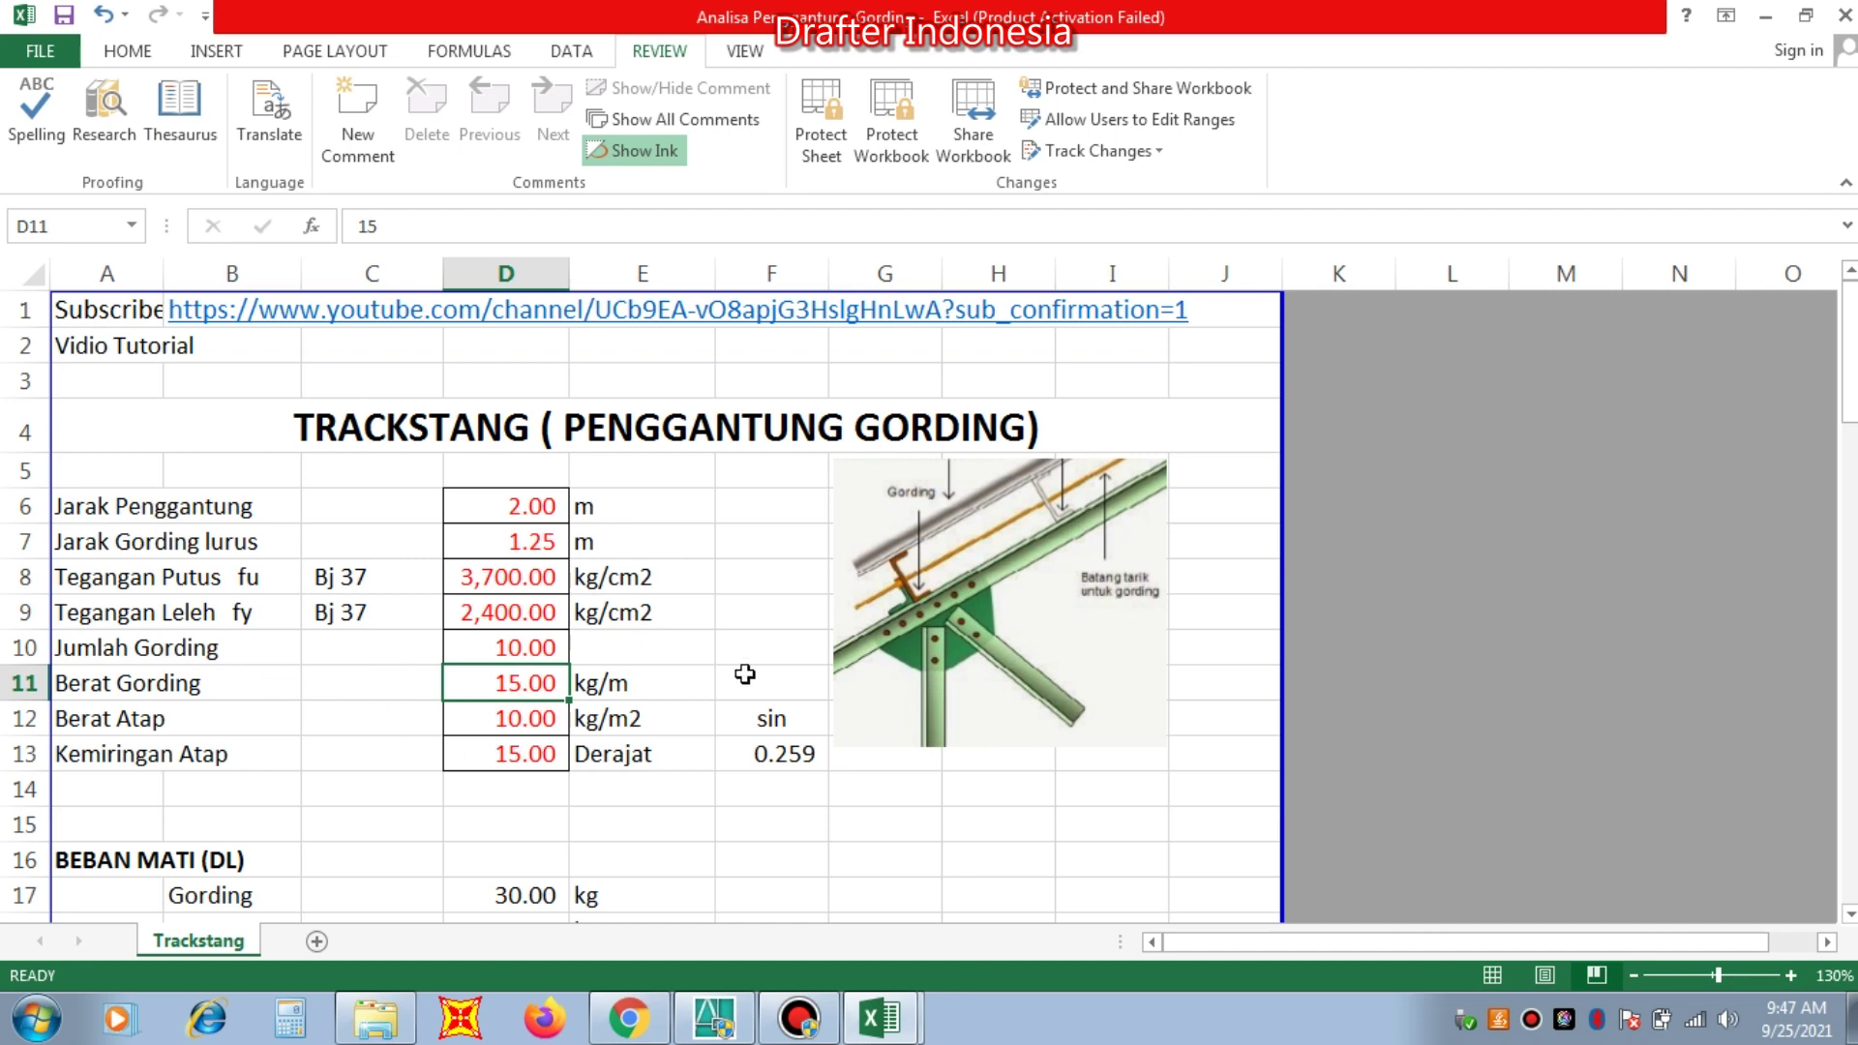
type("2")
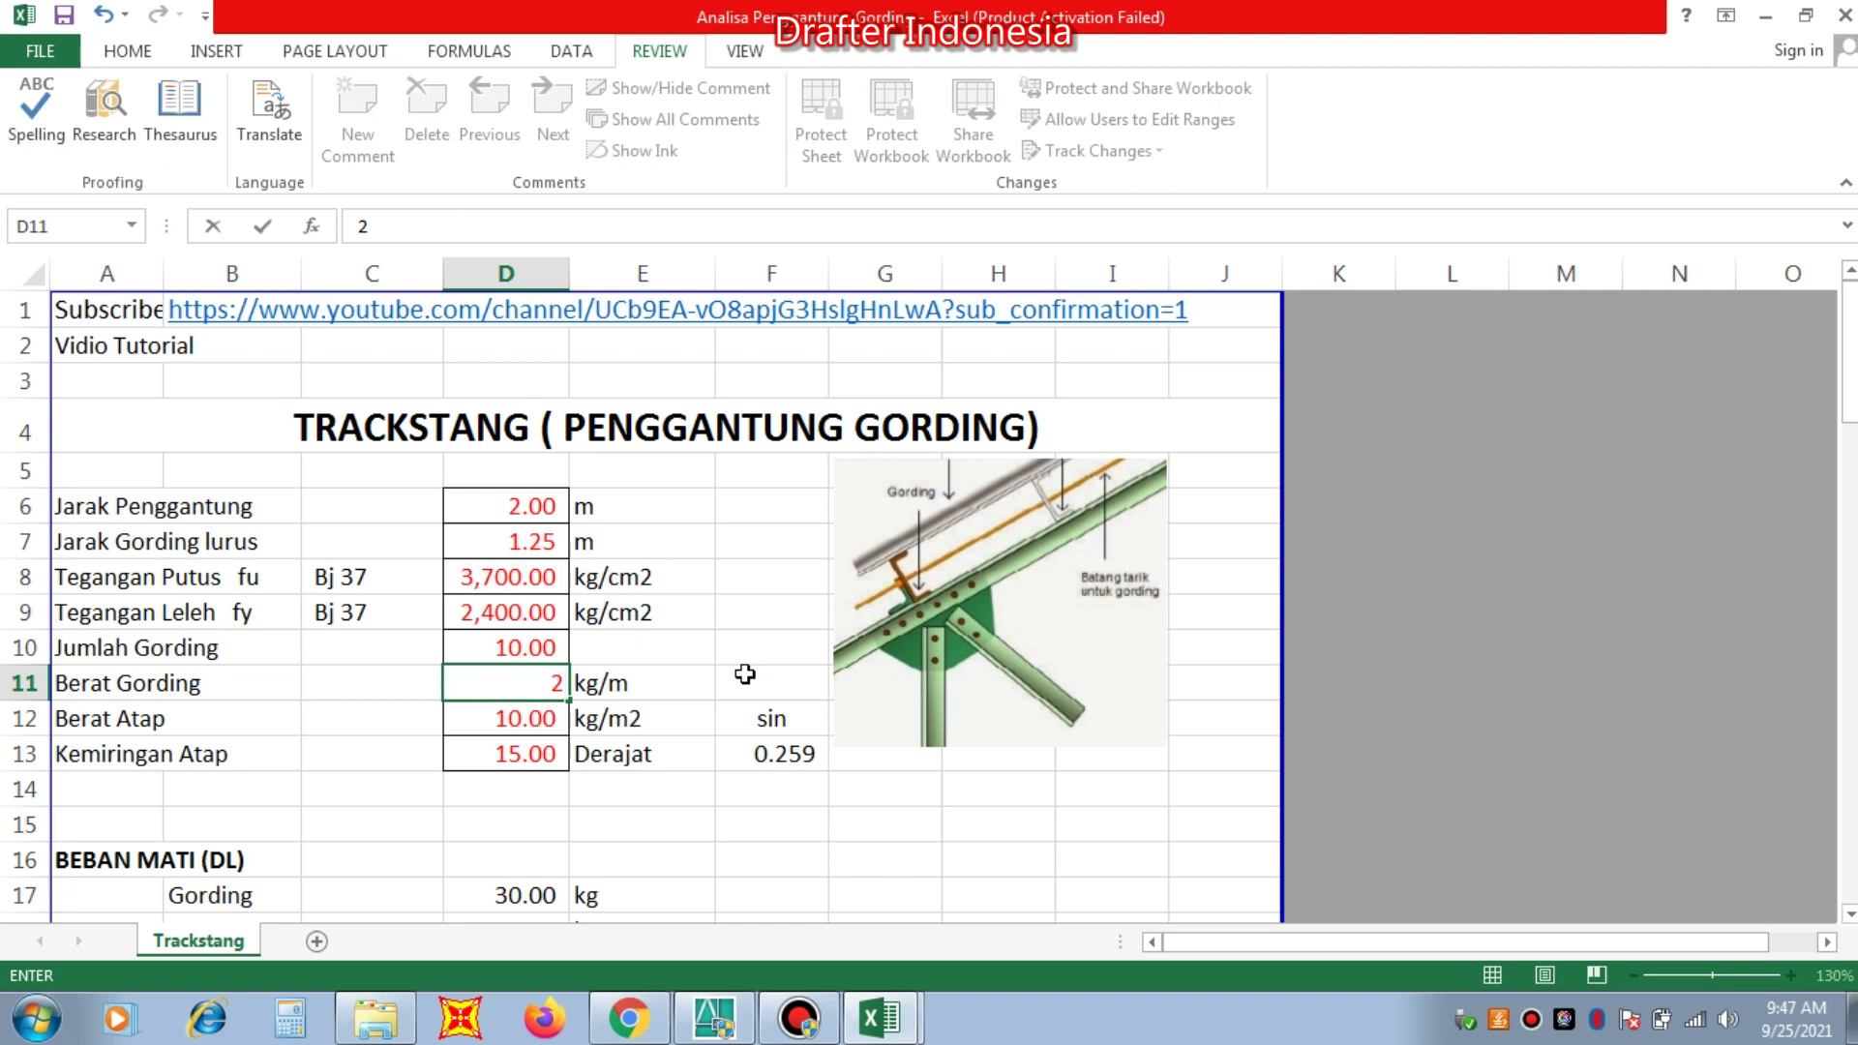
type("0")
key("Return")
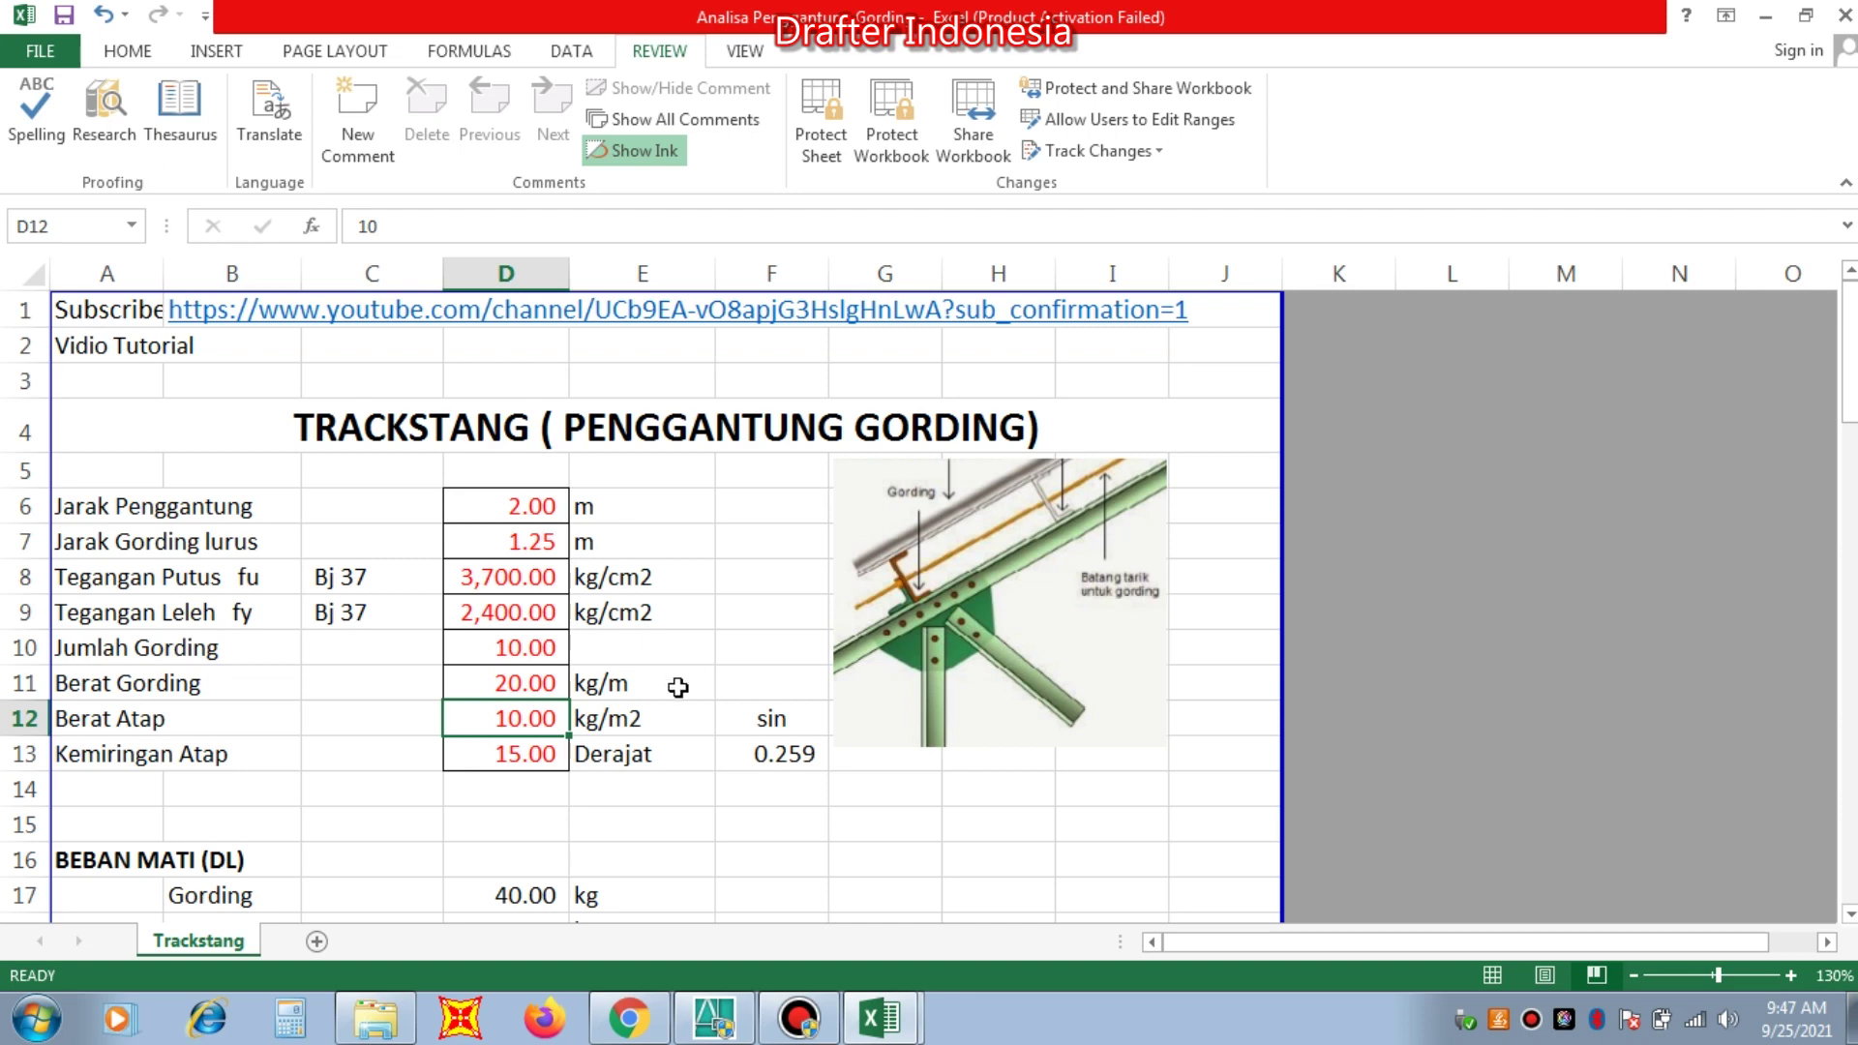
Step: Check the Berat Gording, Berat Atap and Kemiringan Atap inputs in cells D11 to D13
left_click(536, 687)
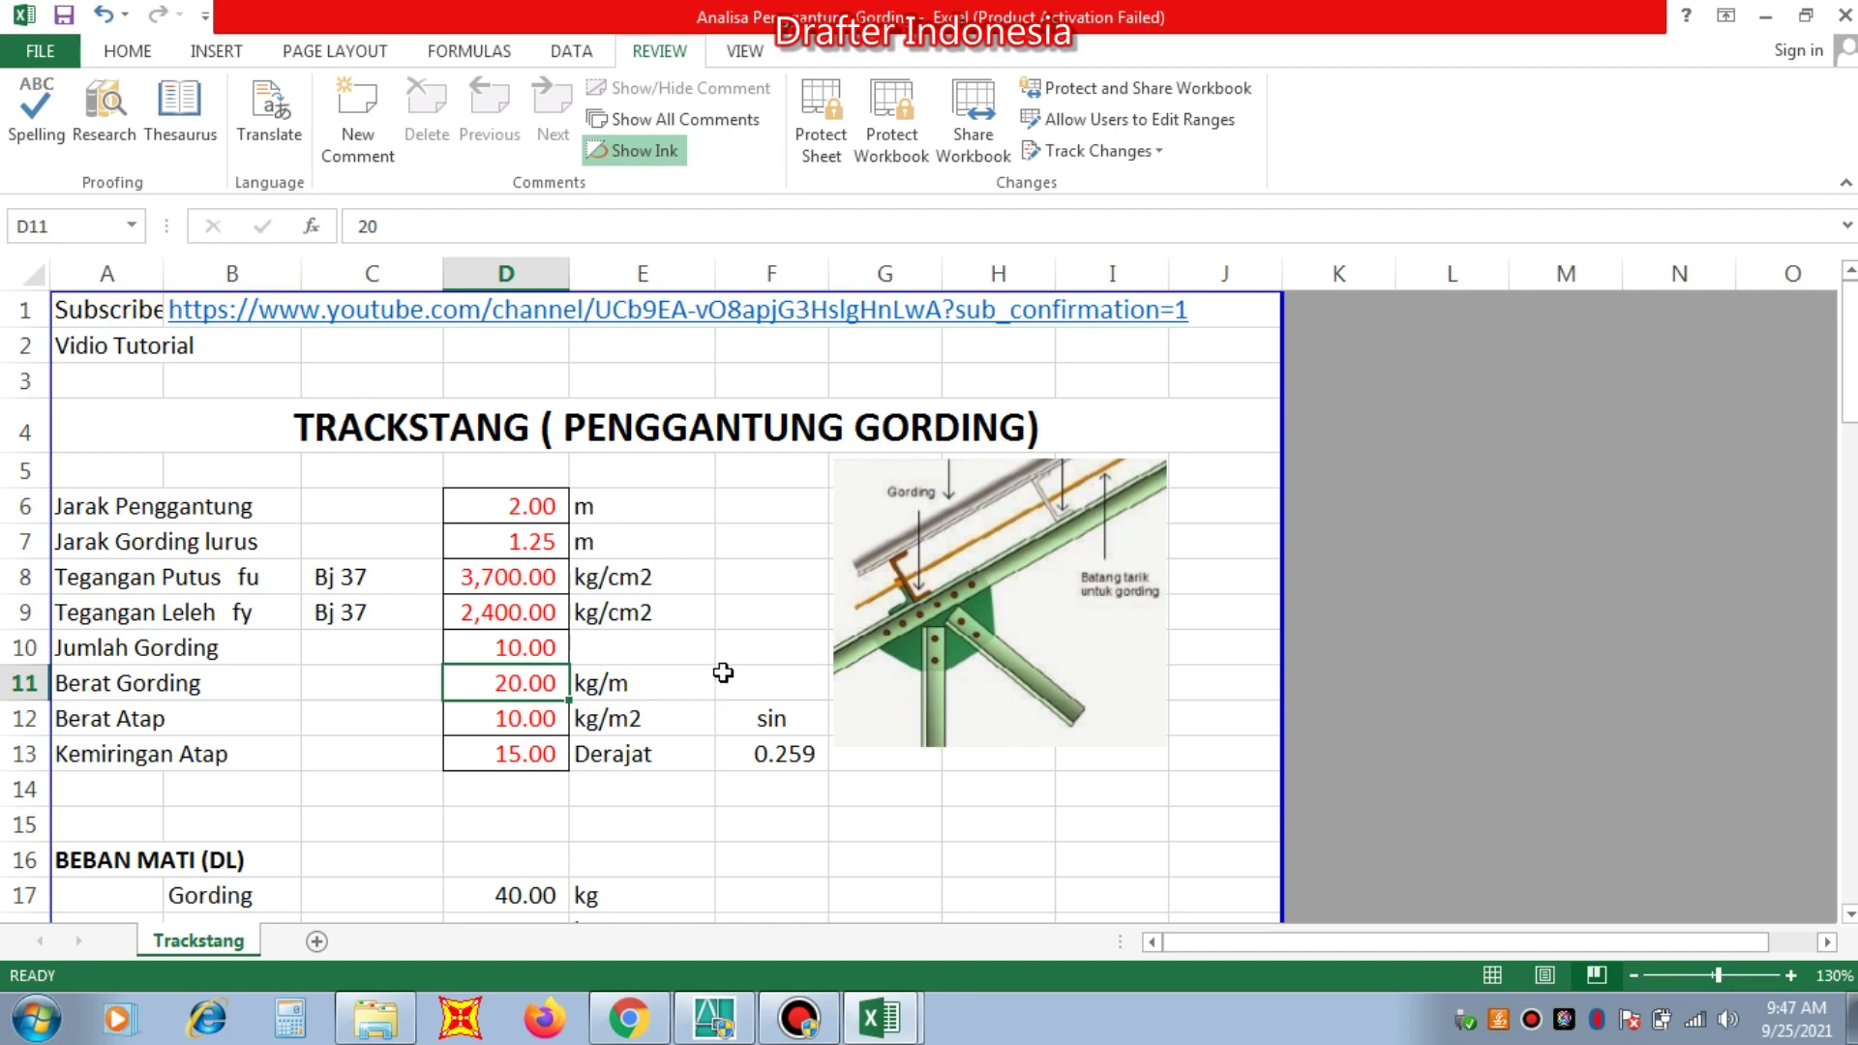
left_click(508, 721)
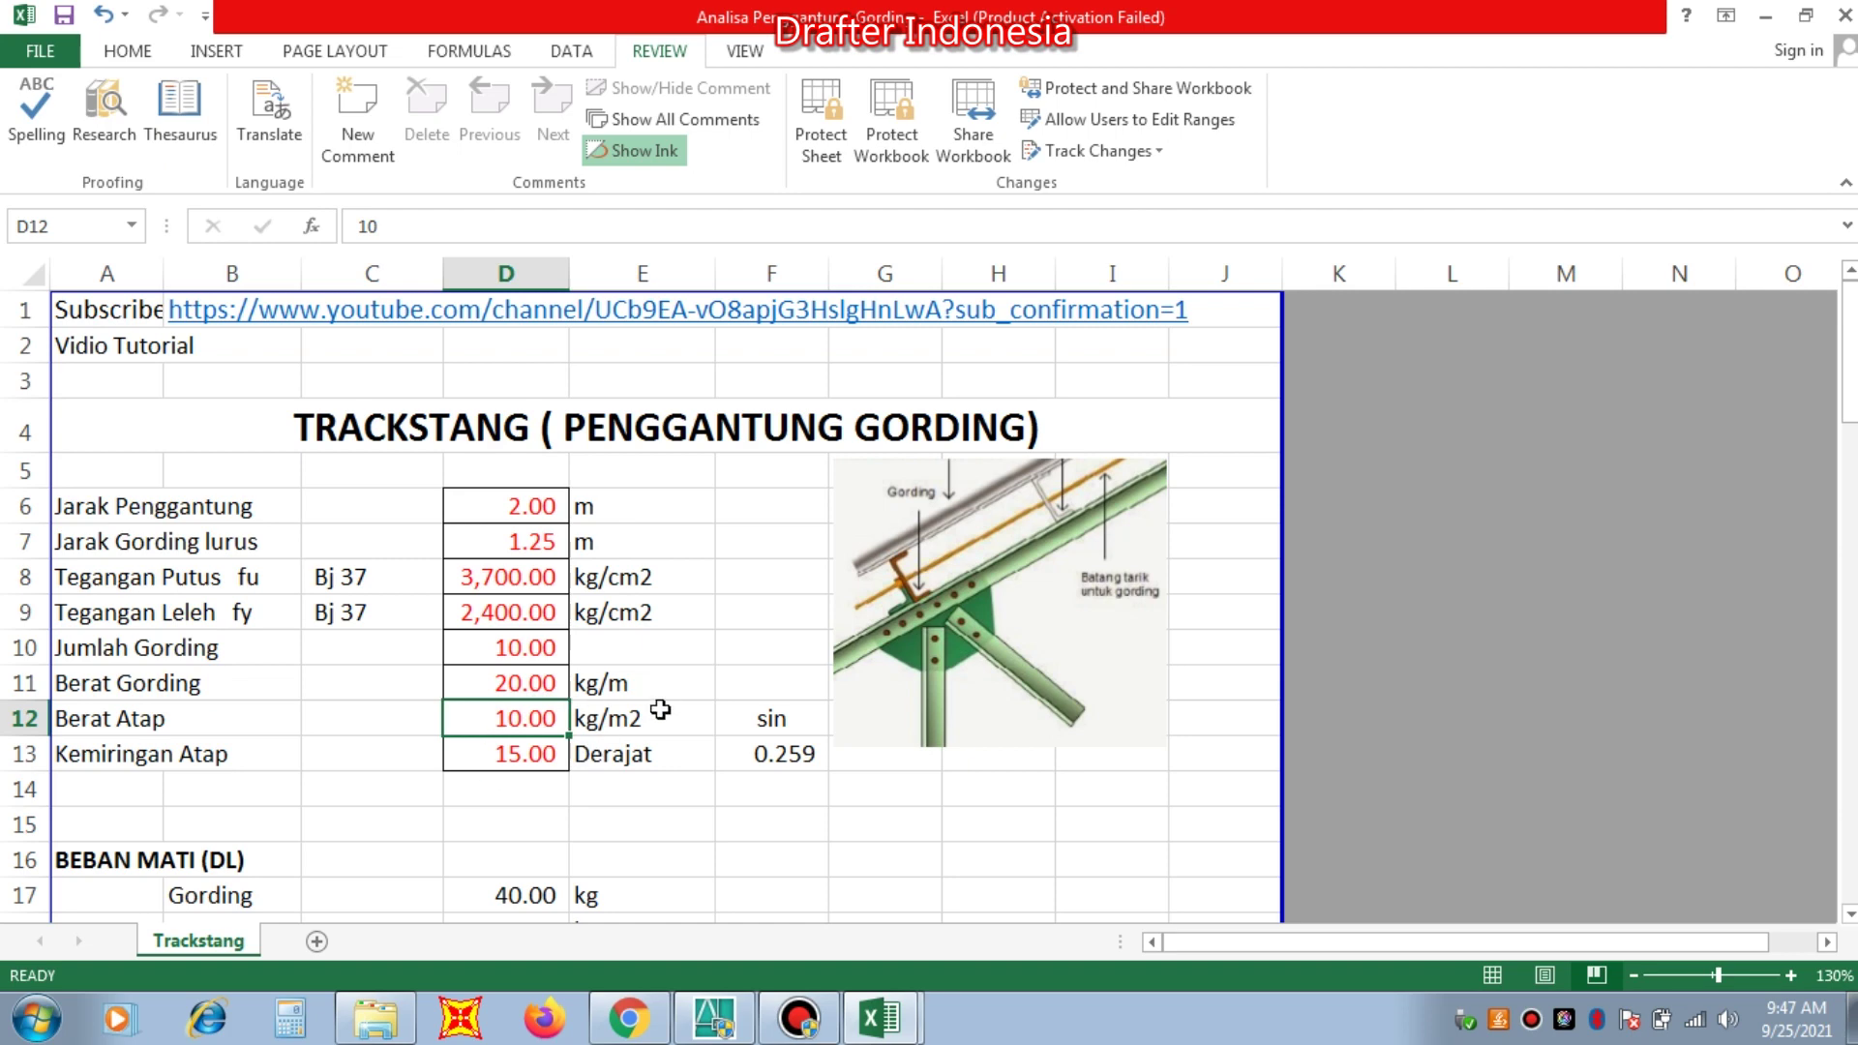
left_click(521, 720)
left_click(502, 752)
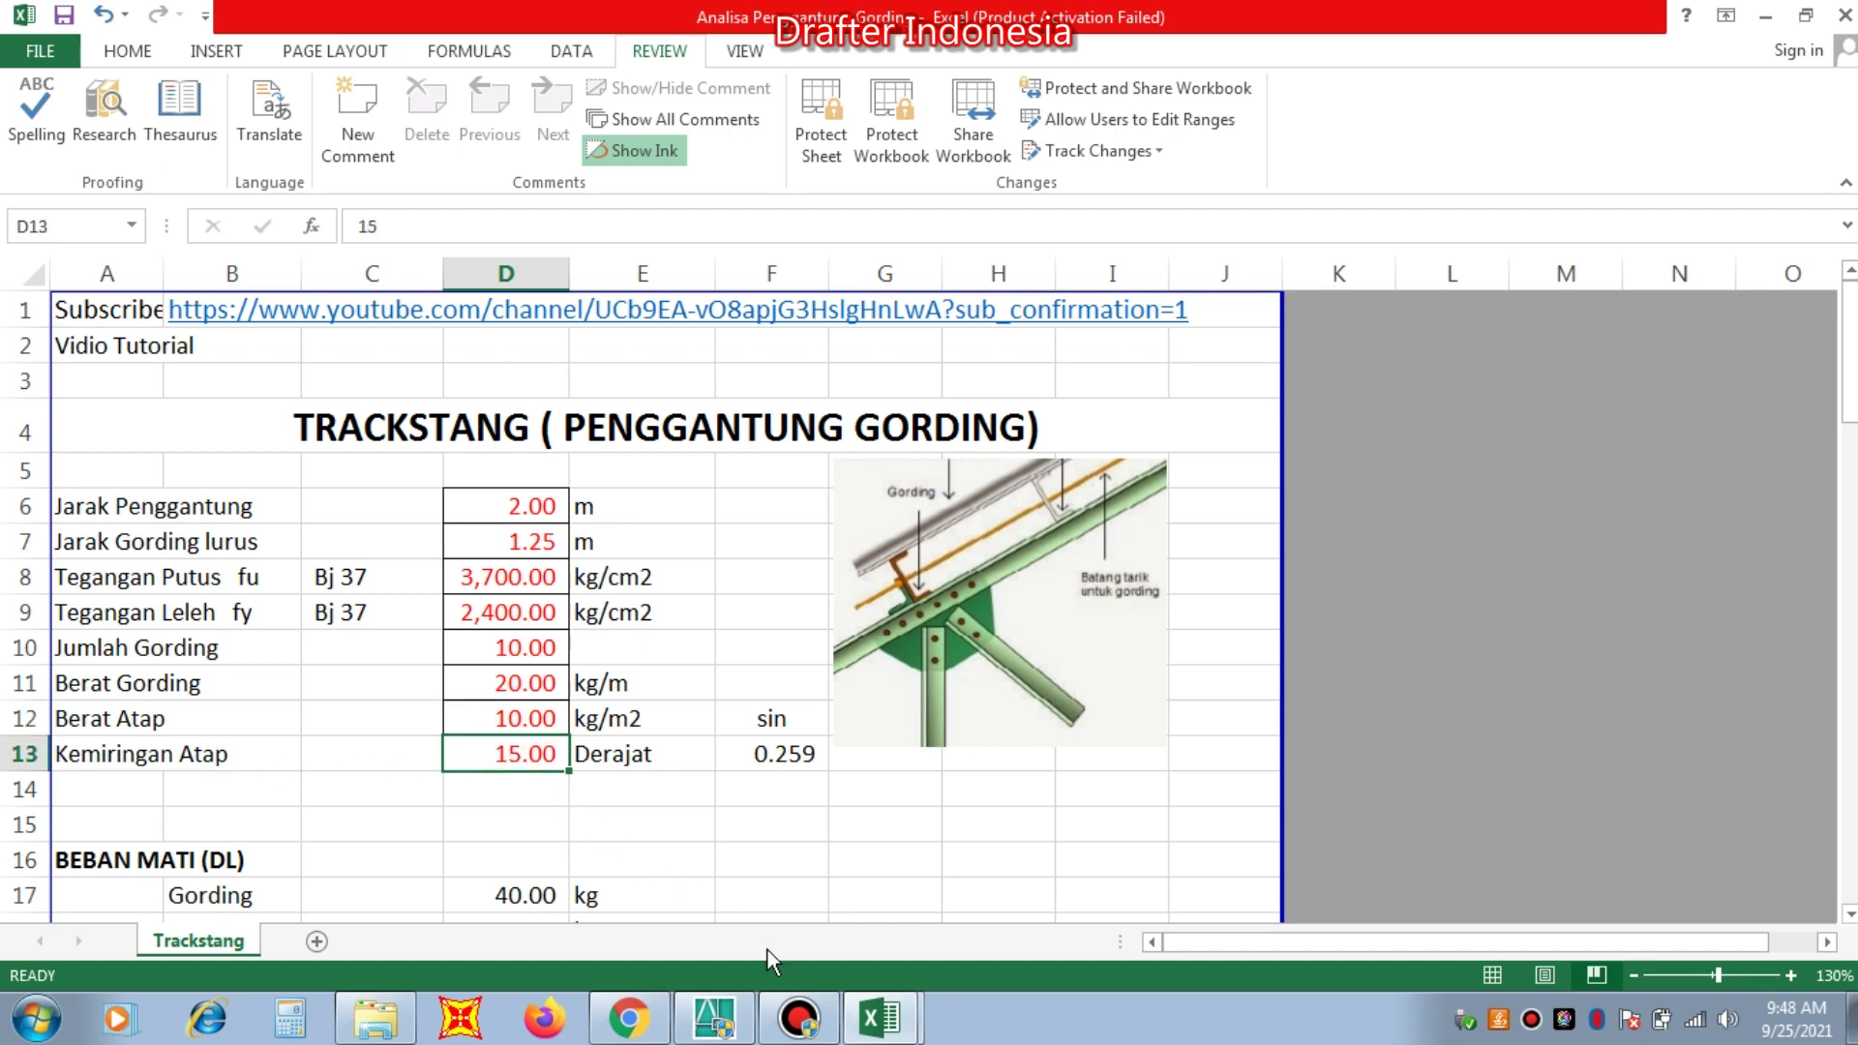
Step: Switch to AutoCAD, check the roof profile's slope angle dimension, and return to the Analisa Penggantung Gording workbook
left_click(731, 1028)
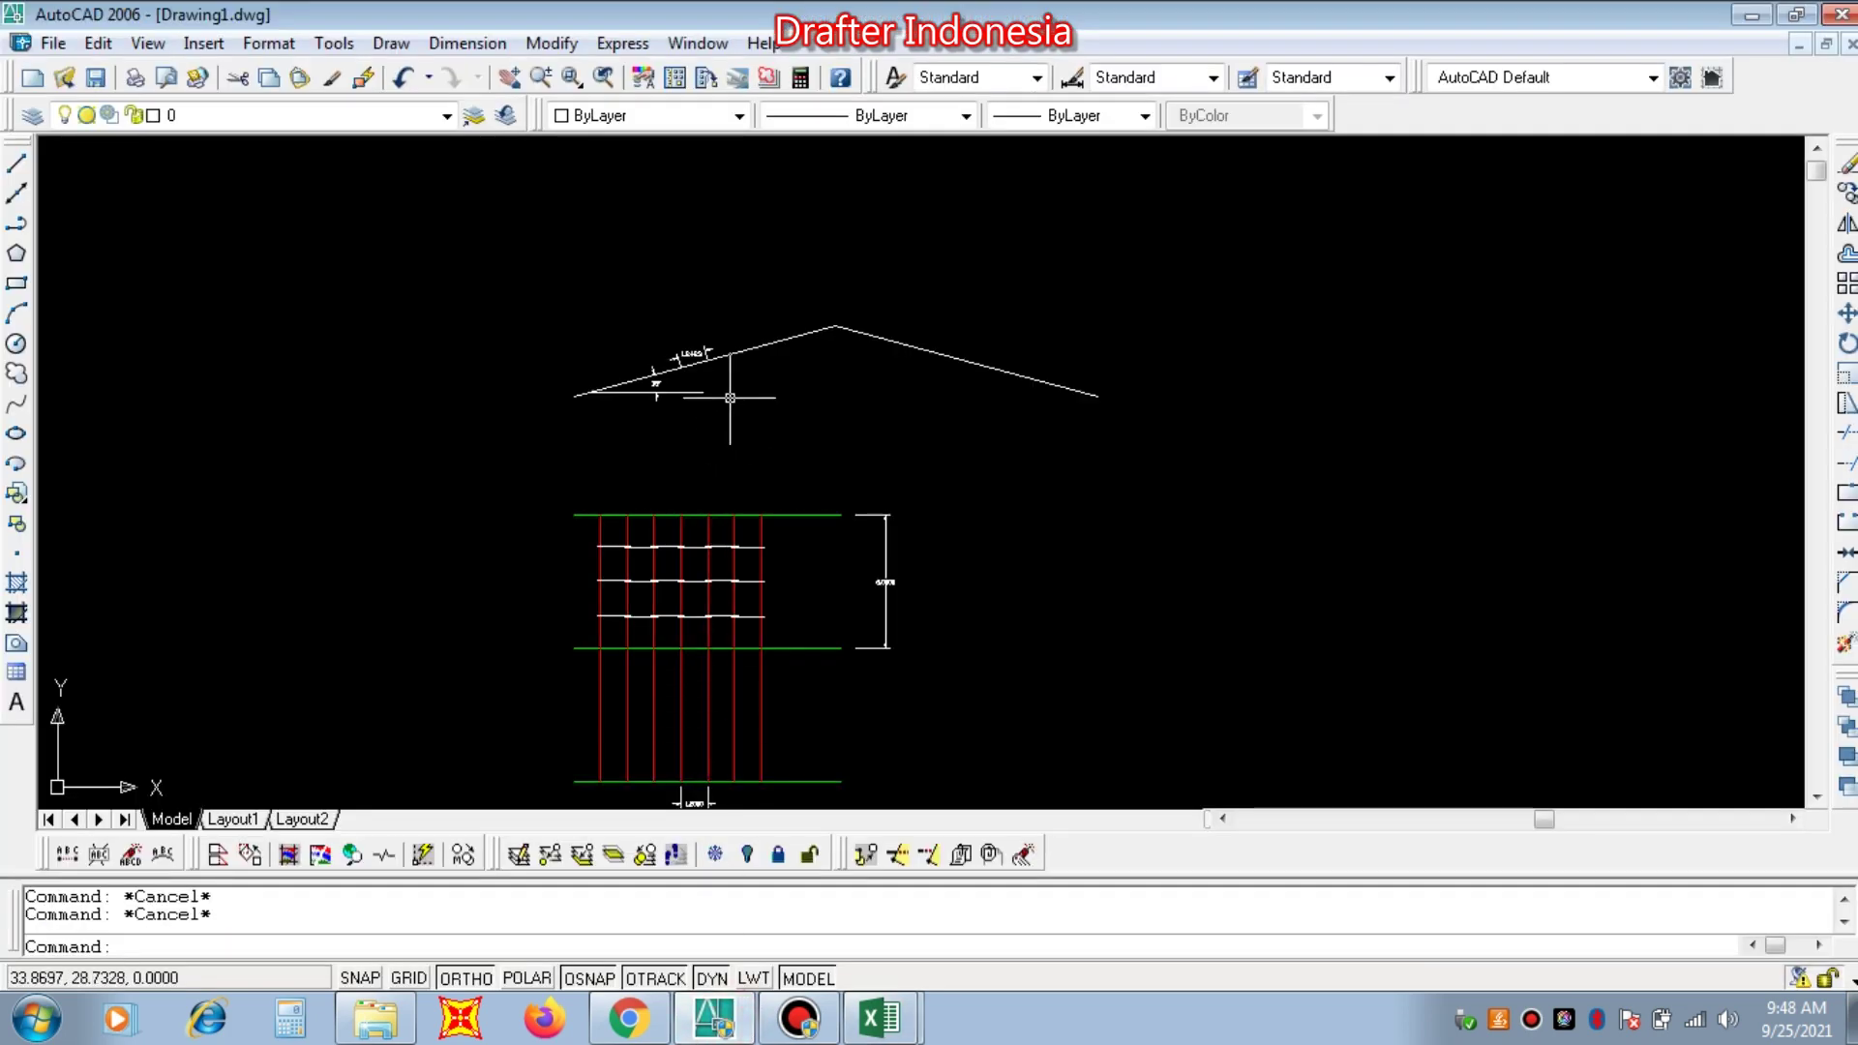
scroll(517, 407, "up", 2)
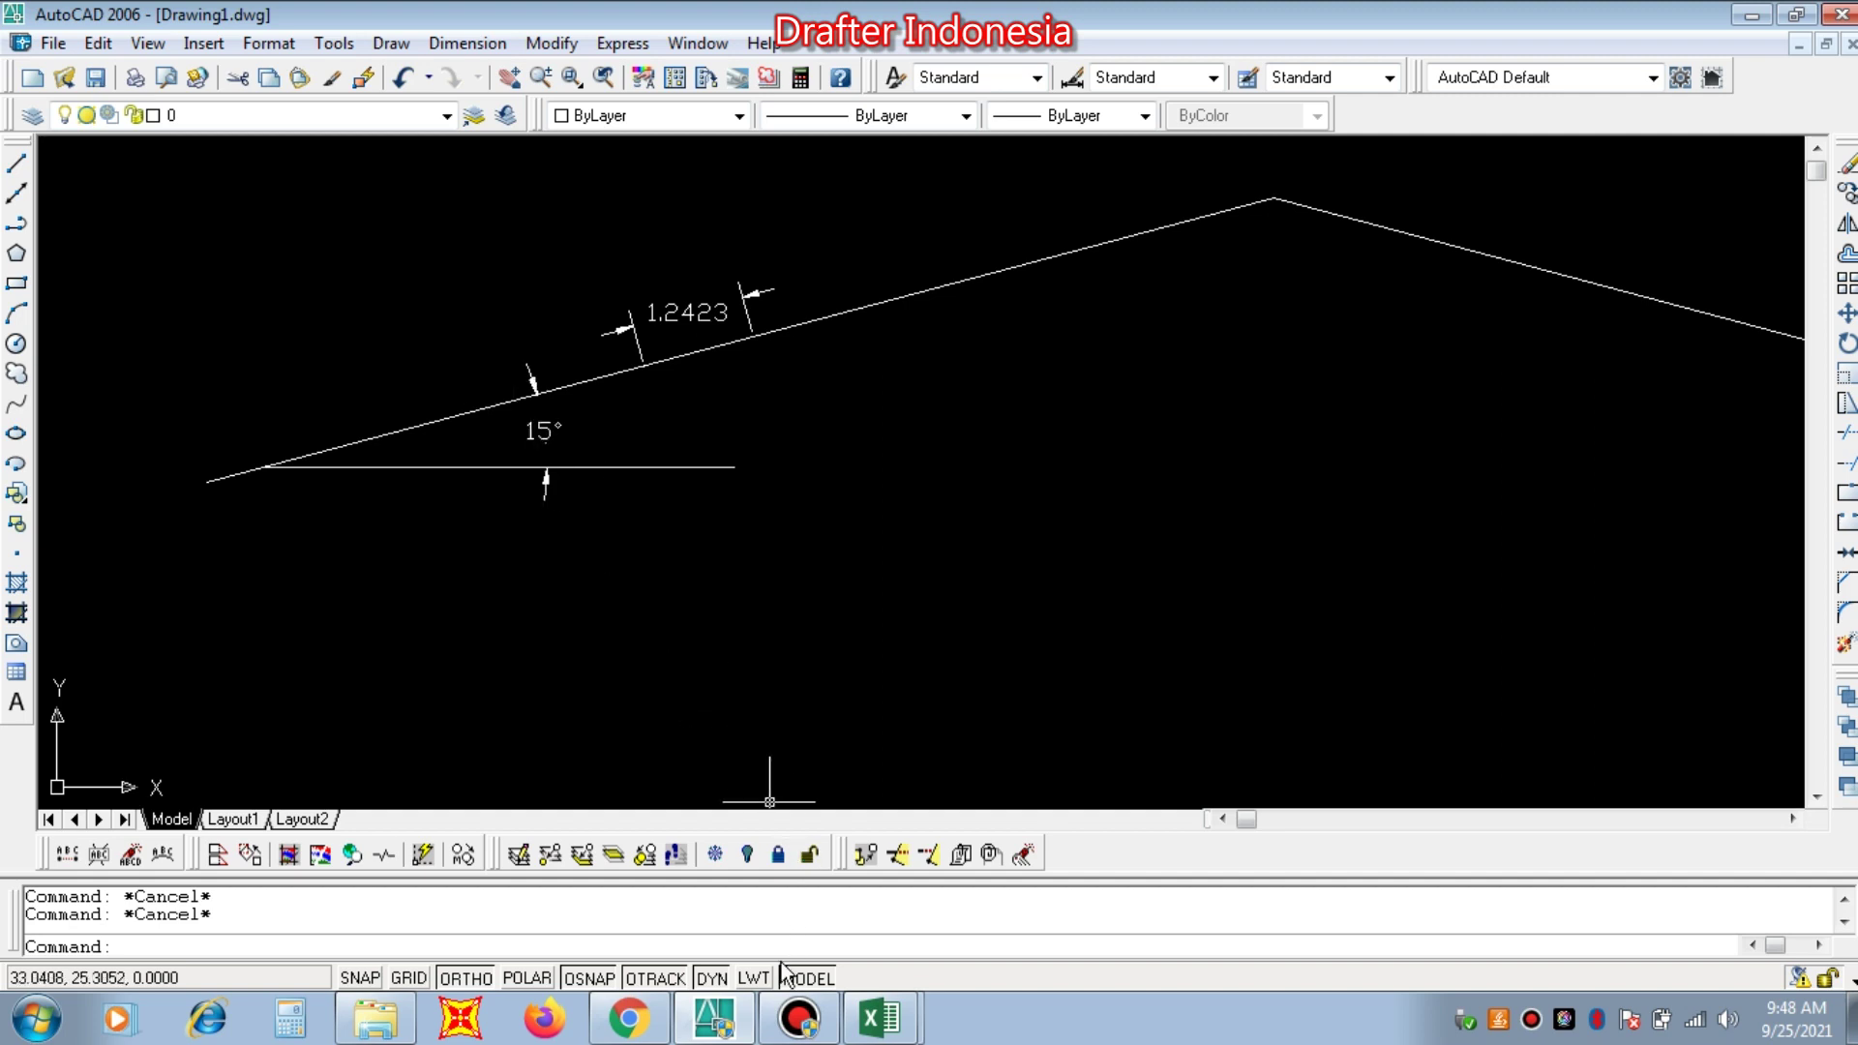
mouse_move(727, 1033)
mouse_move(878, 1020)
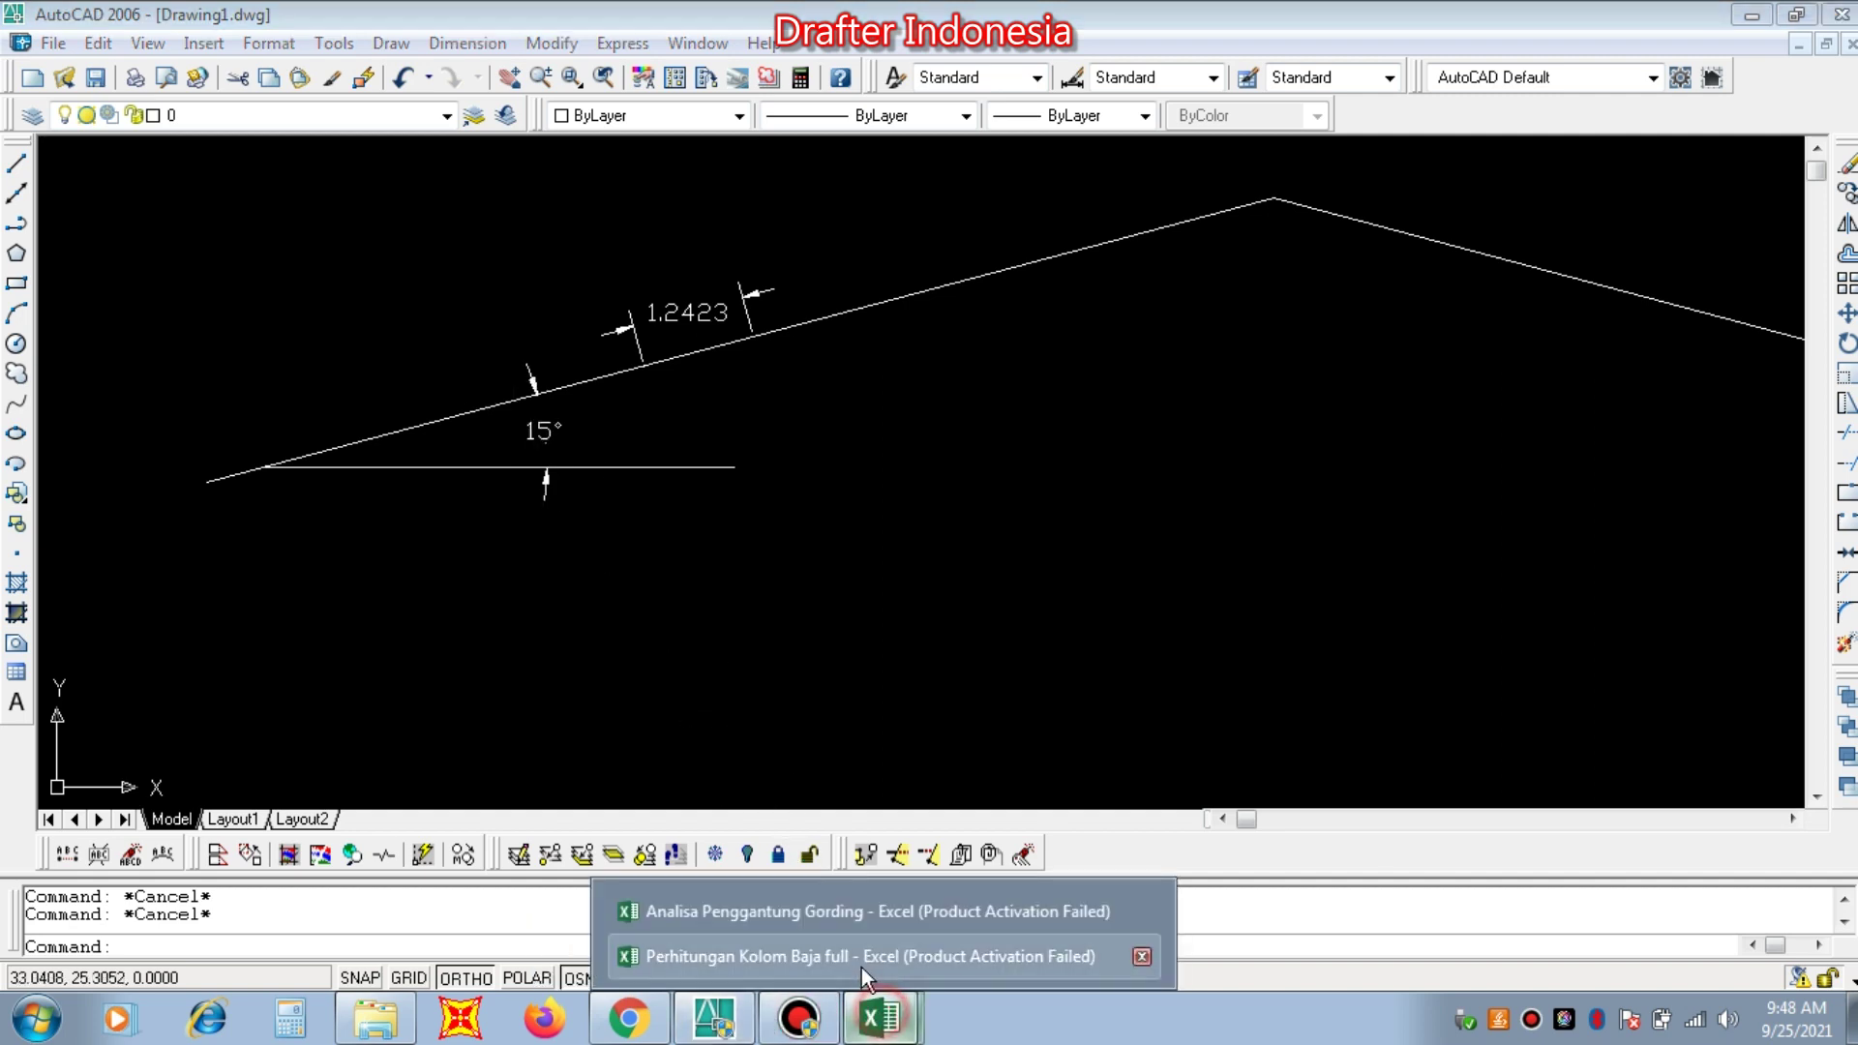
left_click(834, 915)
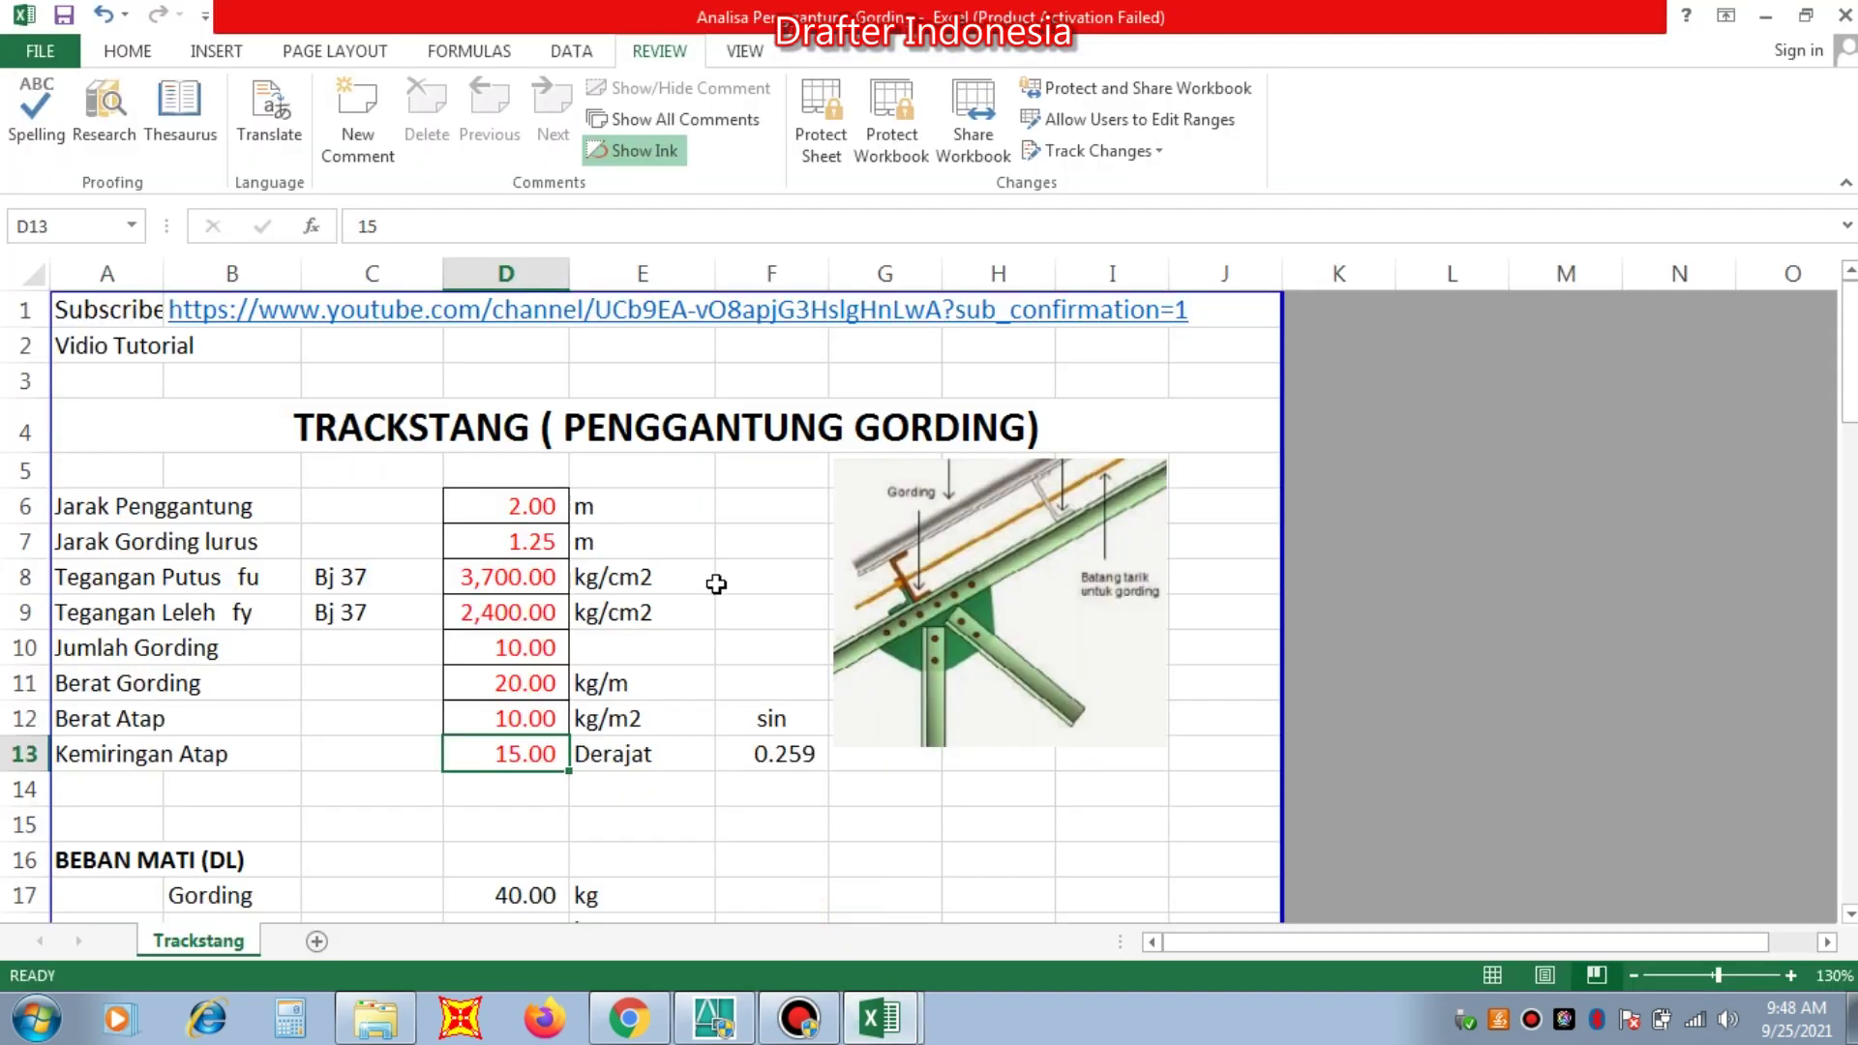
Step: Inspect the formulas of the BEBAN MATI (DL) and BEBAN HIDUP (LL) load items in cells D17 to D24
scroll(713, 580, "down", 1)
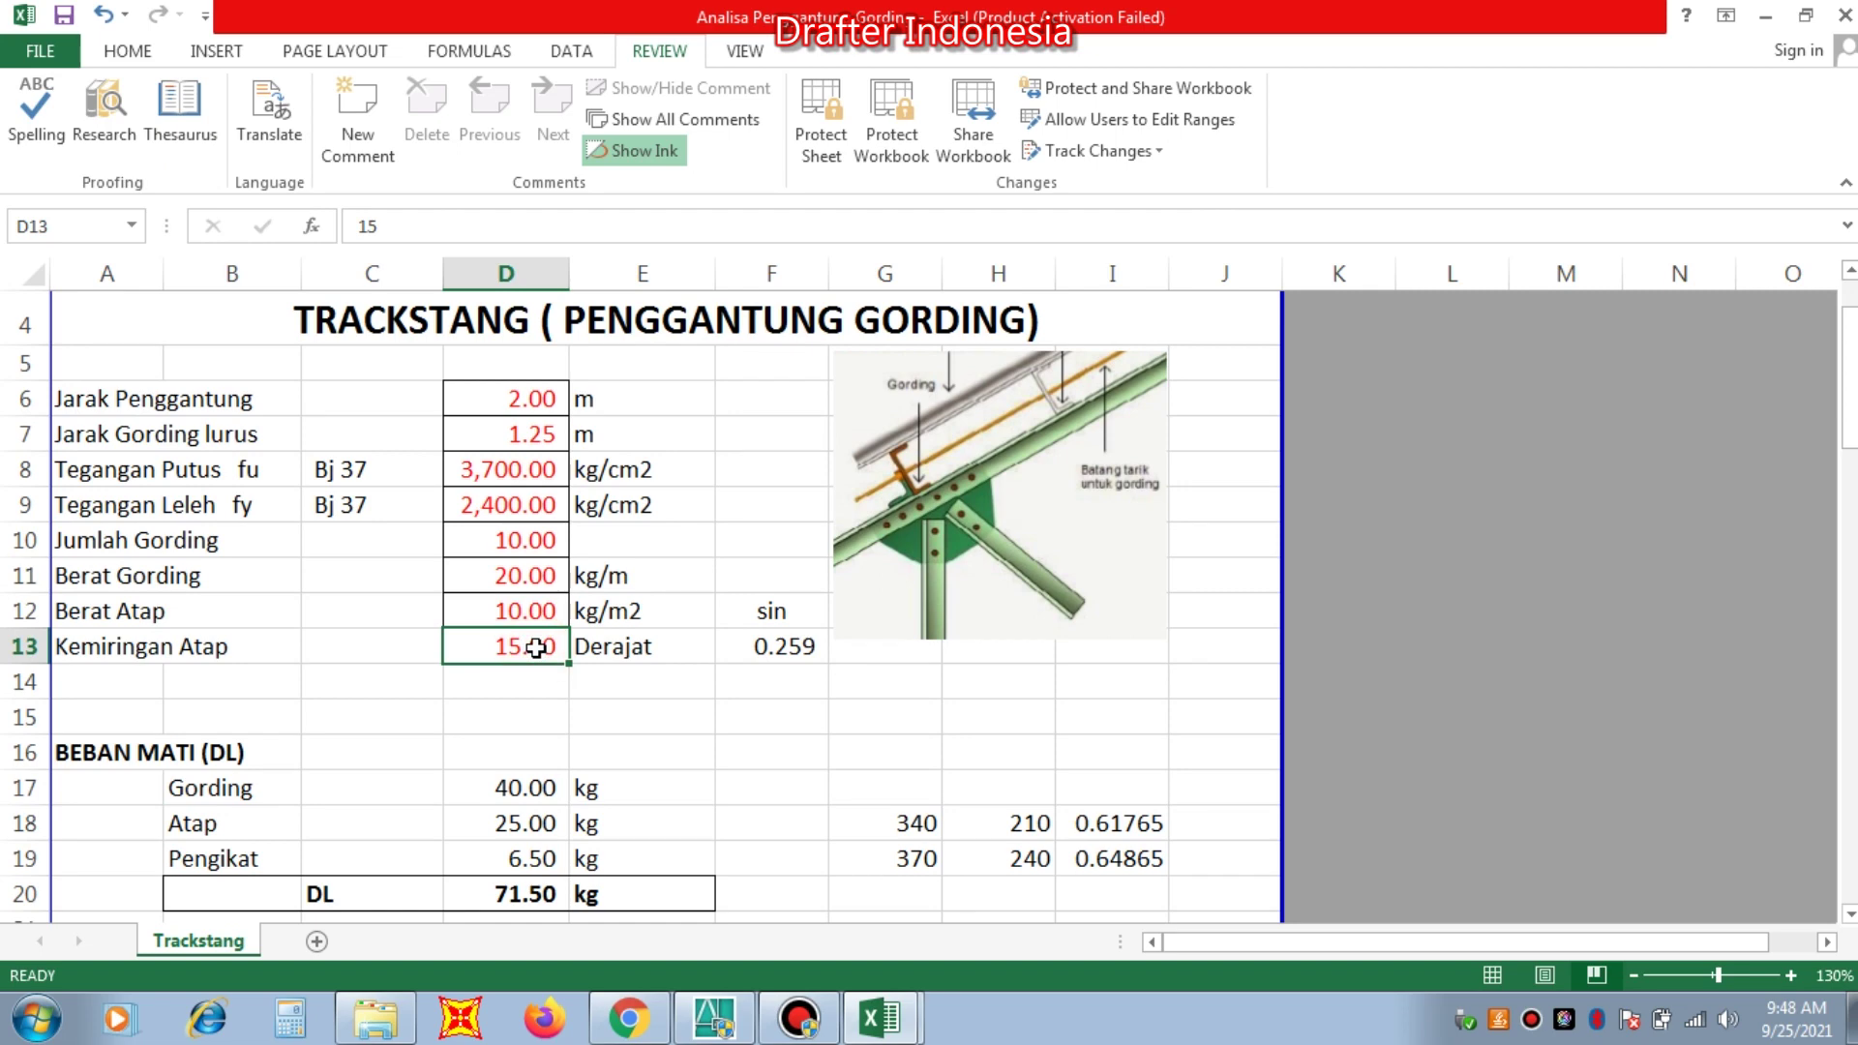
scroll(629, 629, "up", 1)
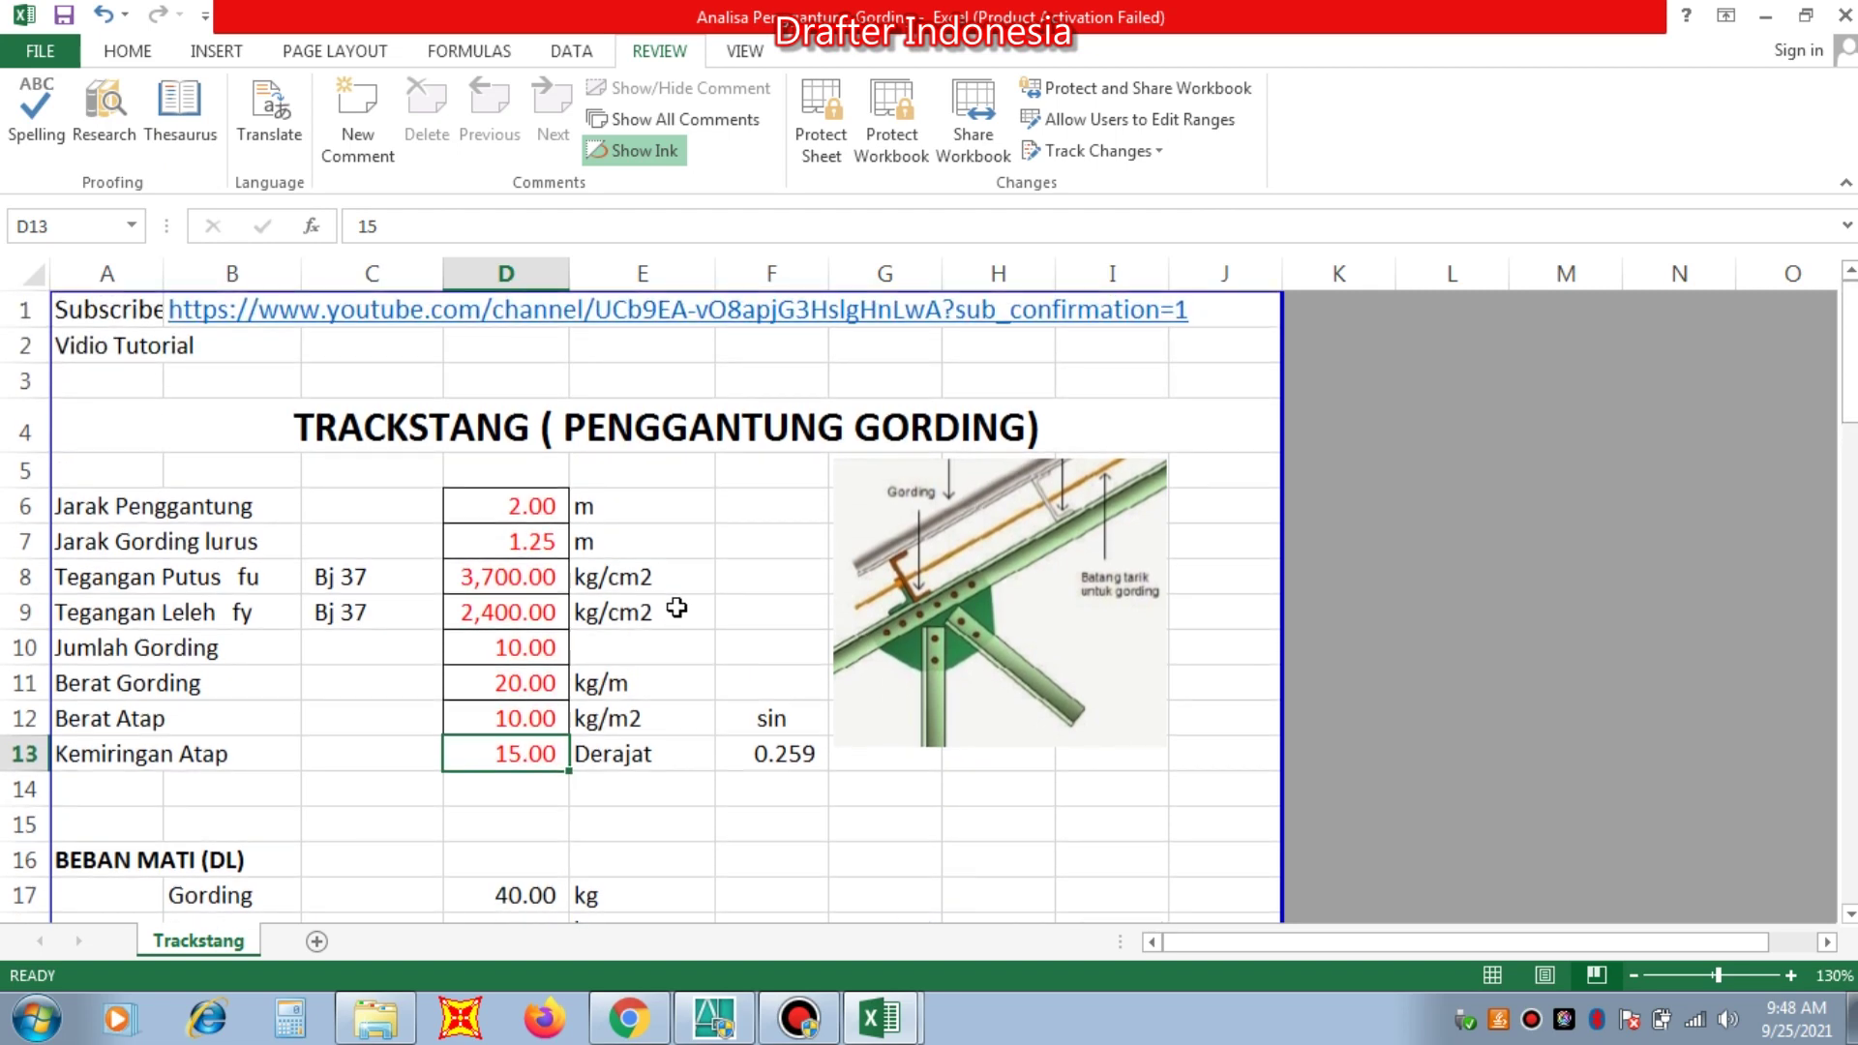
scroll(697, 537, "down", 1)
scroll(685, 523, "down", 1)
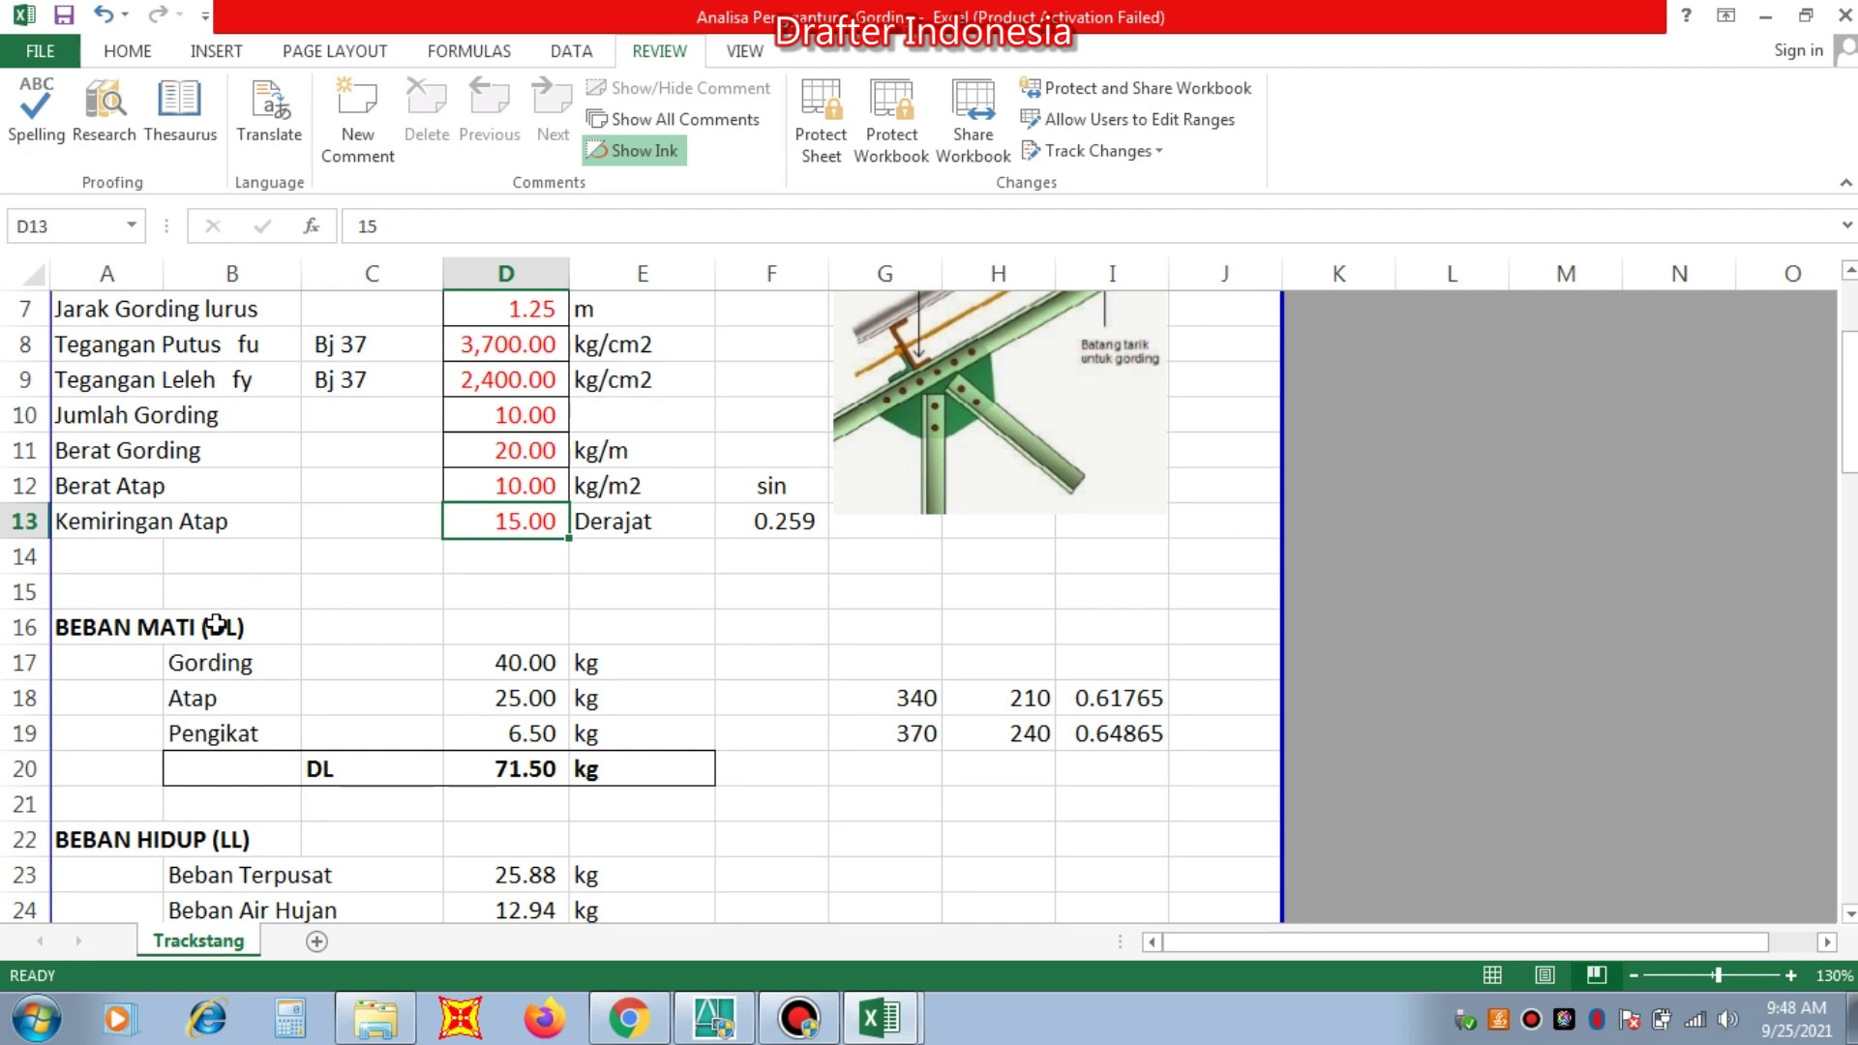
scroll(191, 805, "down", 1)
scroll(191, 805, "down", 2)
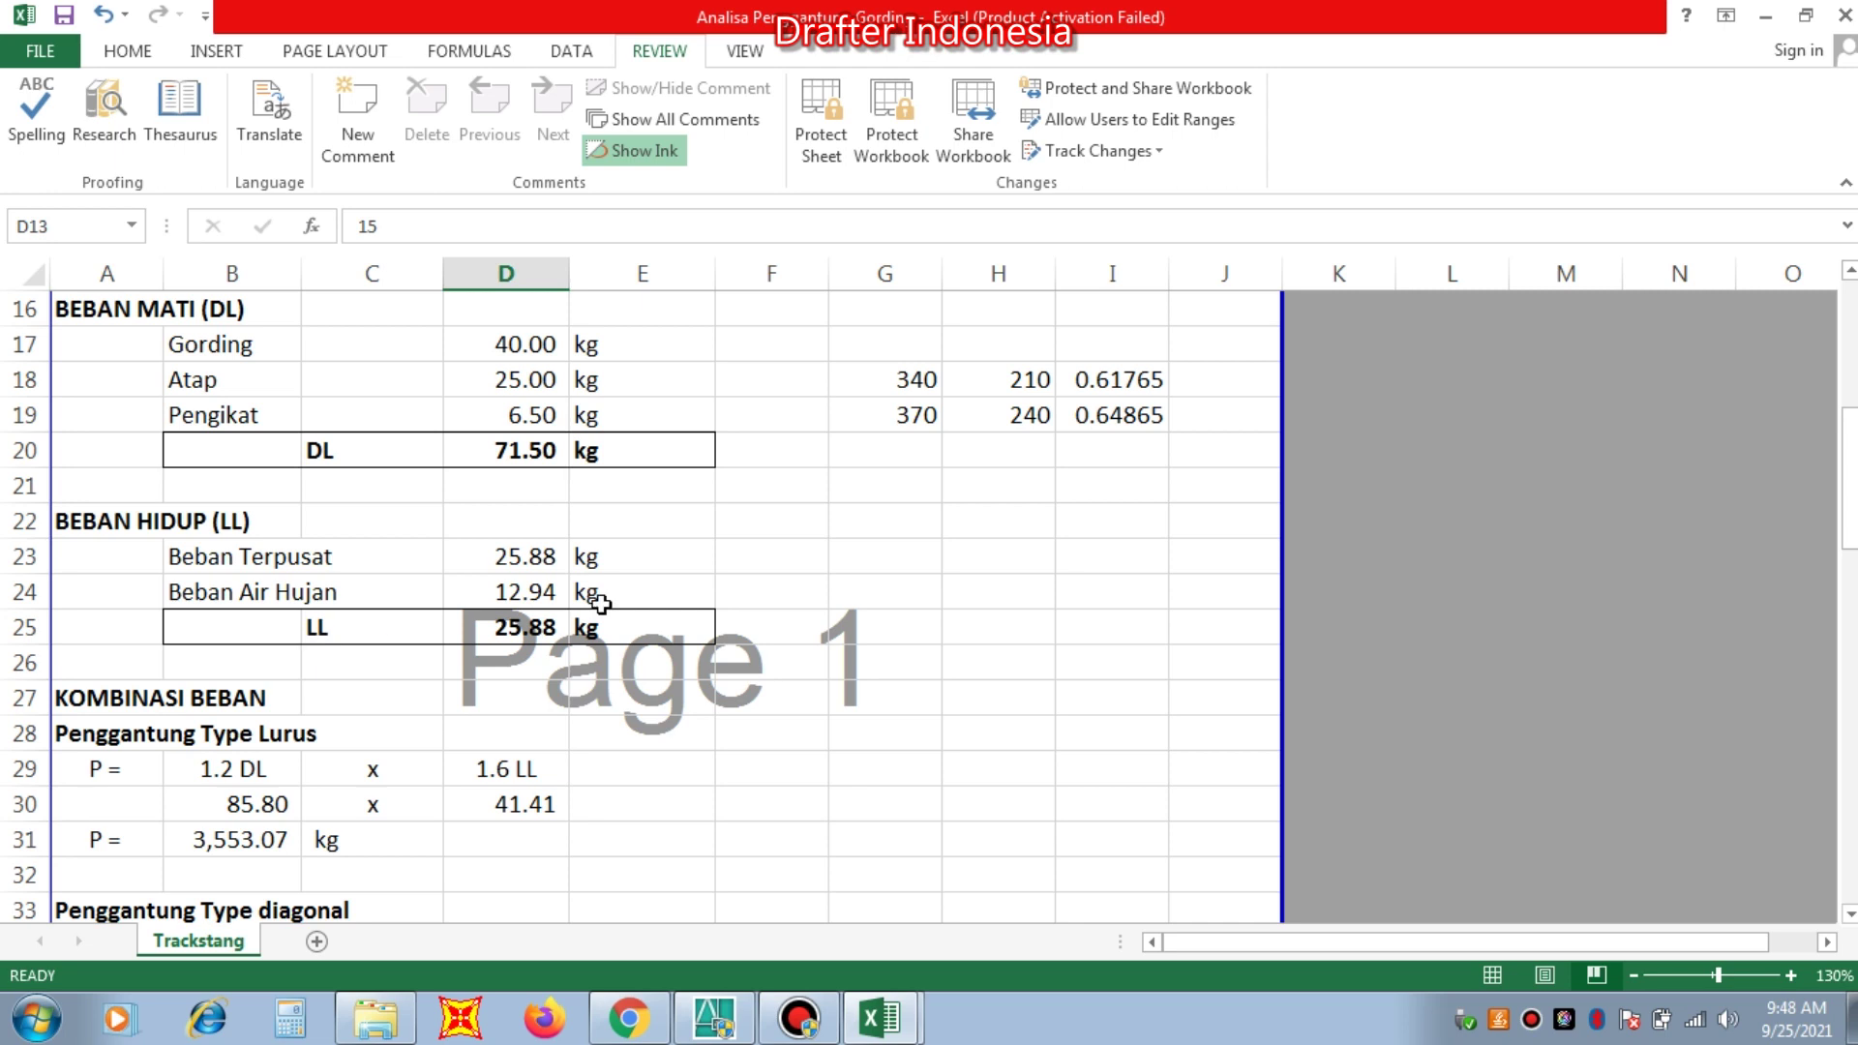
left_click(549, 350)
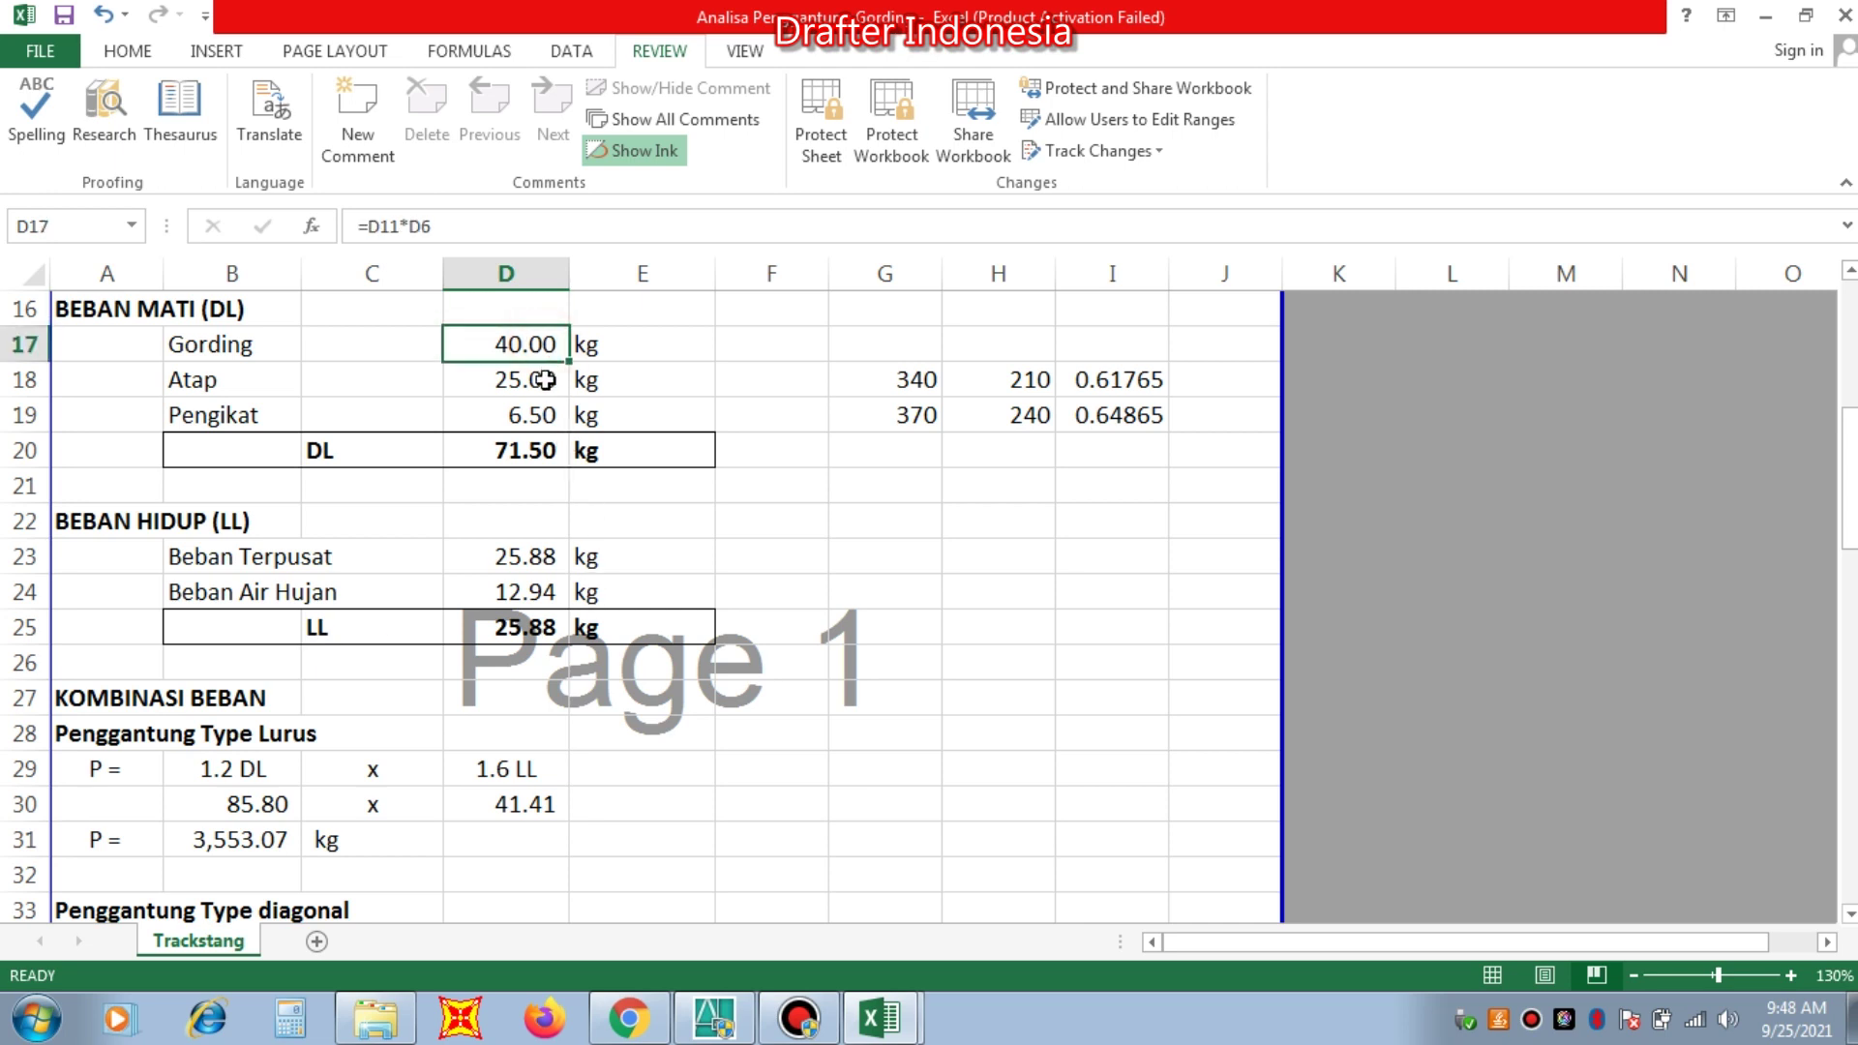
left_click(543, 379)
left_click(544, 417)
left_click(545, 451)
left_click(543, 522)
left_click(544, 556)
left_click(544, 592)
Step: Examine the KOMBINASI BEBAN calculations for the straight and diagonal hanger types, through the start of RENCANA LUAS PROFIL
scroll(545, 597, "down", 2)
scroll(545, 597, "up", 1)
scroll(545, 593, "down", 1)
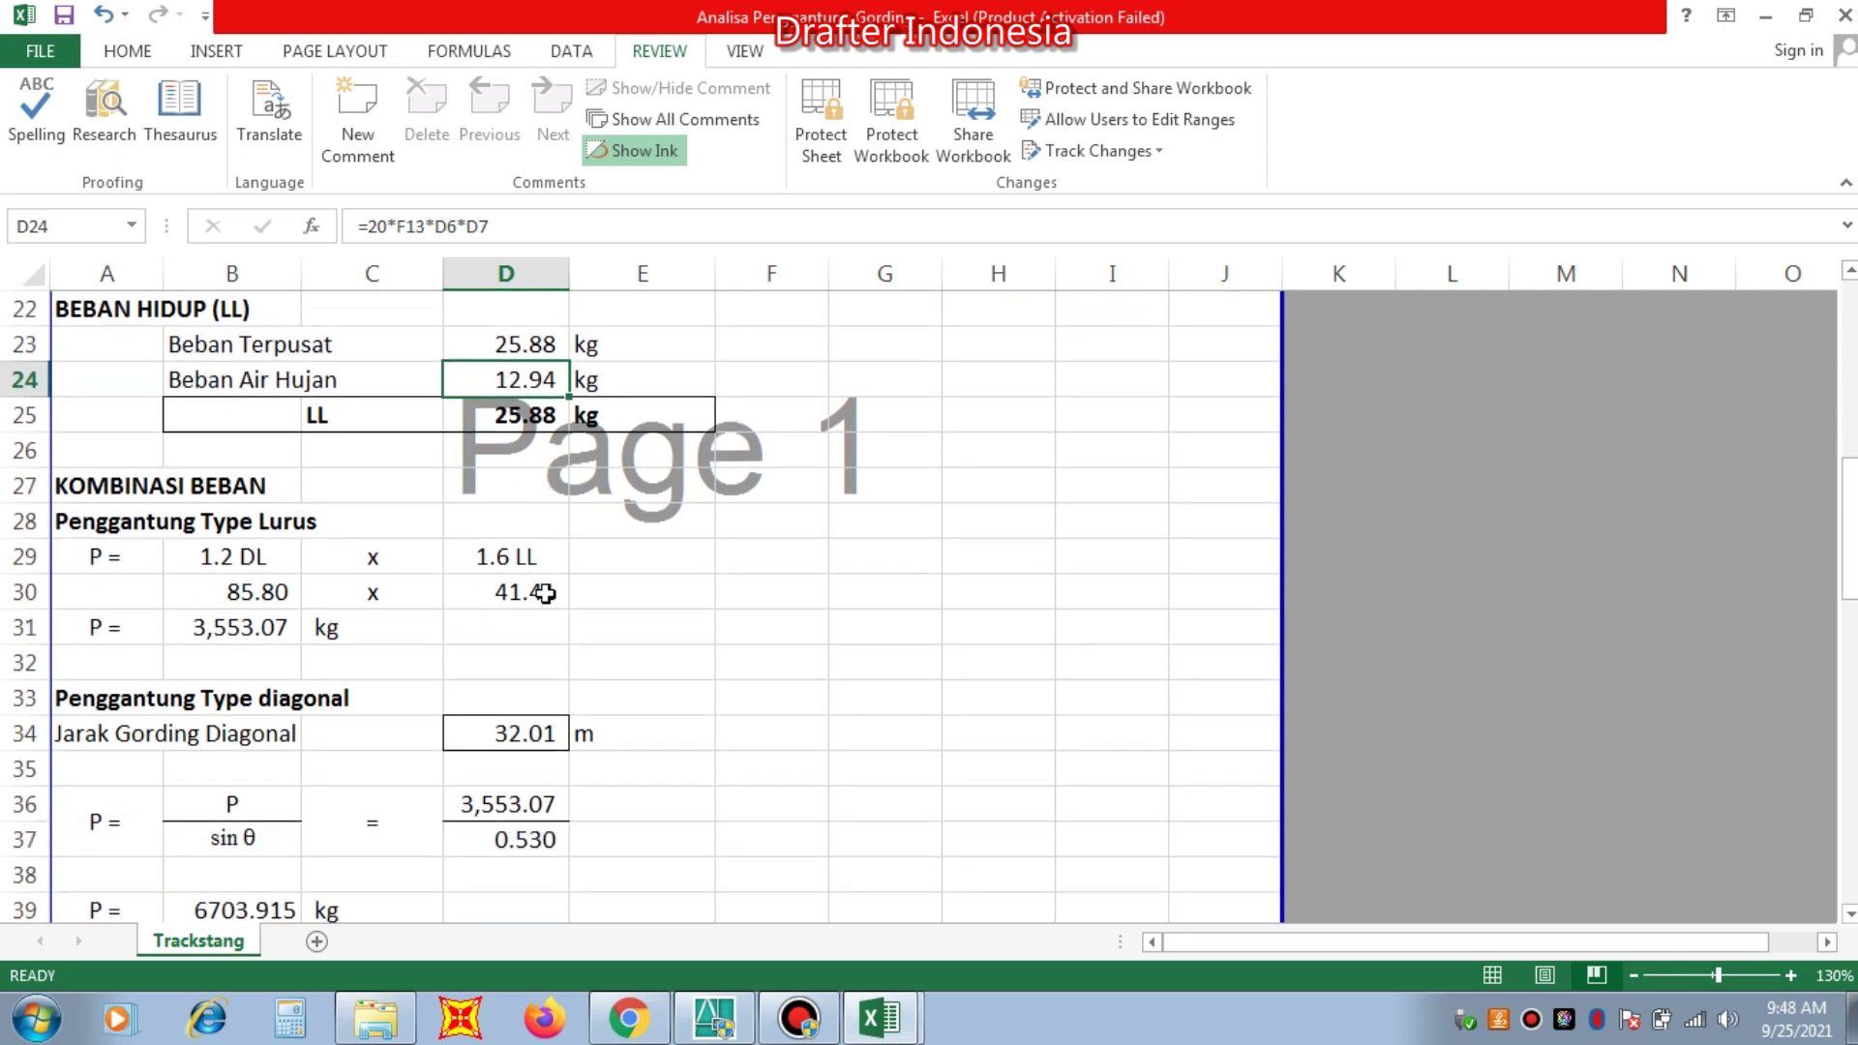
scroll(545, 591, "down", 1)
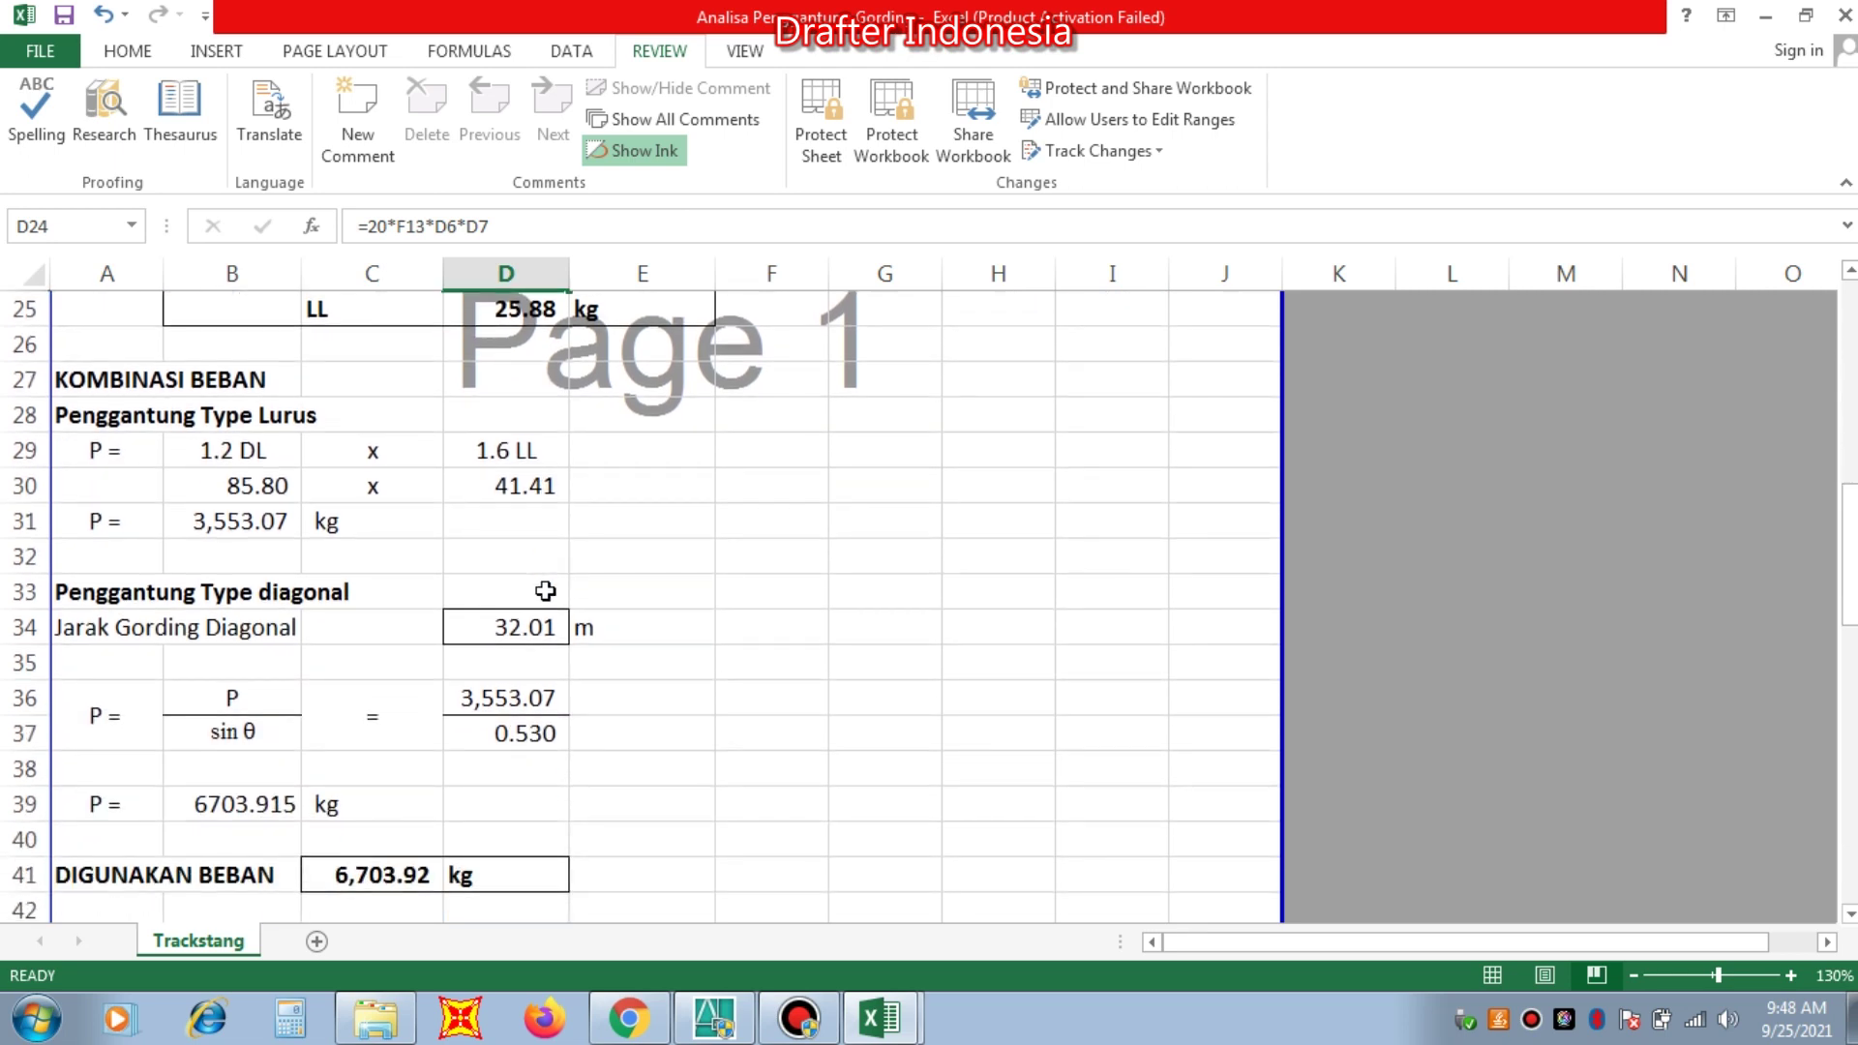
scroll(545, 591, "down", 2)
scroll(548, 586, "down", 1)
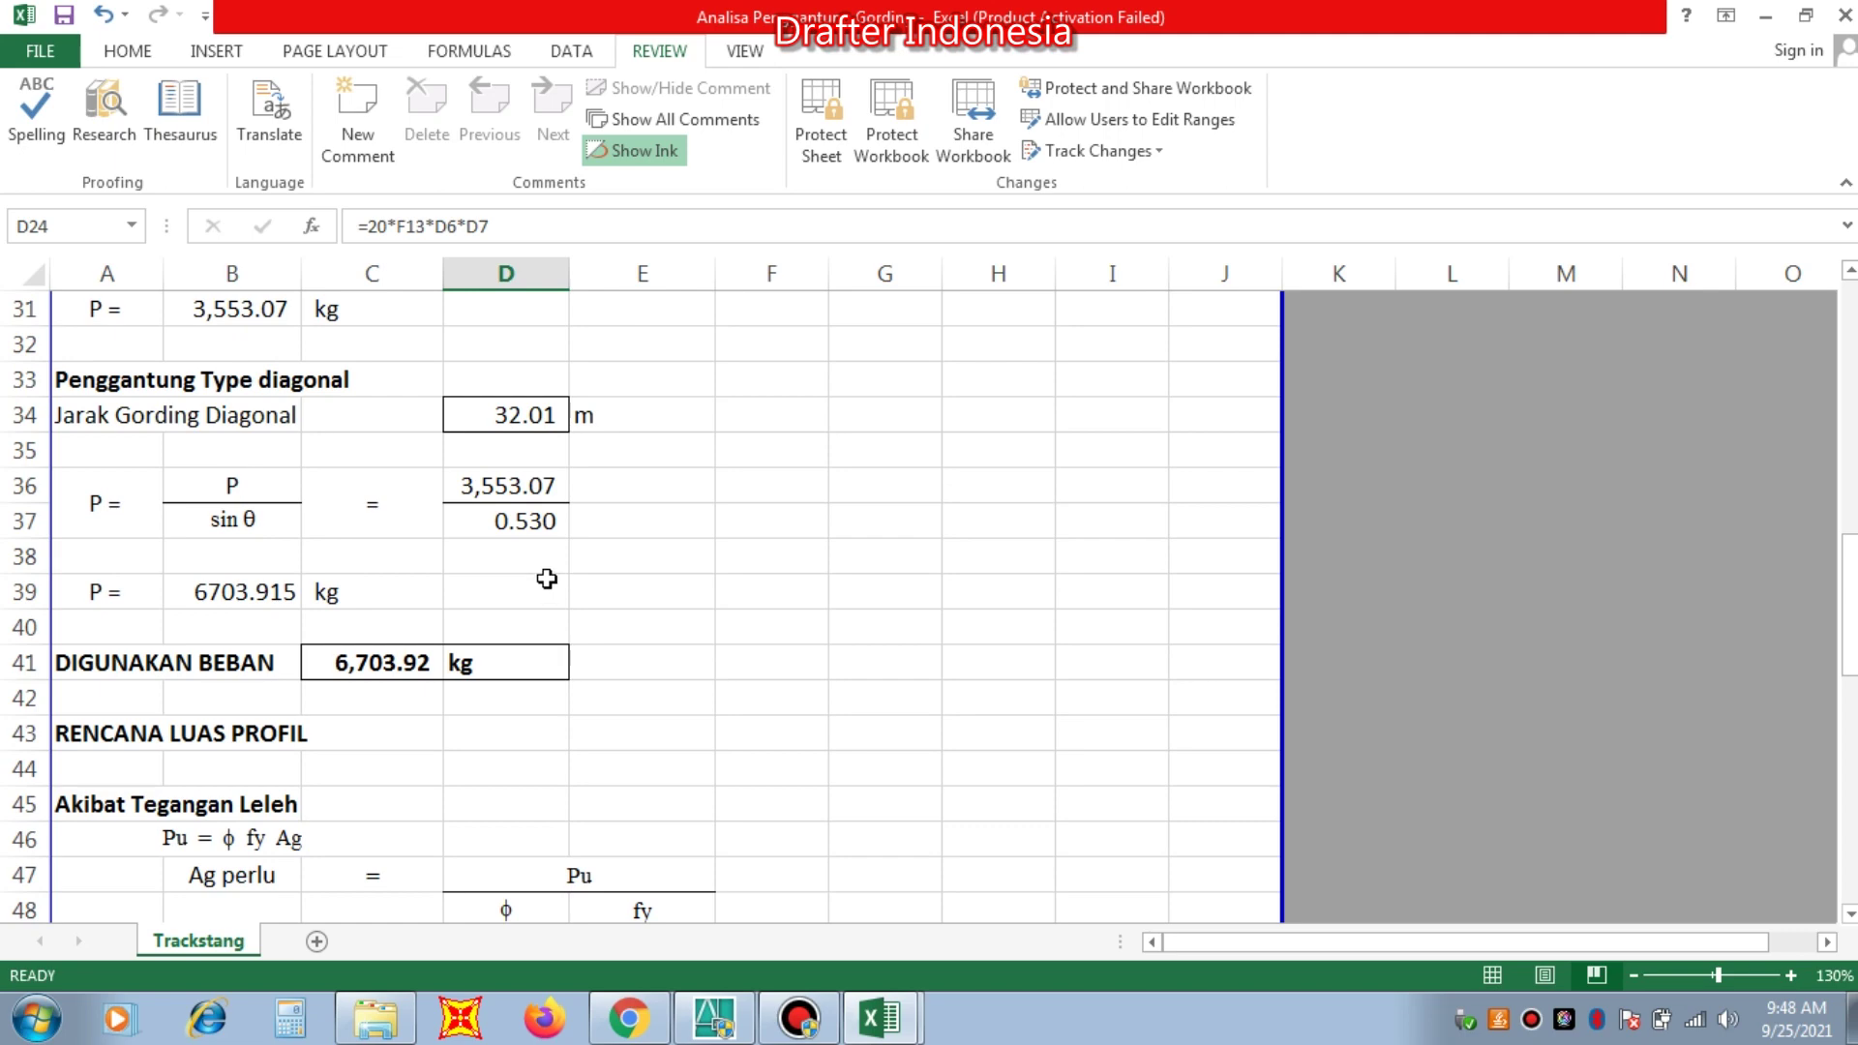
scroll(547, 578, "down", 1)
Step: Review the input data and dead load section again, inspect the LL total's formula in D25, and return to the KOMBINASI BEBAN section
scroll(547, 578, "up", 8)
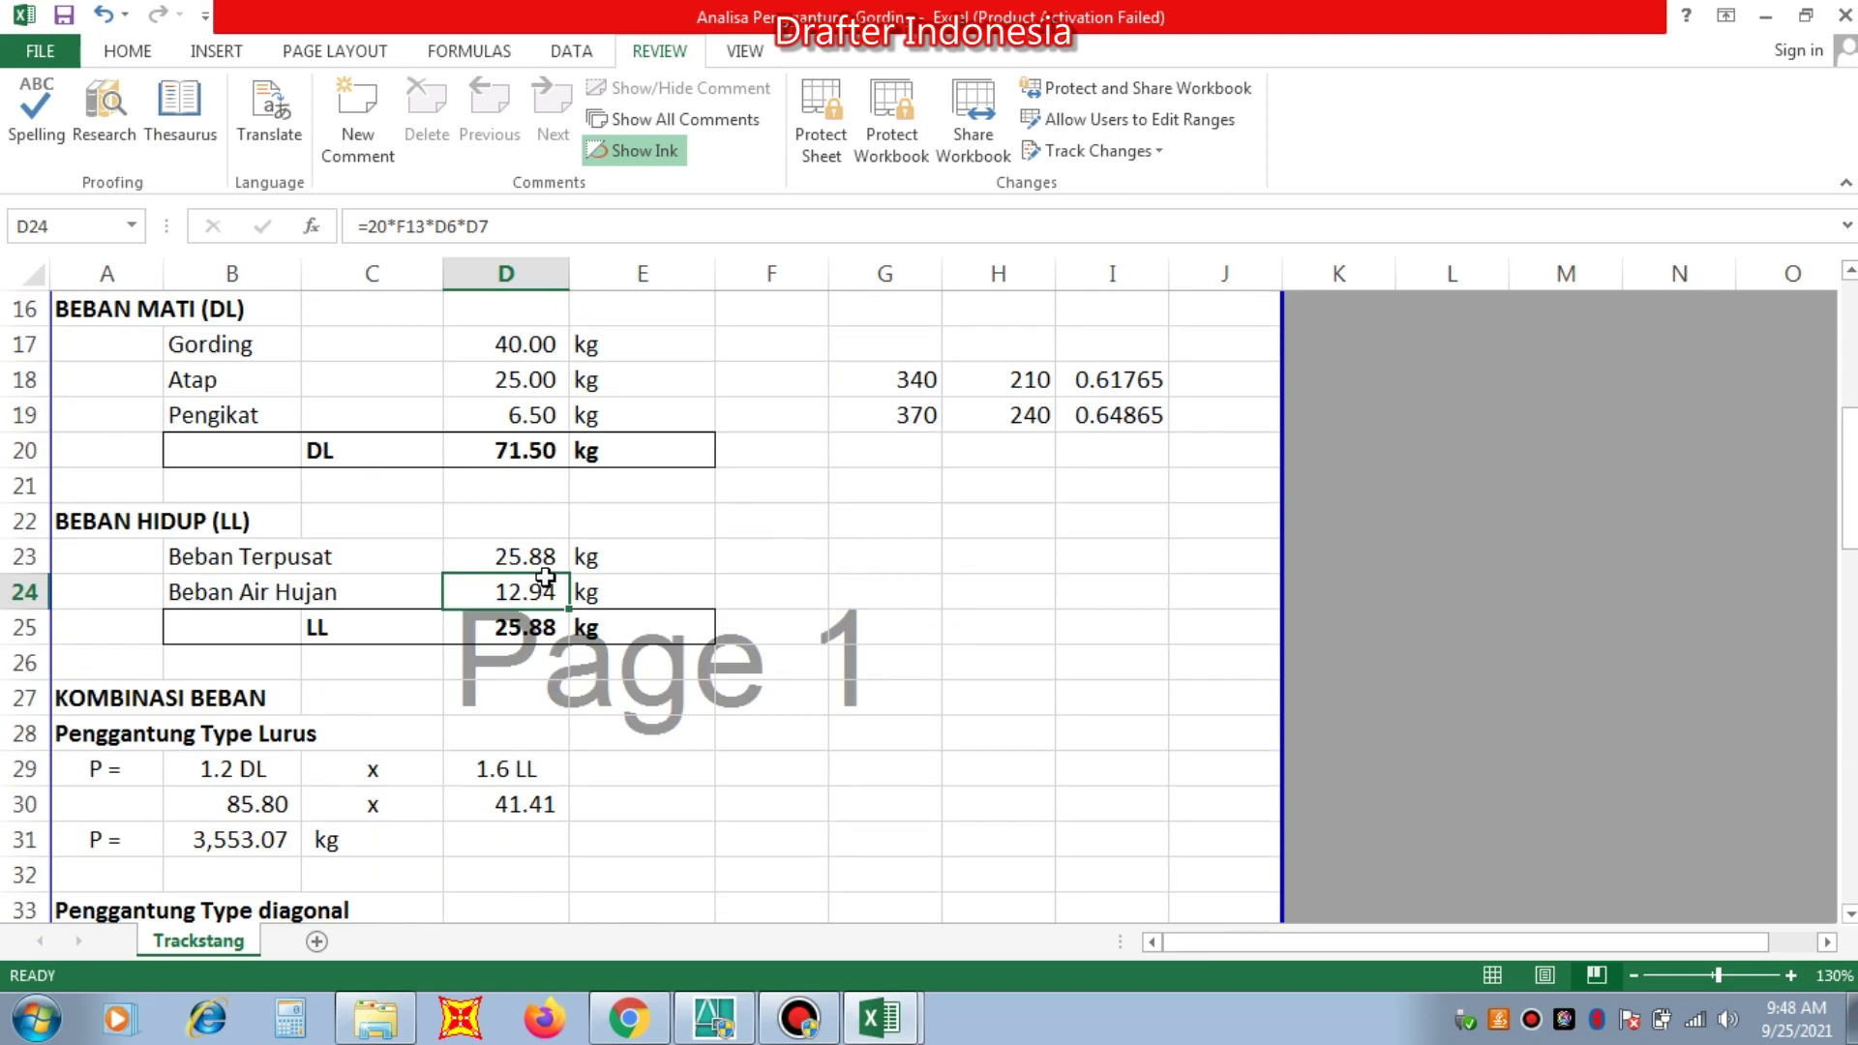
scroll(547, 578, "up", 3)
scroll(546, 578, "down", 2)
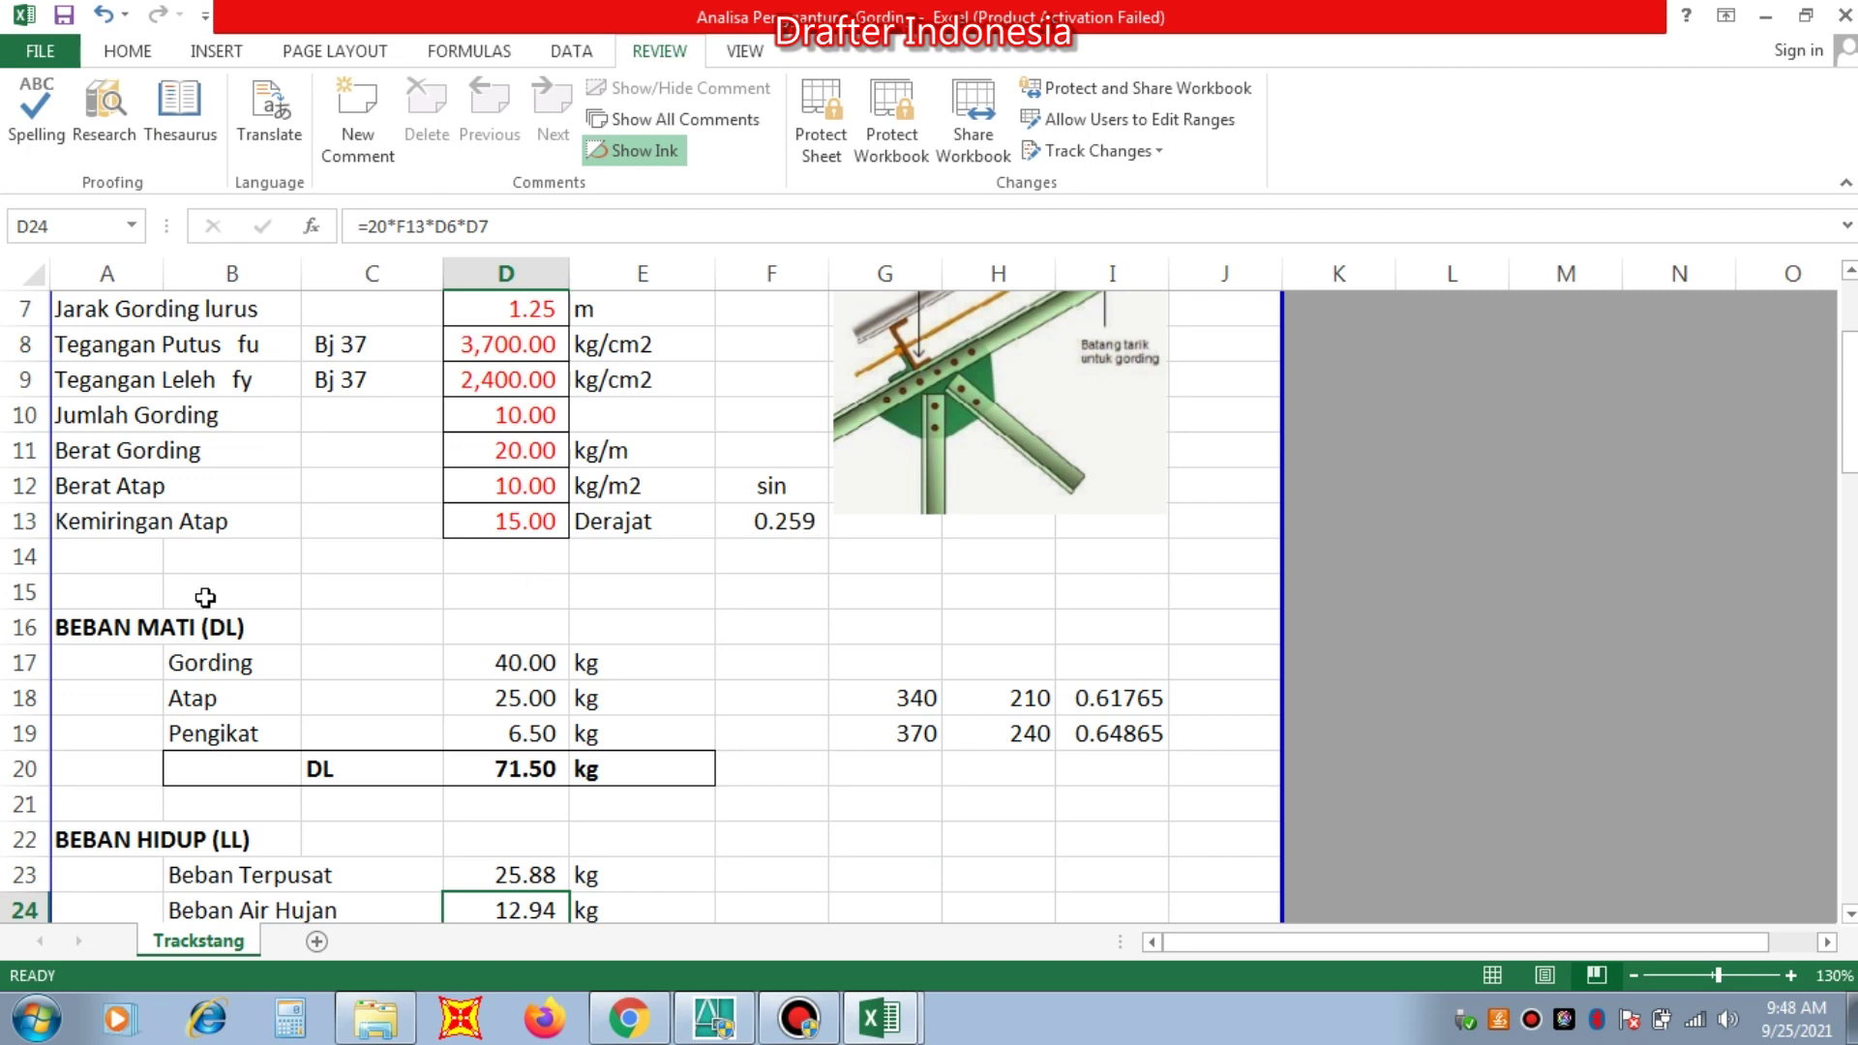
scroll(539, 735, "down", 1)
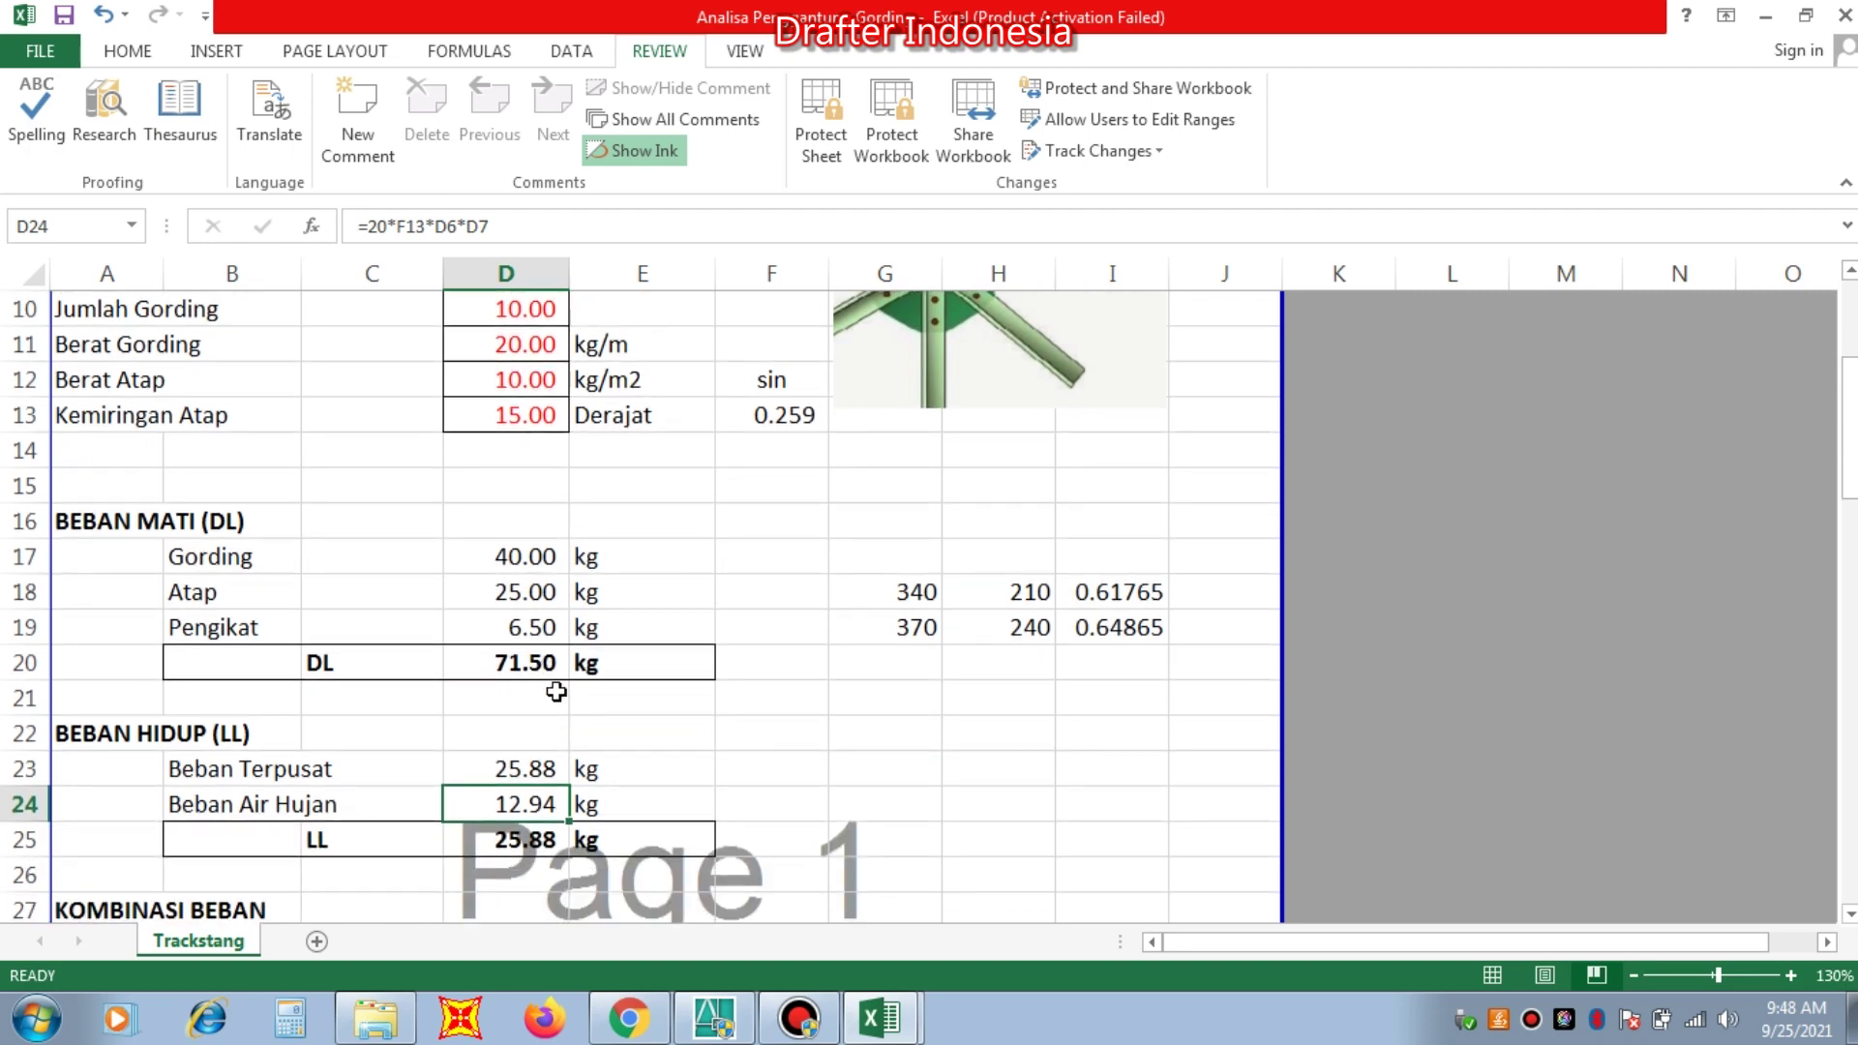
left_click(539, 838)
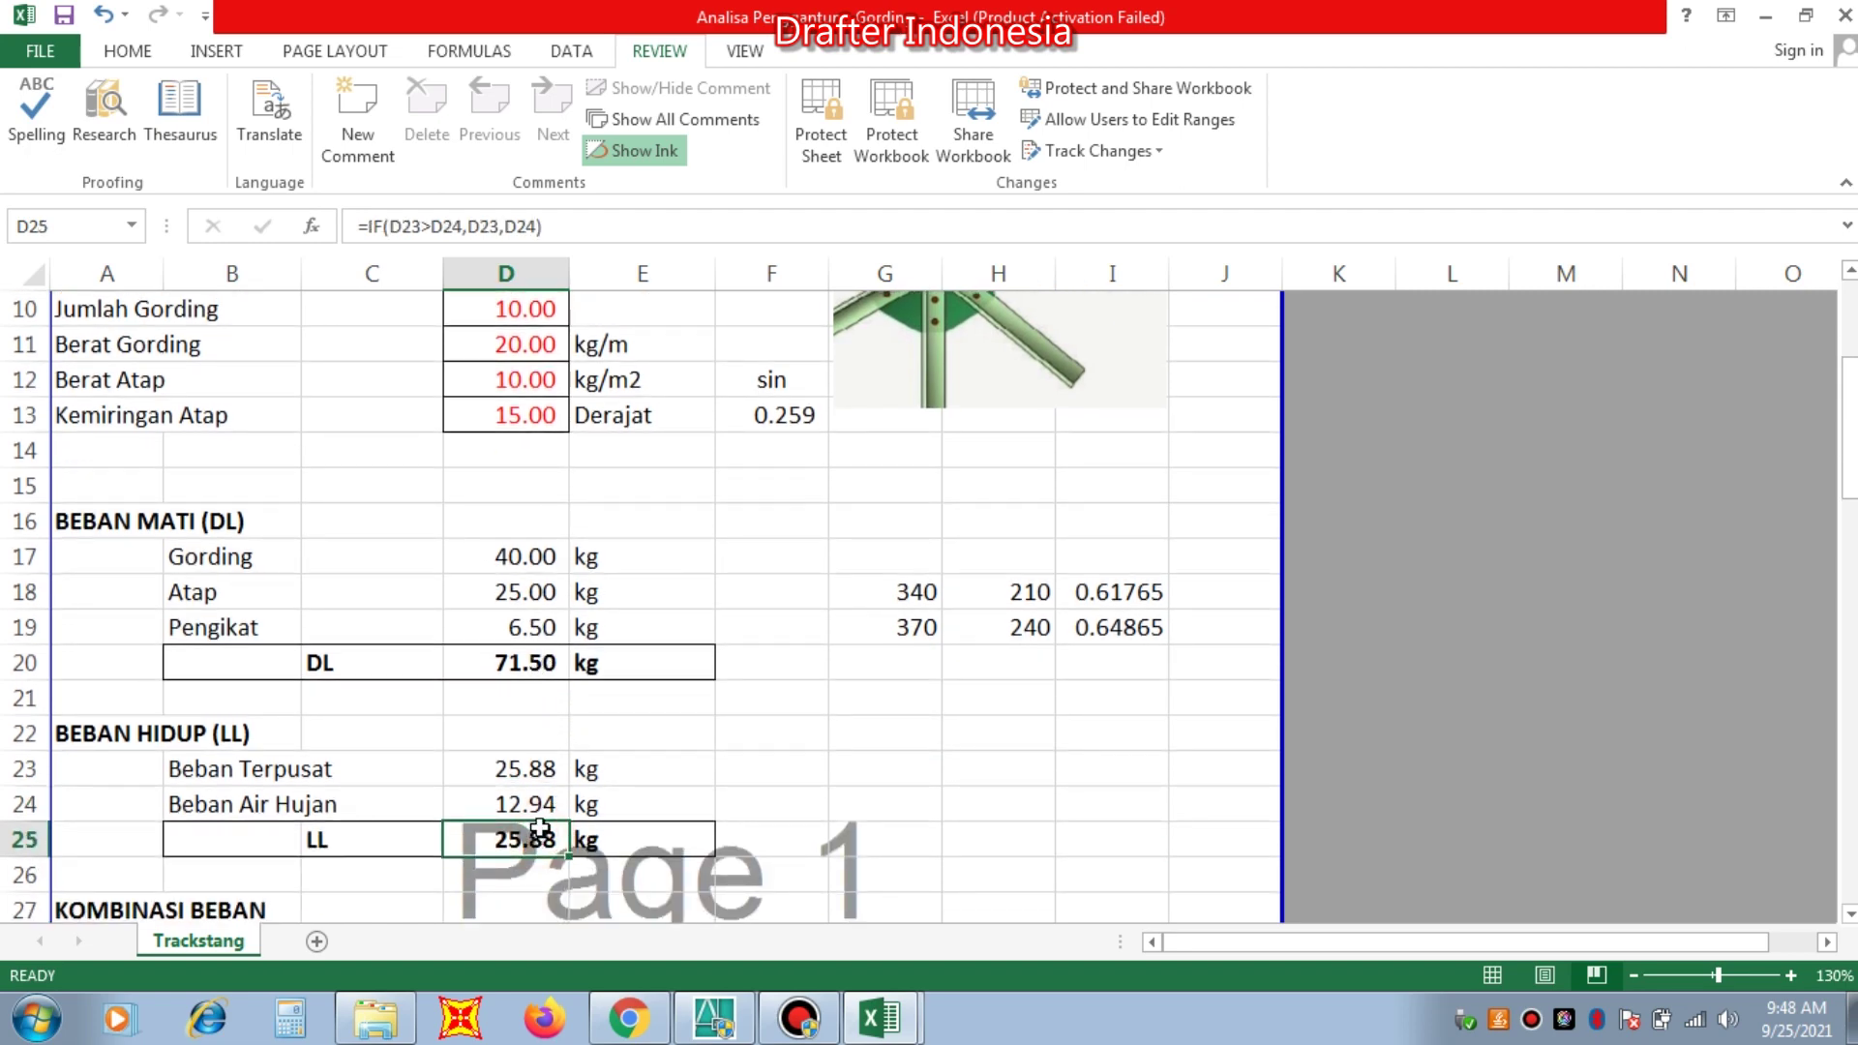
scroll(561, 711, "up", 1)
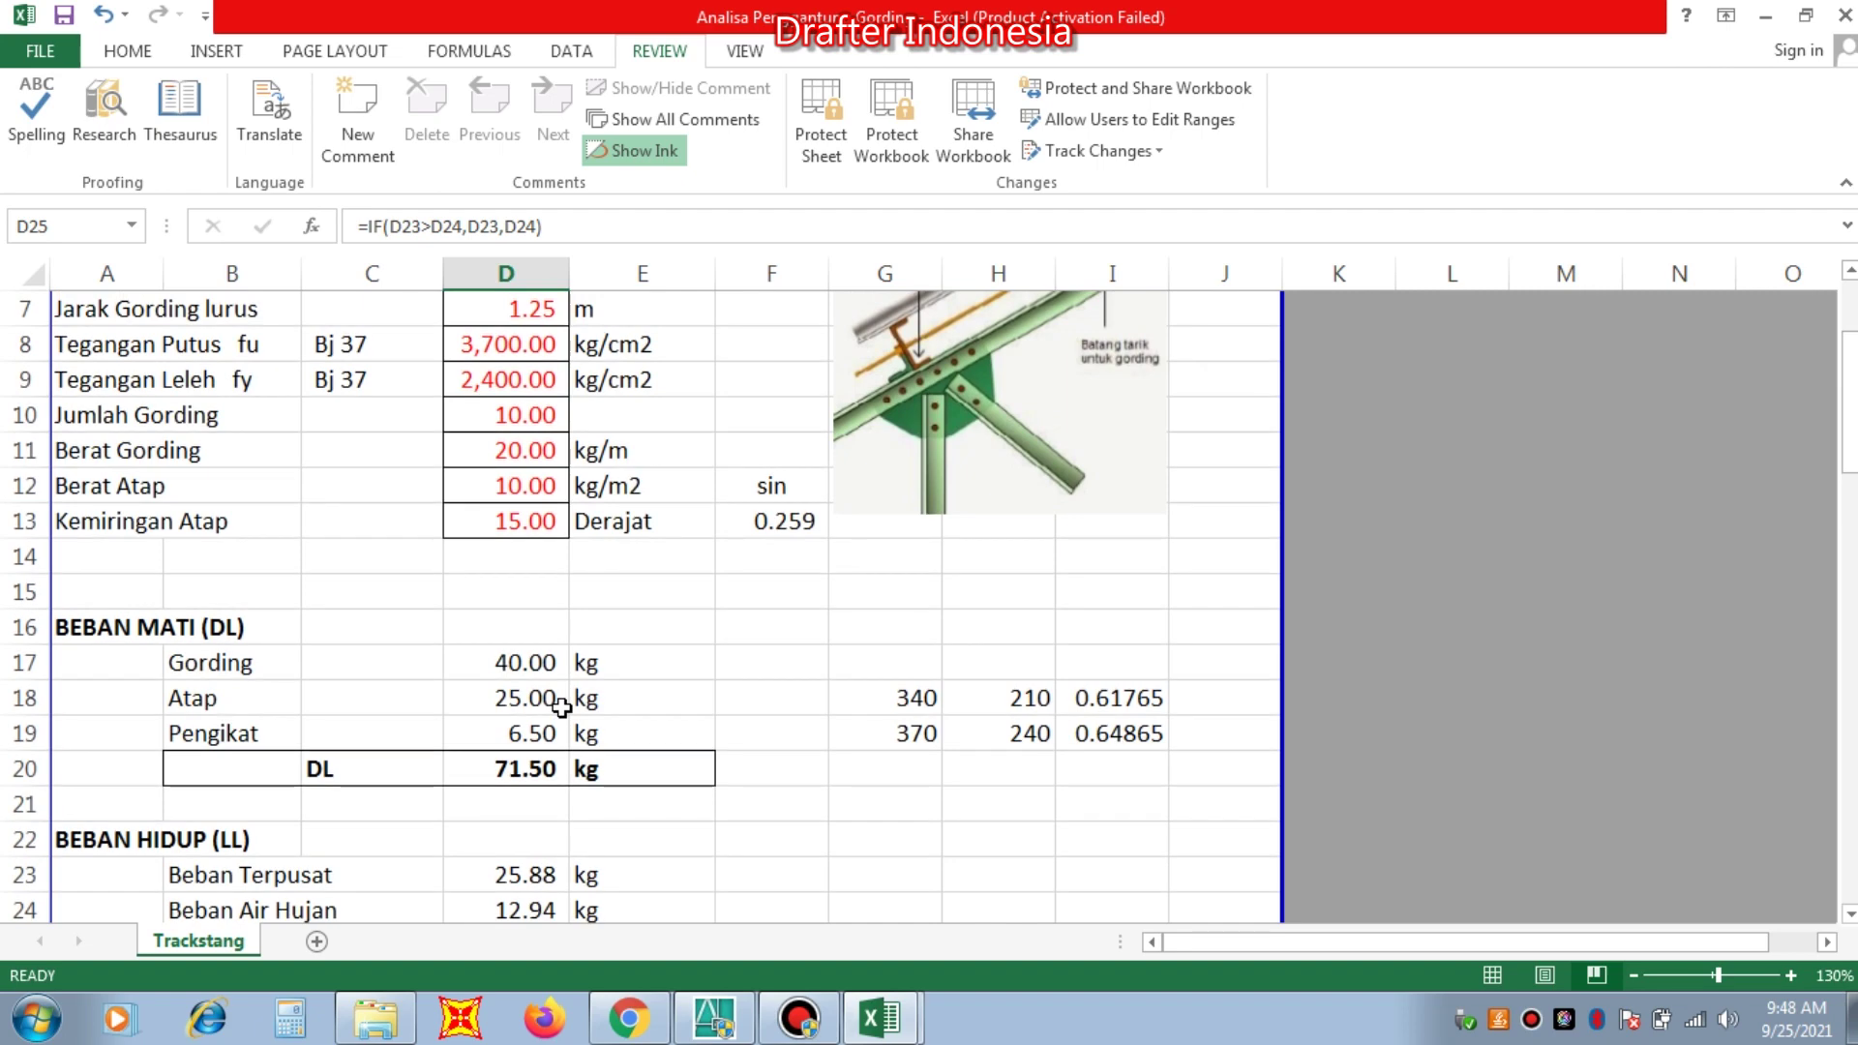
scroll(561, 708, "down", 5)
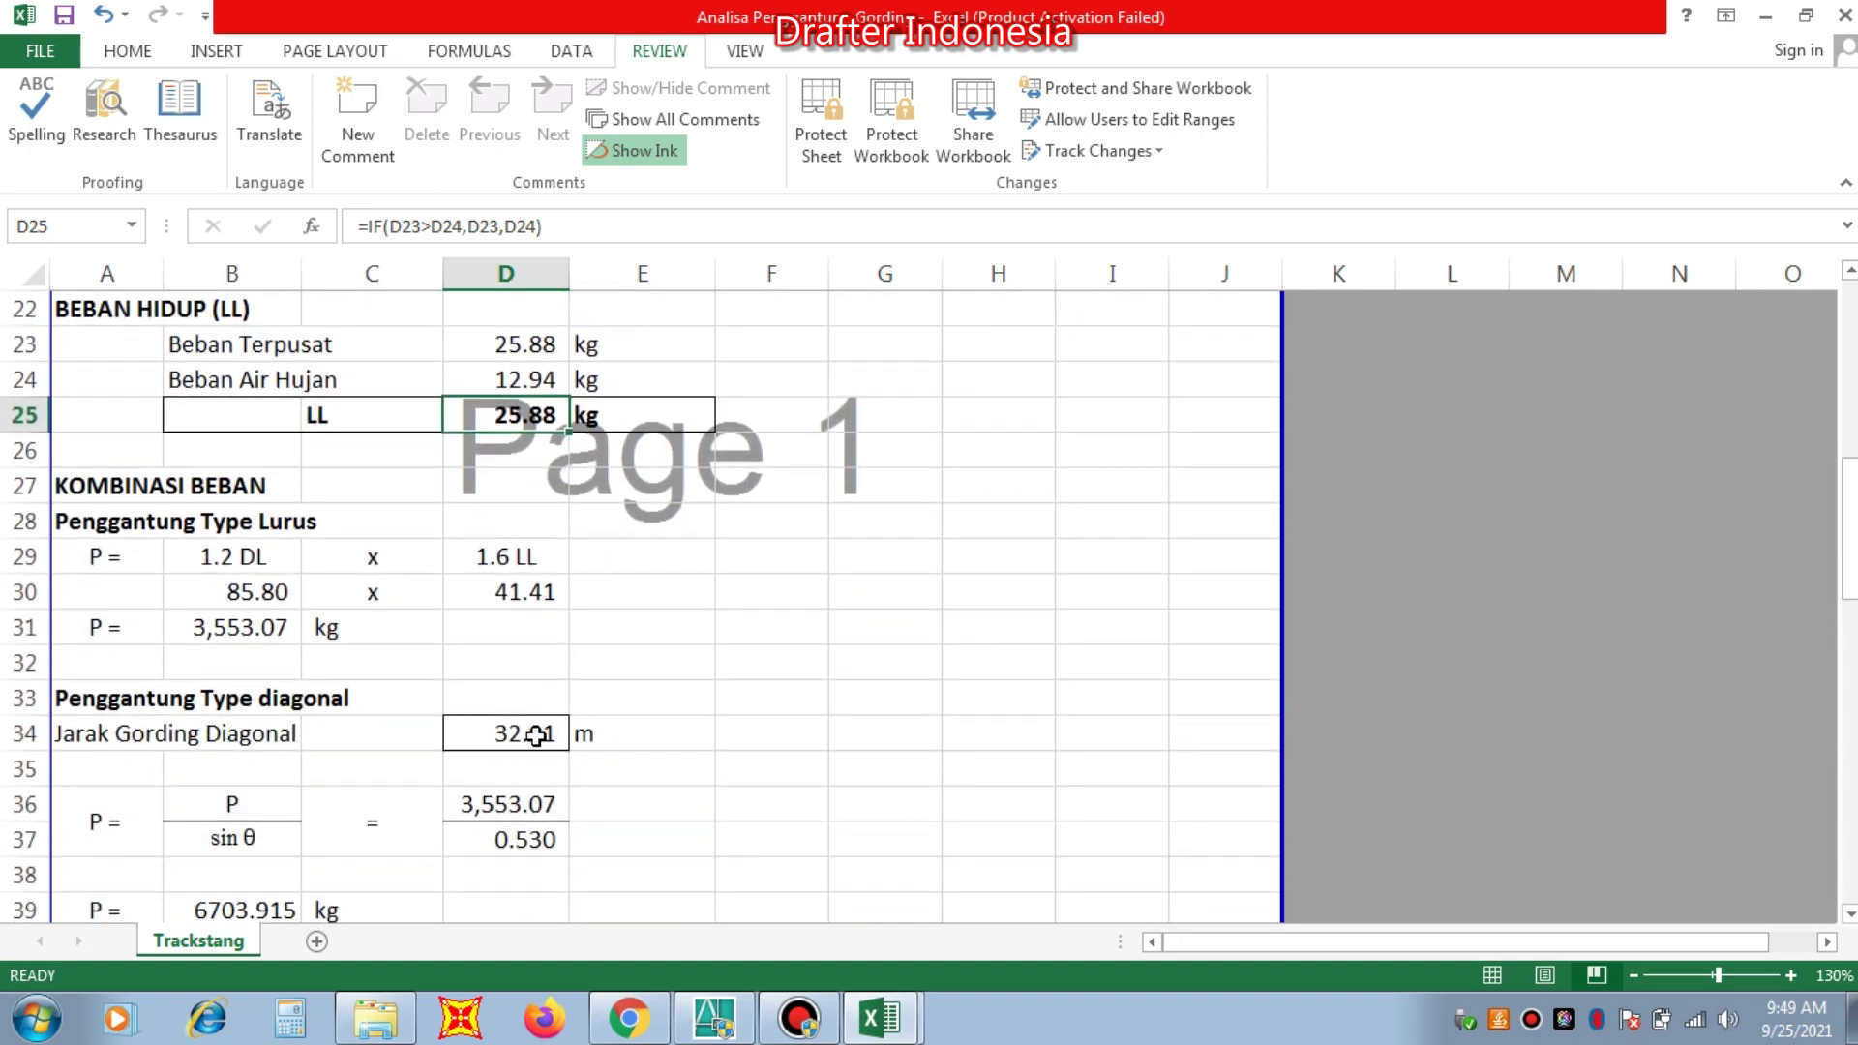
Step: Inspect the formulas for Jarak Gording Diagonal in D34, the diagonal load P in B39 and DIGUNAKAN BEBAN in C41
left_click(535, 736)
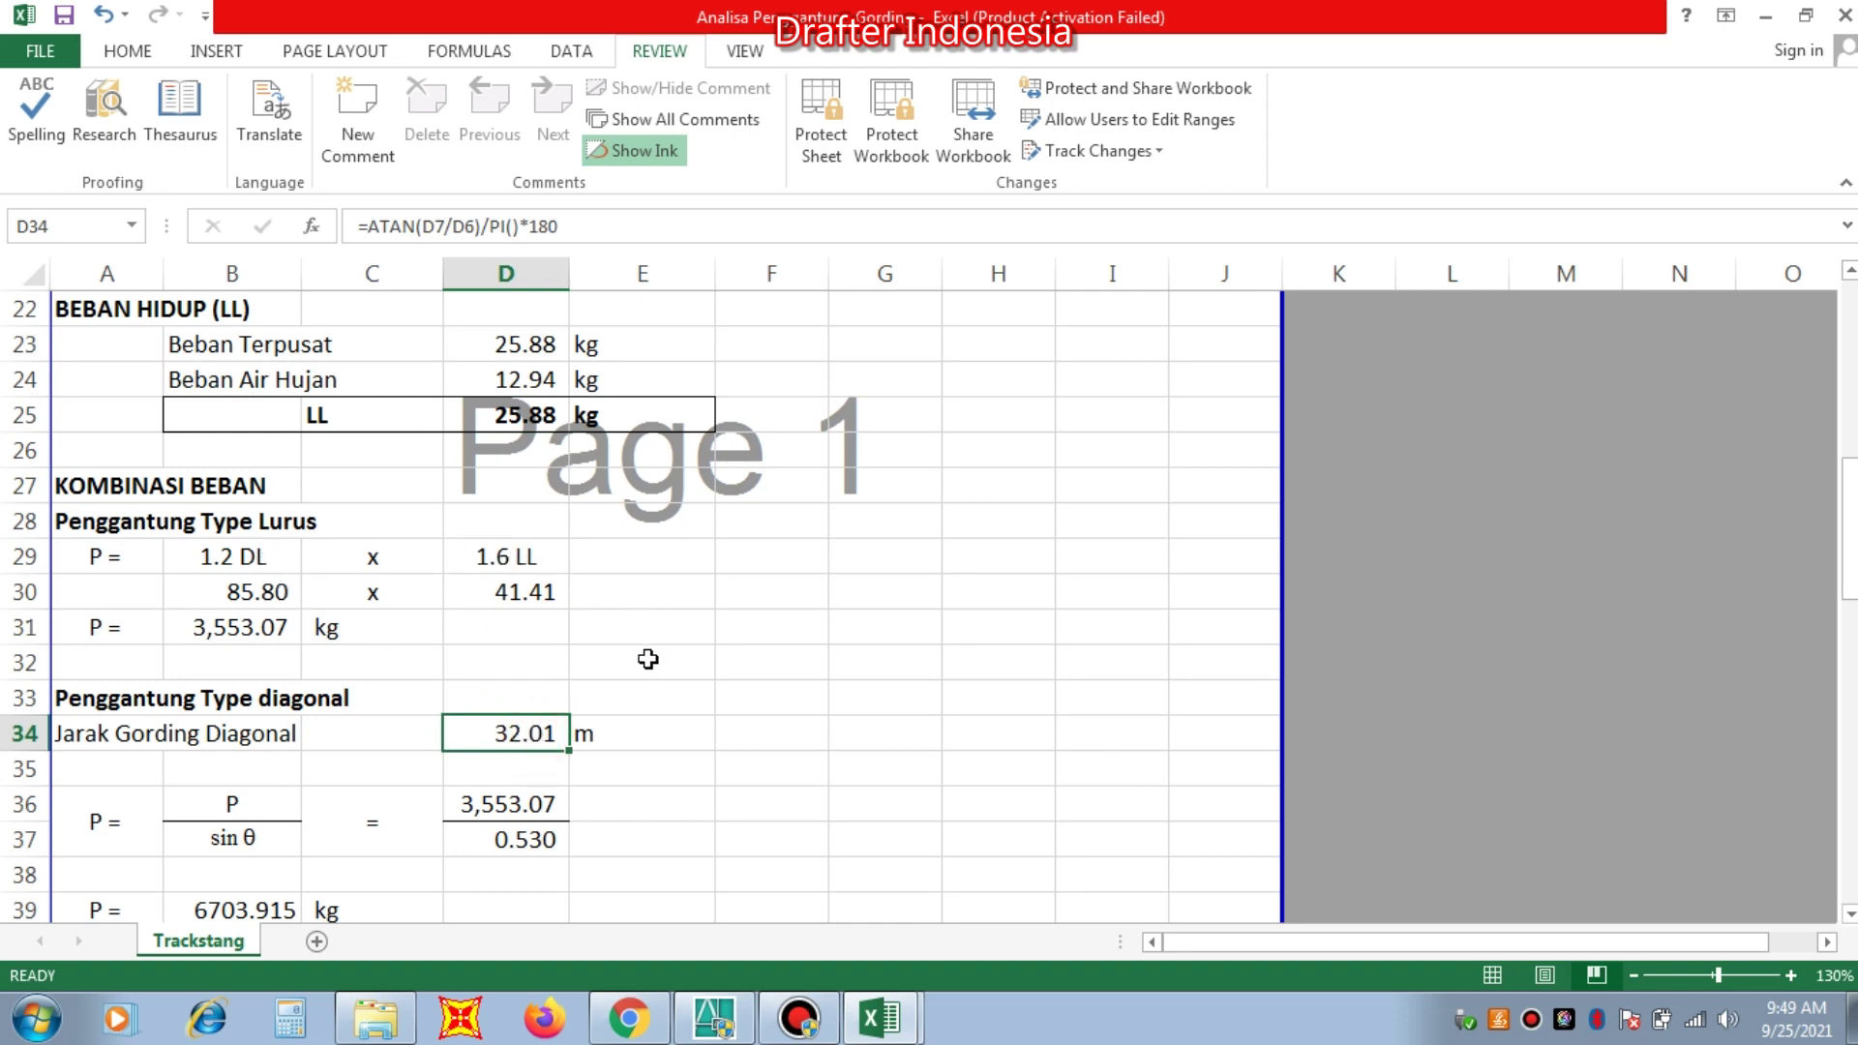
scroll(647, 659, "down", 2)
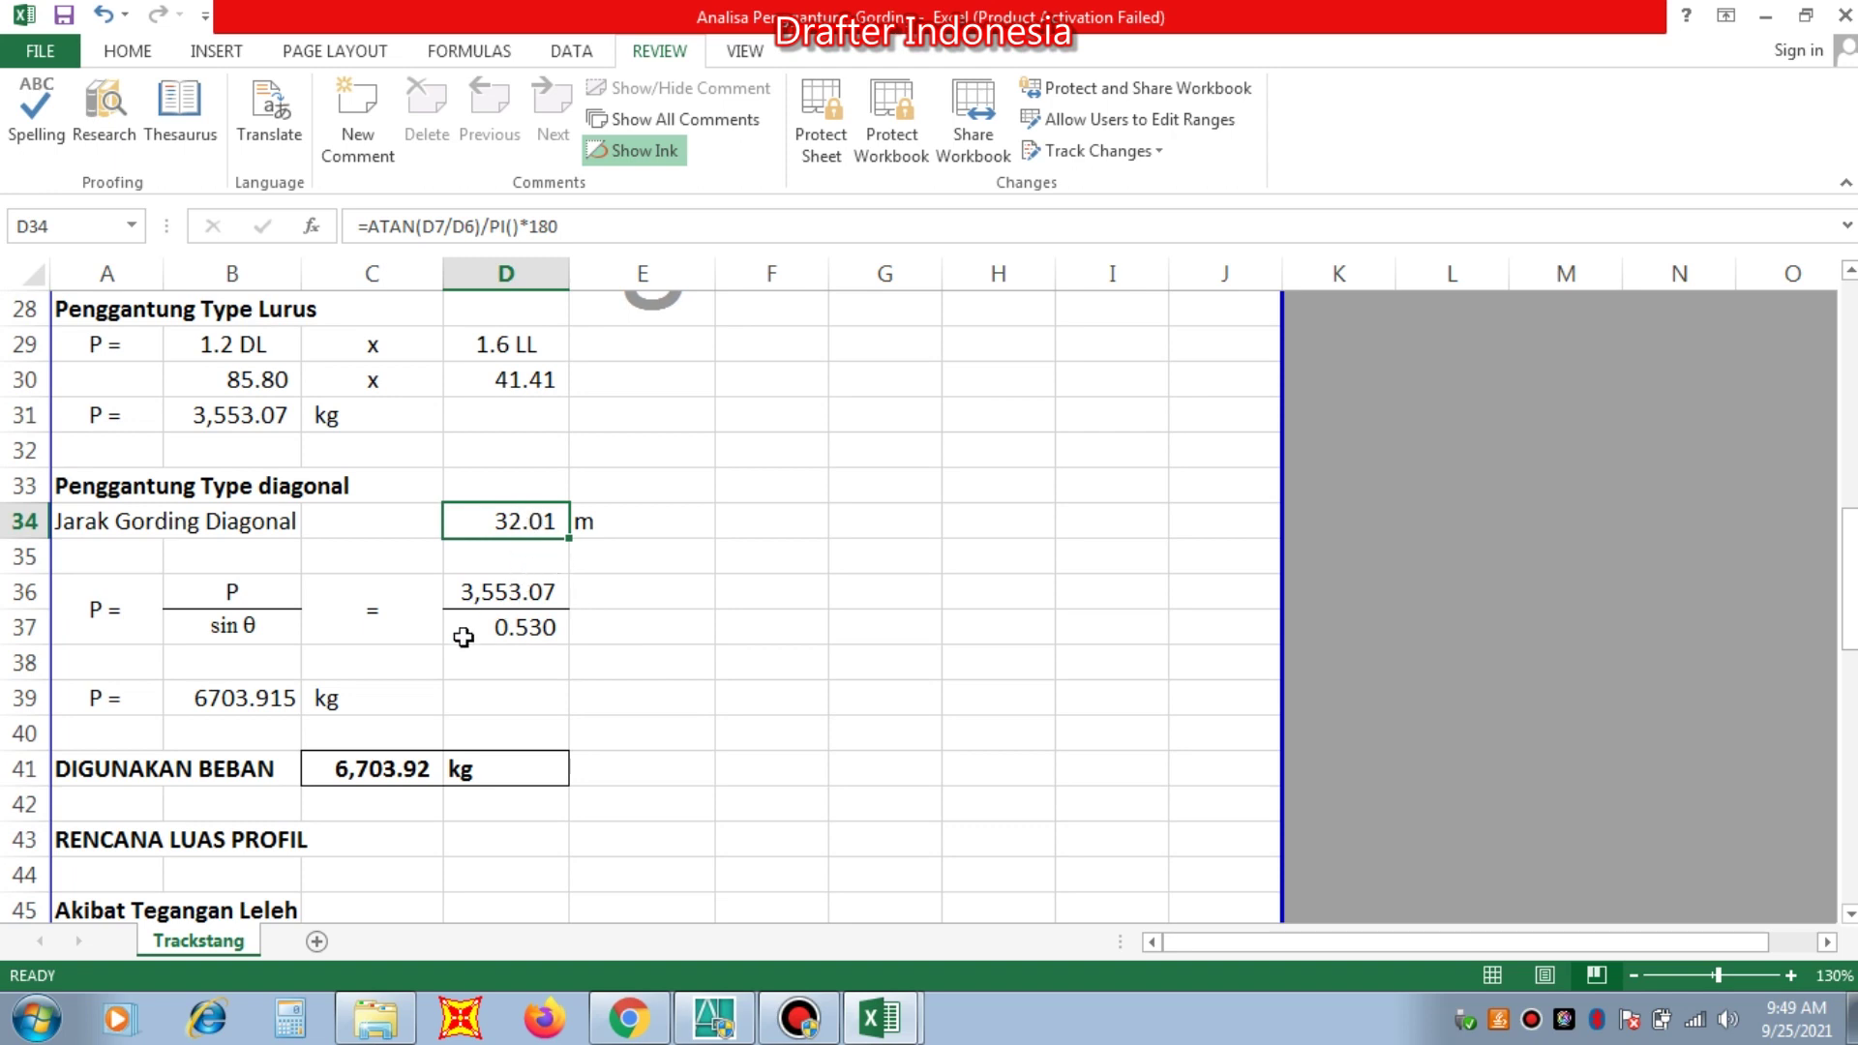
left_click(266, 698)
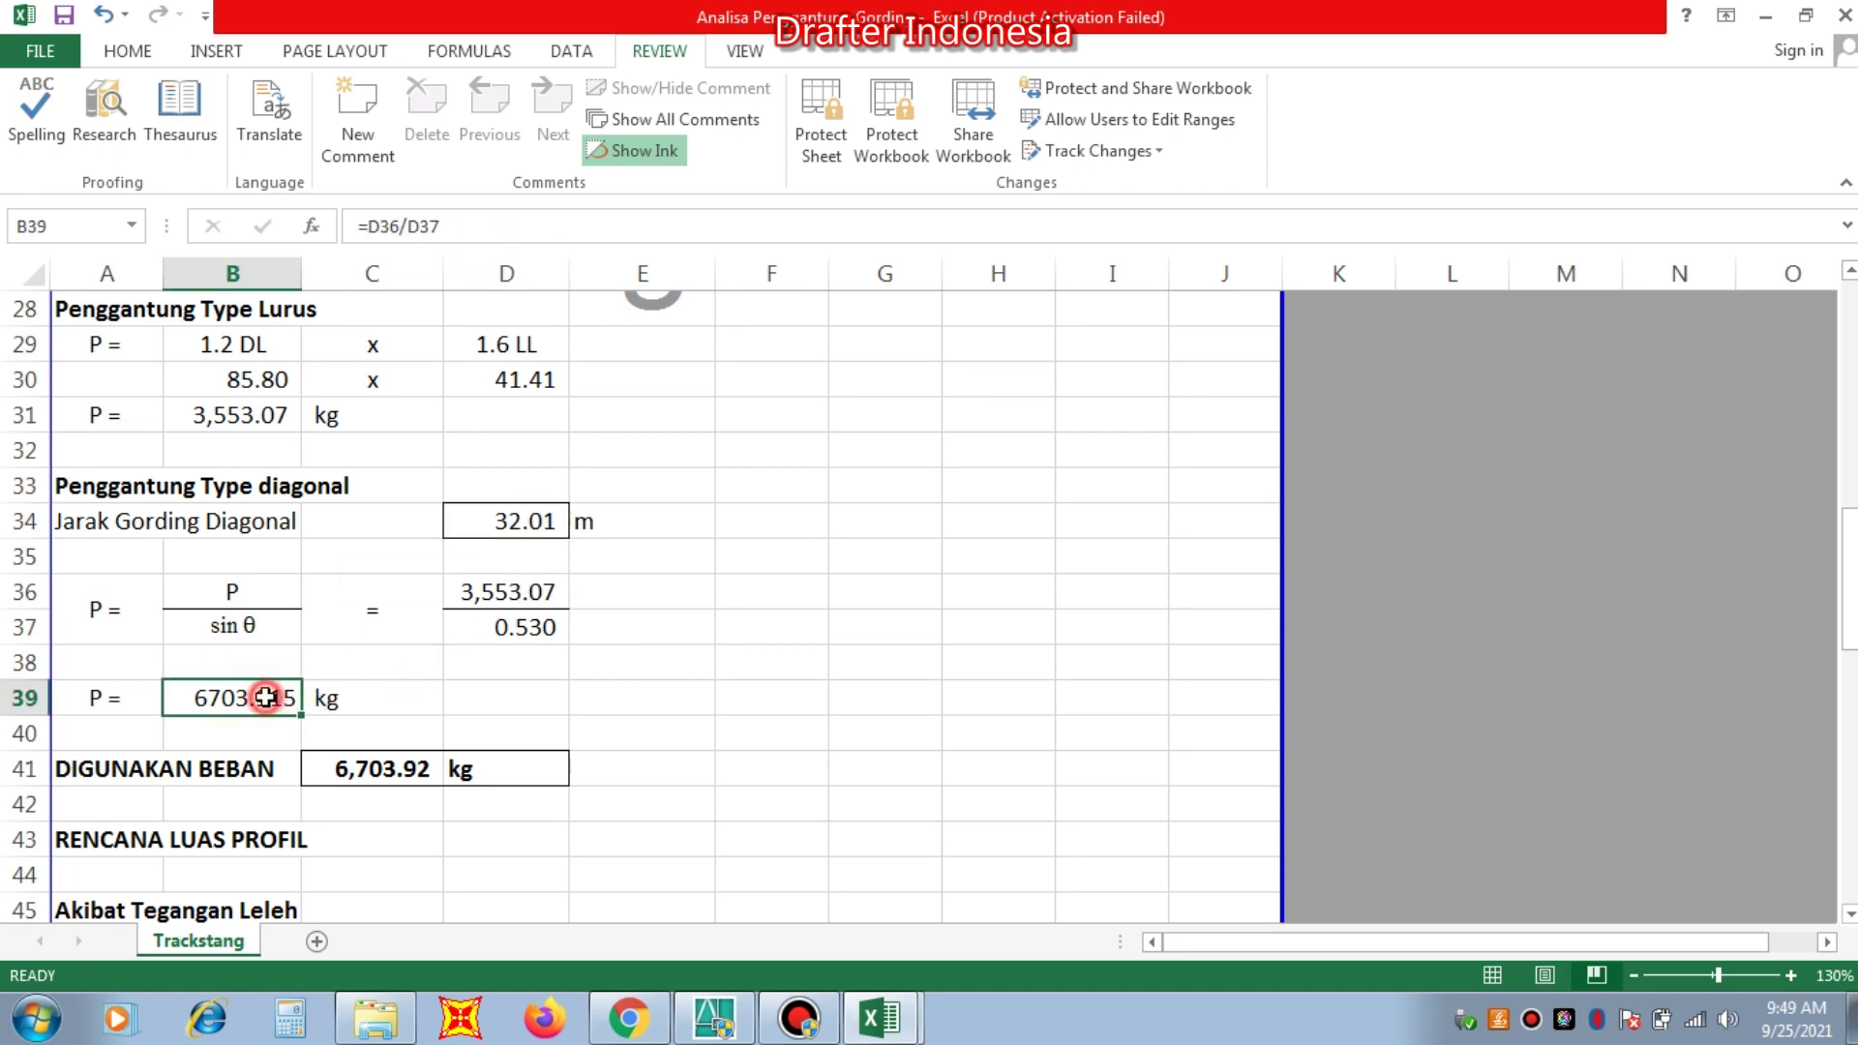
scroll(484, 661, "down", 1)
left_click(416, 662)
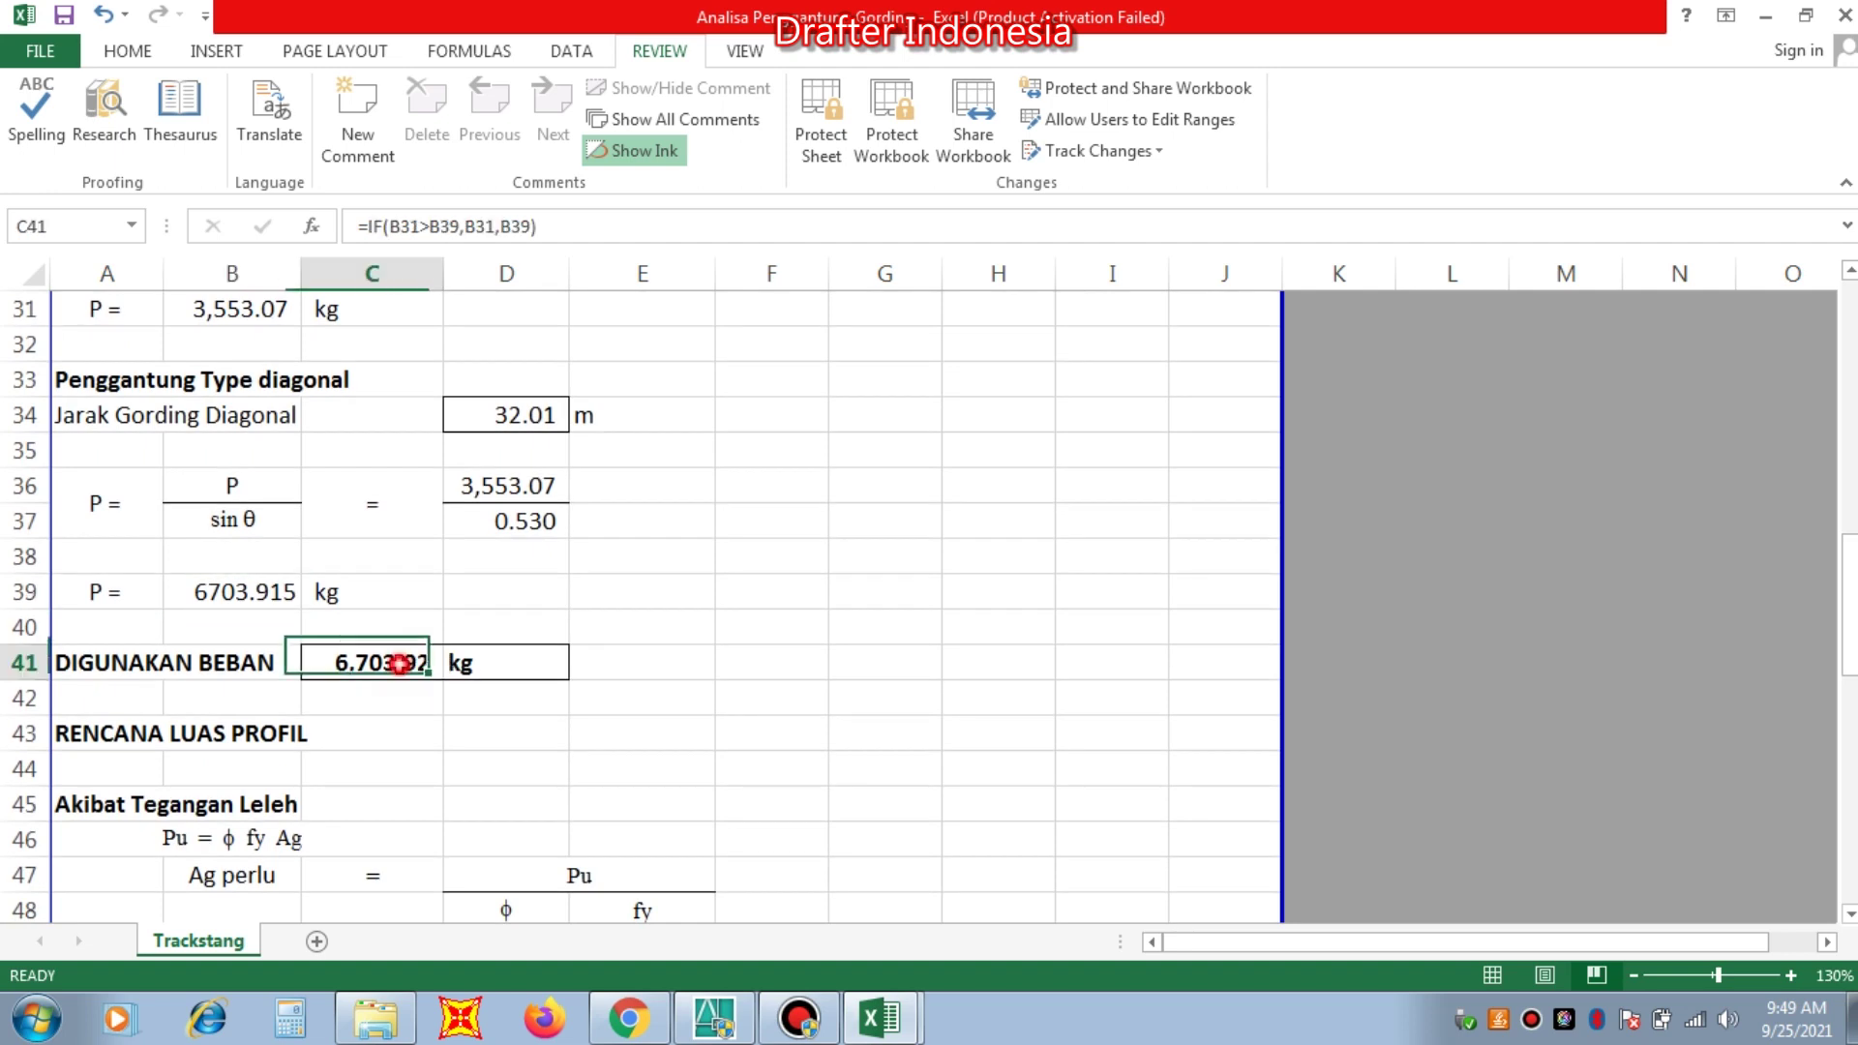
Step: Examine the RENCANA LUAS PROFIL calculations for Akibat Tegangan Leleh and Akibat Batas Putus, through to the KESIMPULAN table
scroll(617, 604, "down", 2)
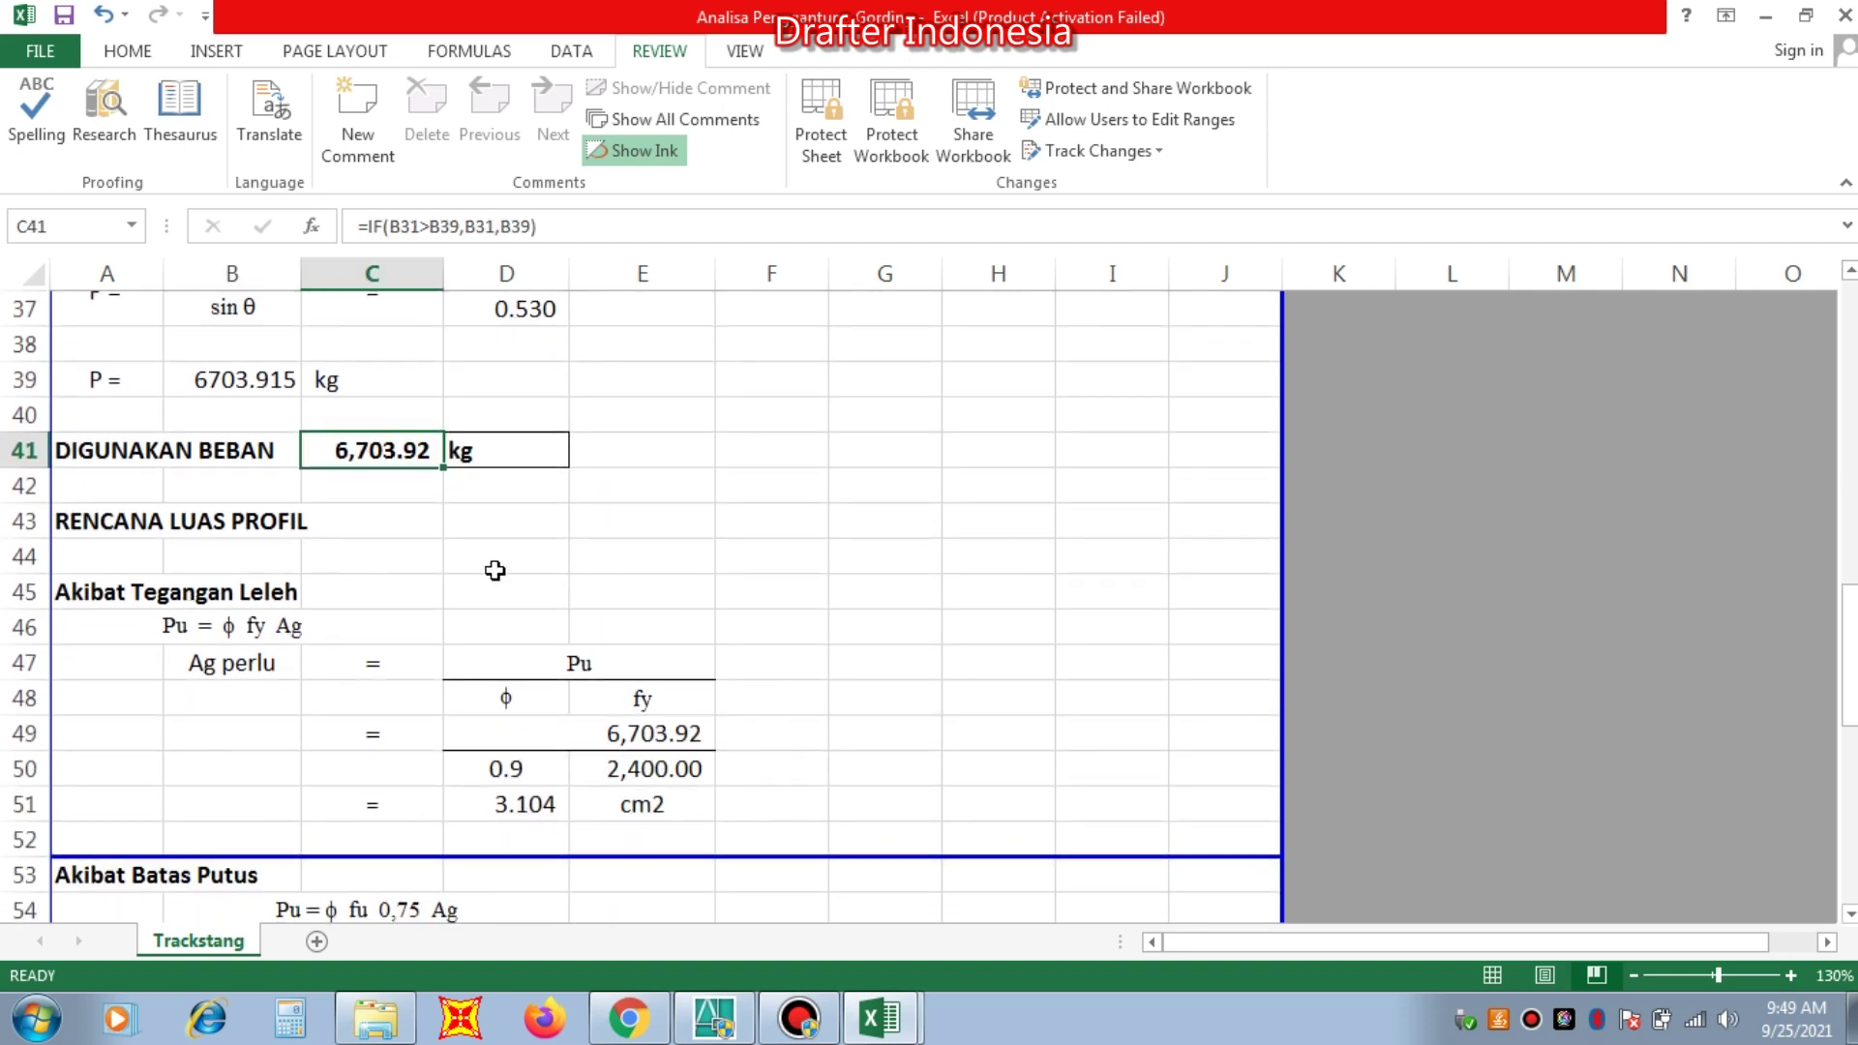
scroll(750, 697, "down", 2)
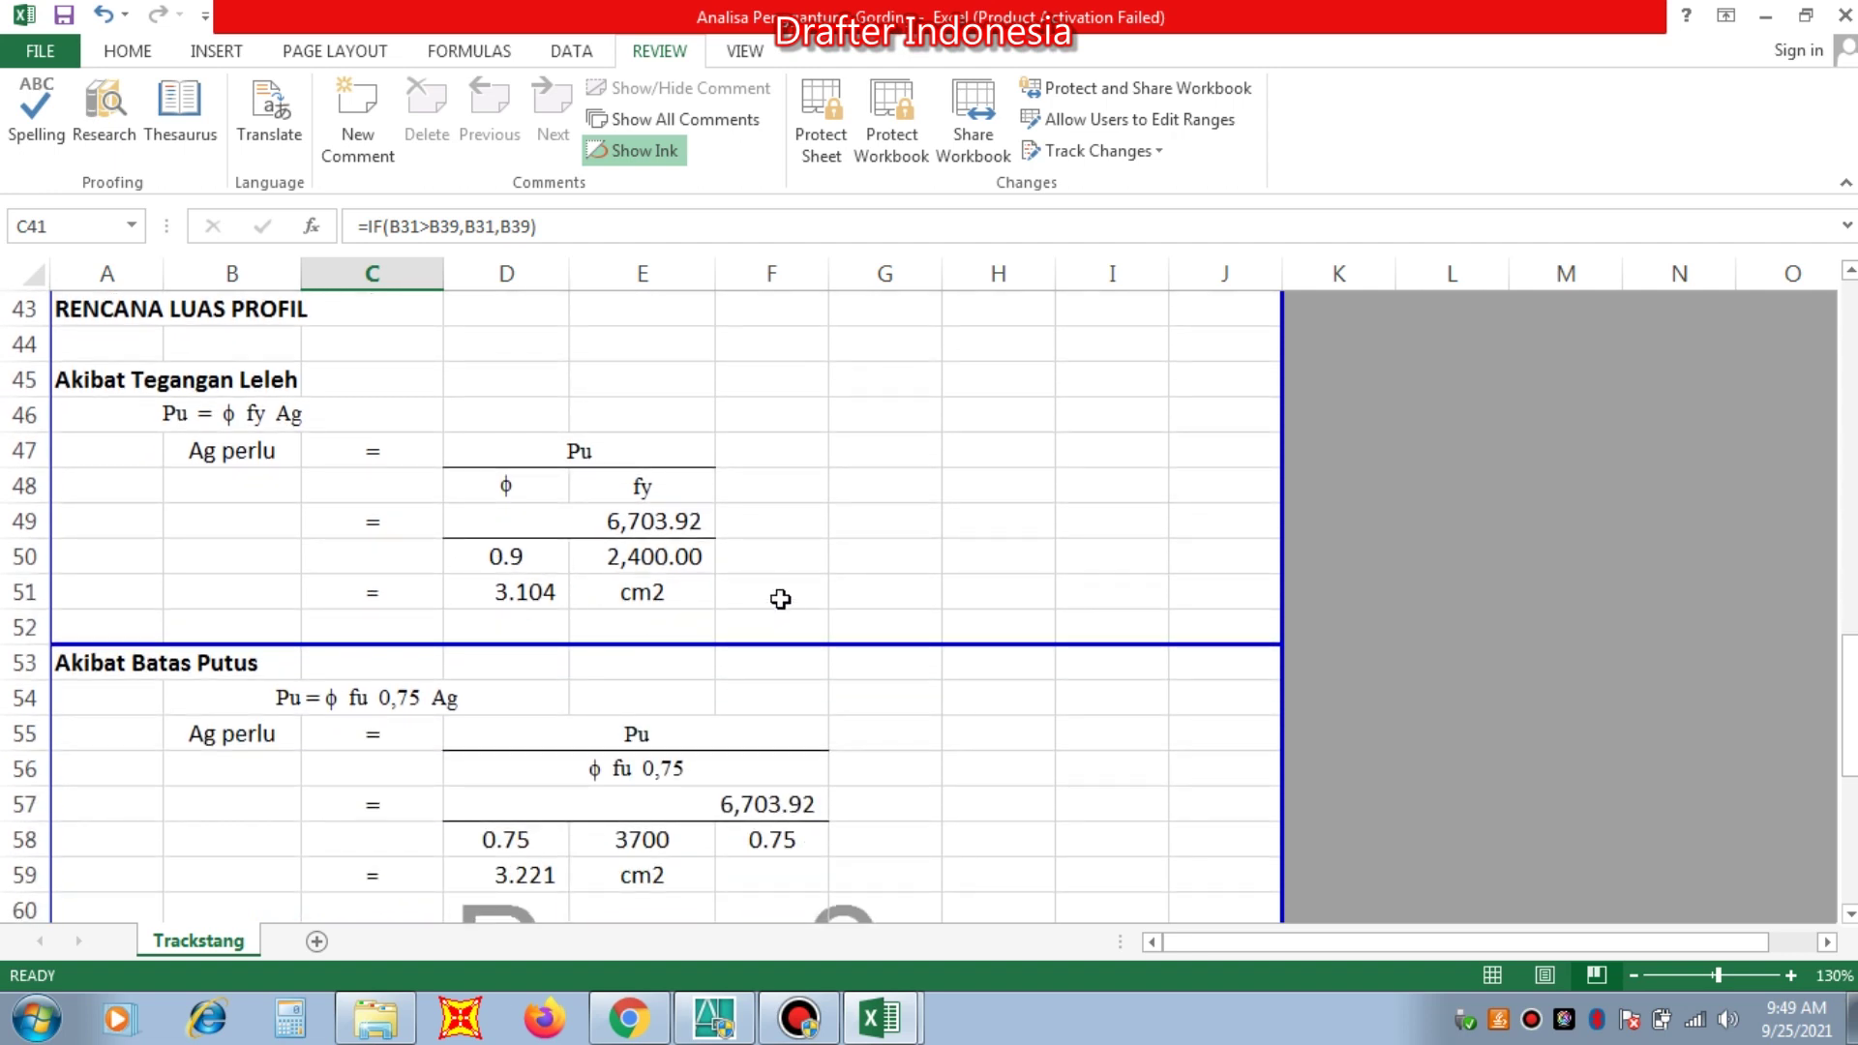
scroll(781, 594, "down", 1)
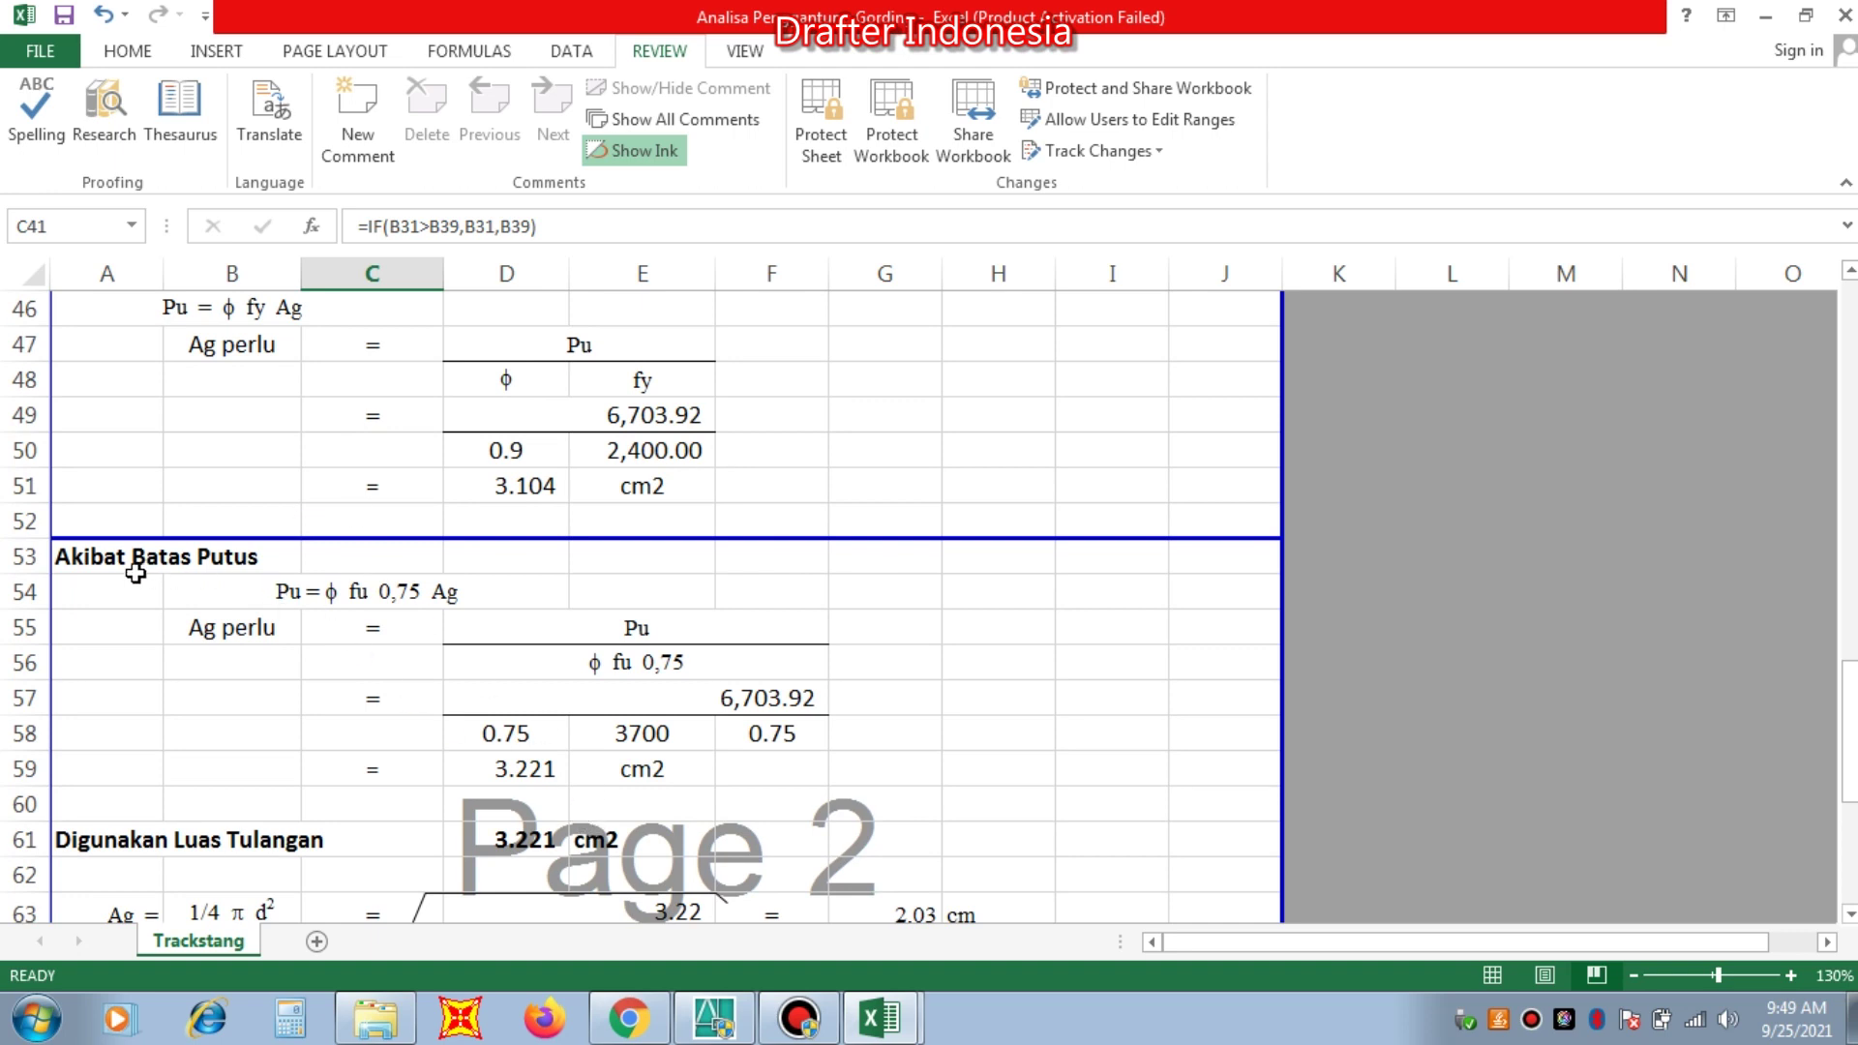
scroll(620, 726, "down", 3)
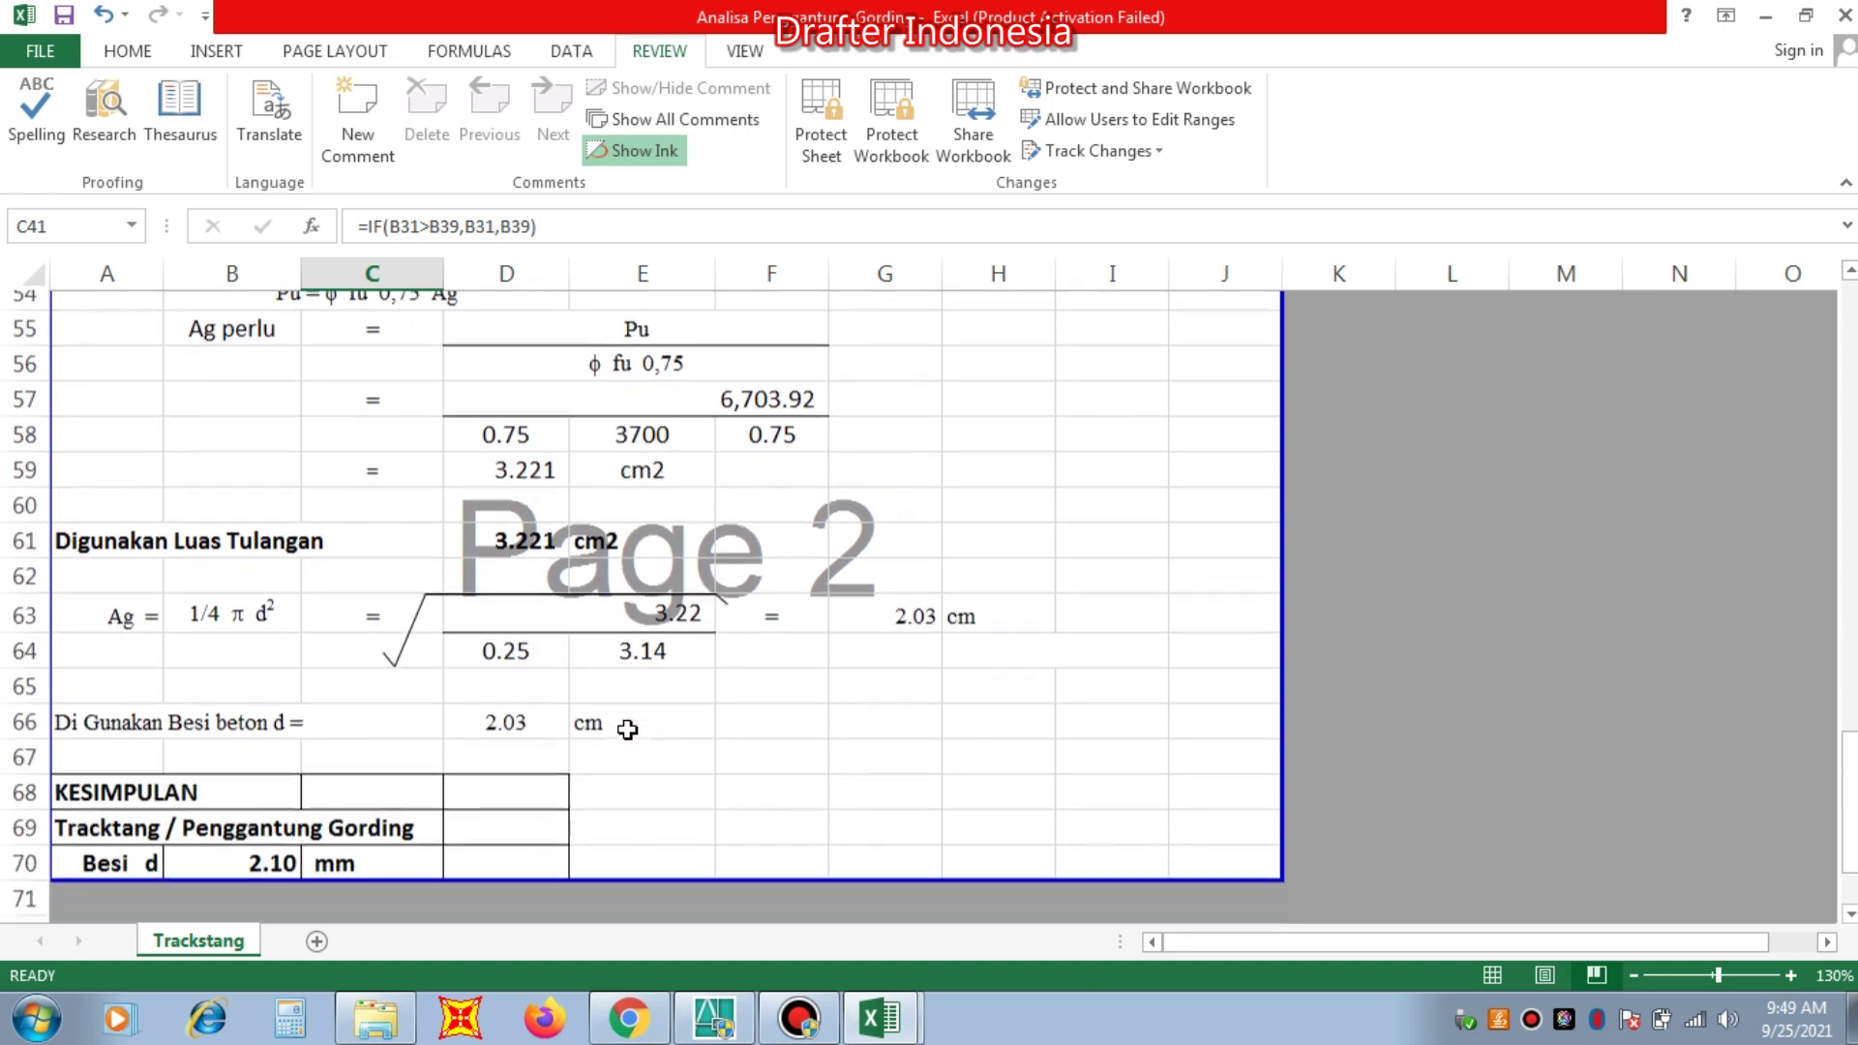
scroll(627, 724, "up", 1)
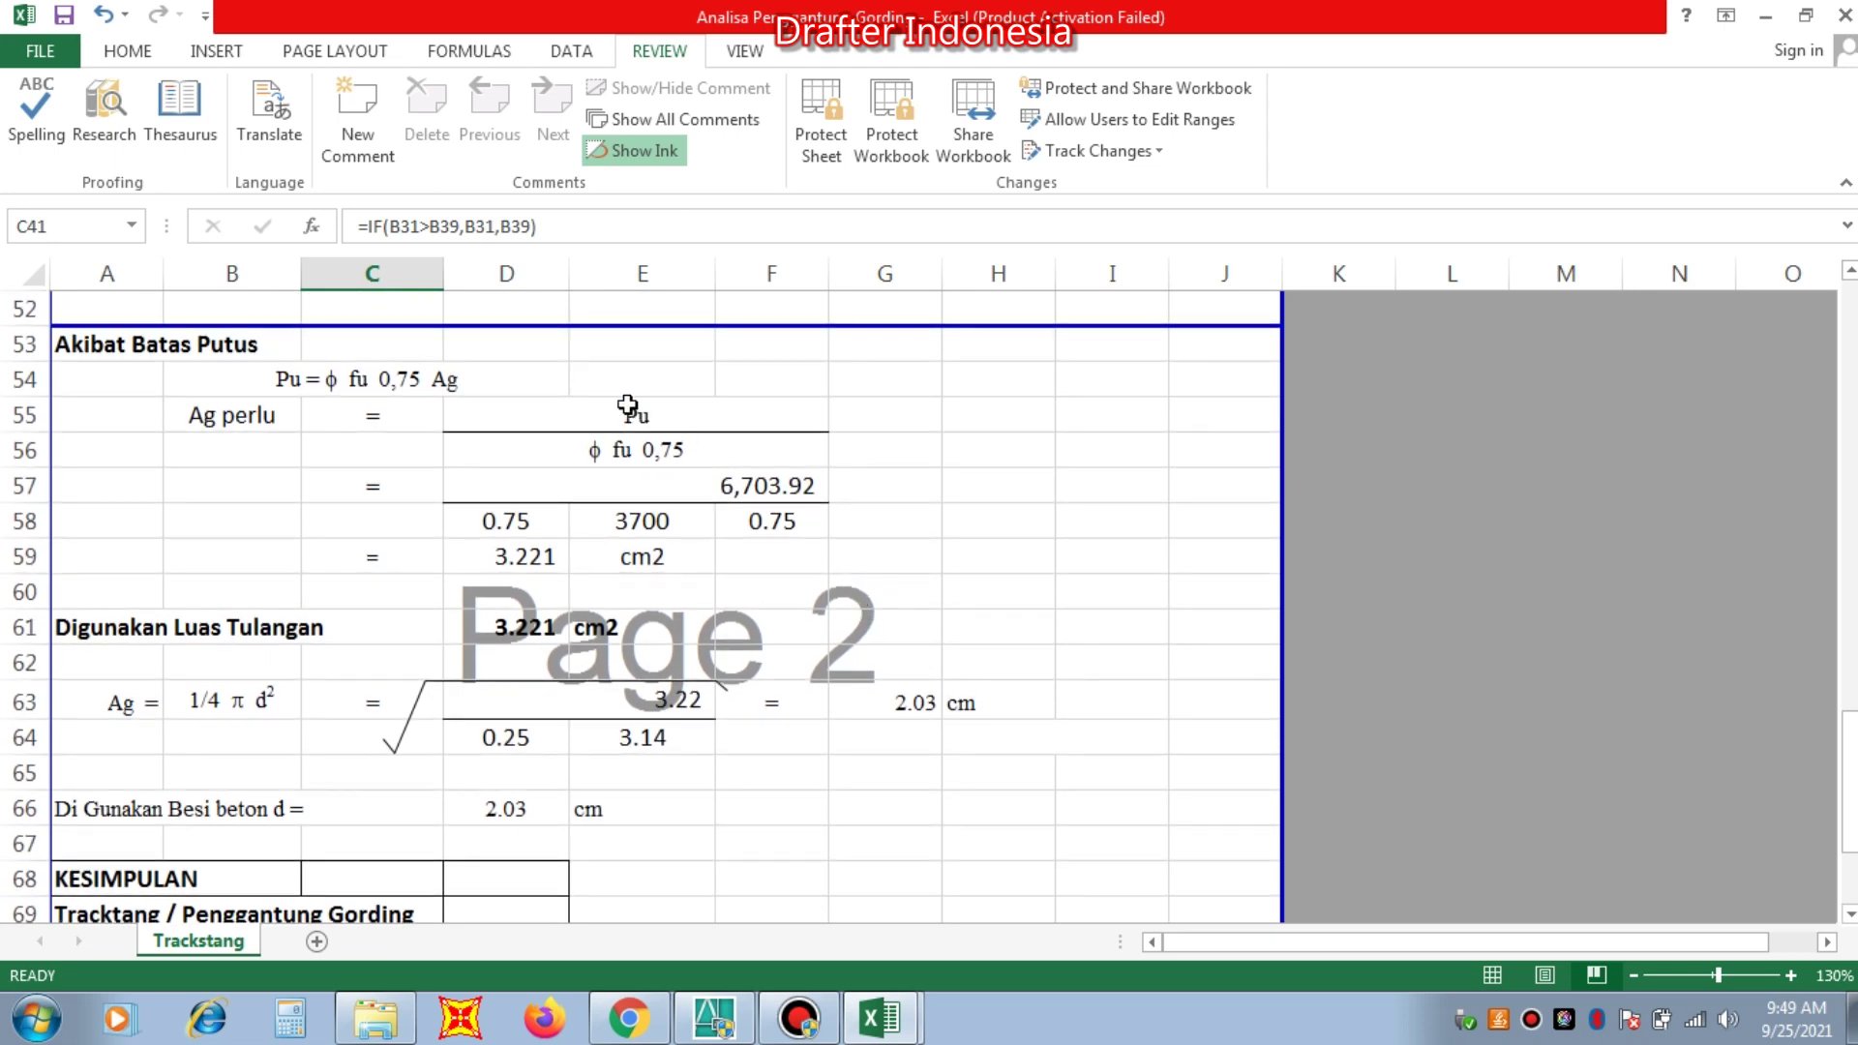
scroll(200, 622, "up", 1)
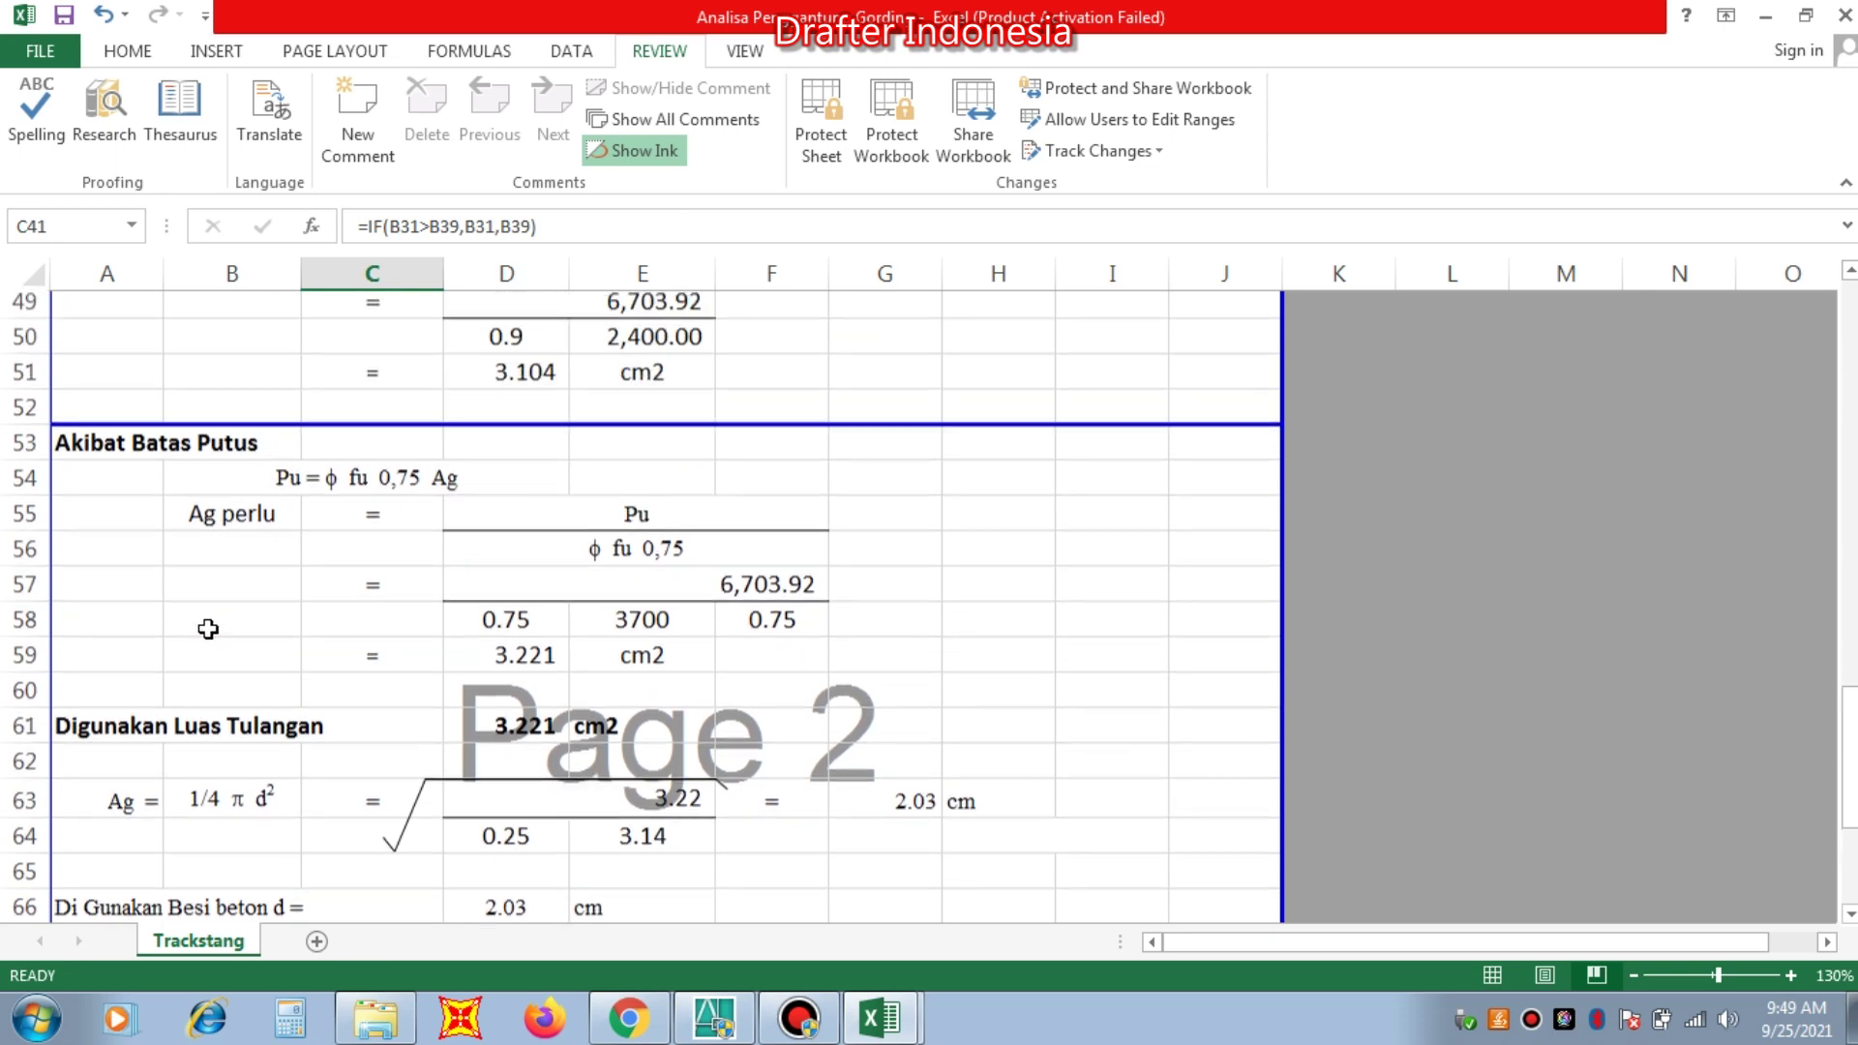
scroll(560, 830, "up", 1)
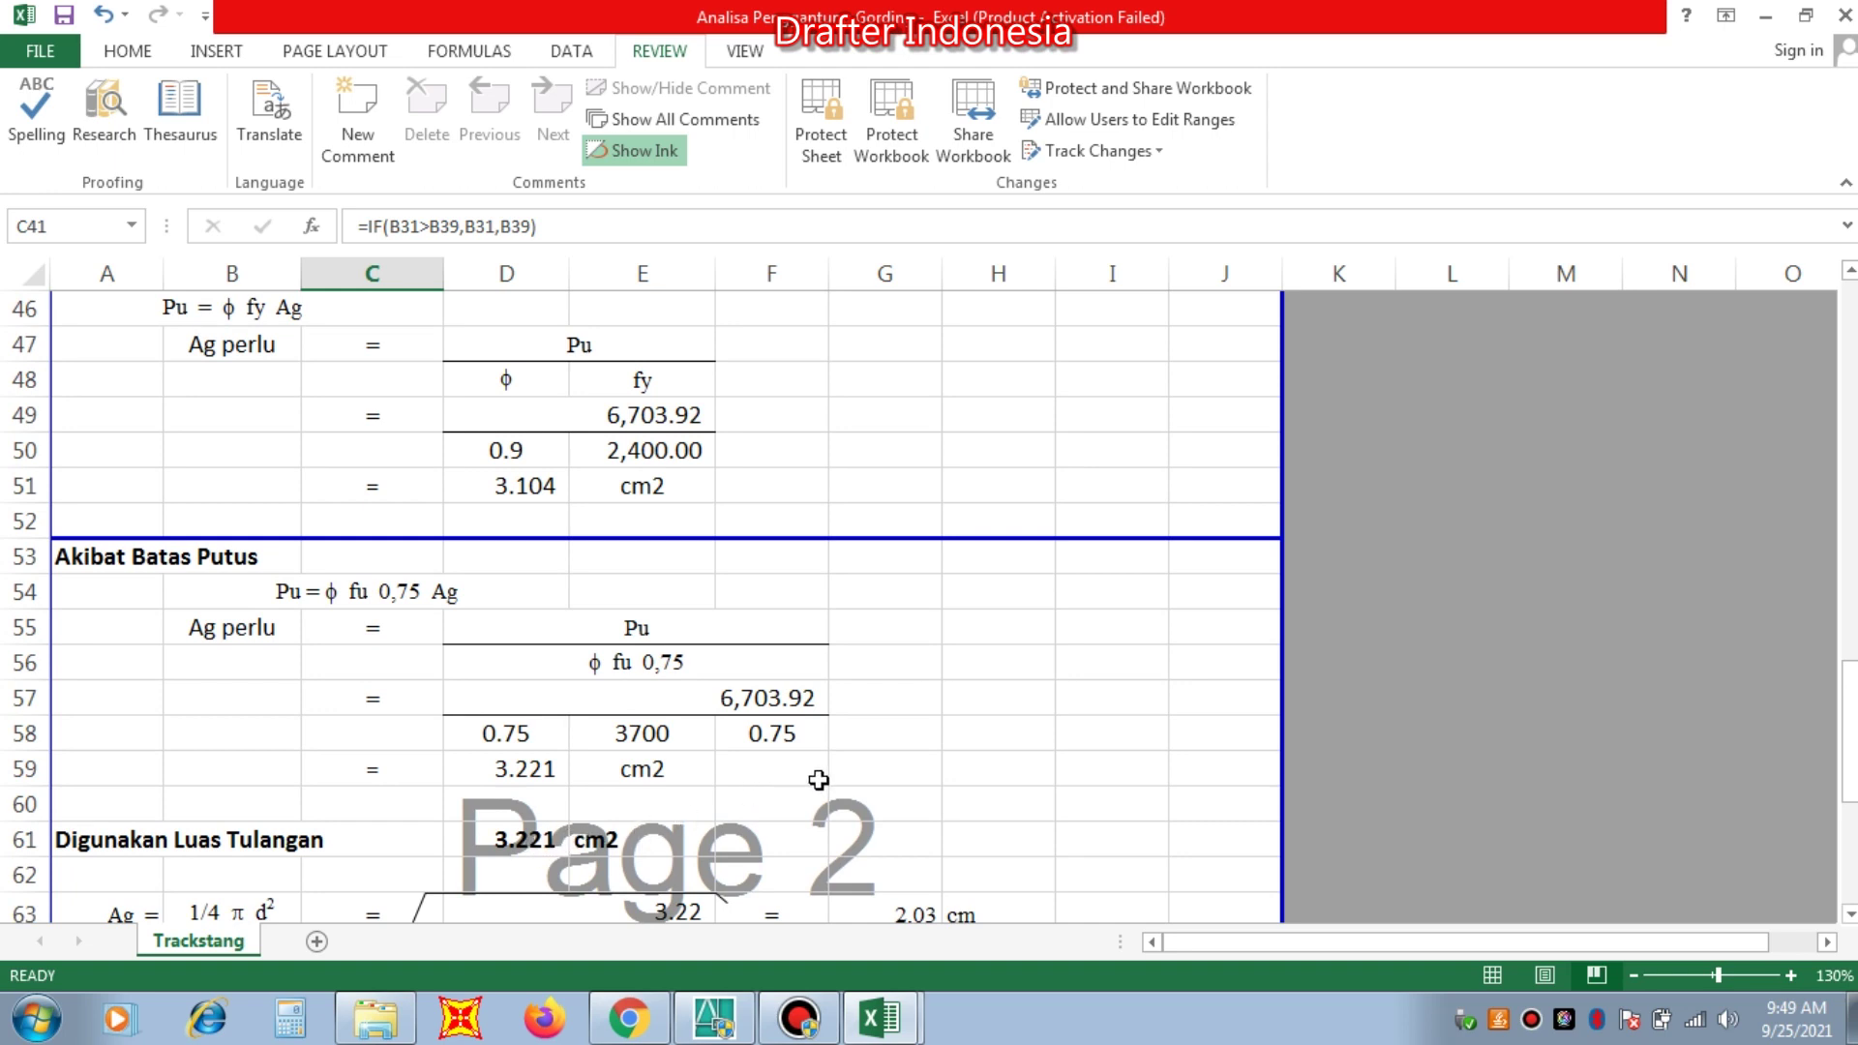
scroll(765, 788, "up", 2)
scroll(643, 765, "down", 3)
scroll(542, 759, "up", 2)
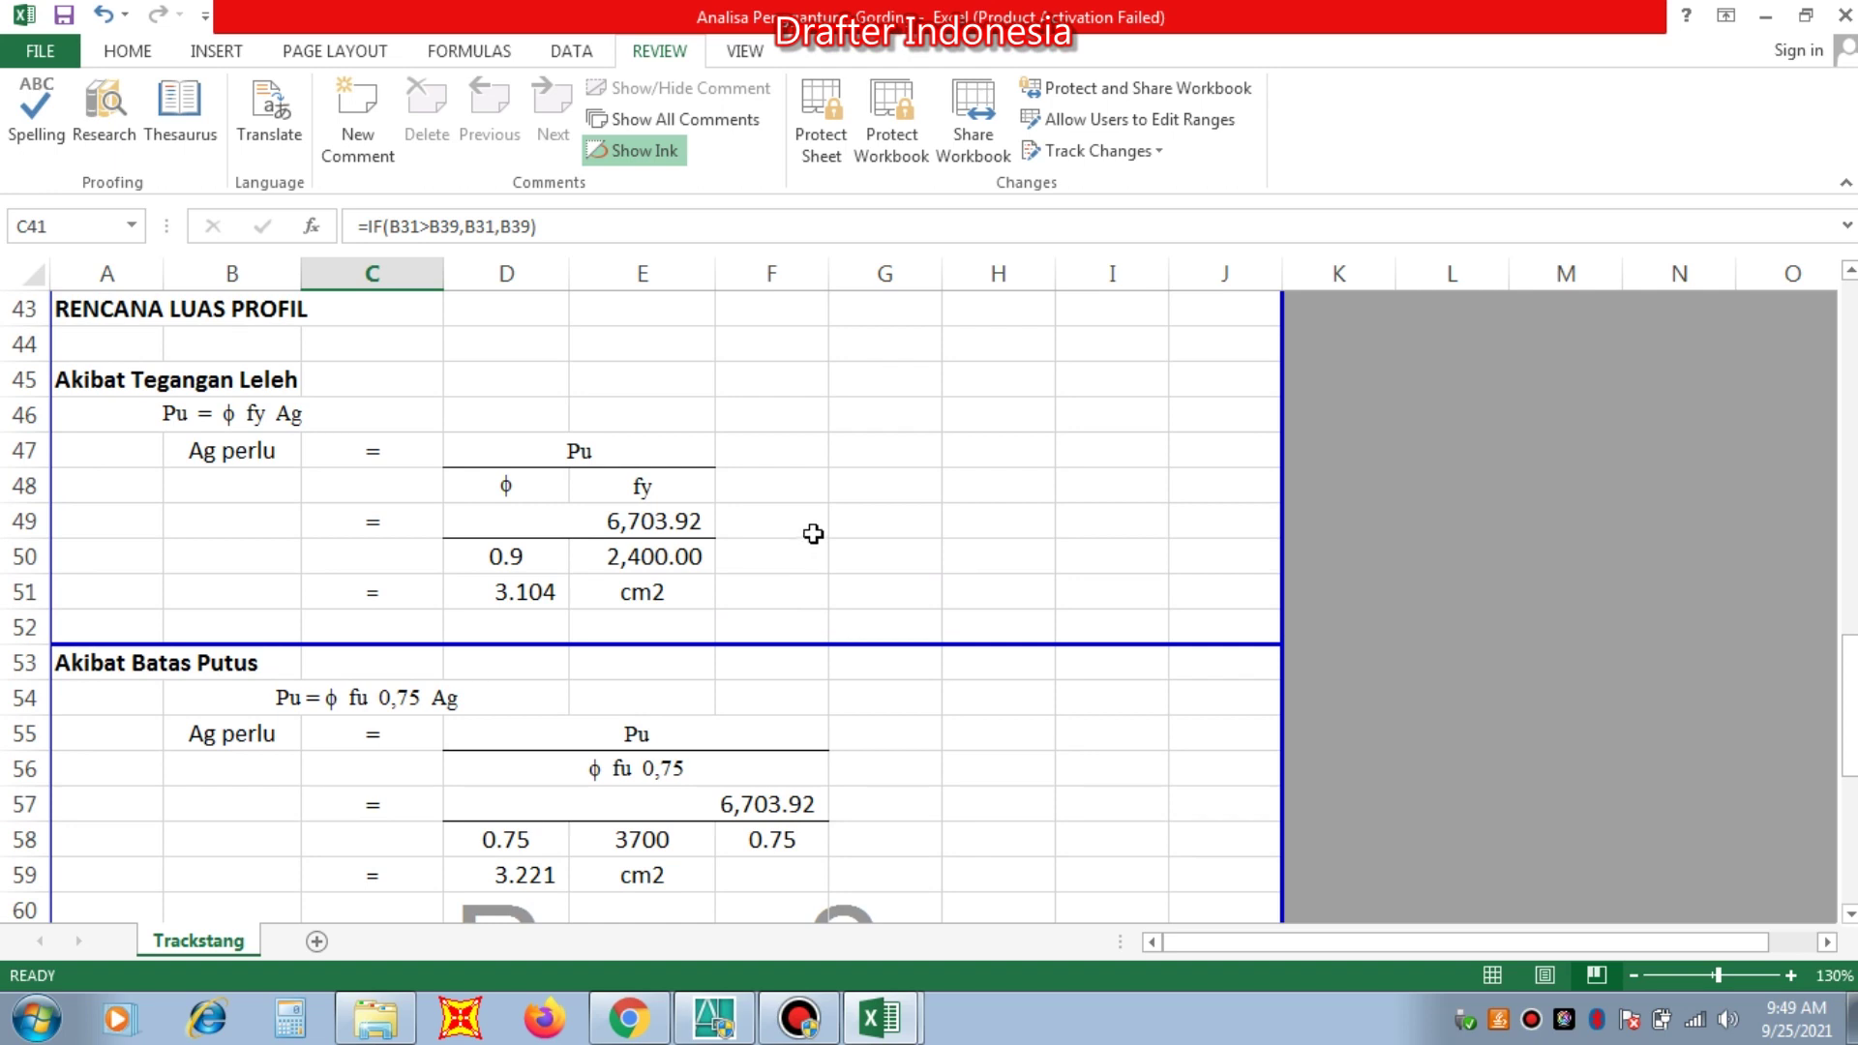
scroll(813, 533, "down", 1)
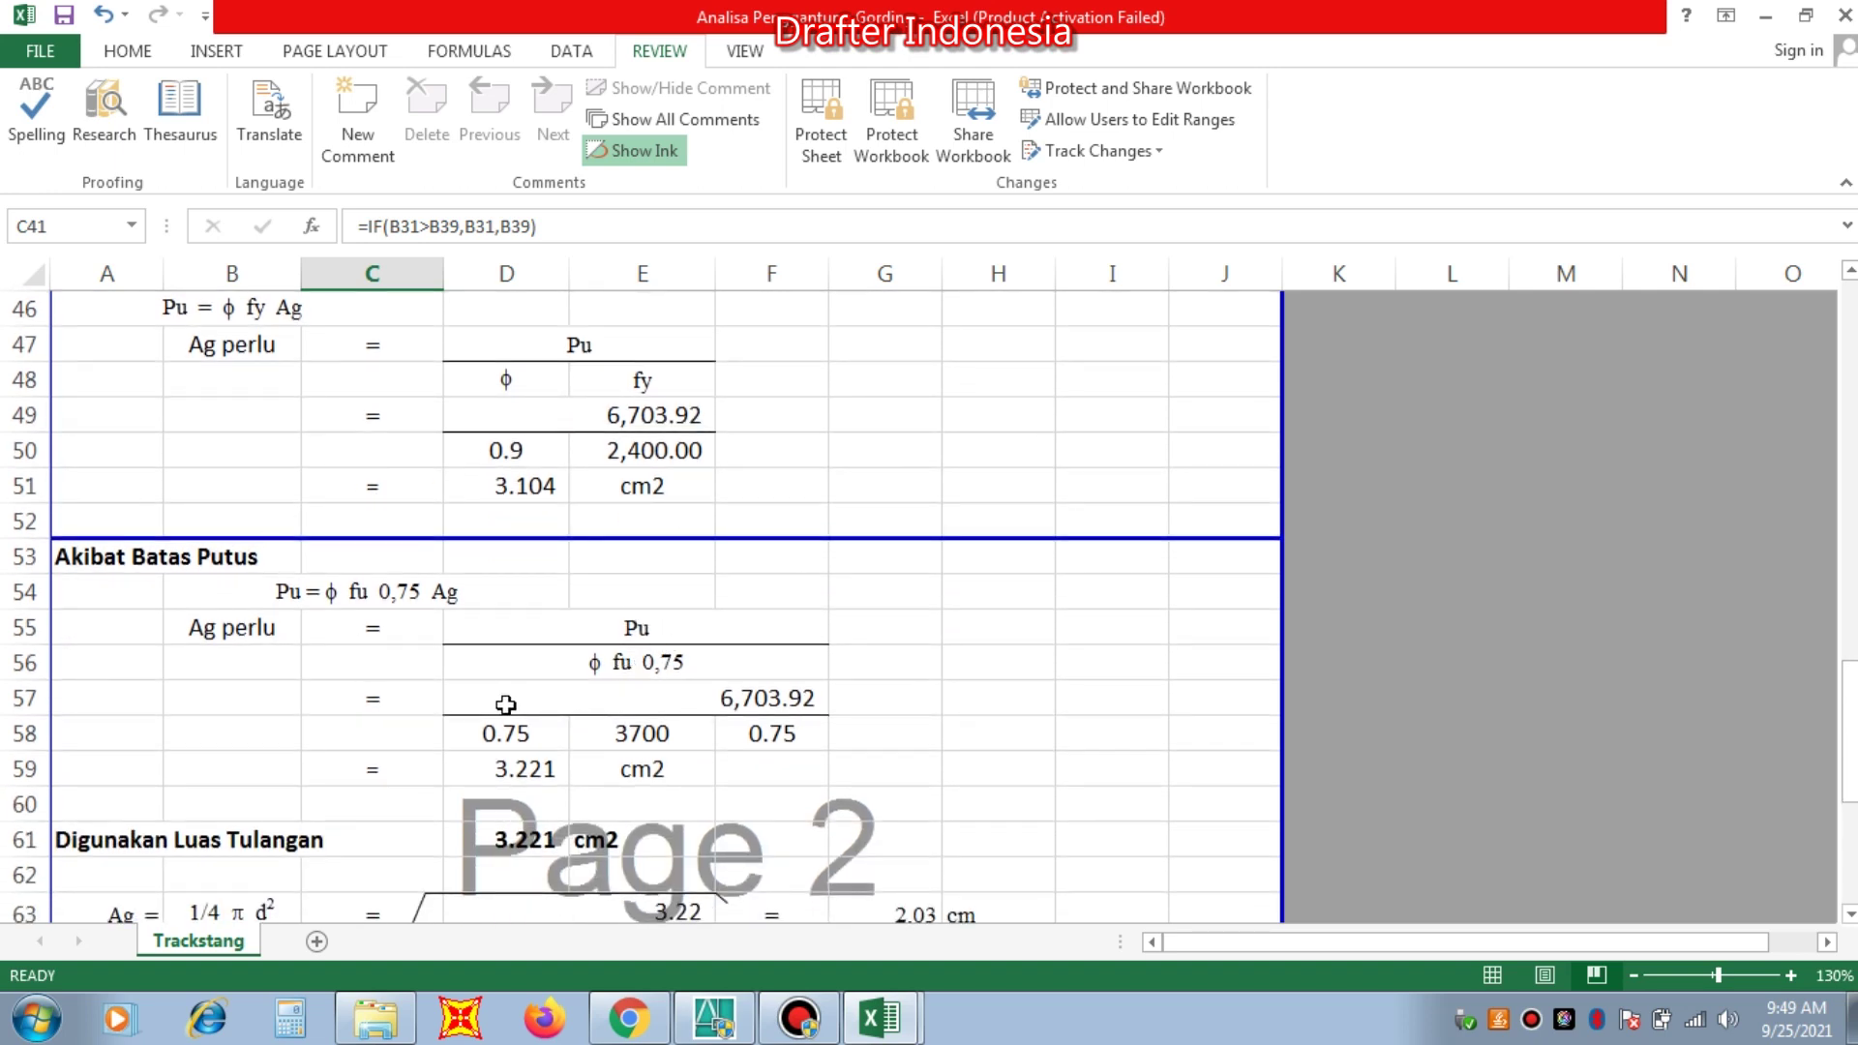
scroll(502, 706, "up", 1)
scroll(502, 705, "down", 2)
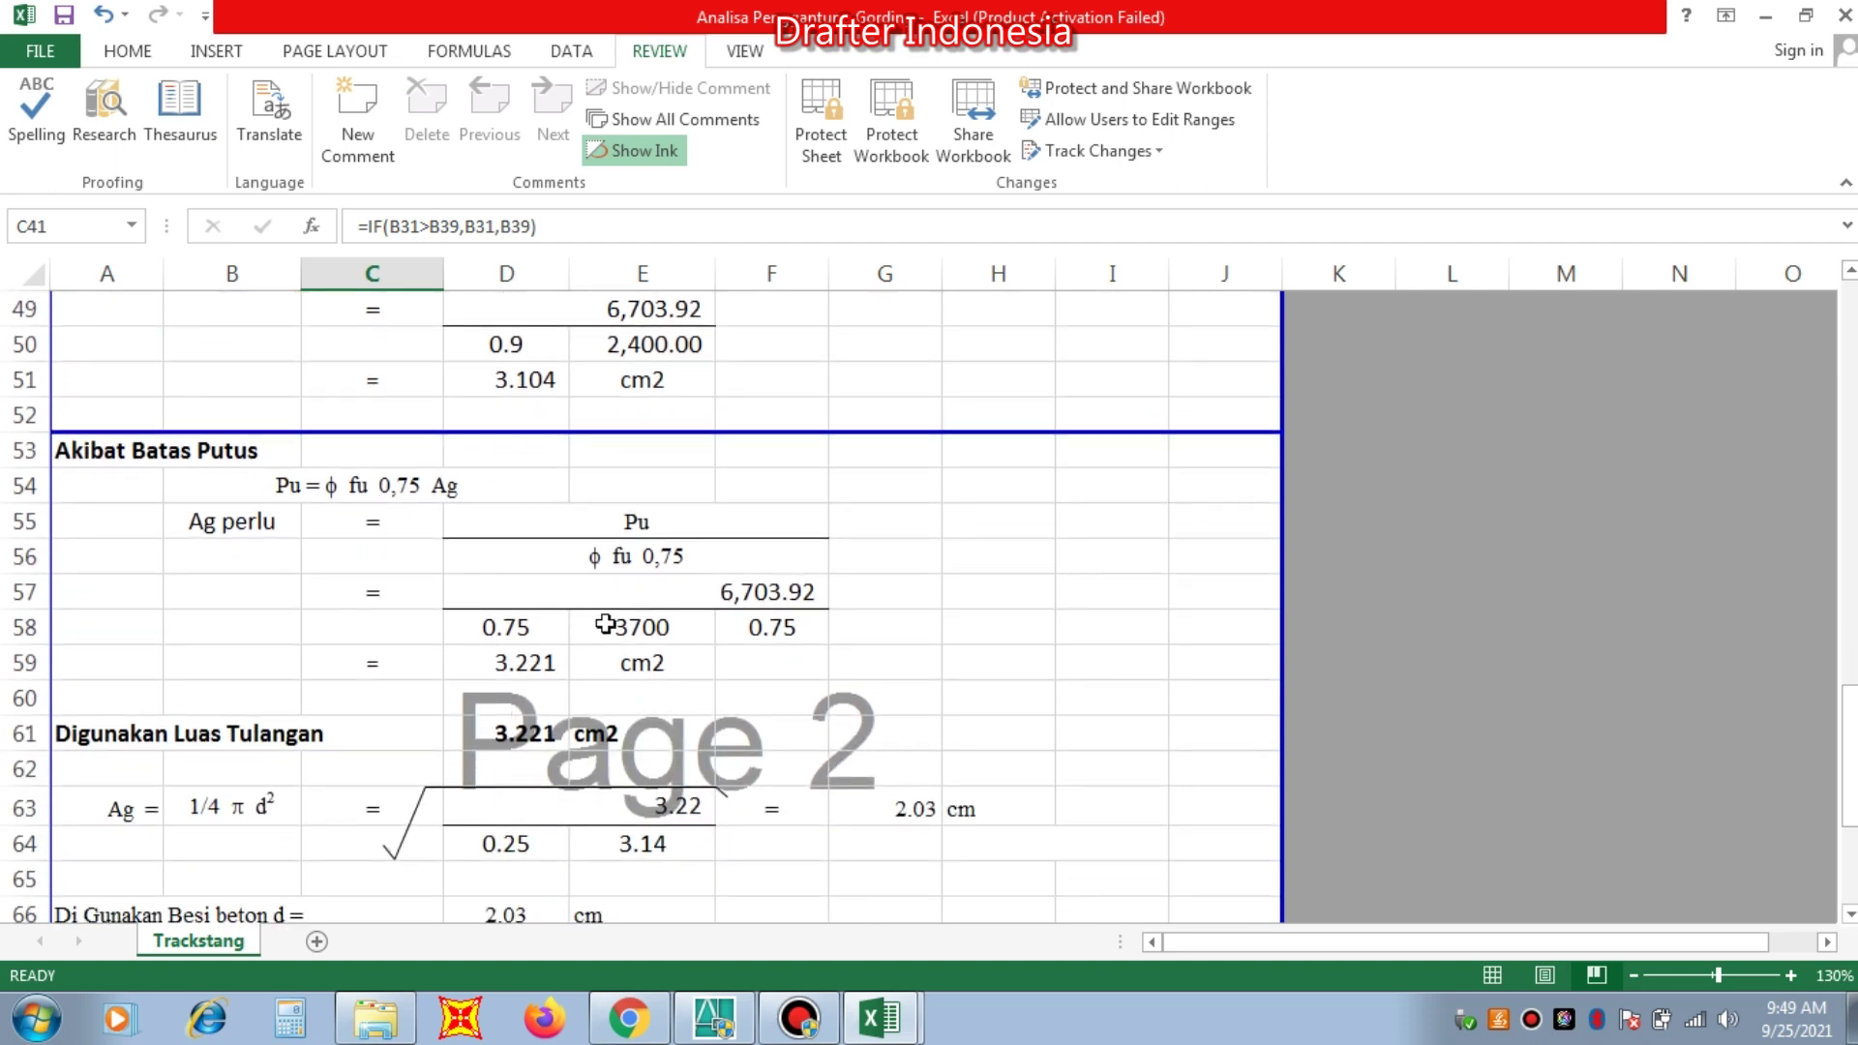
scroll(537, 721, "up", 1)
scroll(529, 684, "down", 2)
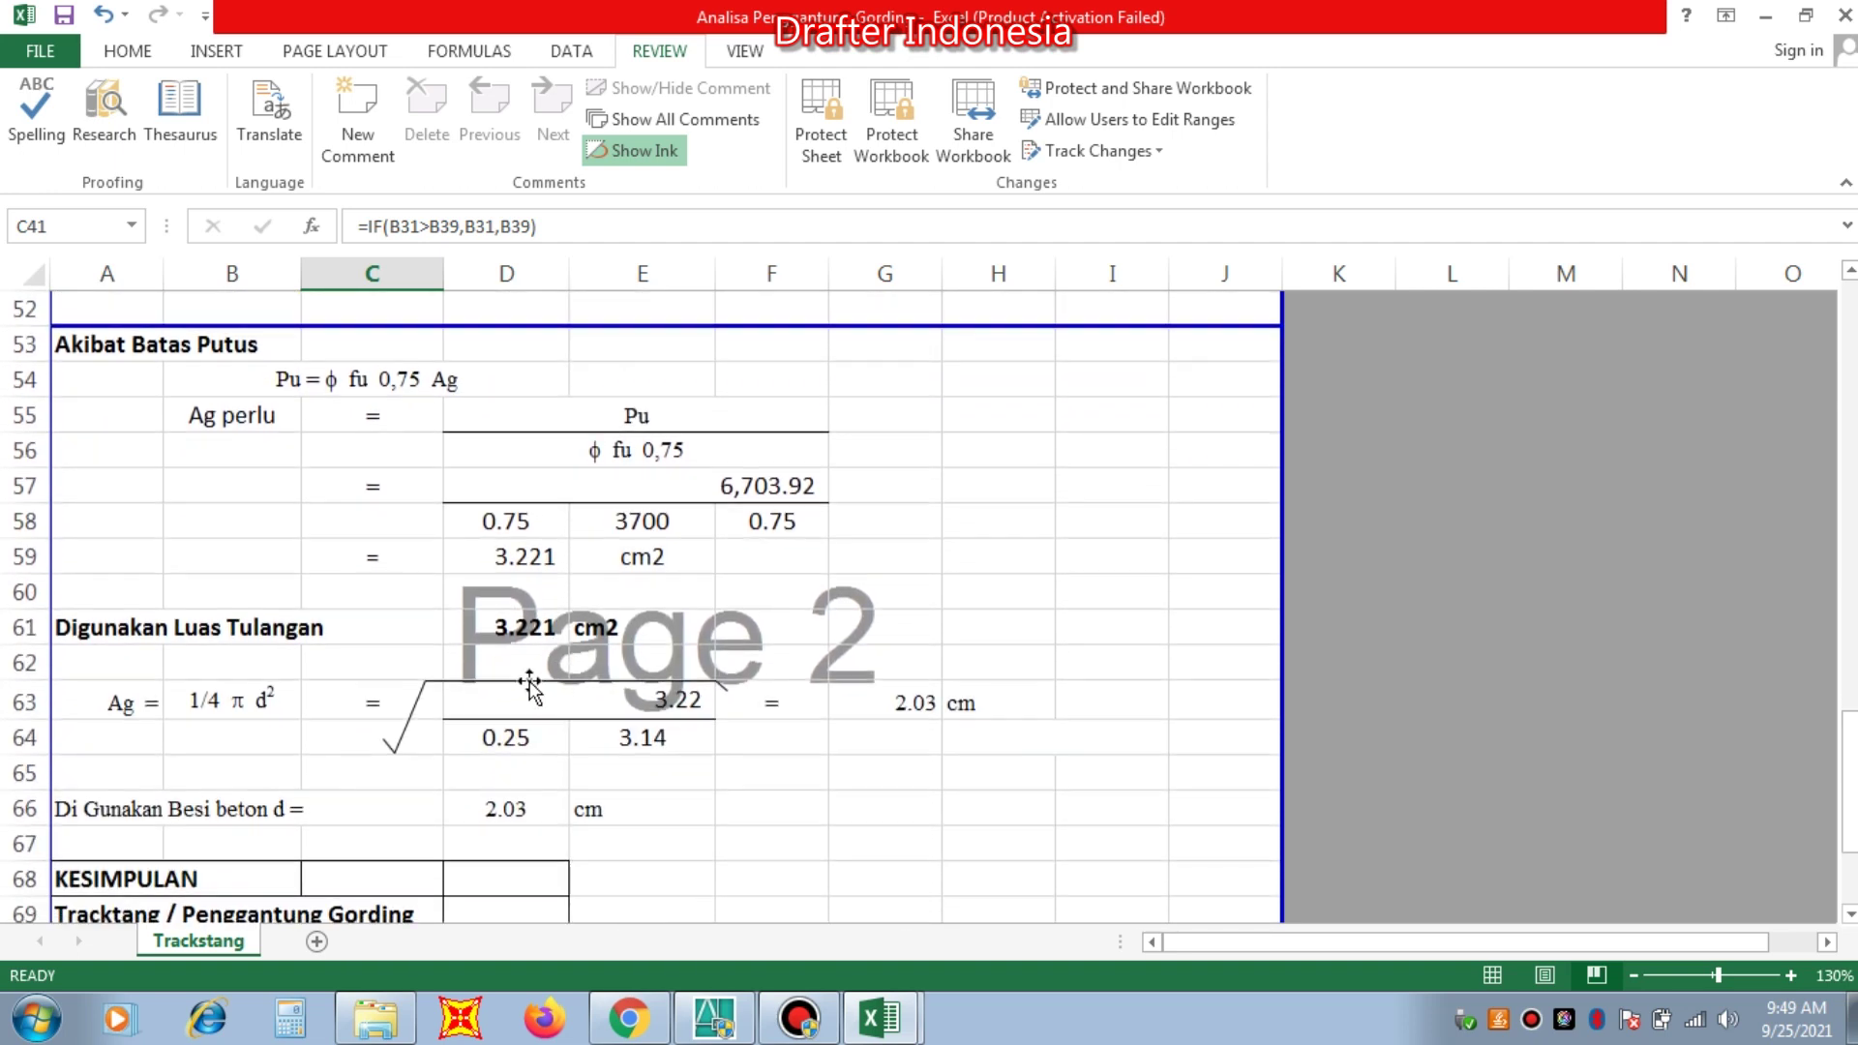
Step: Inspect the formulas for Digunakan Luas Tulangan in D61 and the Besi beton diameter in D66
left_click(523, 629)
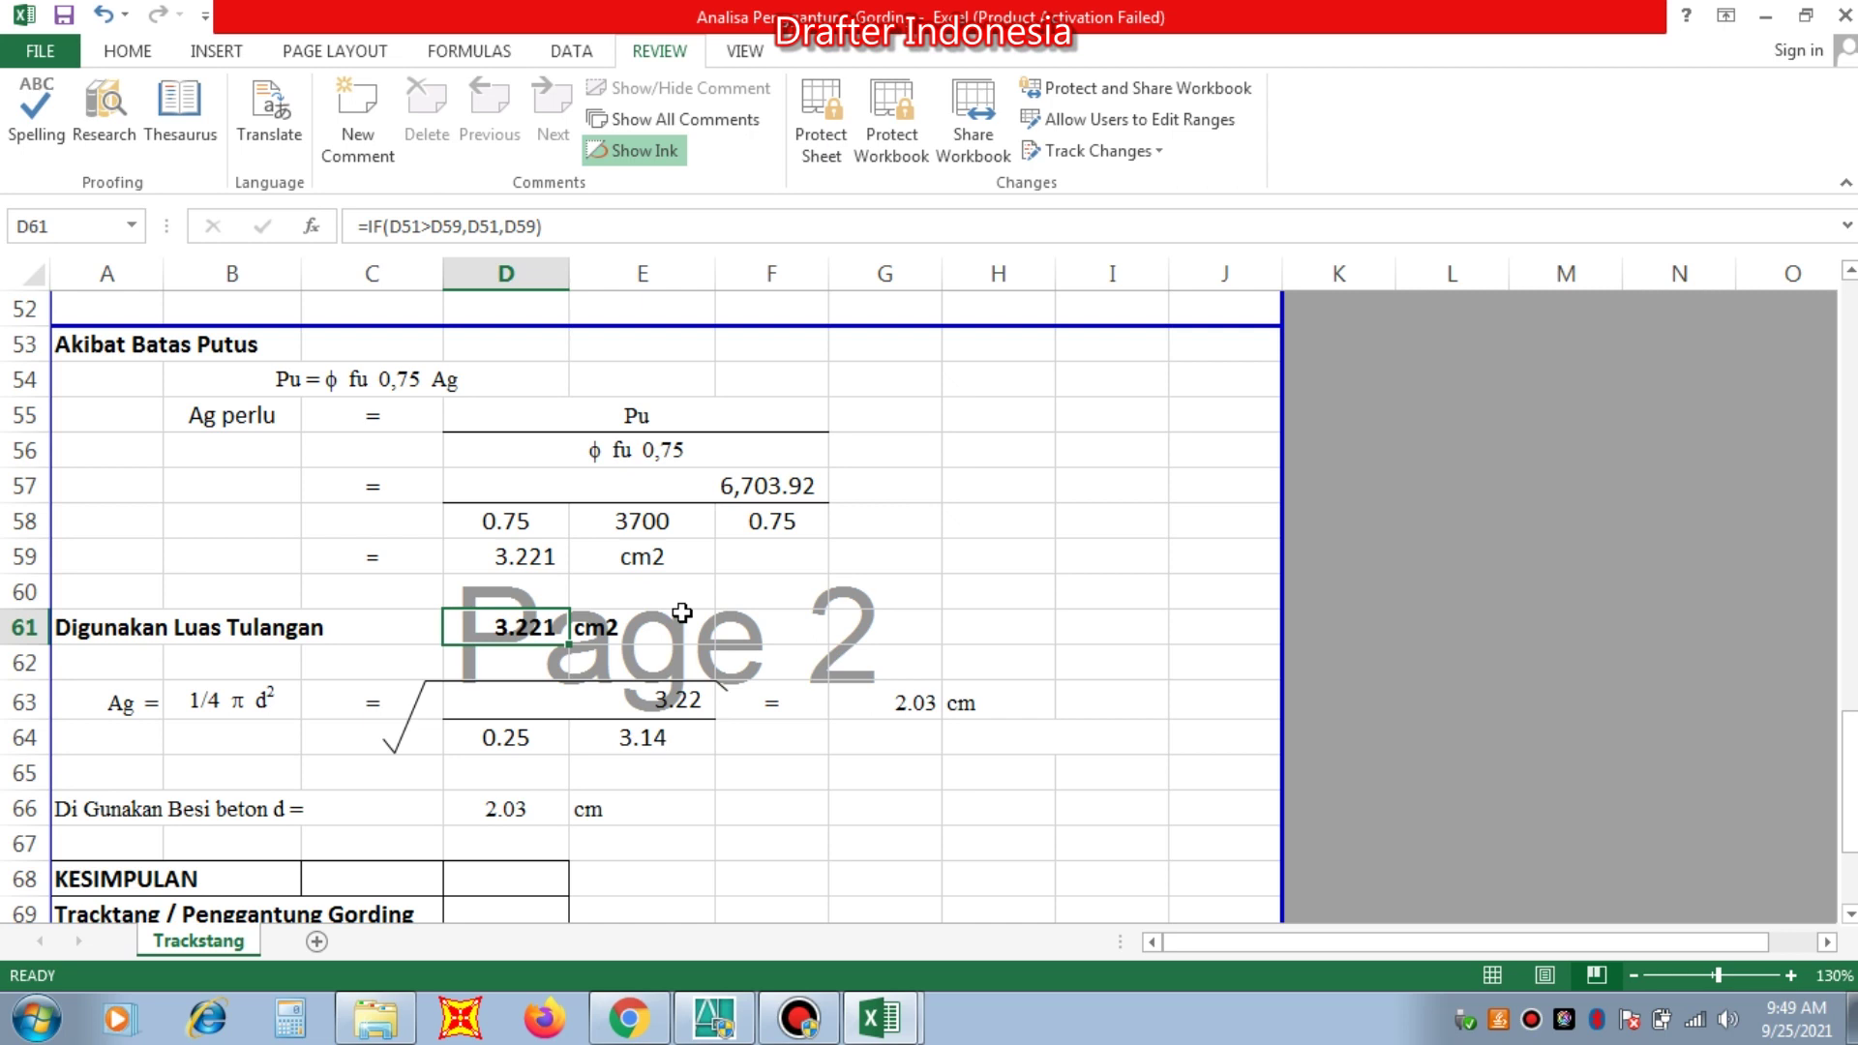
scroll(682, 613, "up", 1)
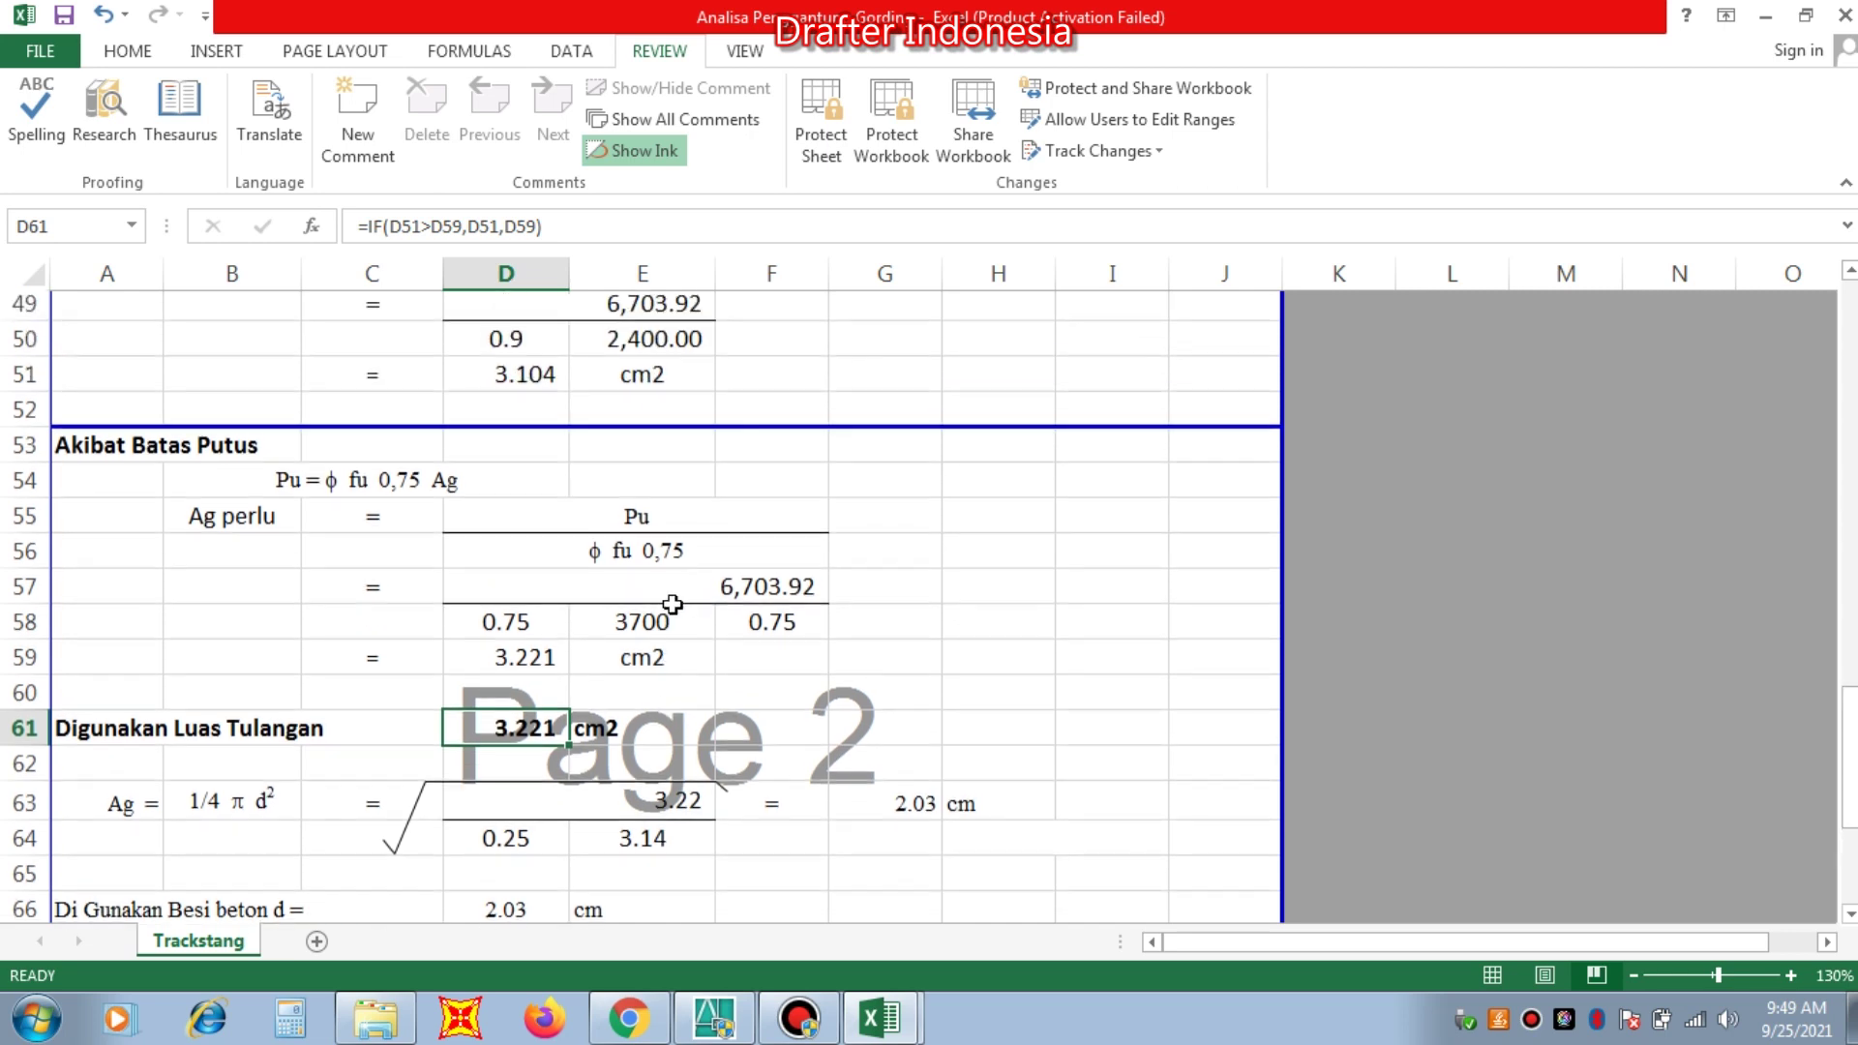
scroll(660, 581, "down", 2)
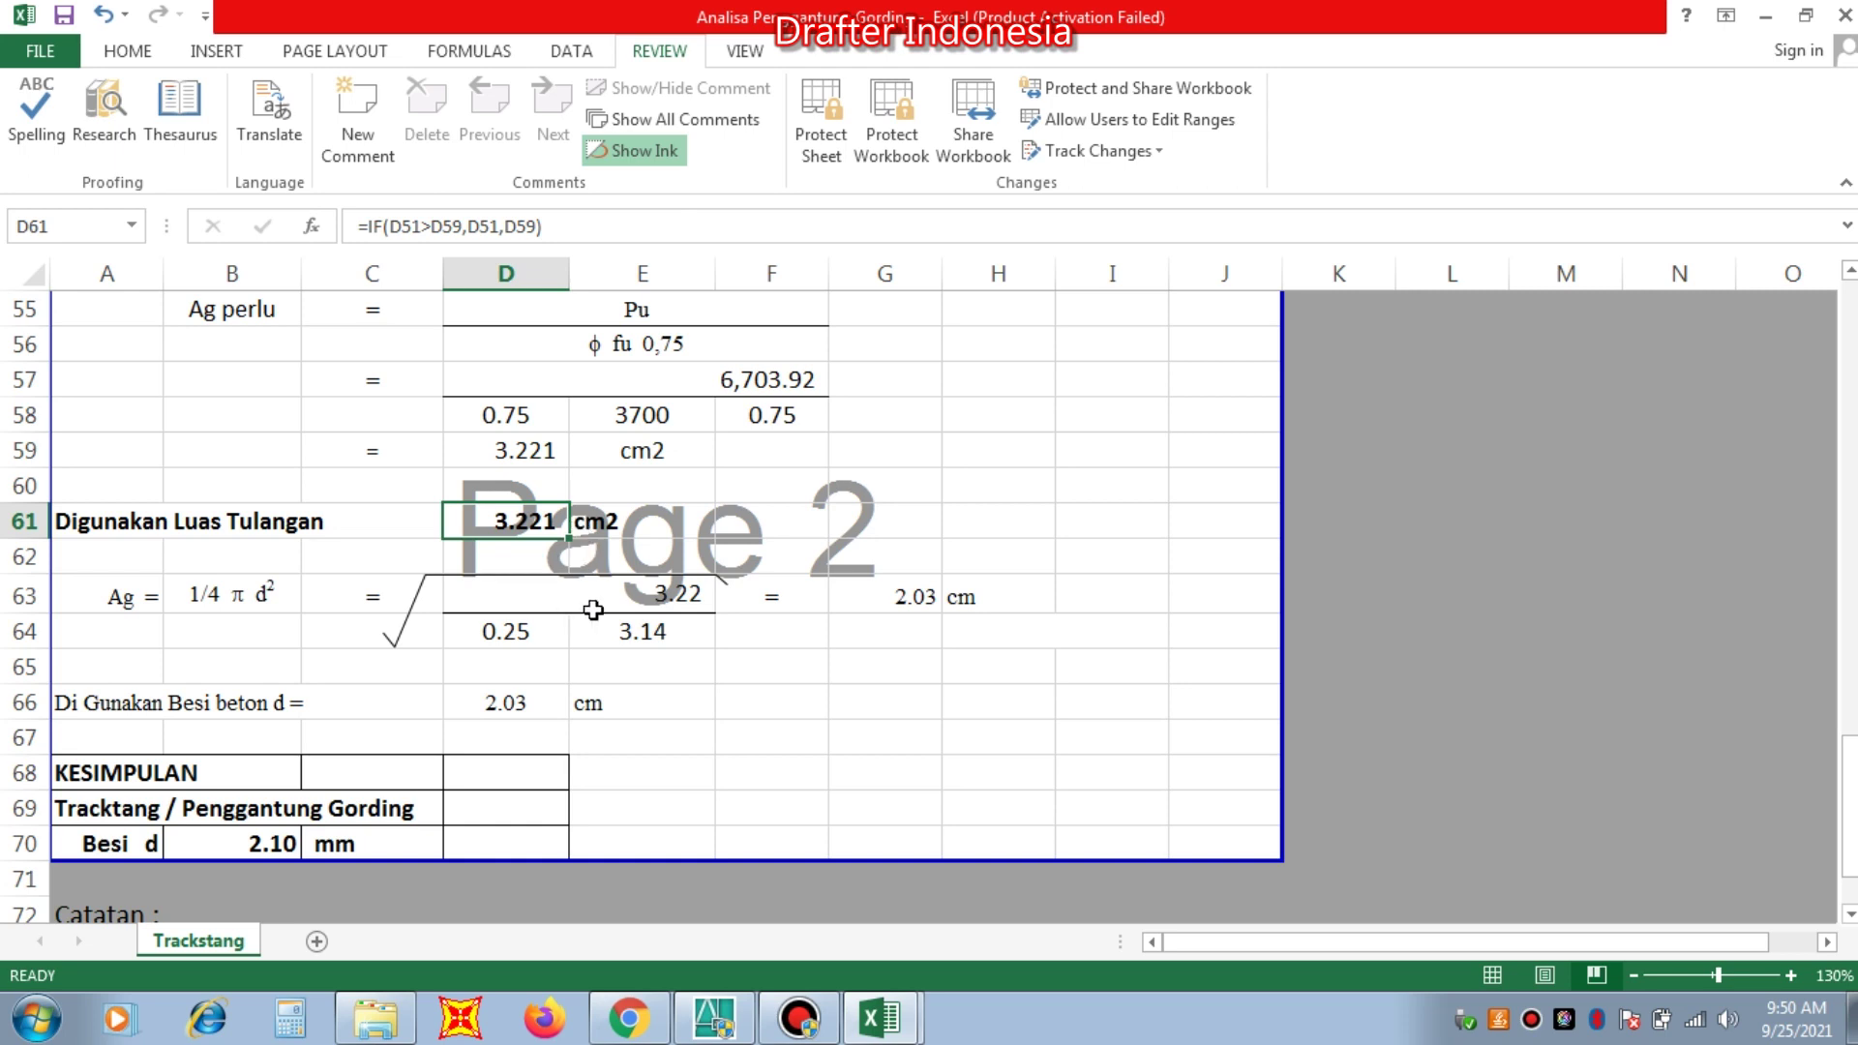
scroll(232, 590, "down", 1)
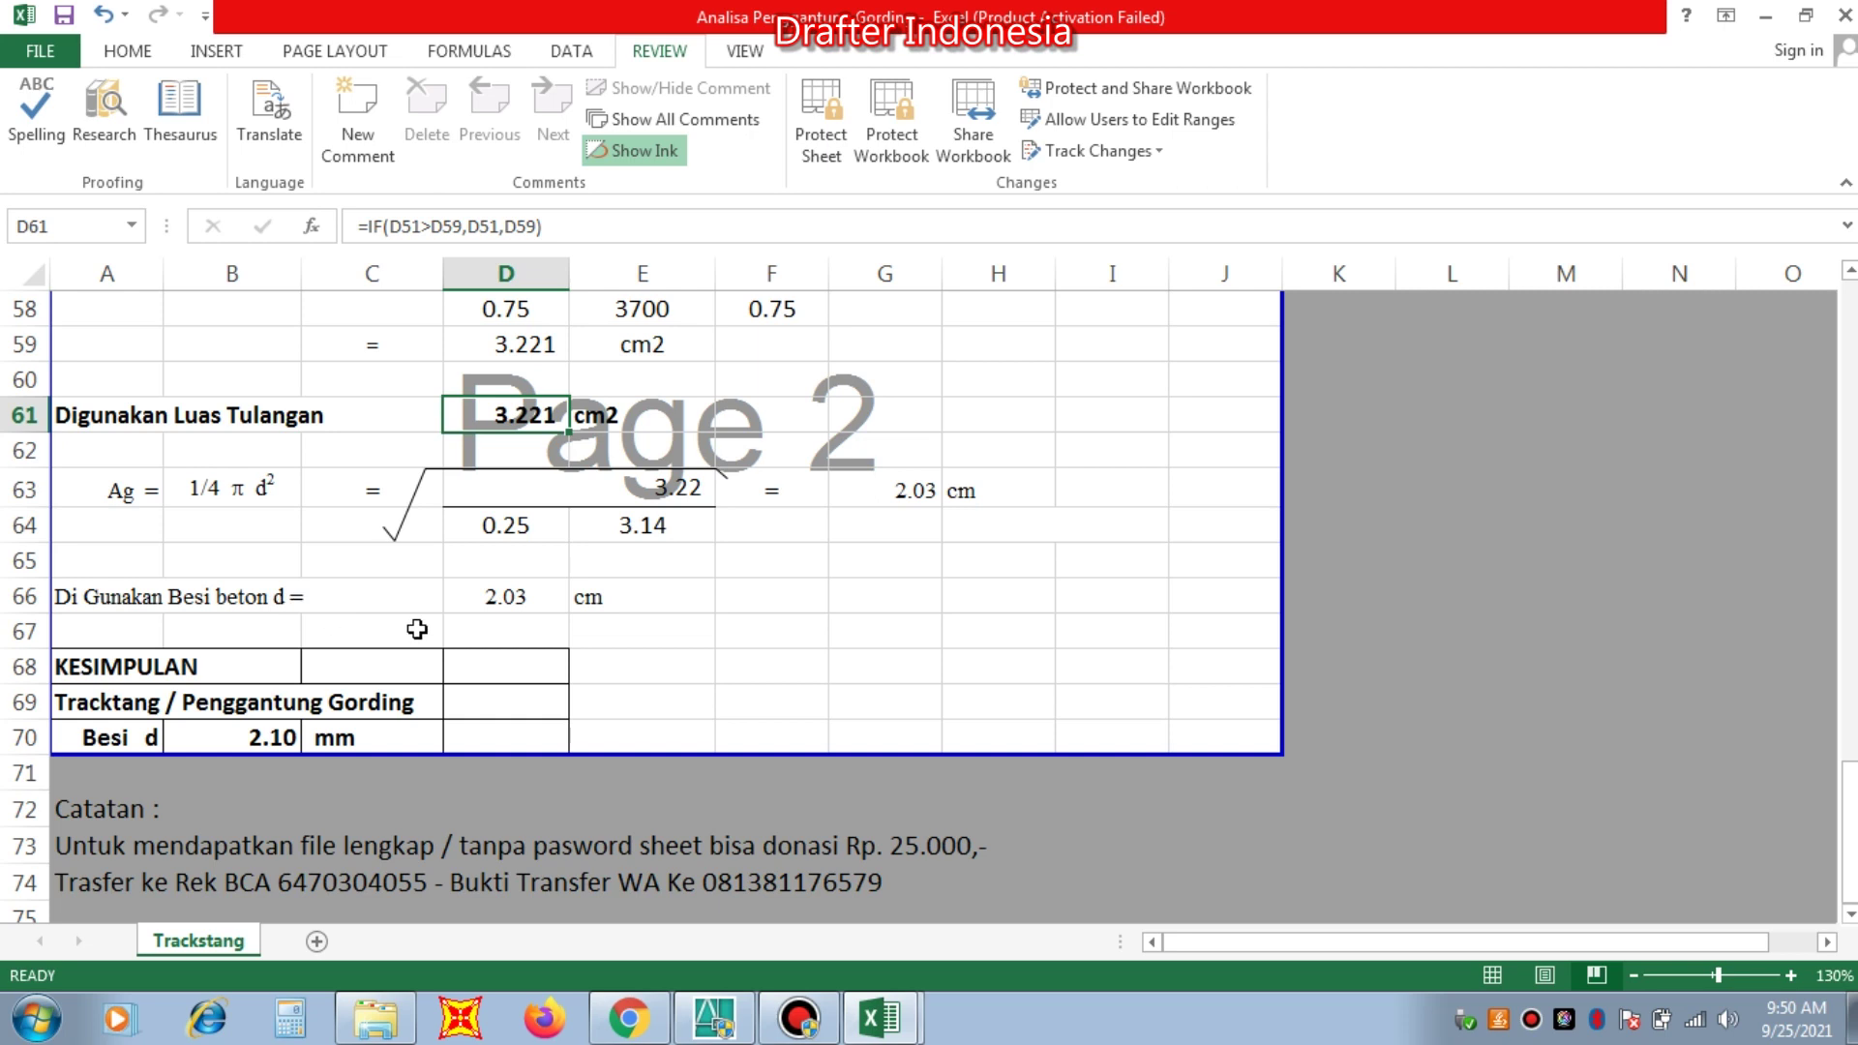
left_click(499, 598)
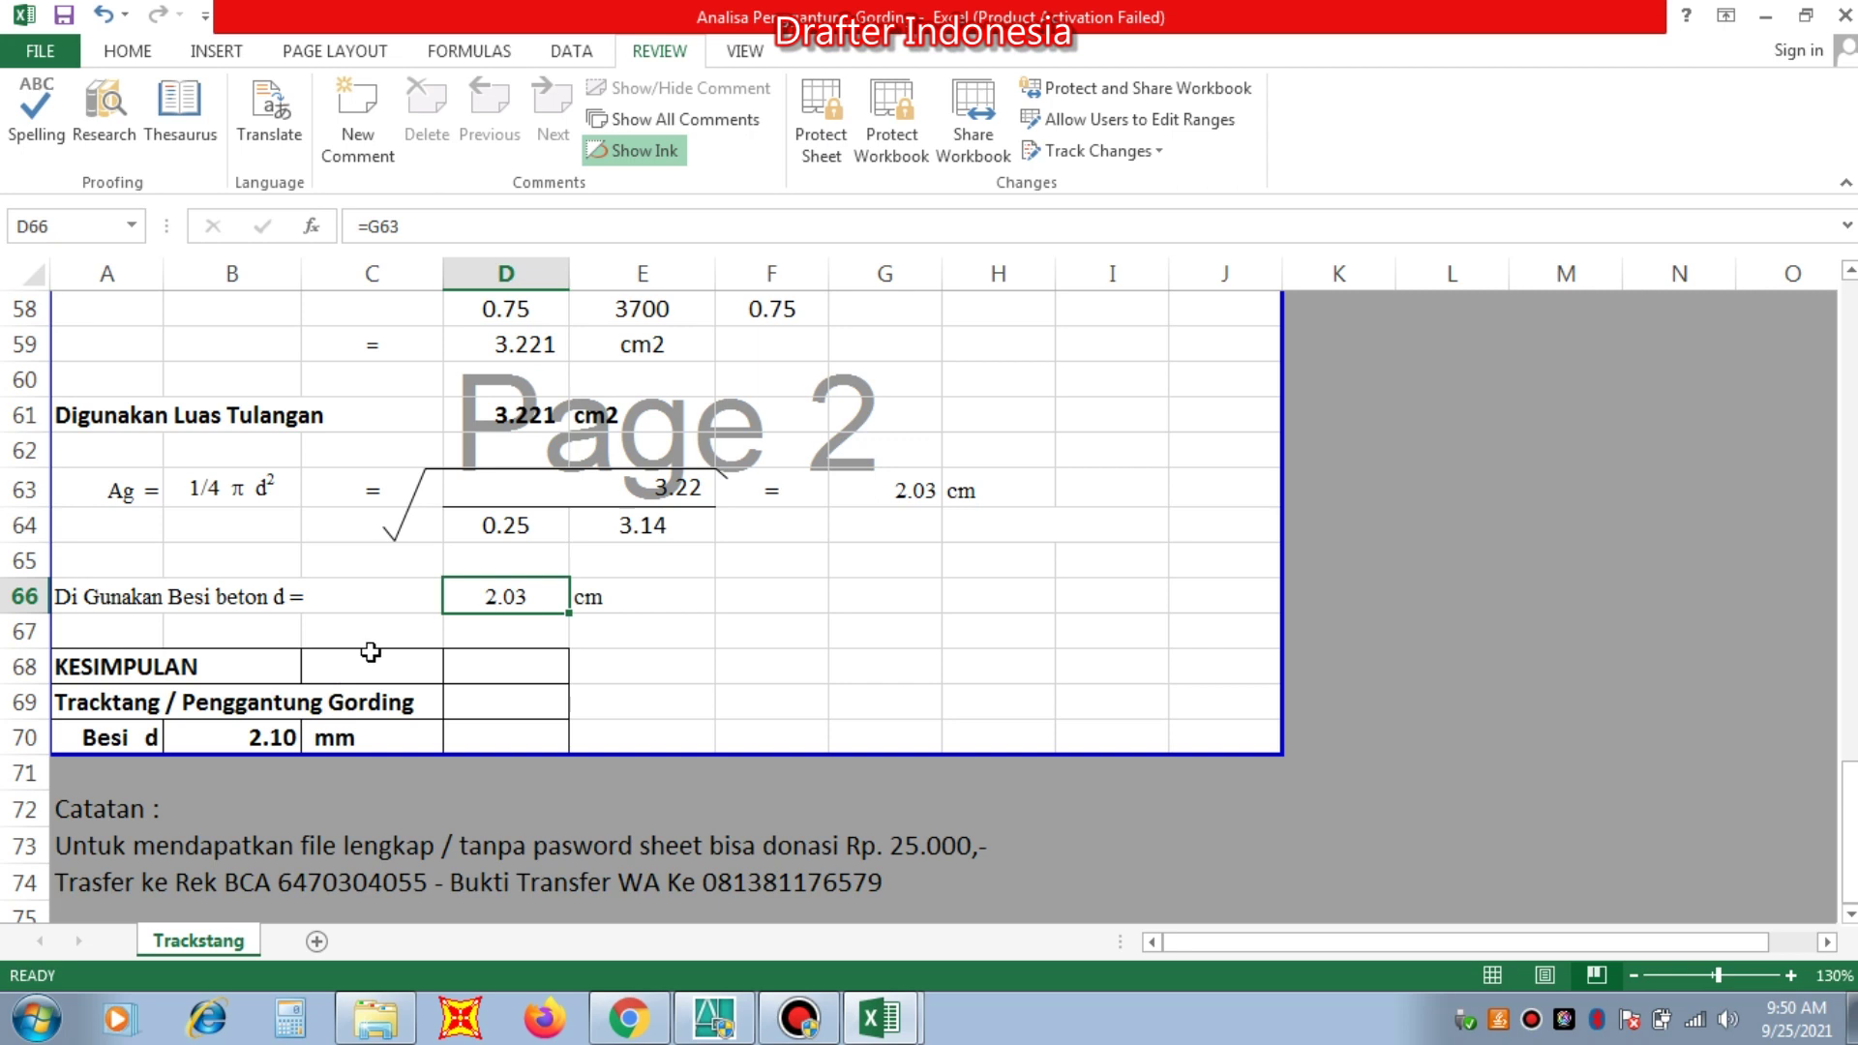
Step: Change the unit of the Besi d result in cell C70 of the KESIMPULAN table to cm
scroll(429, 621, "down", 1)
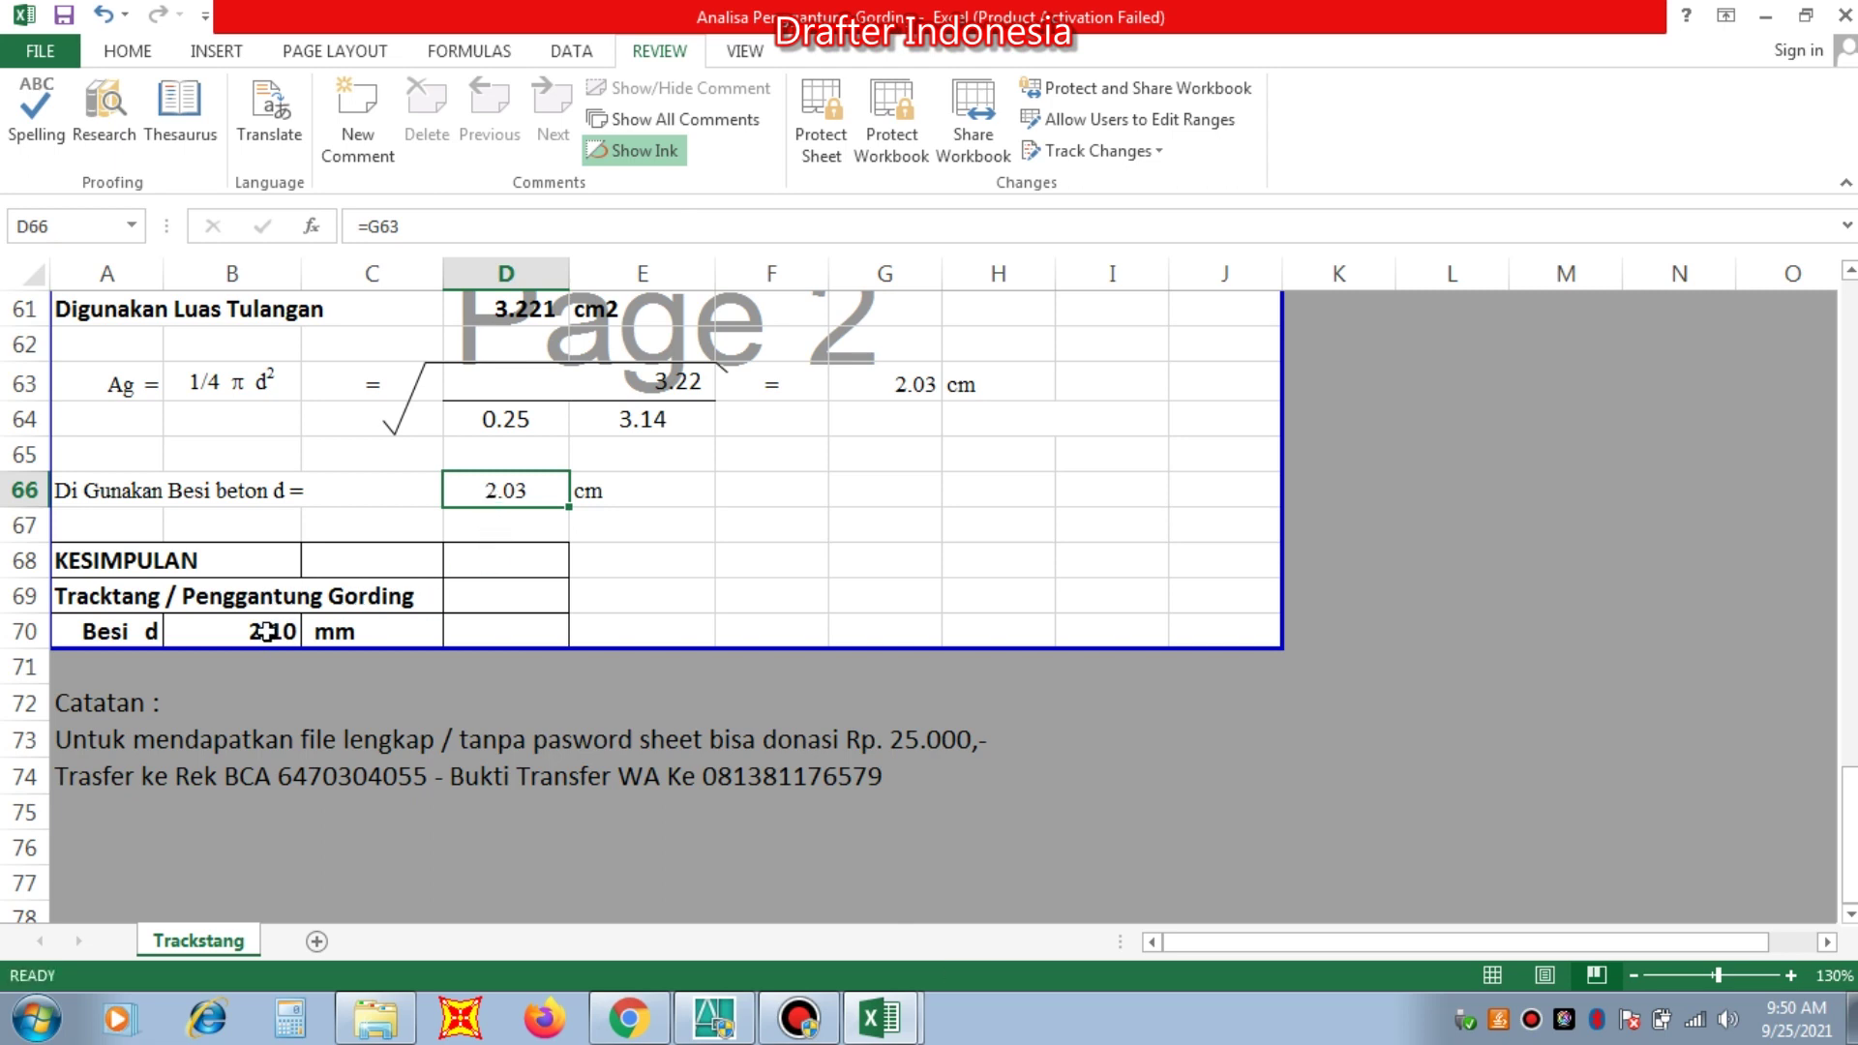
left_click(314, 631)
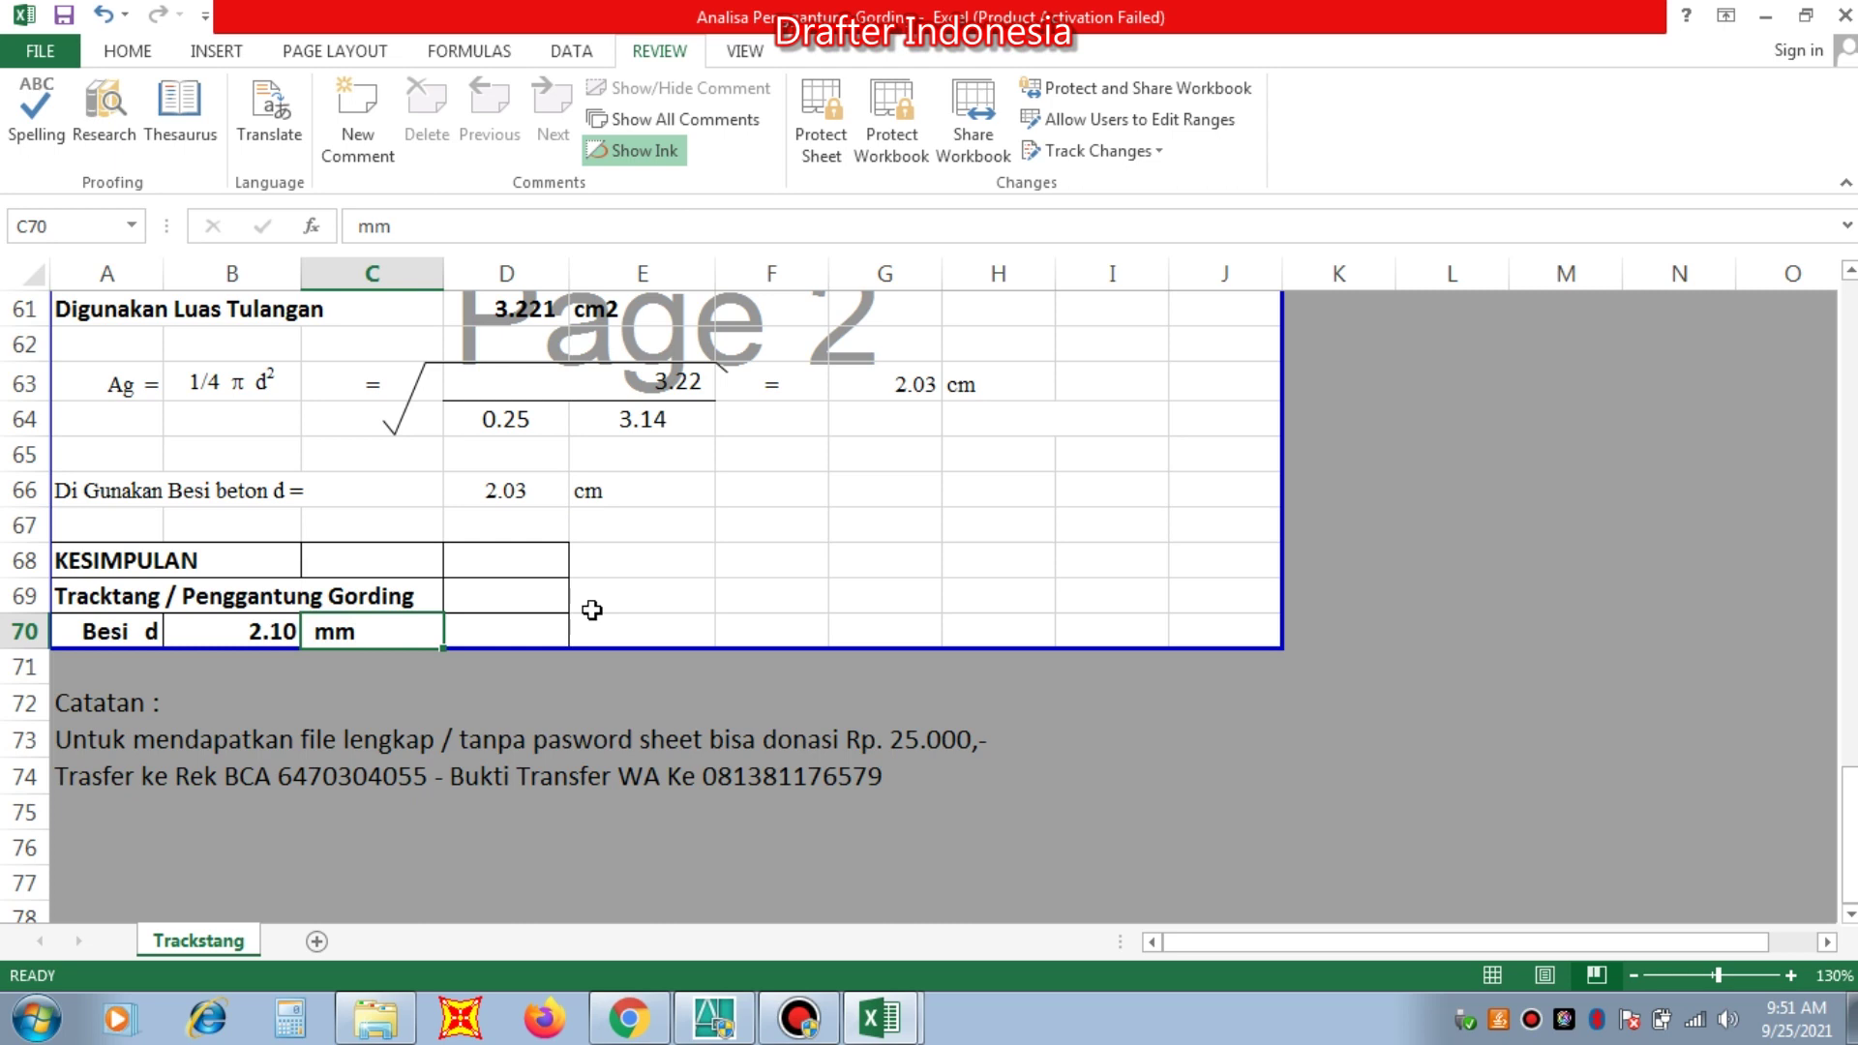
type("cm")
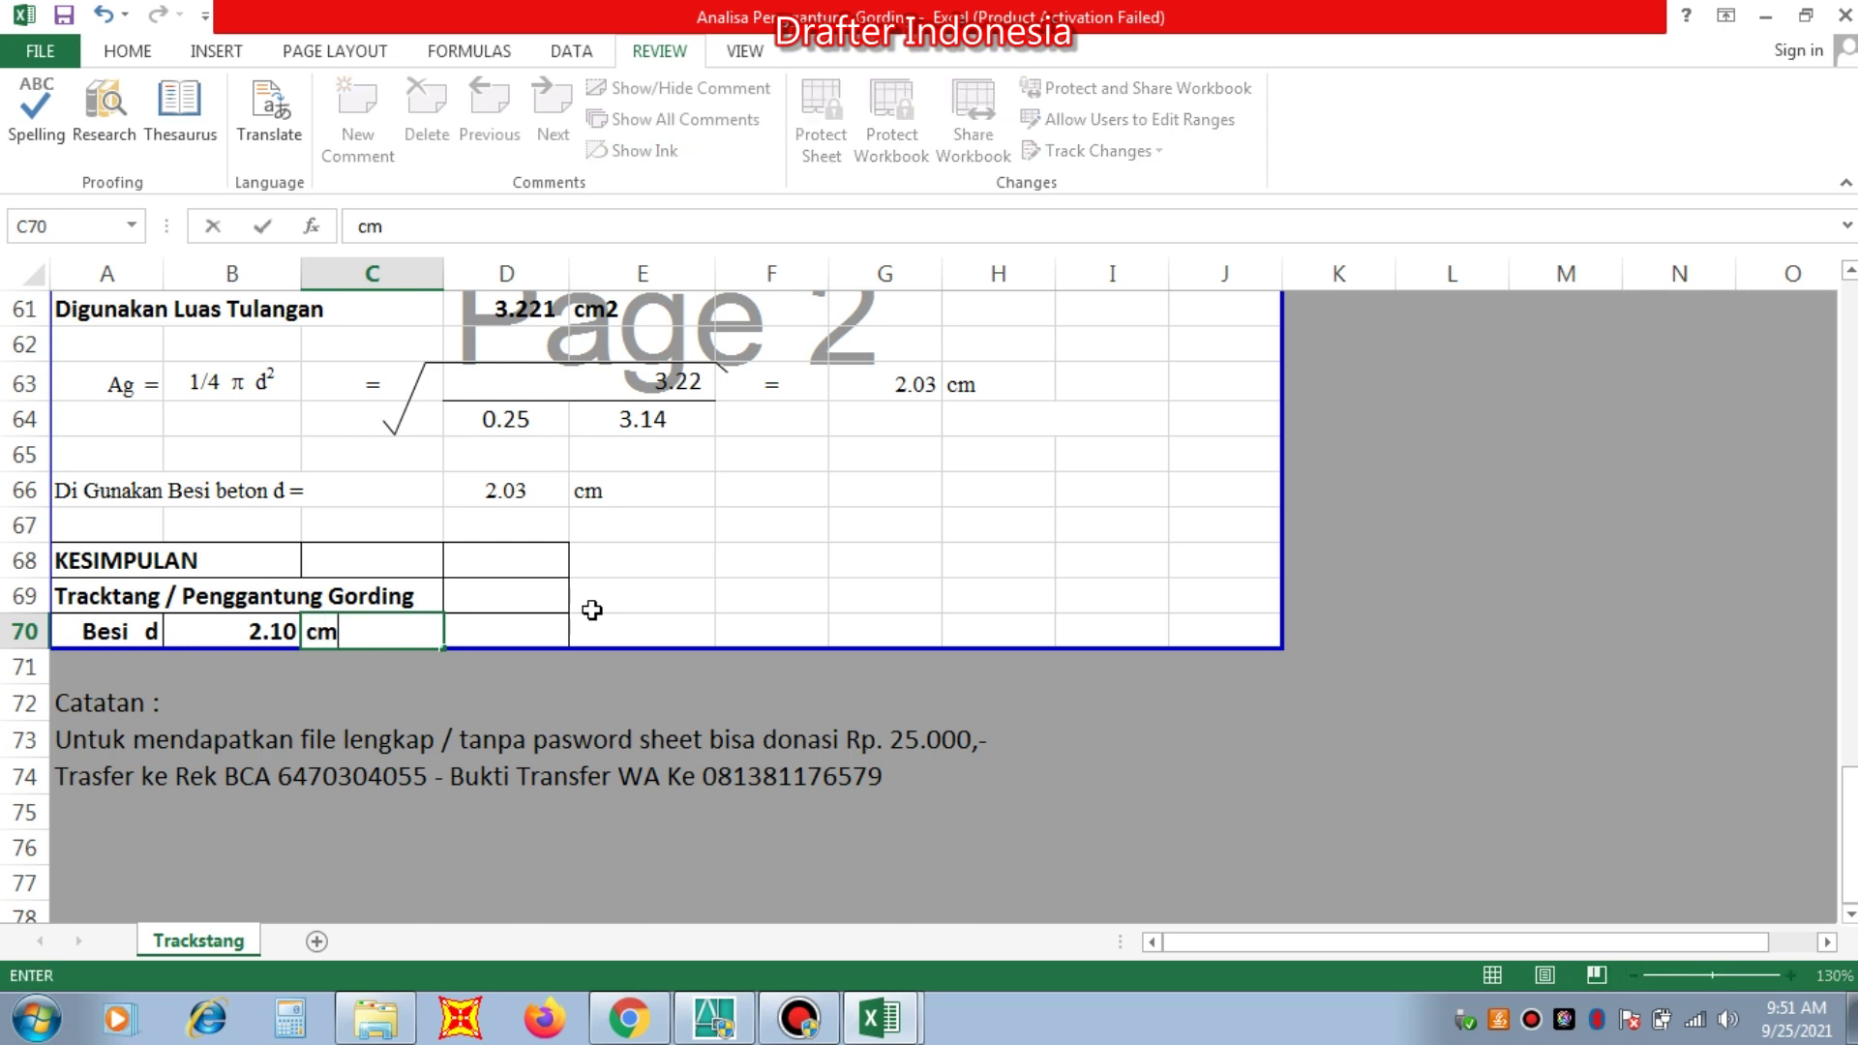
key("Return")
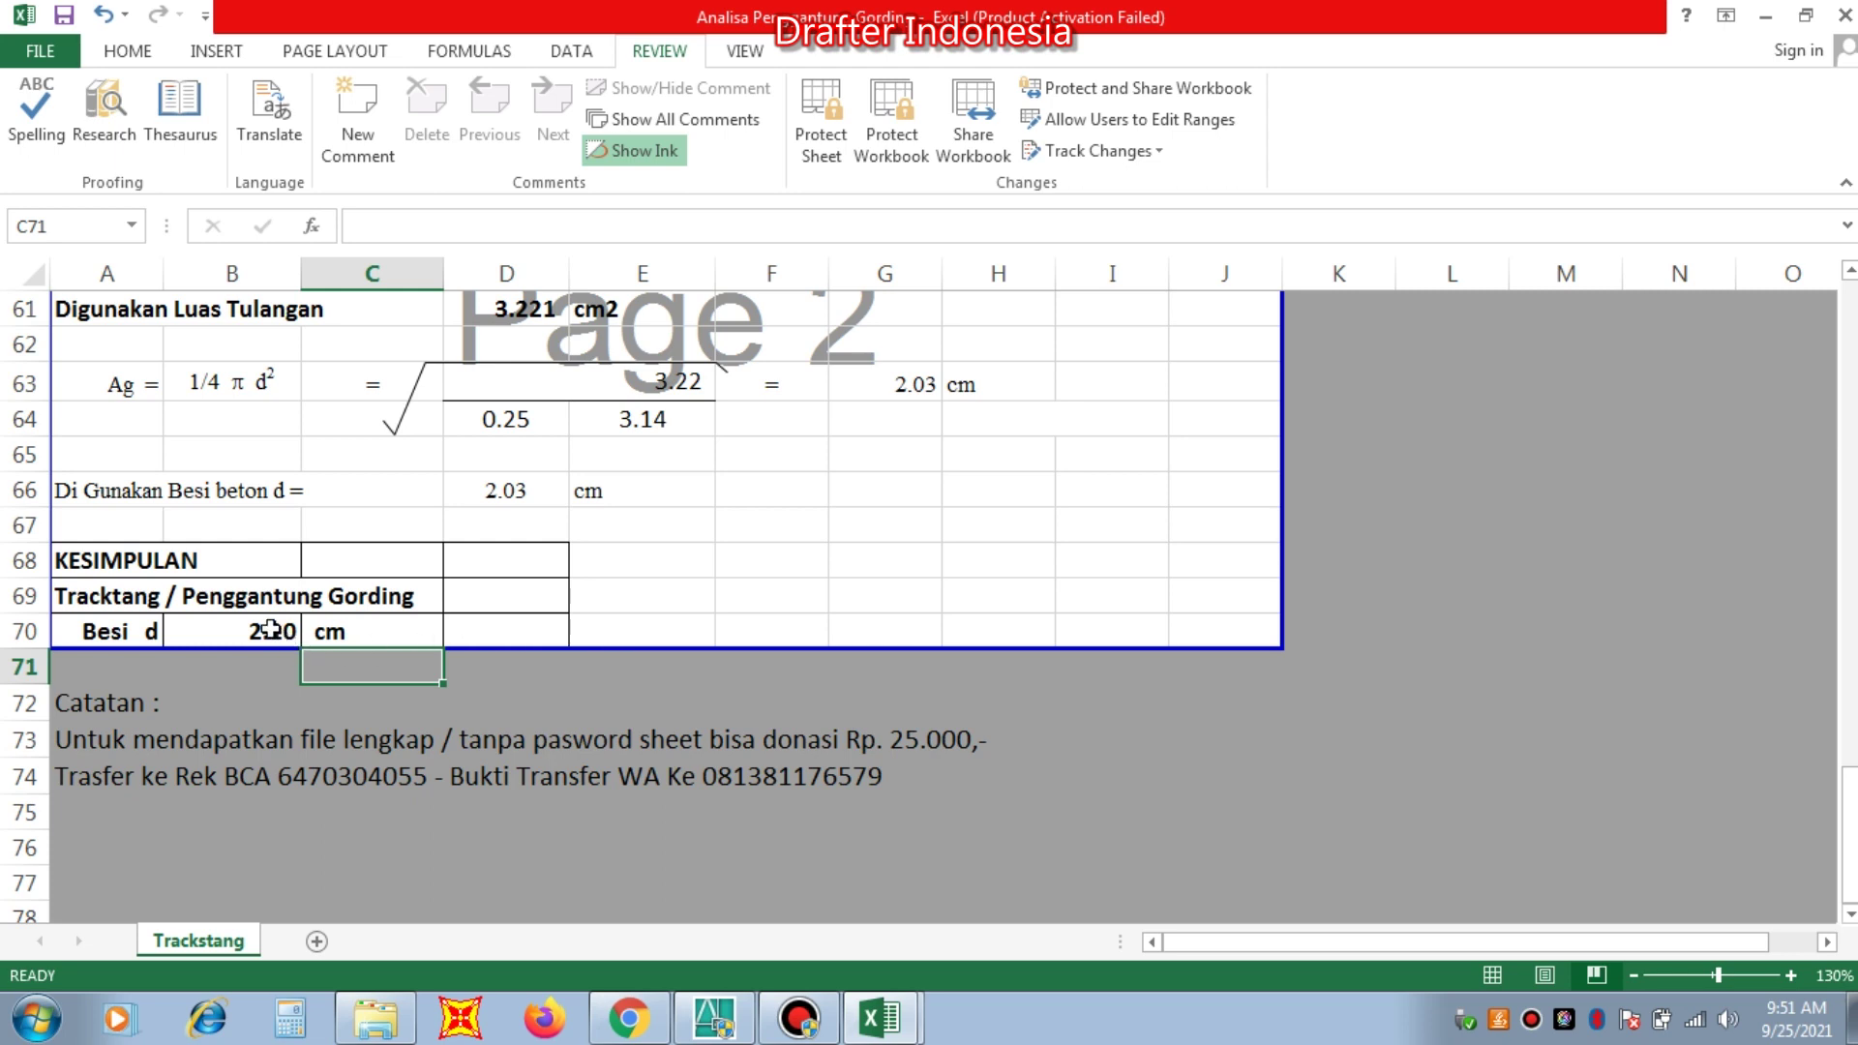
Step: Enter the bar diameter in millimetres beside the KESIMPULAN table, with 21 in E70 and mm in F70
left_click(635, 630)
type("2")
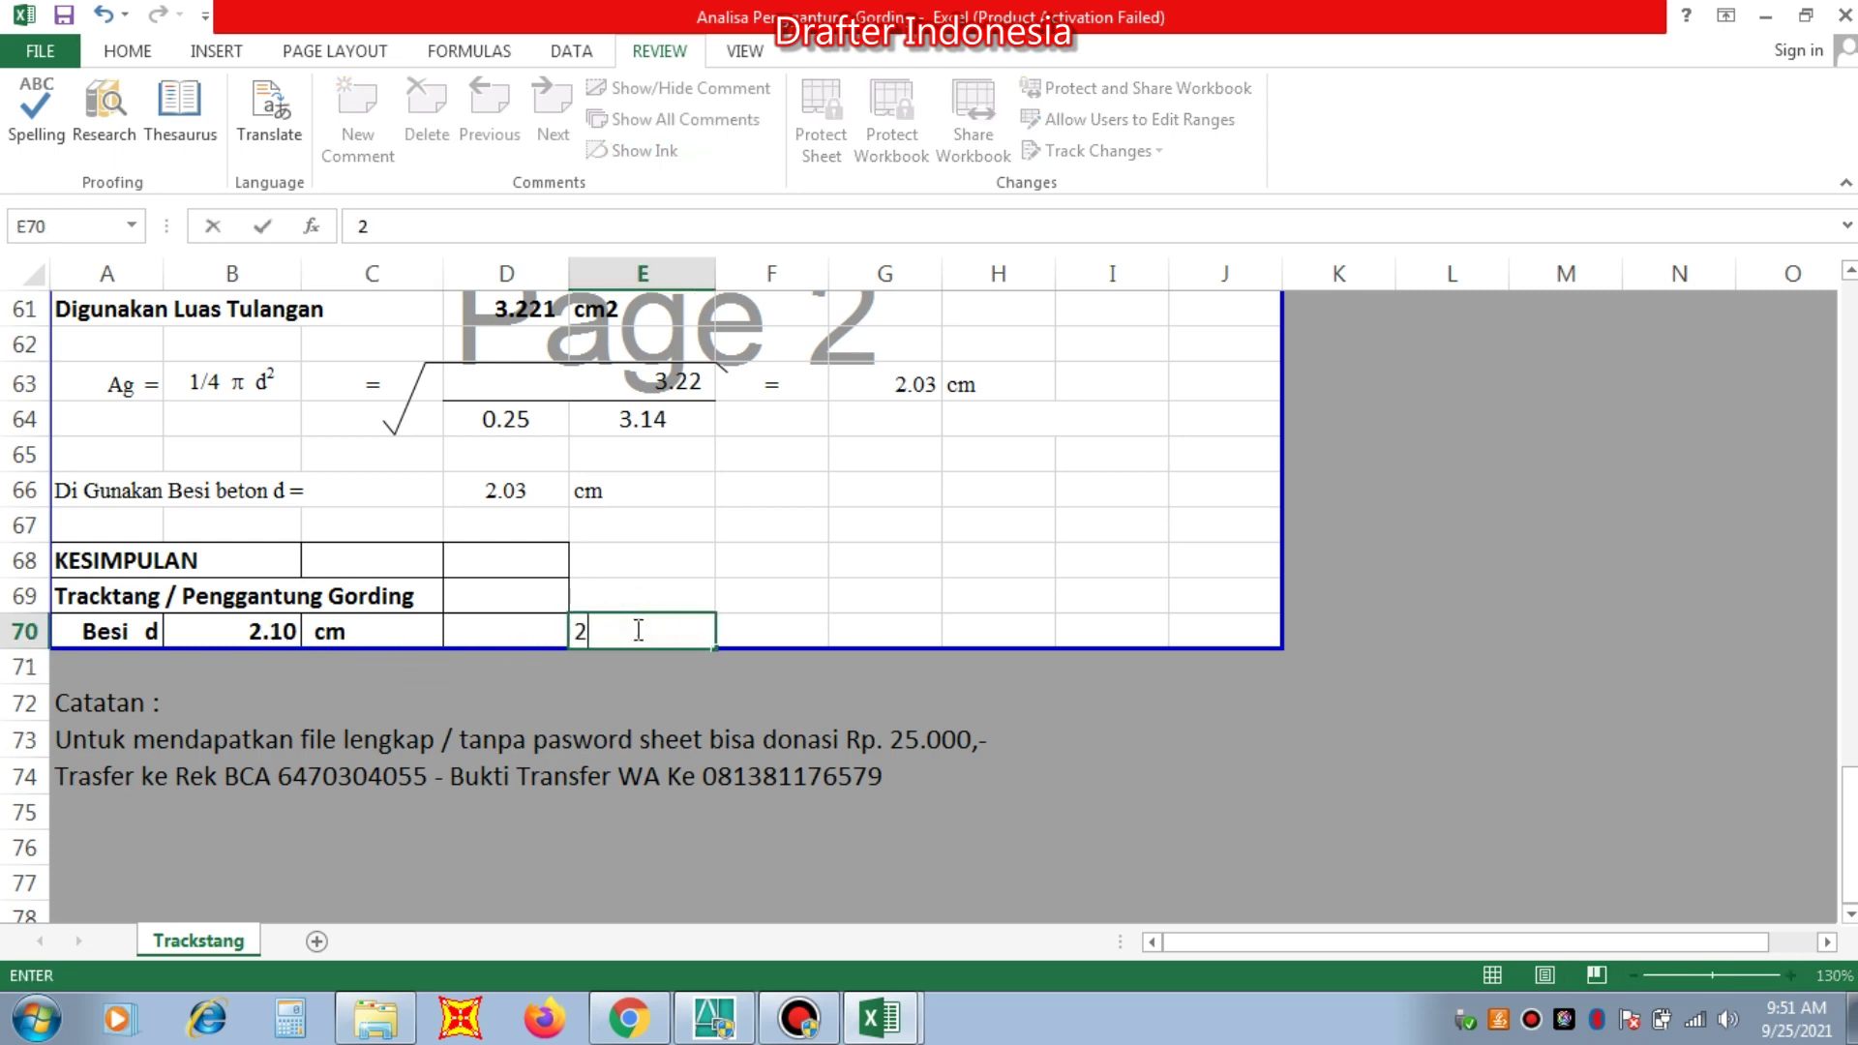
type("1")
key("Tab")
type("mm")
left_click(845, 678)
left_click(1023, 663)
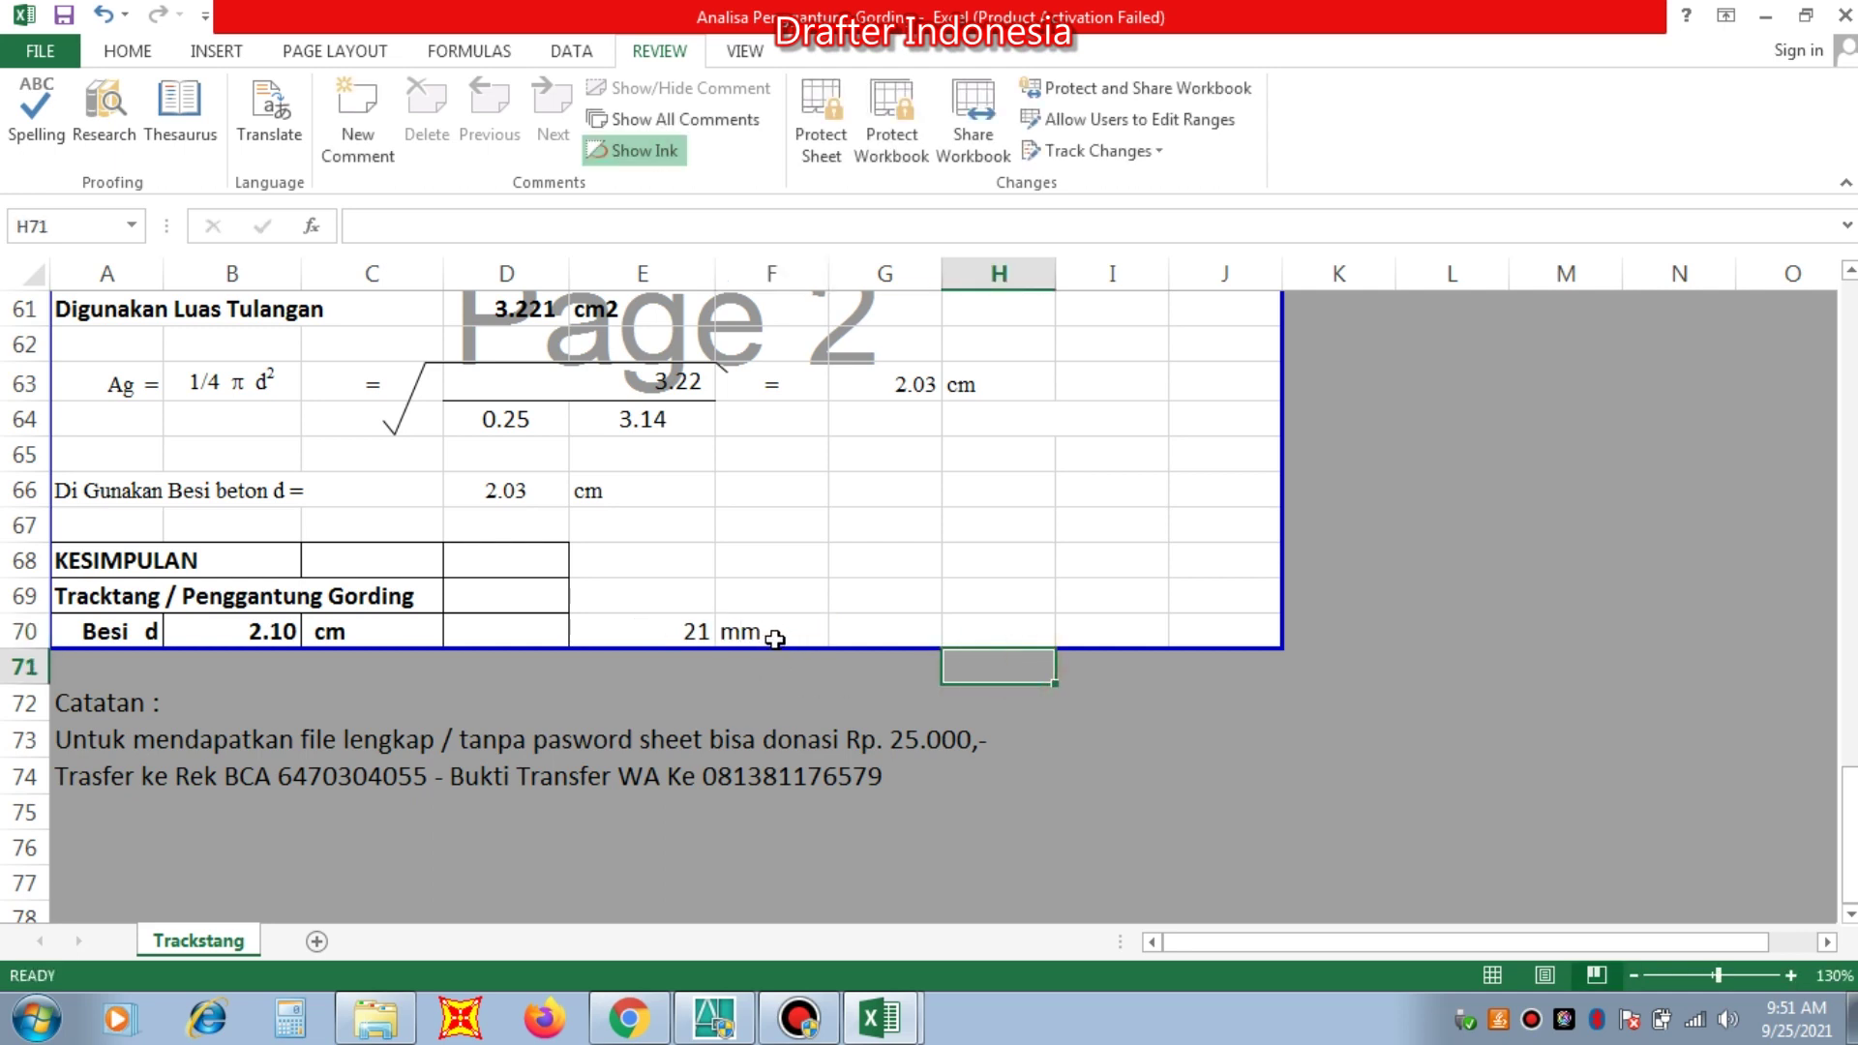
Step: Replace the value in E70 with the formula =B70*10 to convert the bar diameter to millimetres
left_click(699, 630)
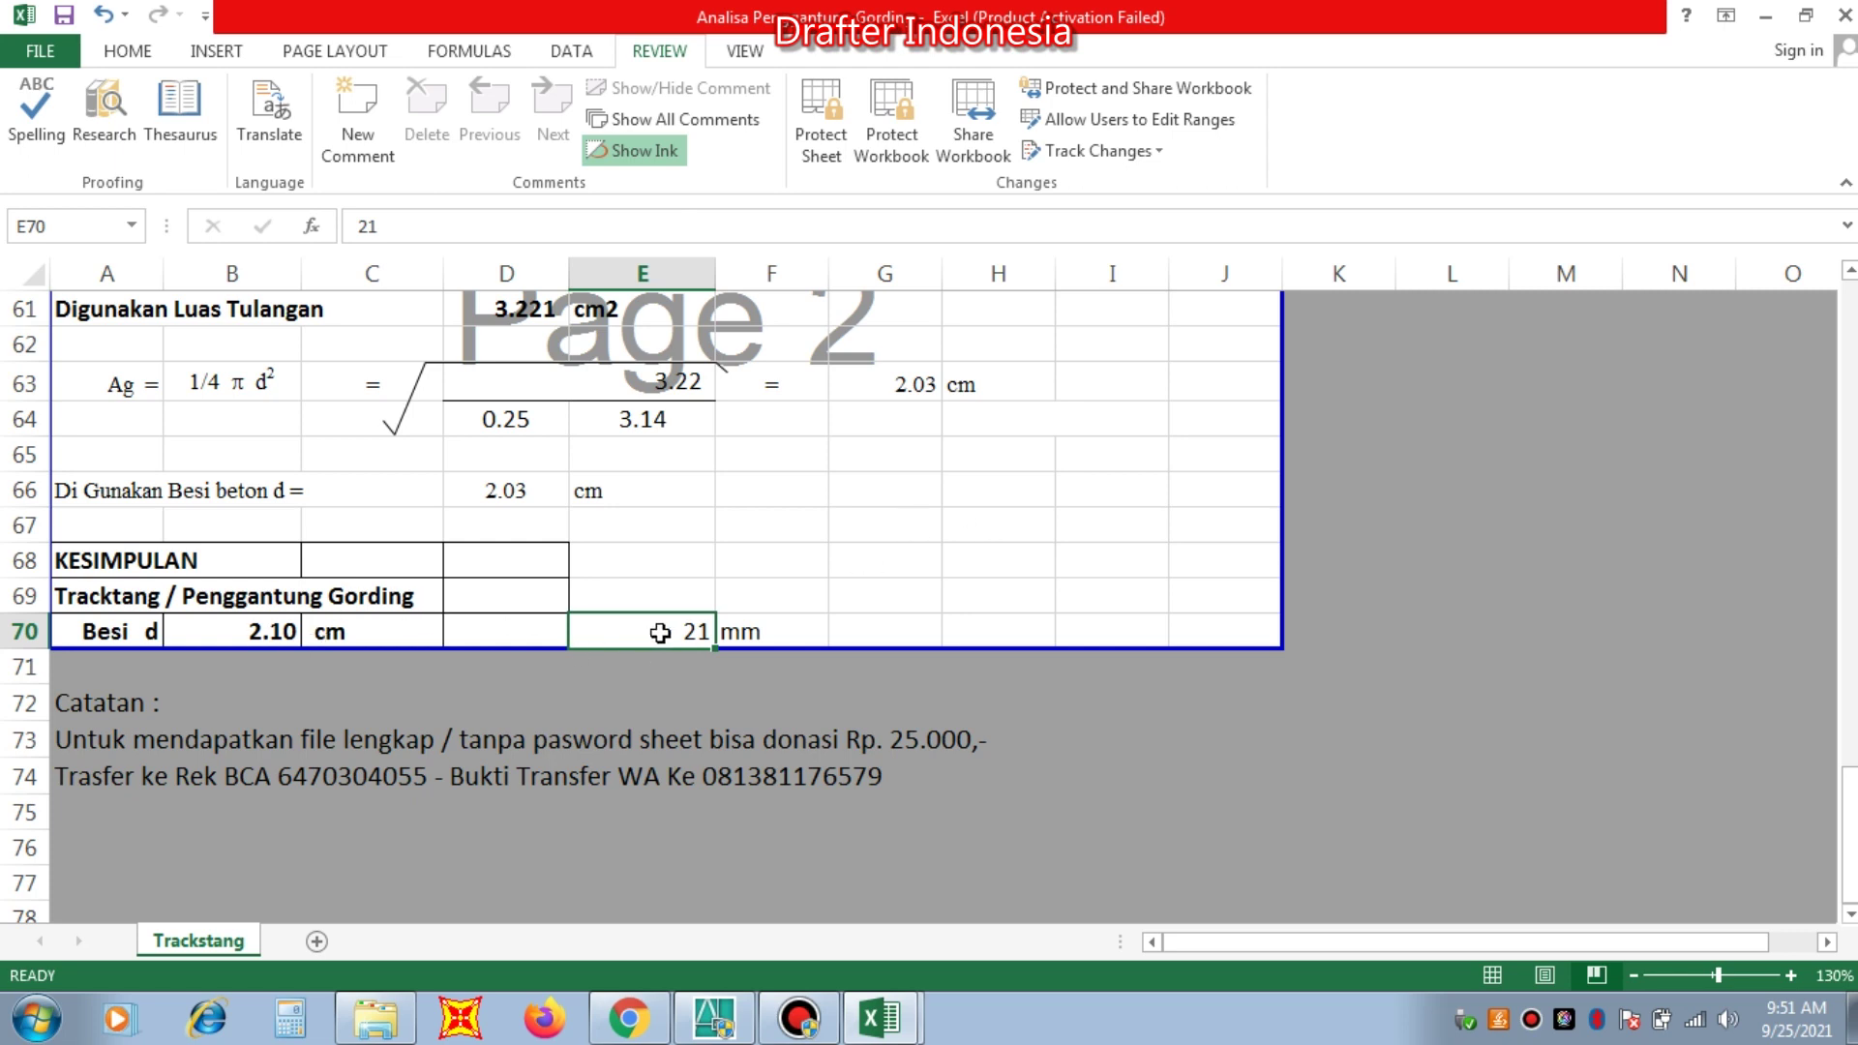
left_click(696, 624)
type("=")
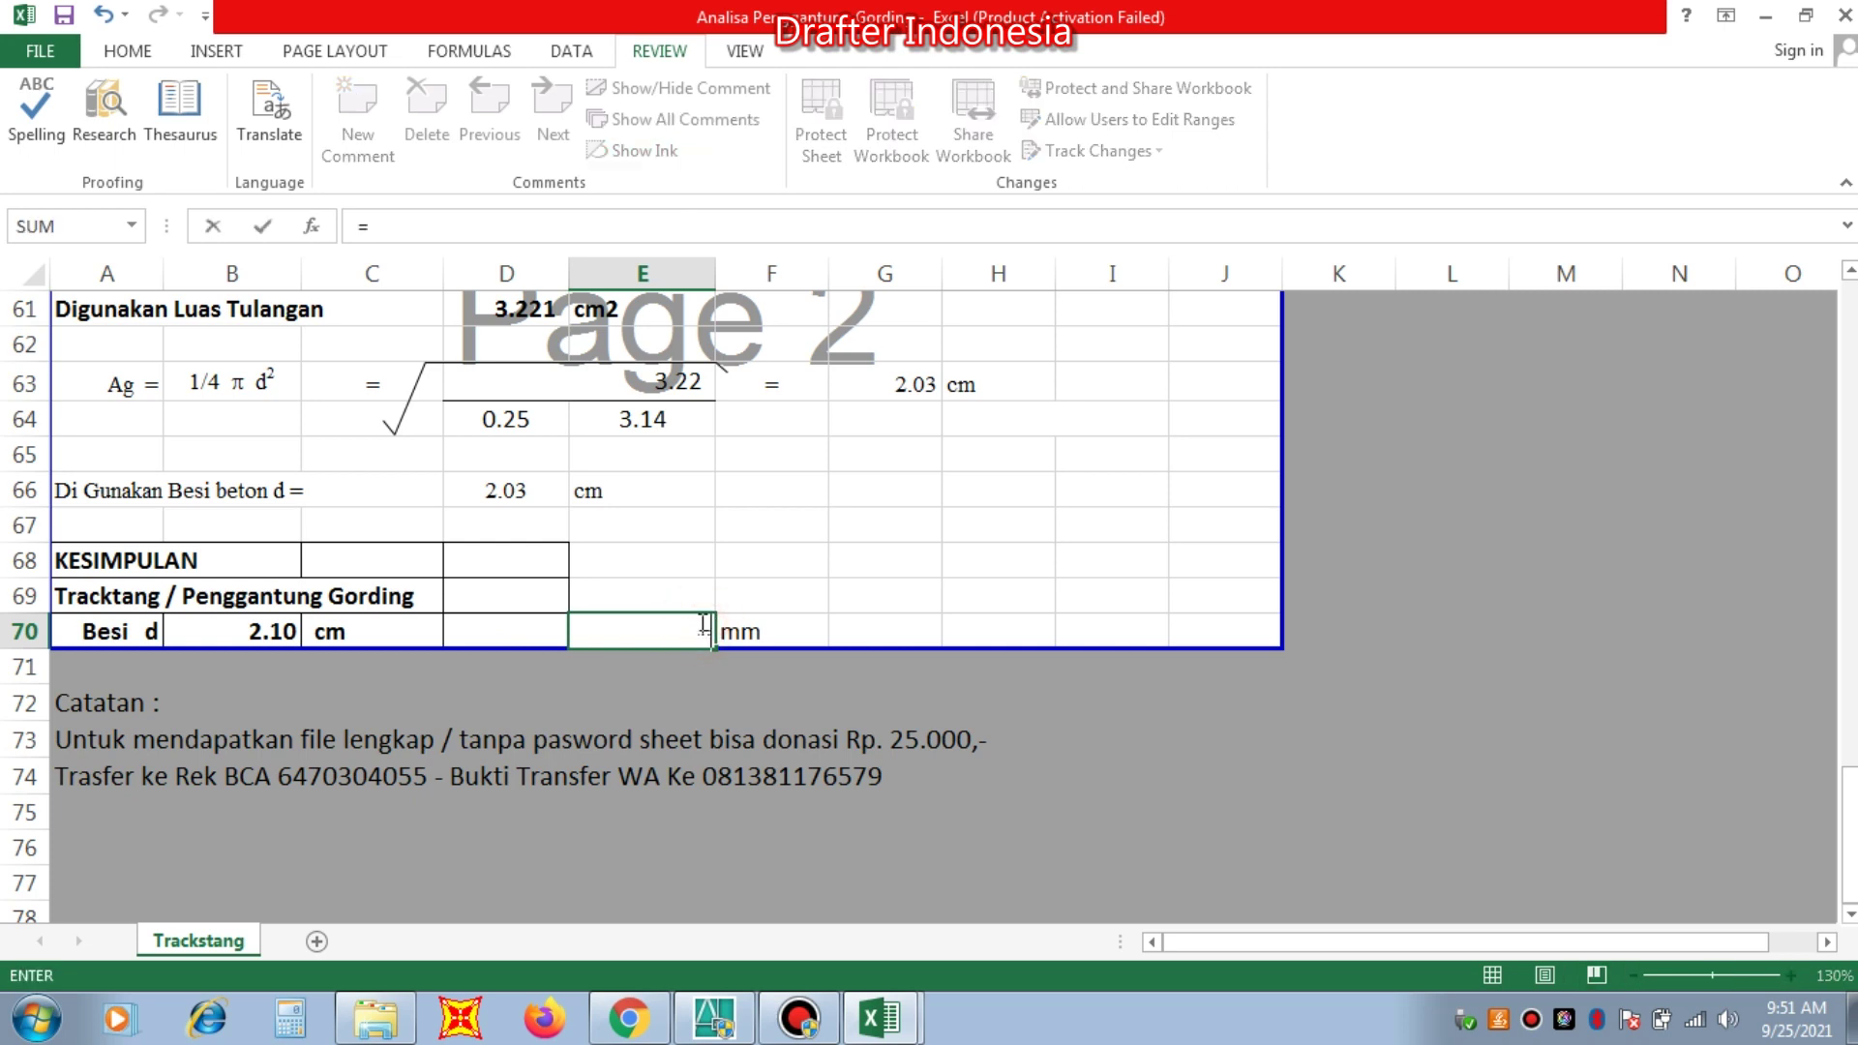
left_click(277, 631)
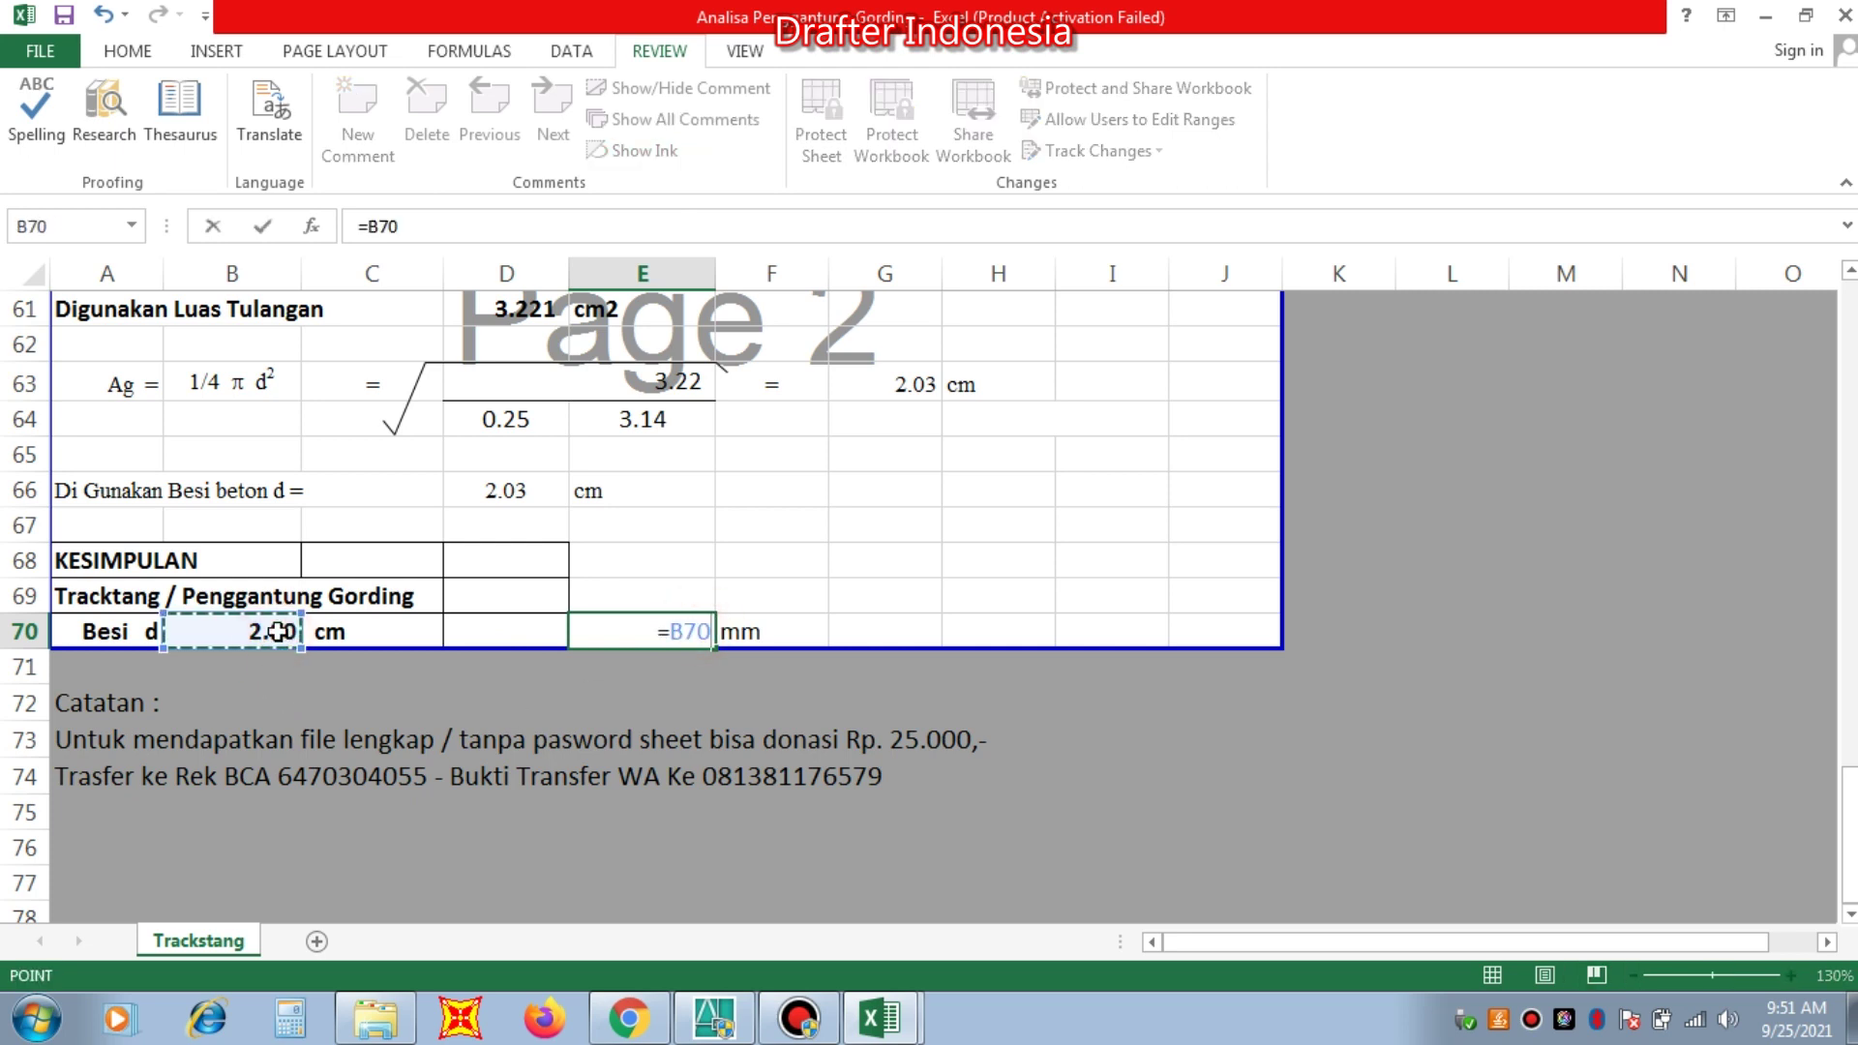
type("*")
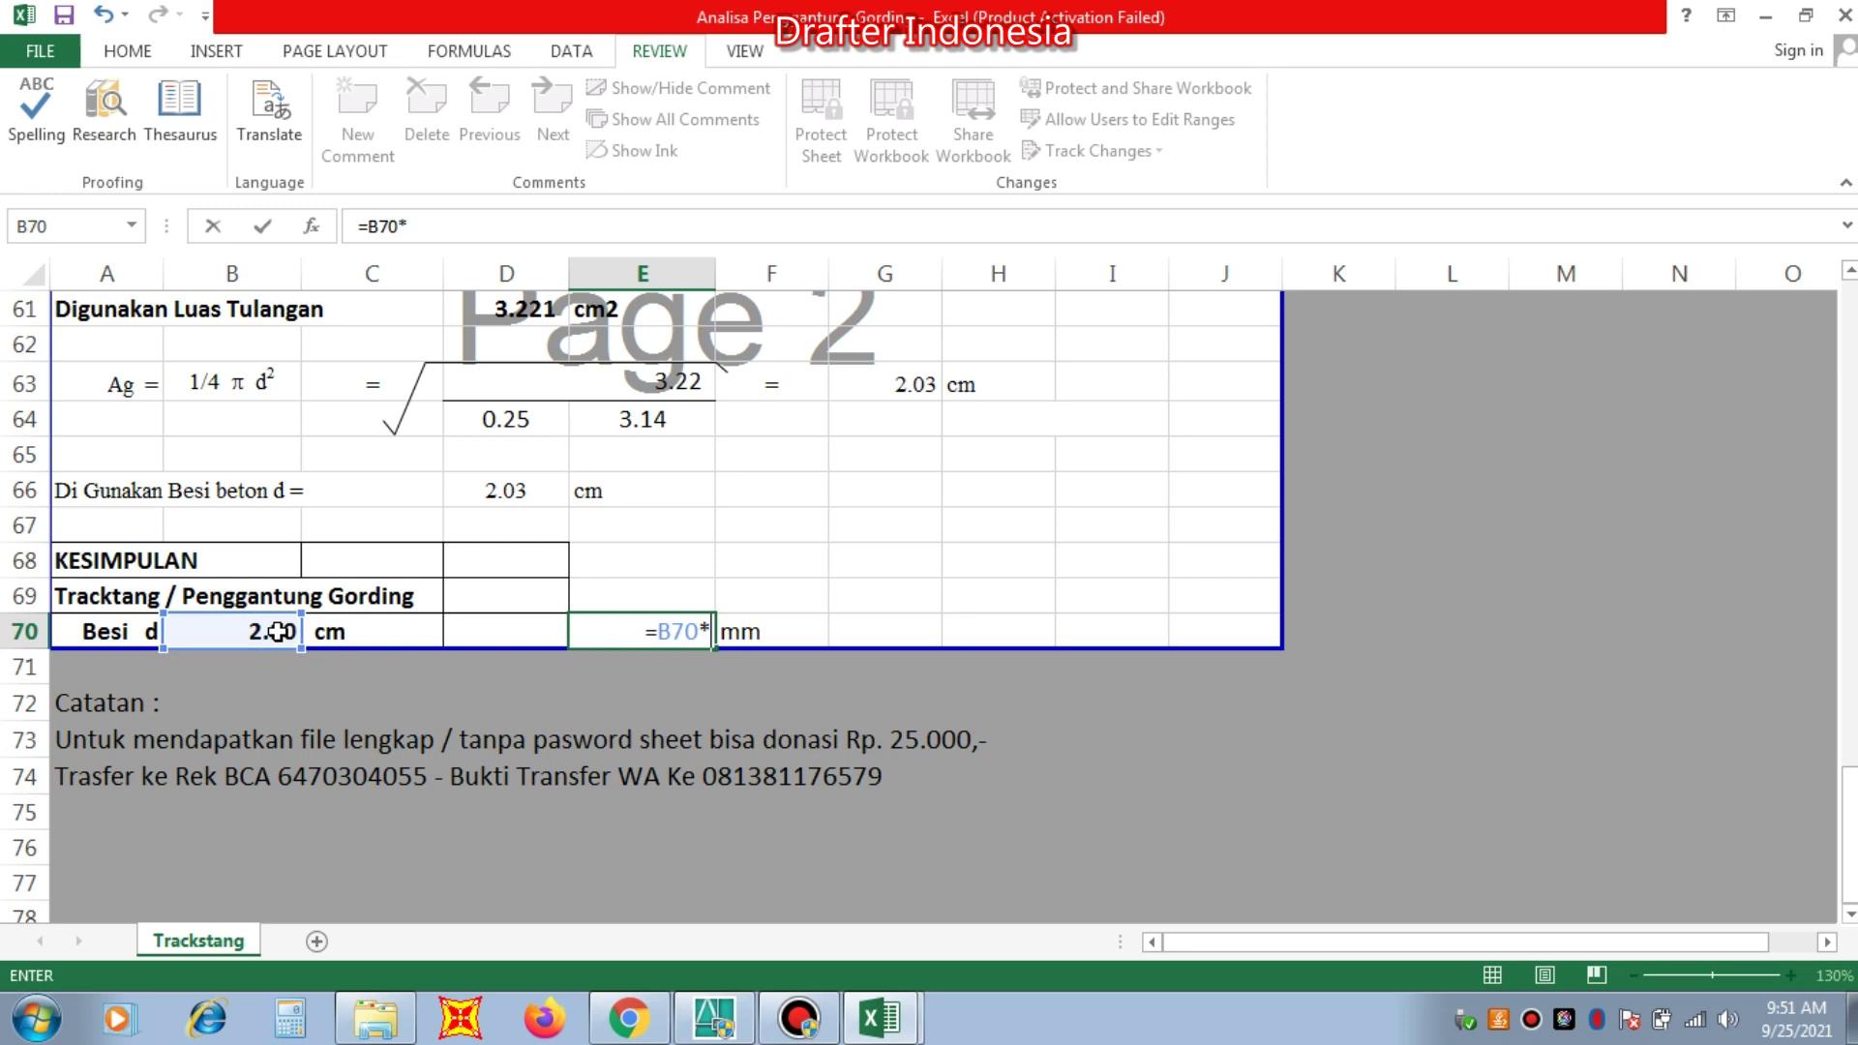
type("10")
key("Return")
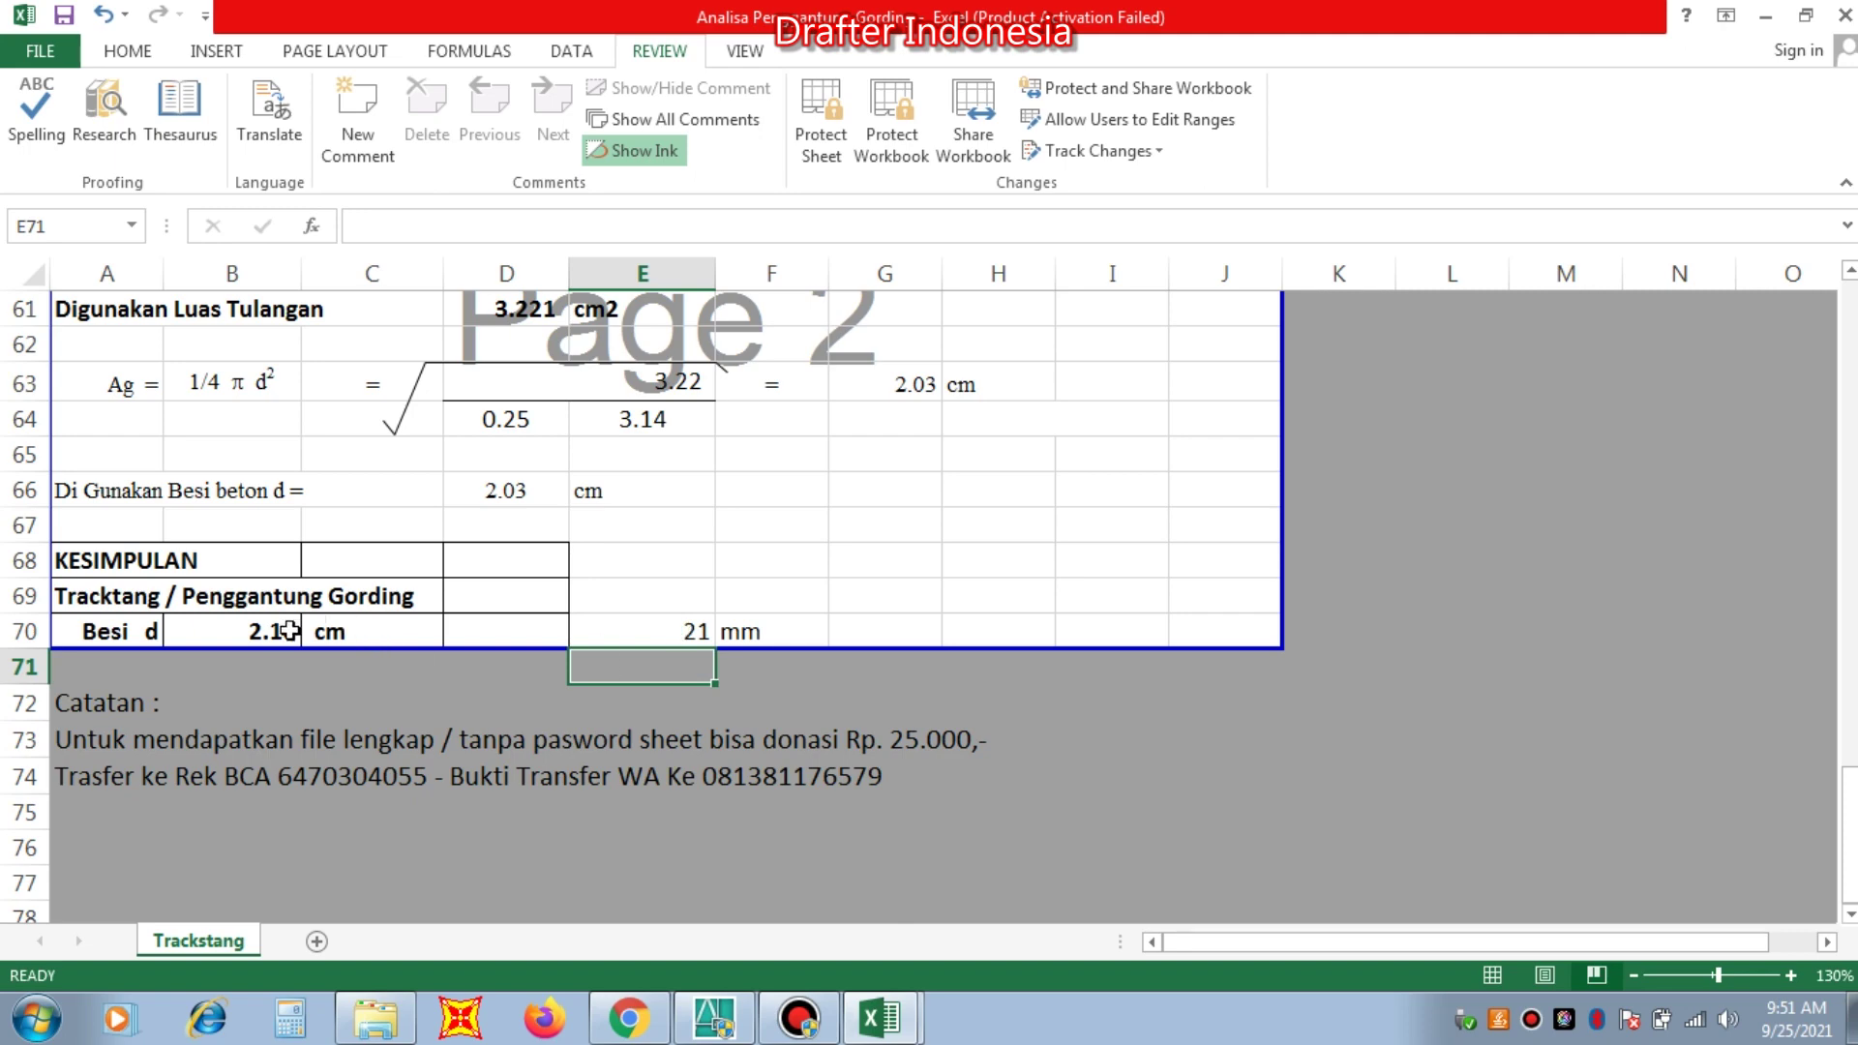
Step: Set Jarak Penggantung in D6 to 3 m and check the recalculated bar diameter in KESIMPULAN
scroll(288, 631, "up", 20)
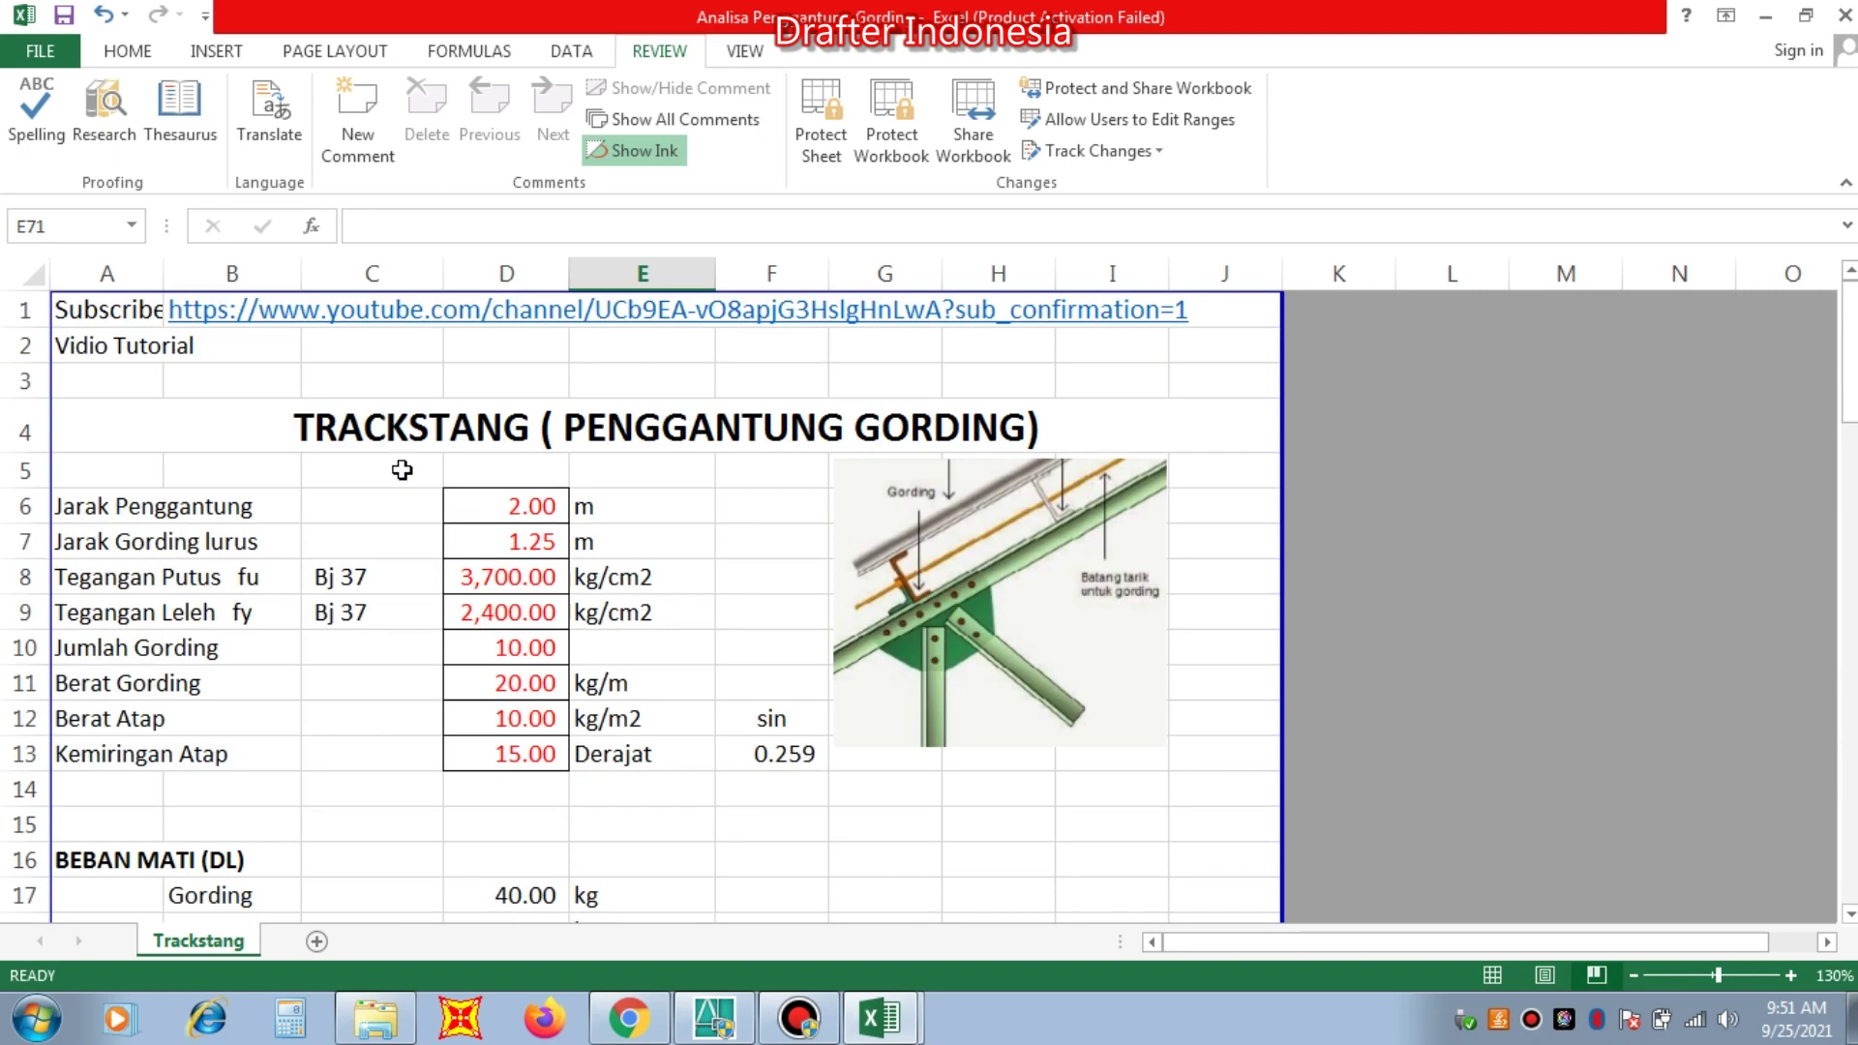
left_click(538, 505)
type("3")
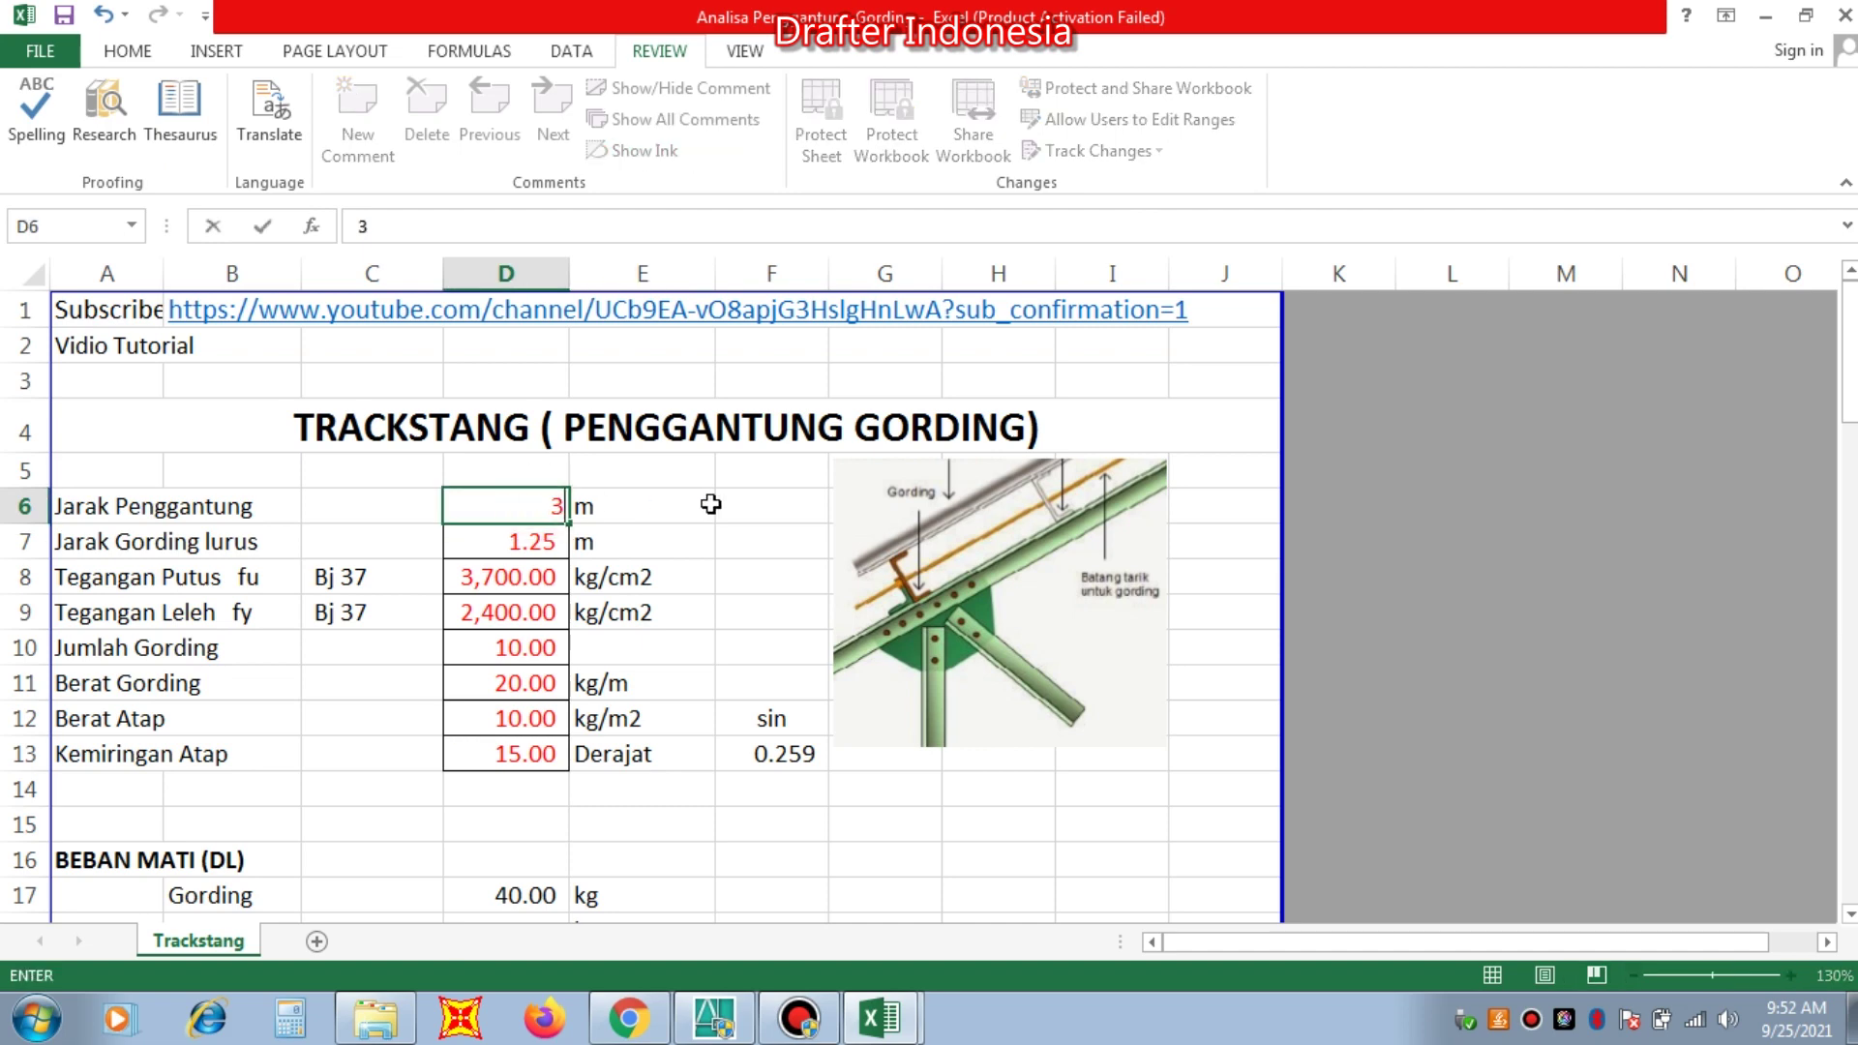
key("Return")
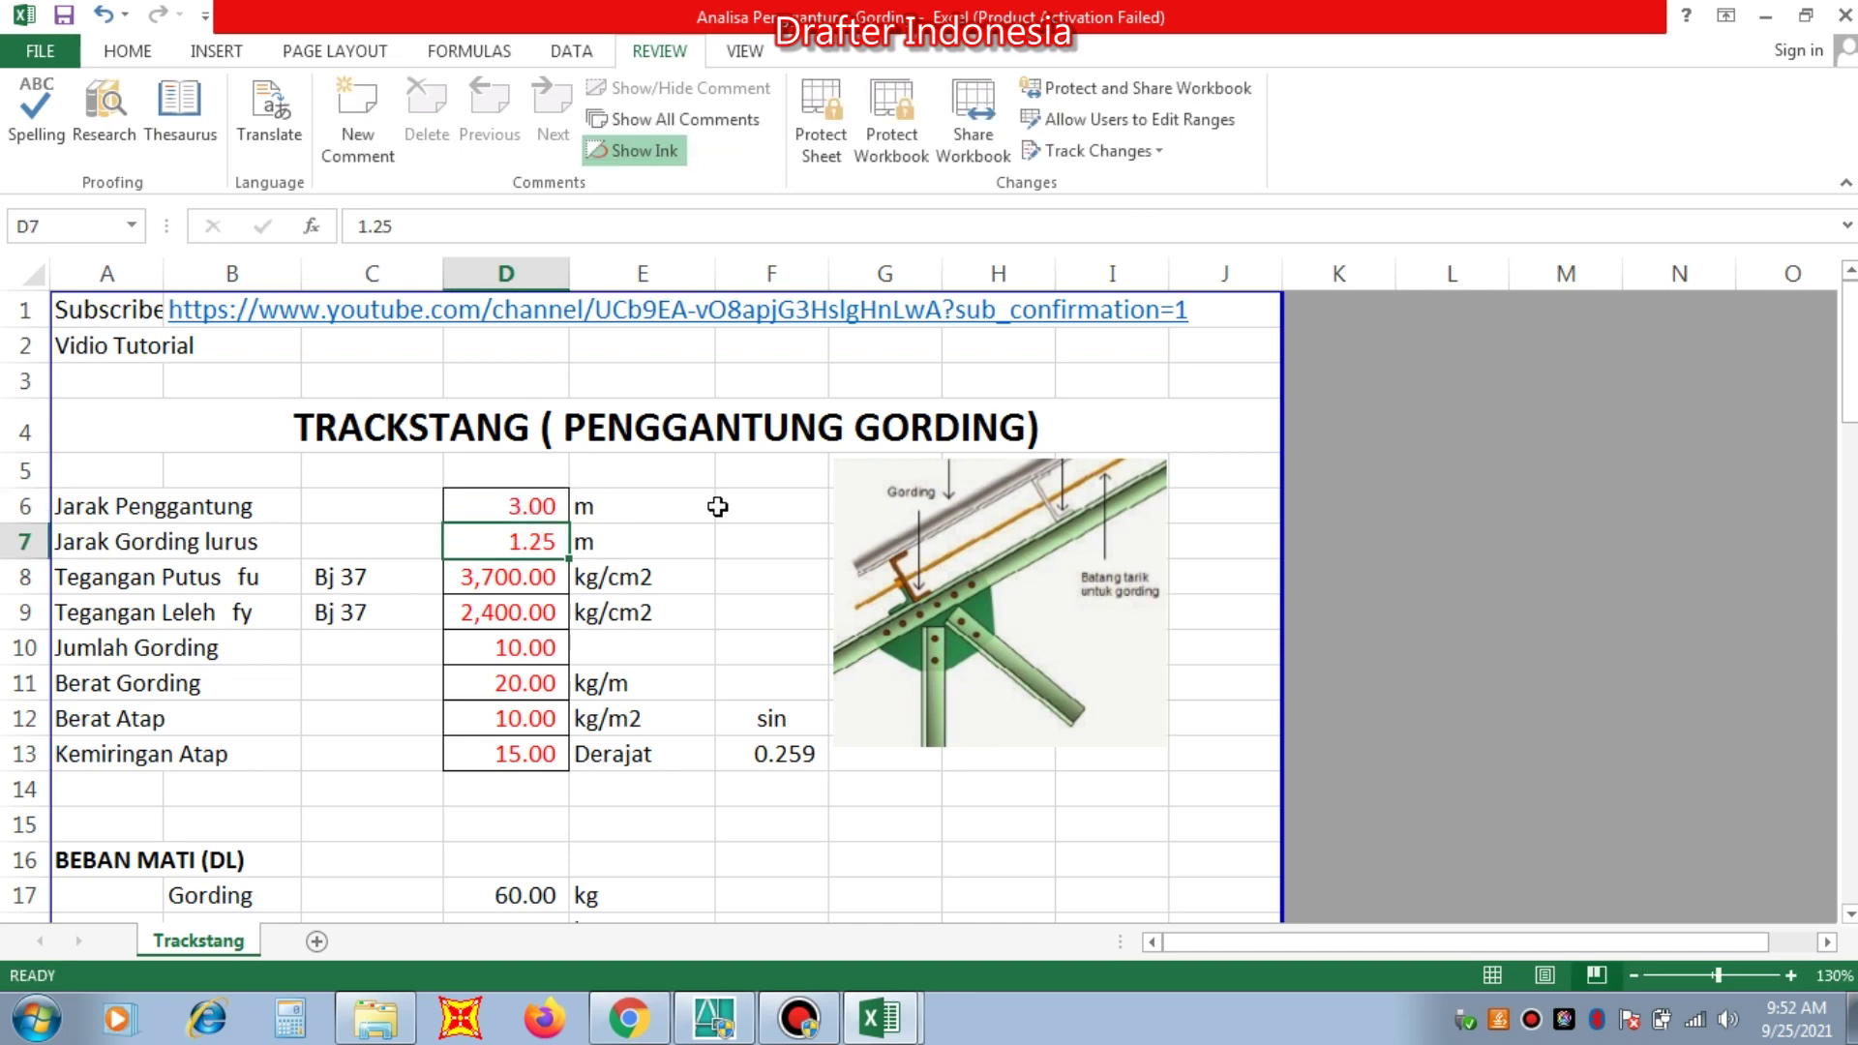
scroll(606, 569, "down", 20)
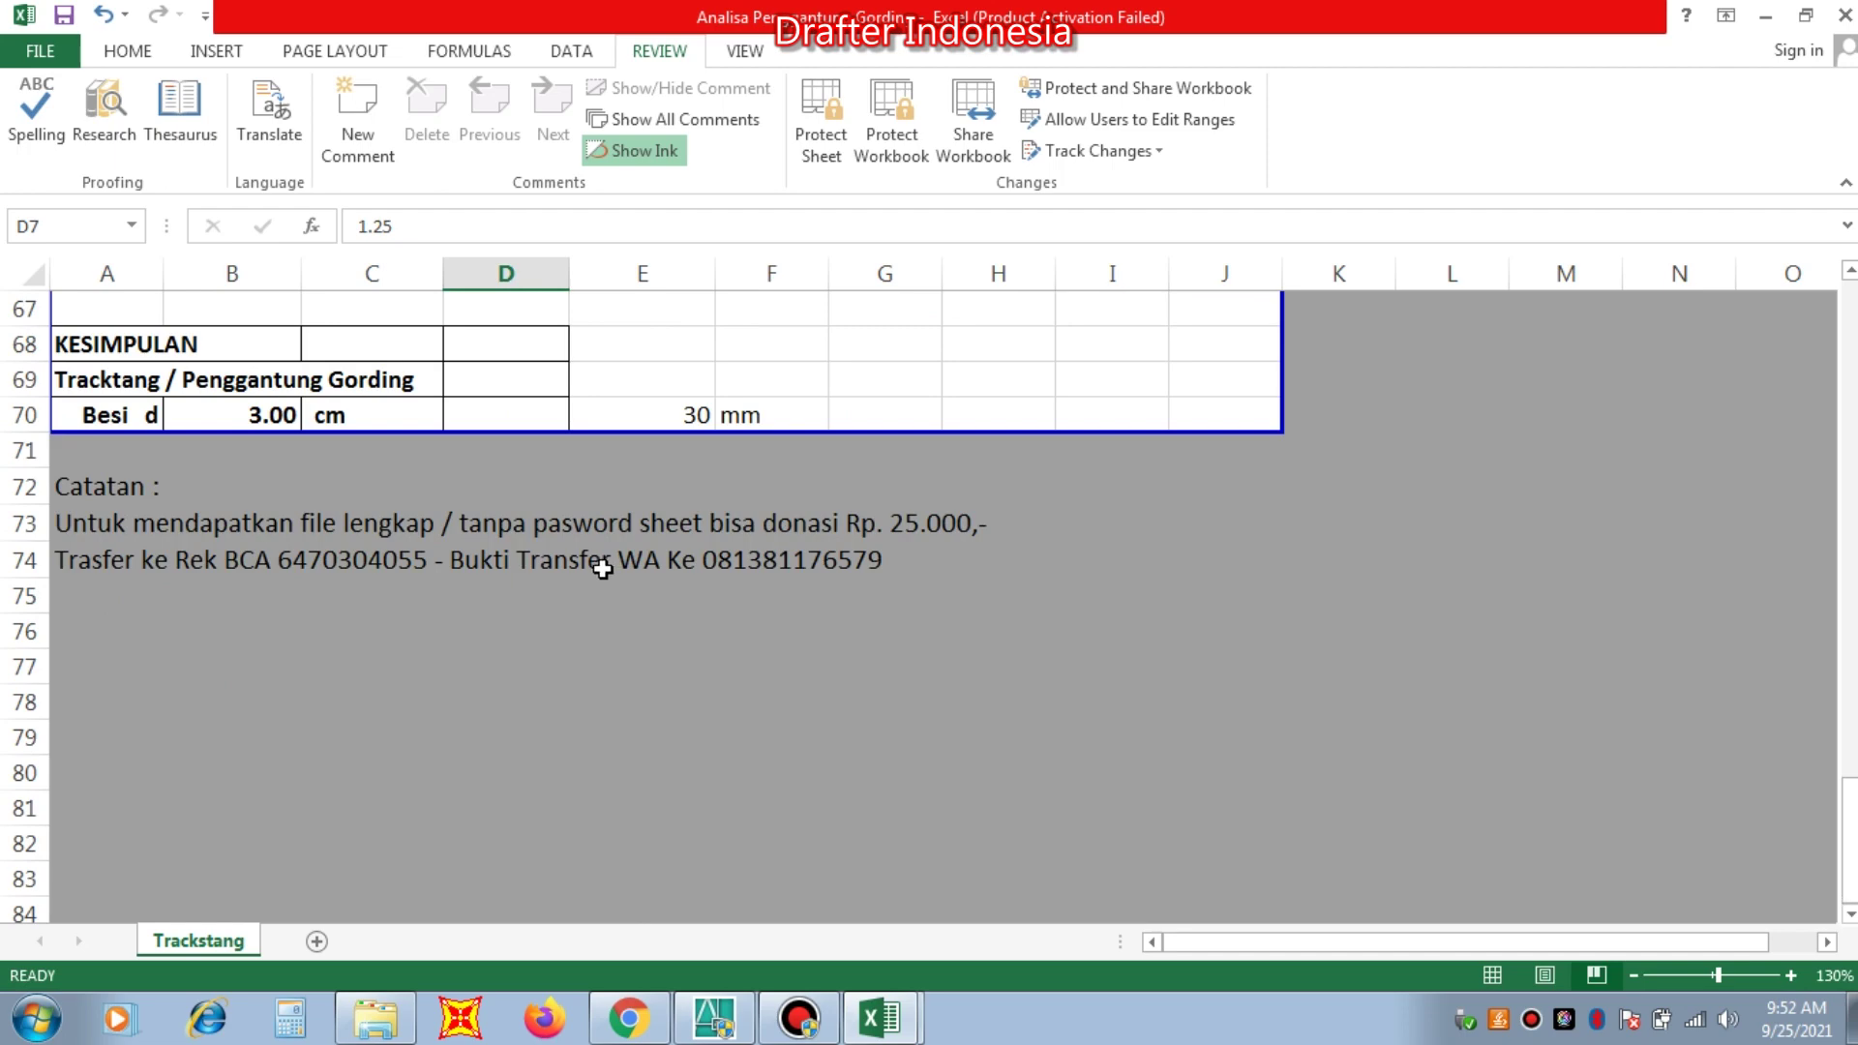
Step: Set Jarak Penggantung in D6 to 1 m and check the recalculated bar diameter in the KESIMPULAN table
scroll(662, 511, "up", 8)
scroll(690, 532, "up", 14)
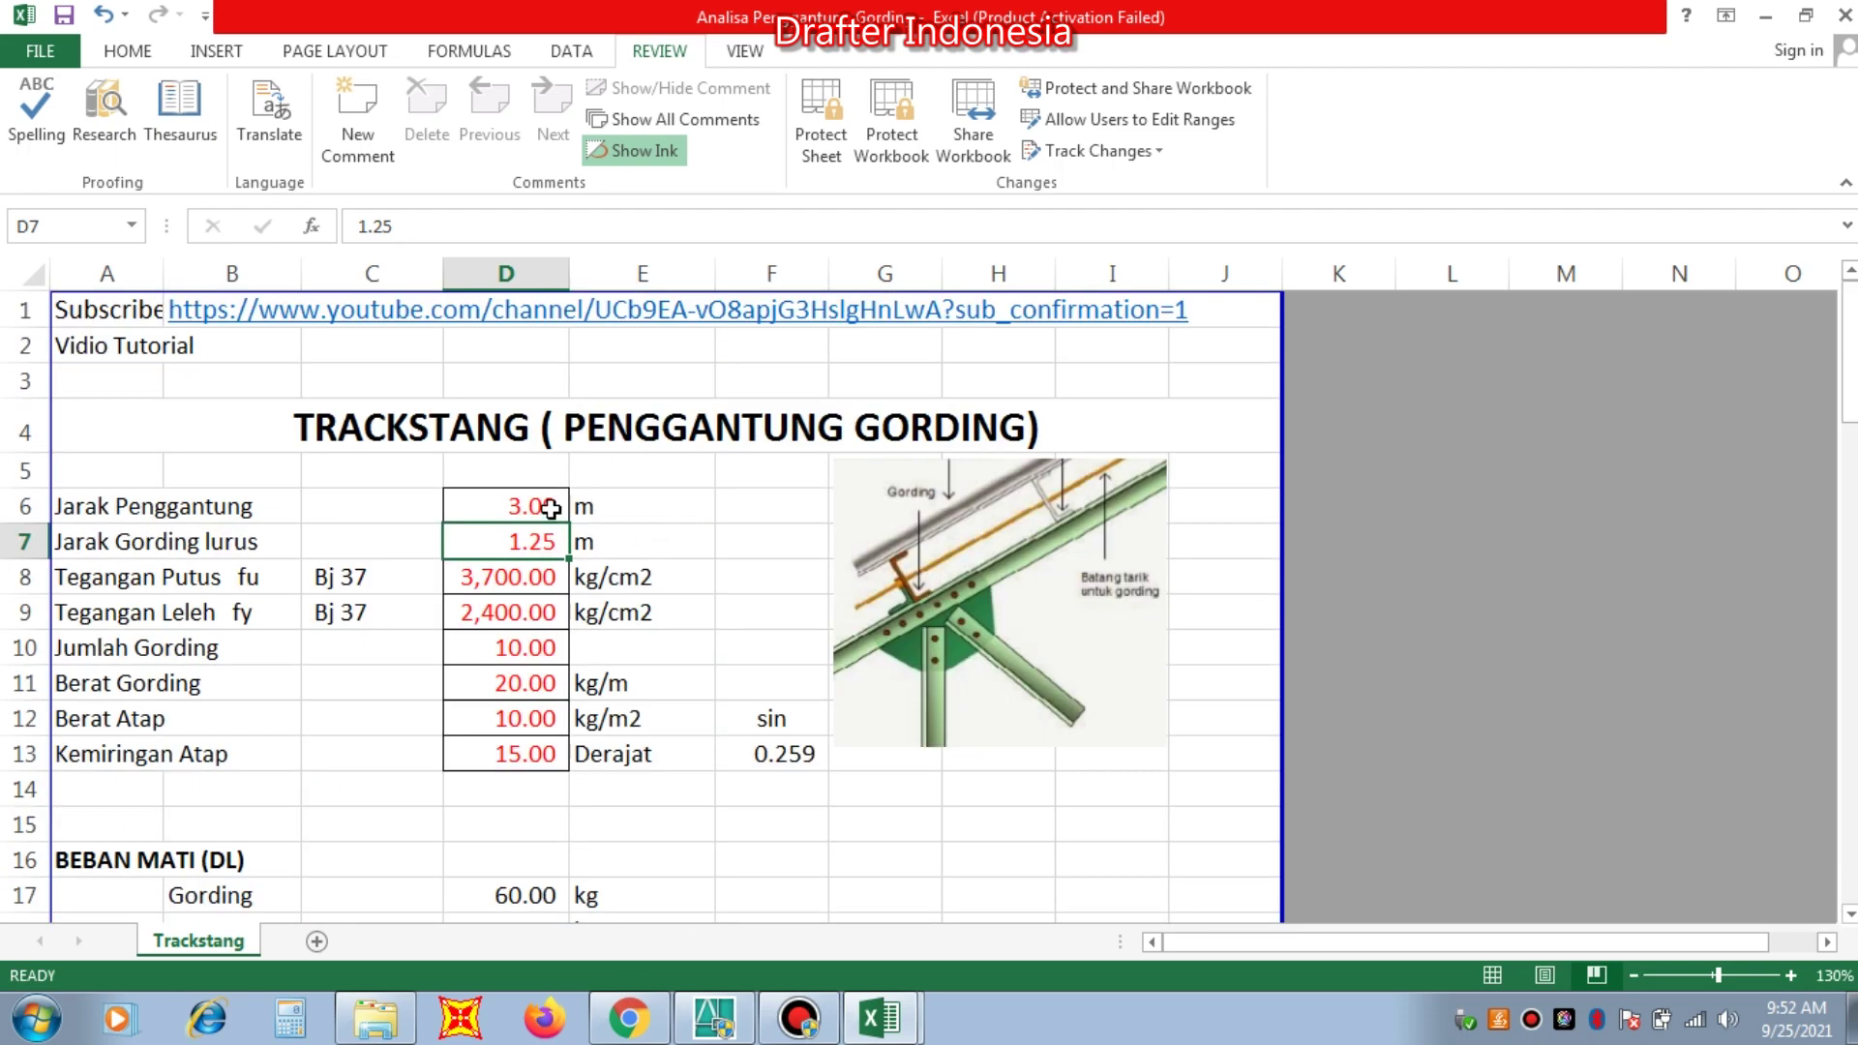
left_click(557, 515)
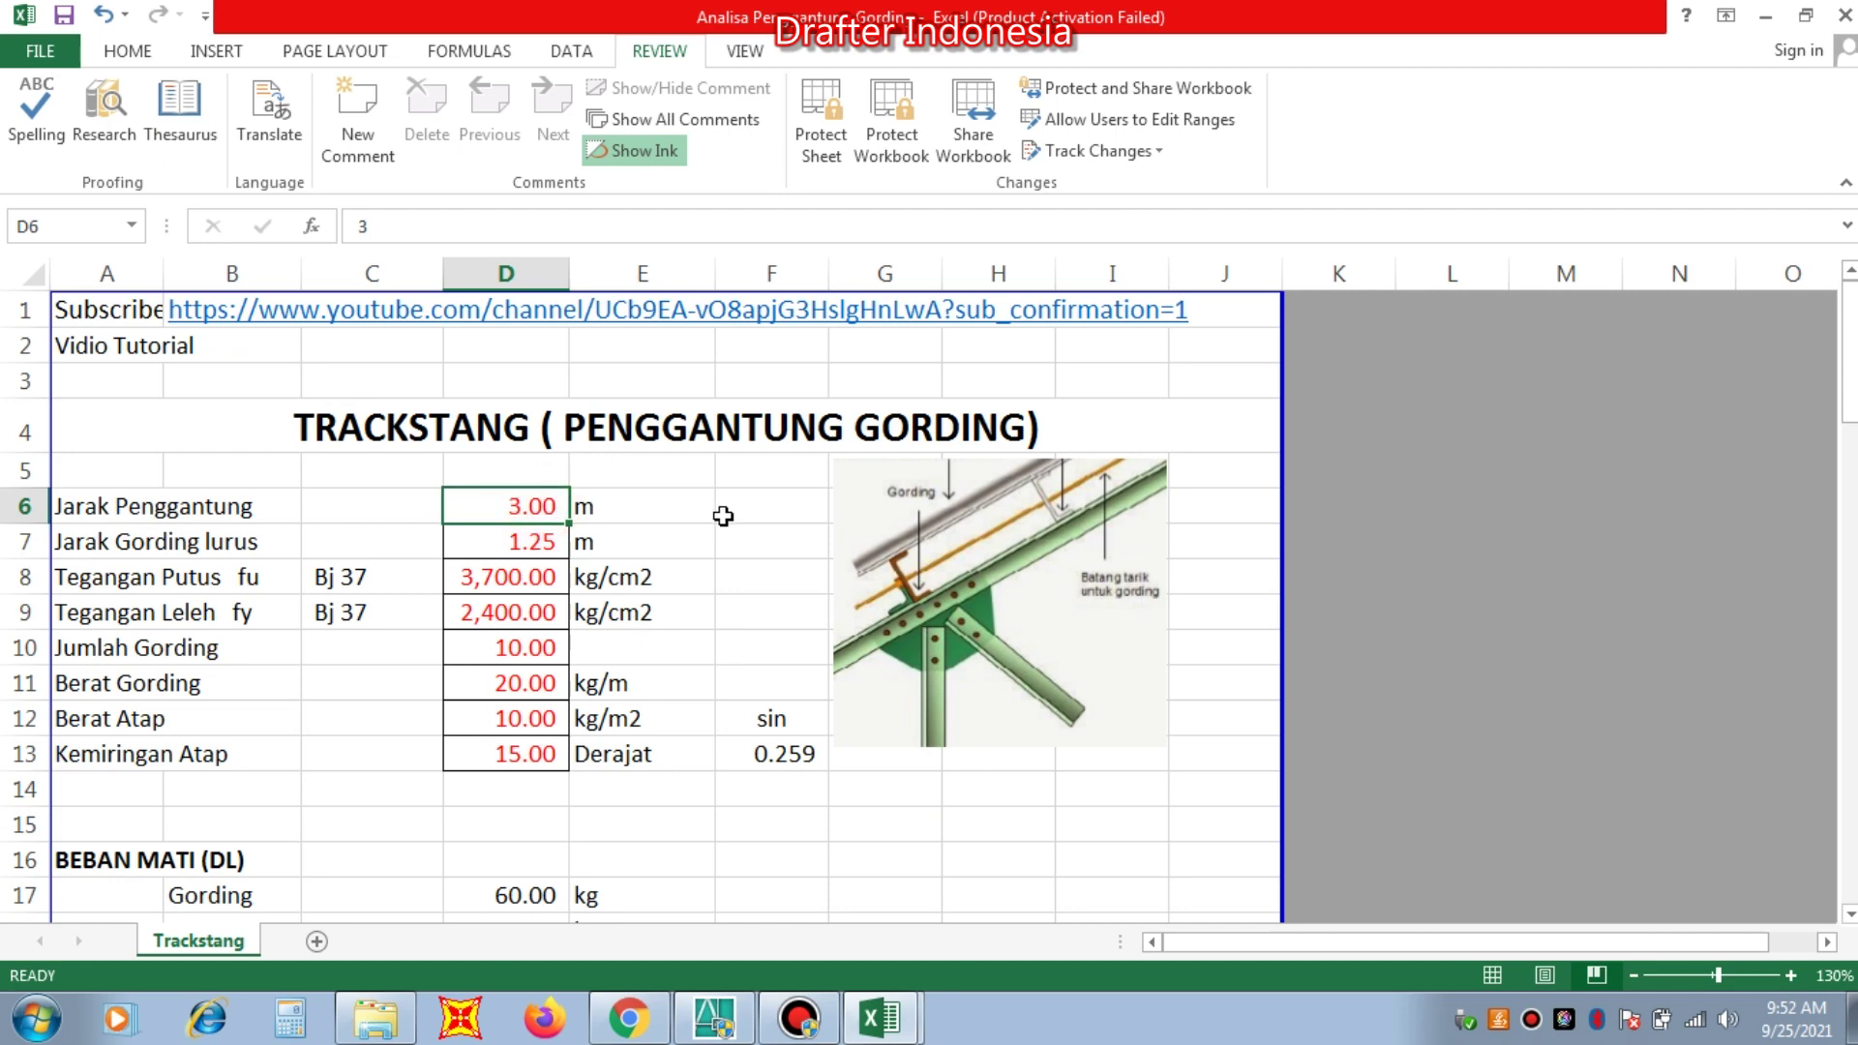
type("1")
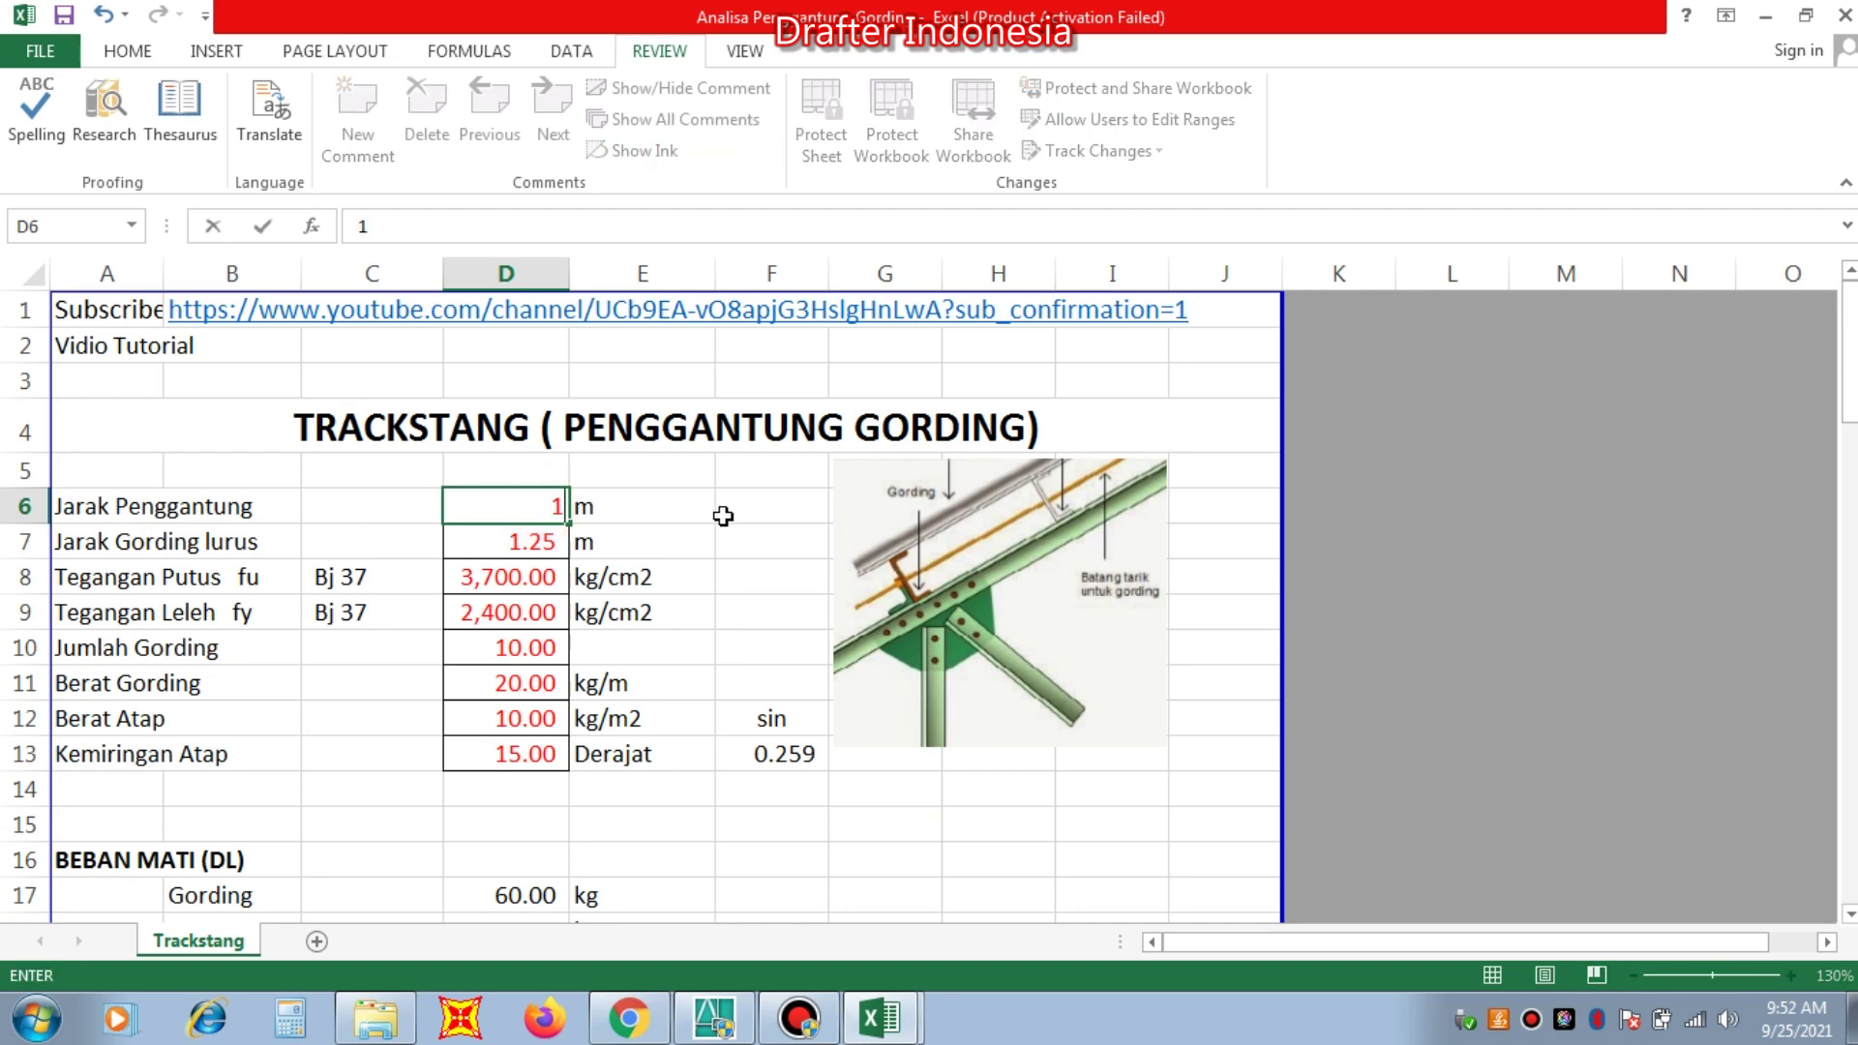
key("Return")
scroll(723, 522, "down", 13)
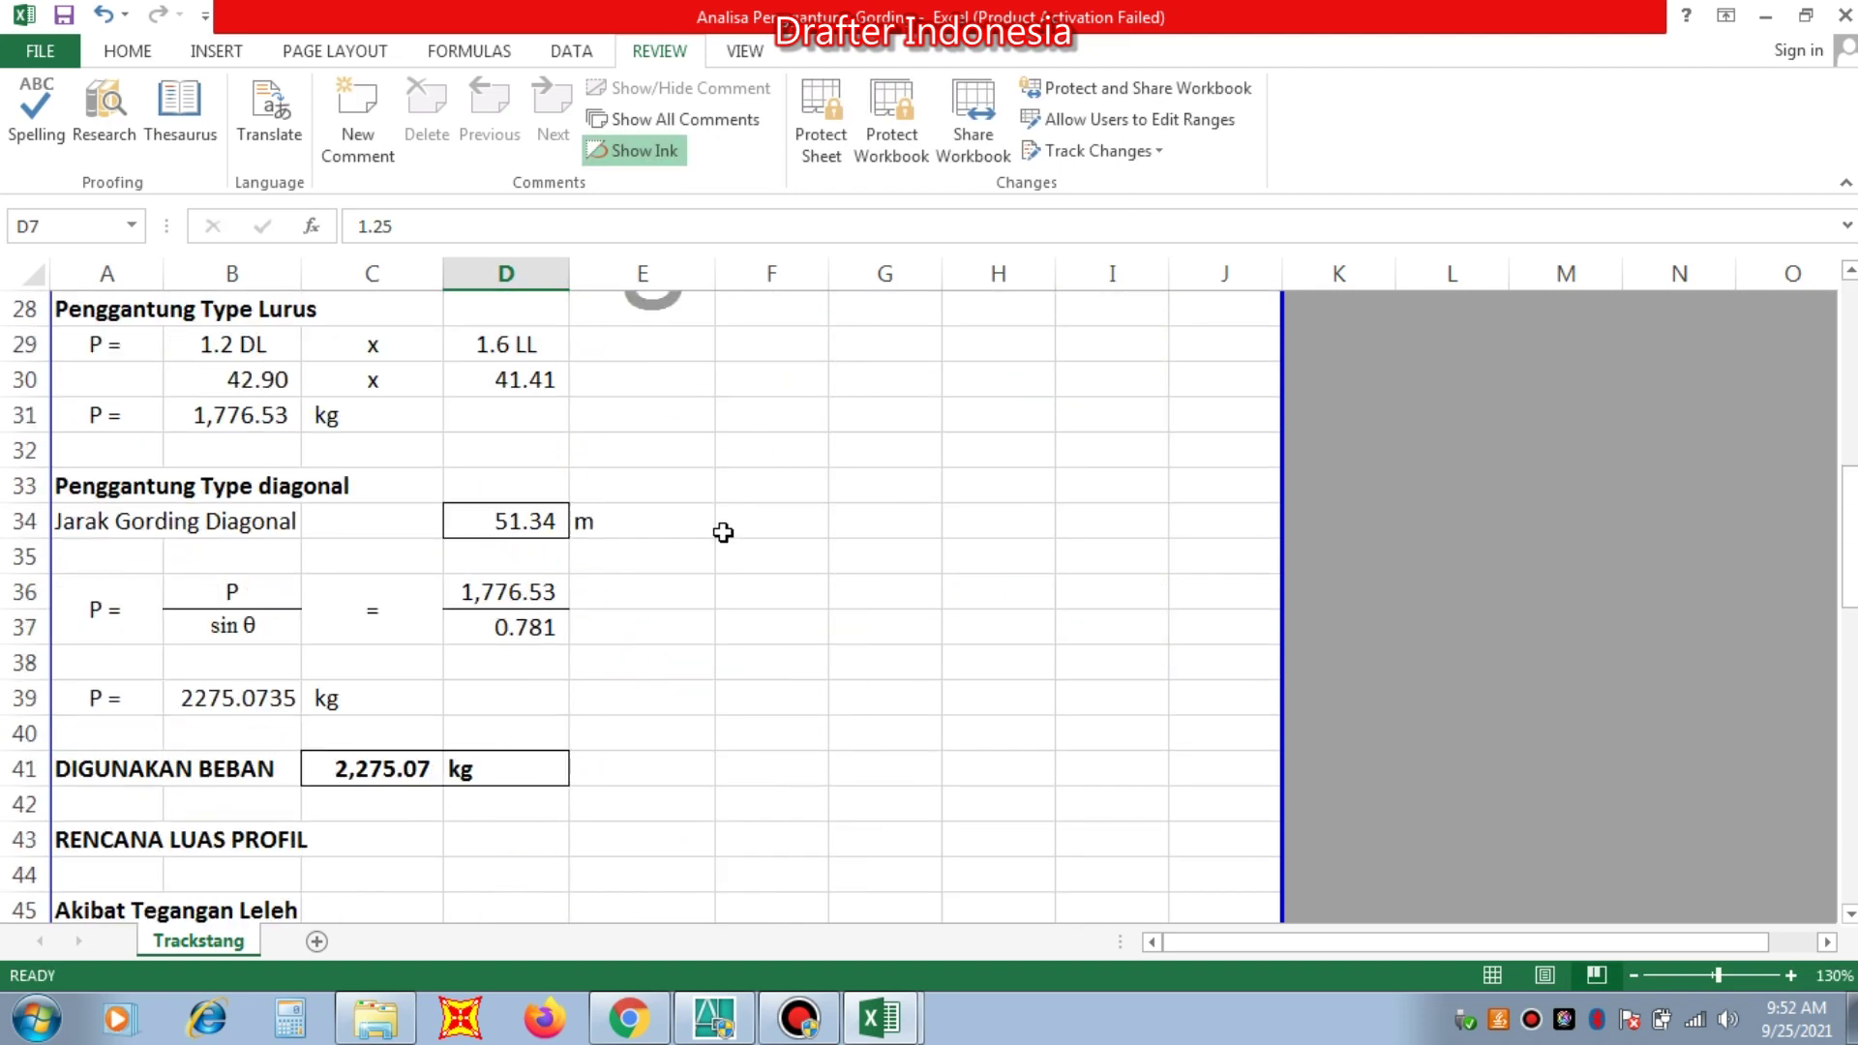
scroll(722, 536, "down", 8)
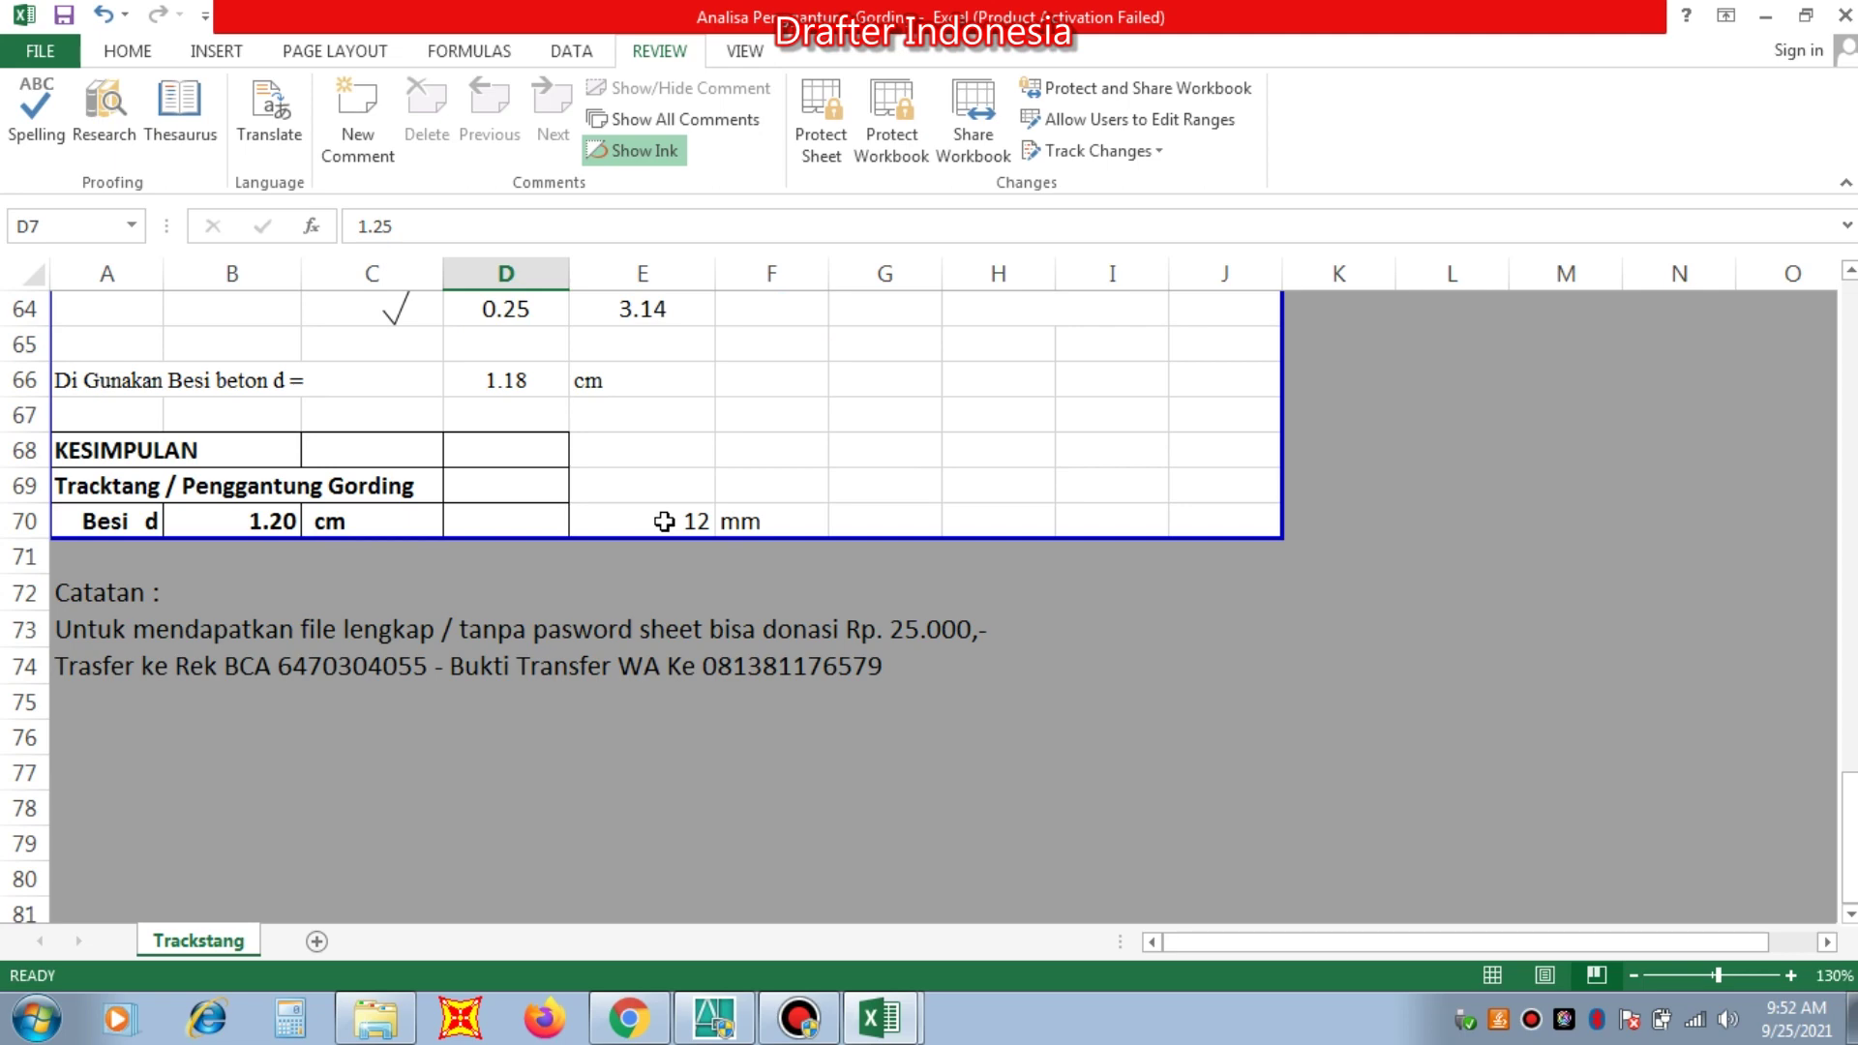
scroll(665, 522, "up", 20)
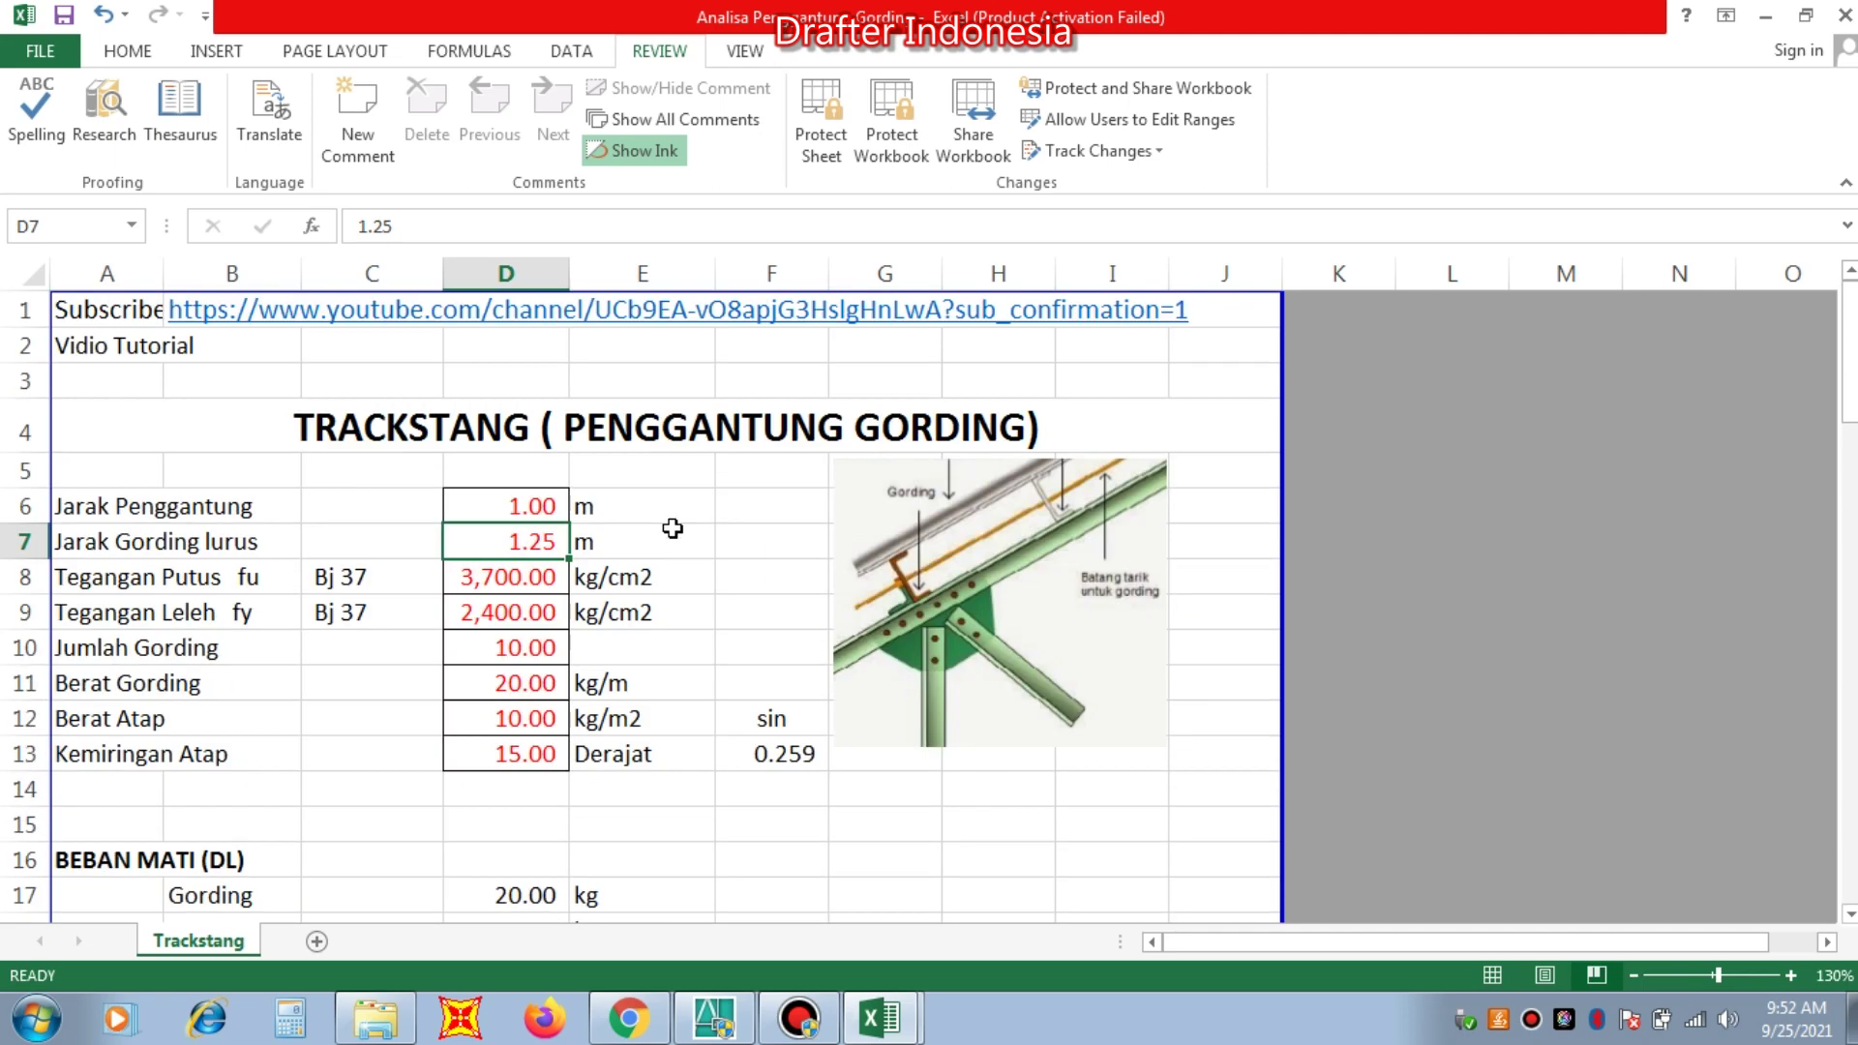
Step: Switch to the AutoCAD drawing and examine the purlin layout and its hanger spacing between the dimensioned green lines
left_click(715, 1025)
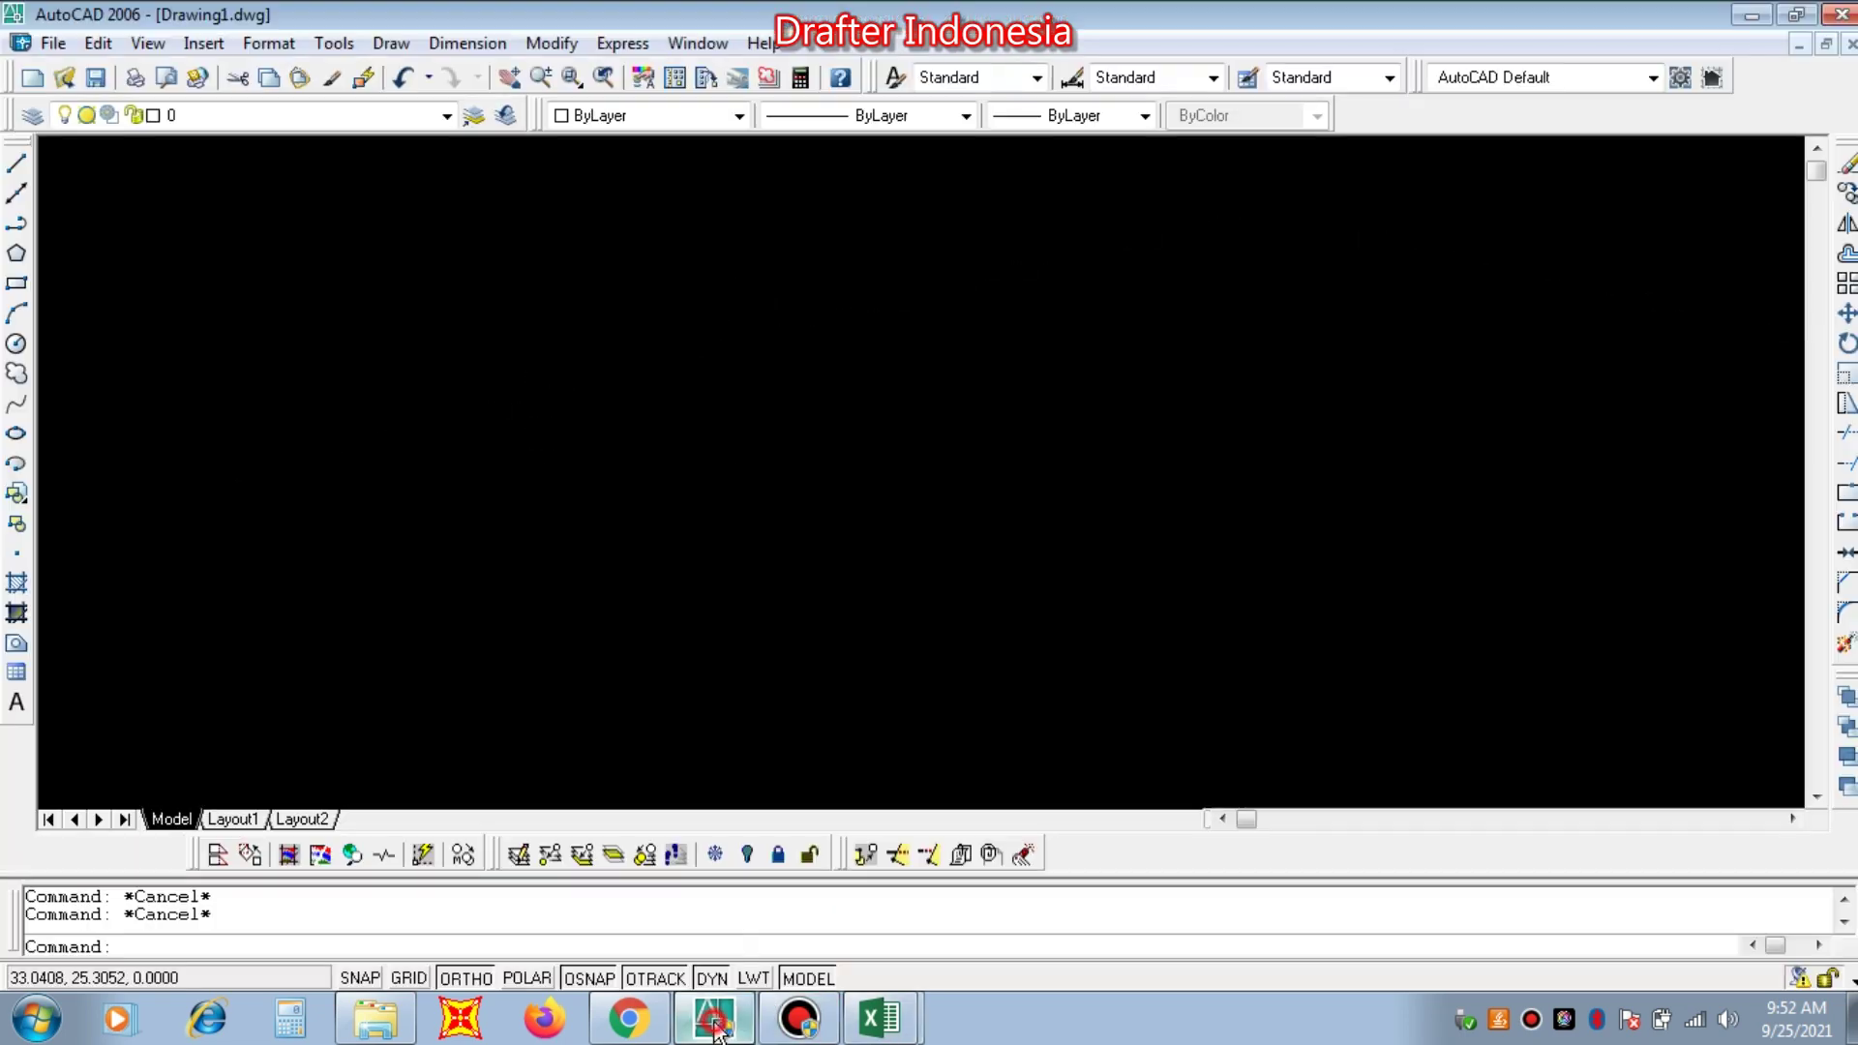
scroll(746, 614, "down", 5)
scroll(789, 489, "up", 4)
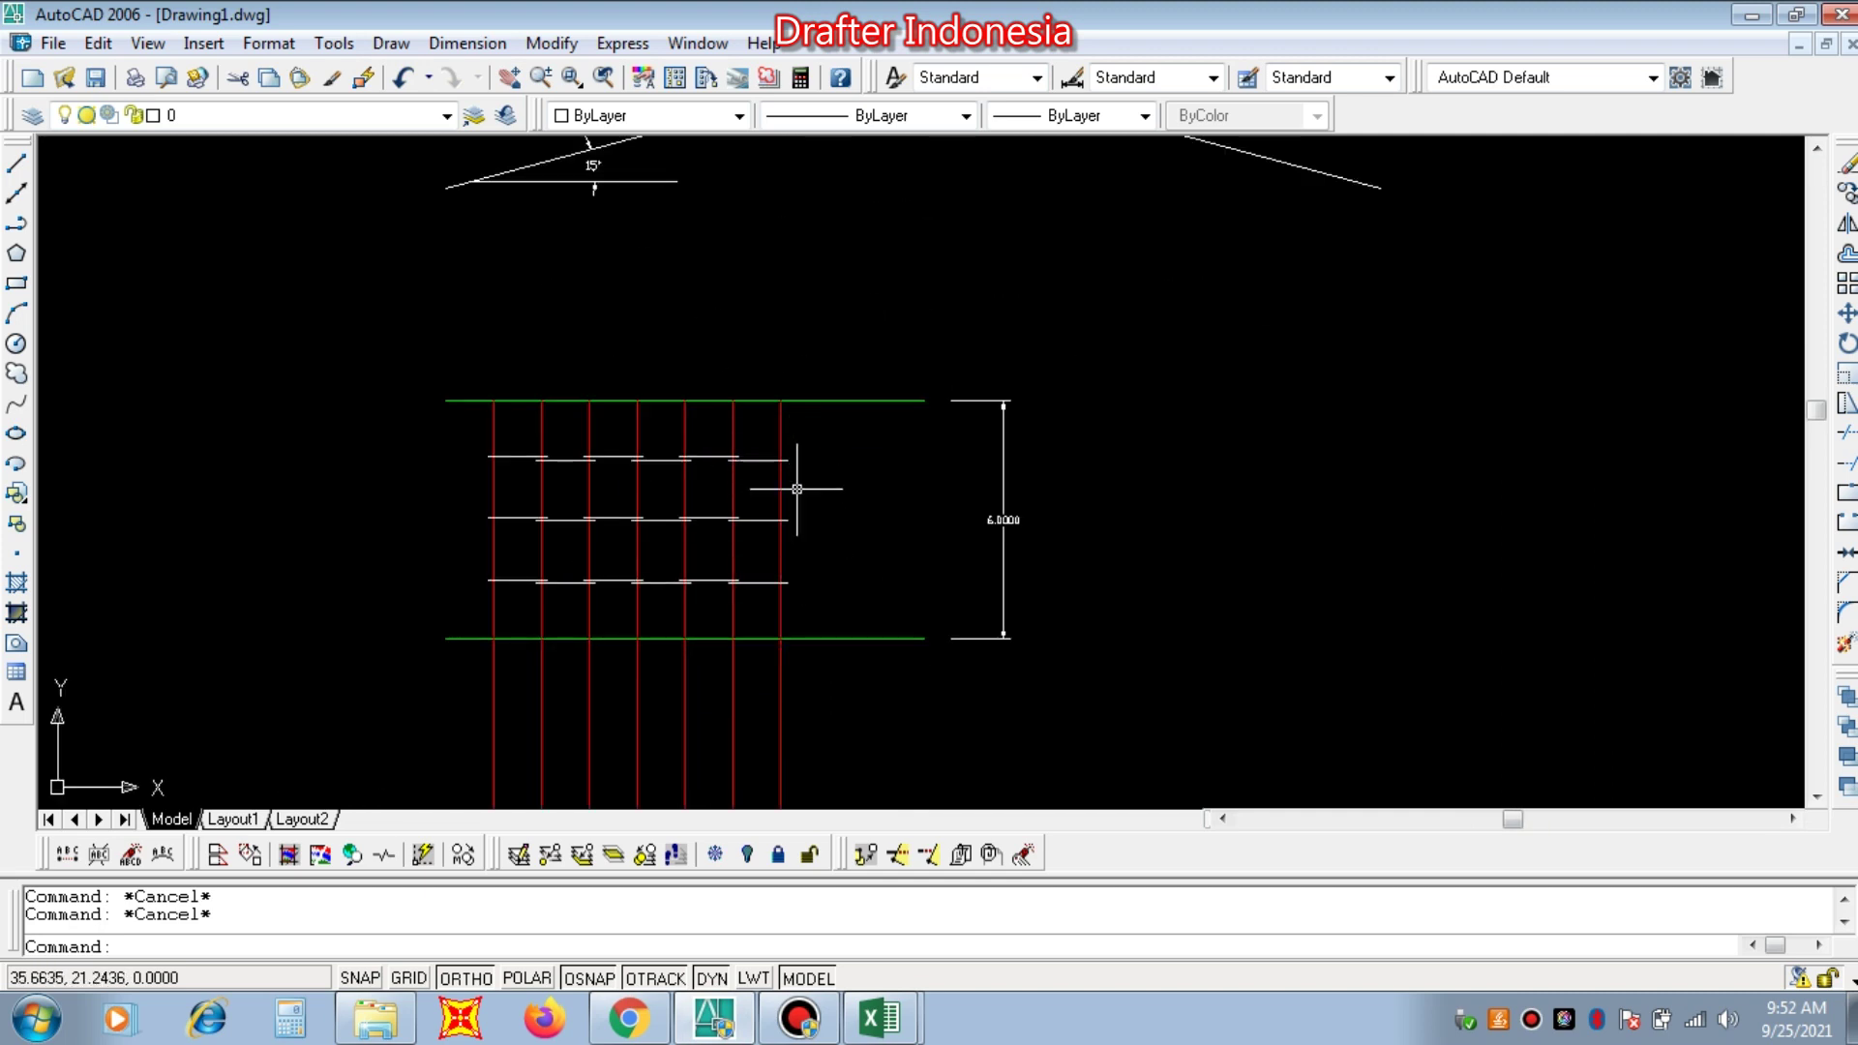
scroll(782, 459, "up", 2)
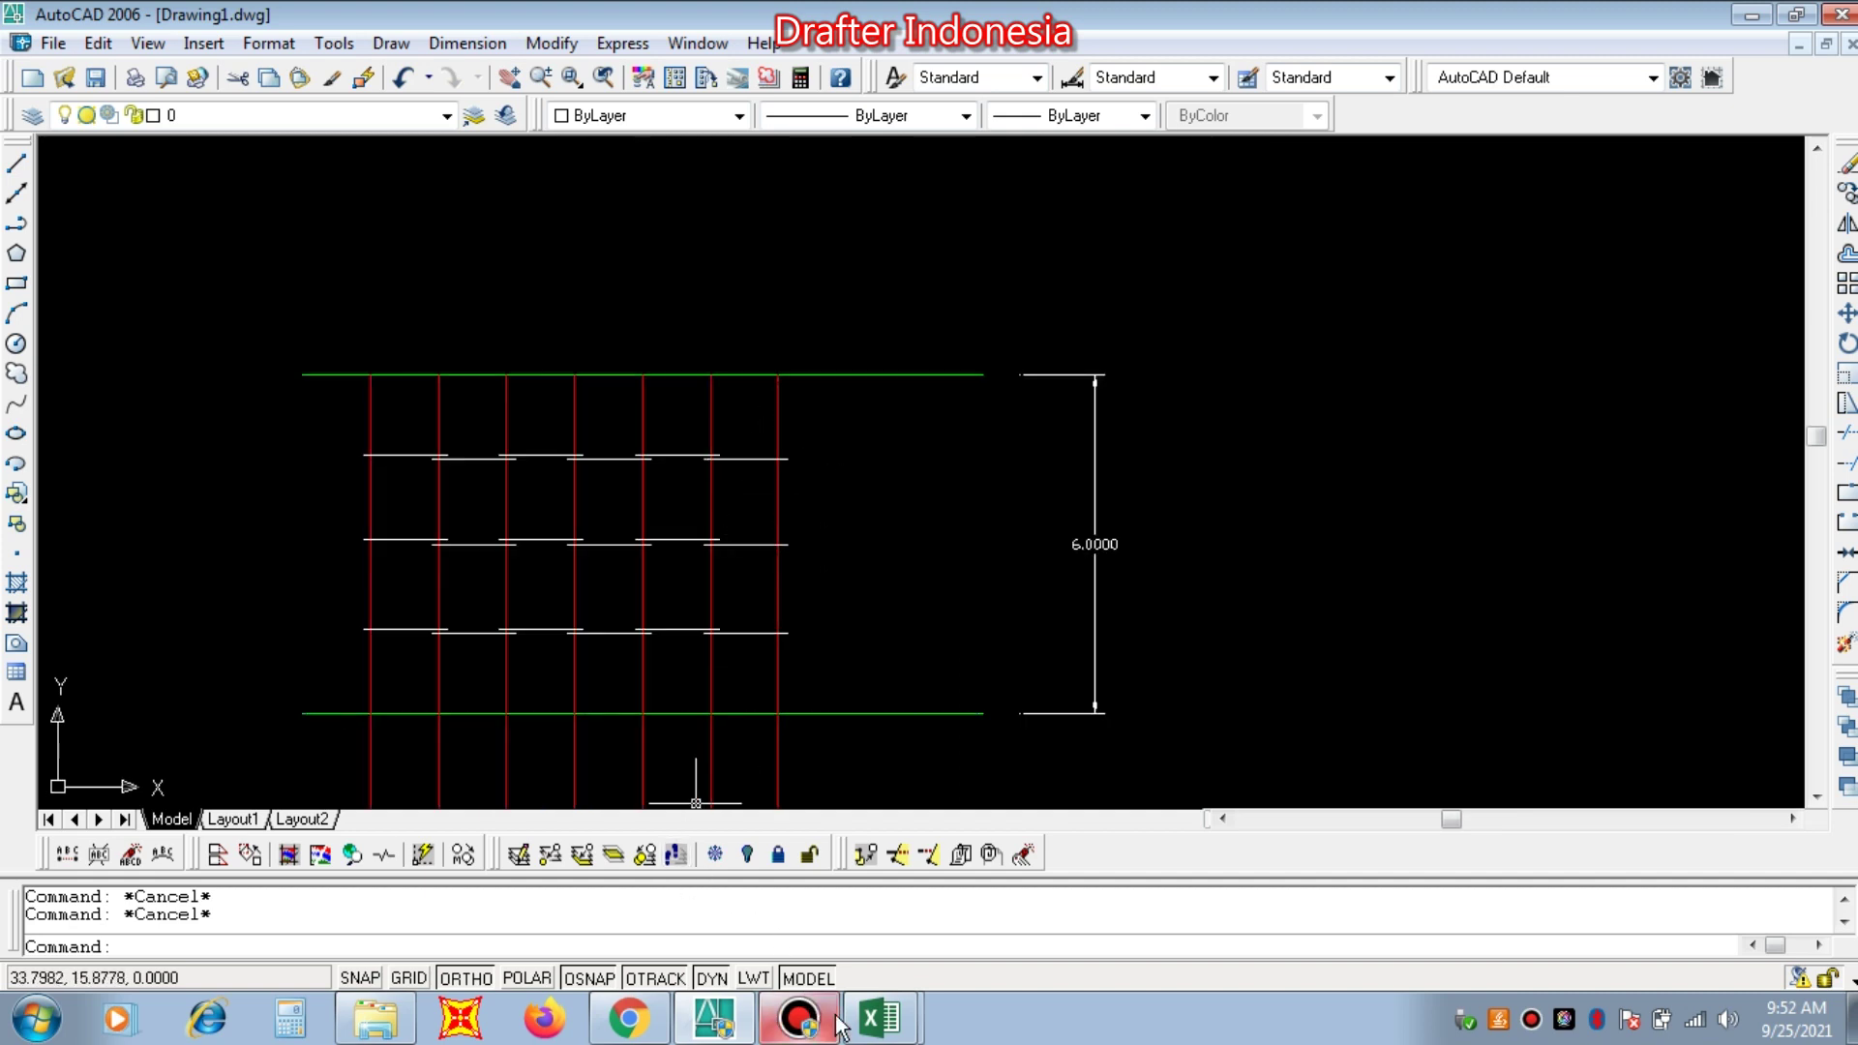
Step: Return to the Analisa Penggantung Gording workbook in Excel, set Jarak Penggantung in D6 to 1.5 m and check the resulting bar diameter
left_click(871, 1024)
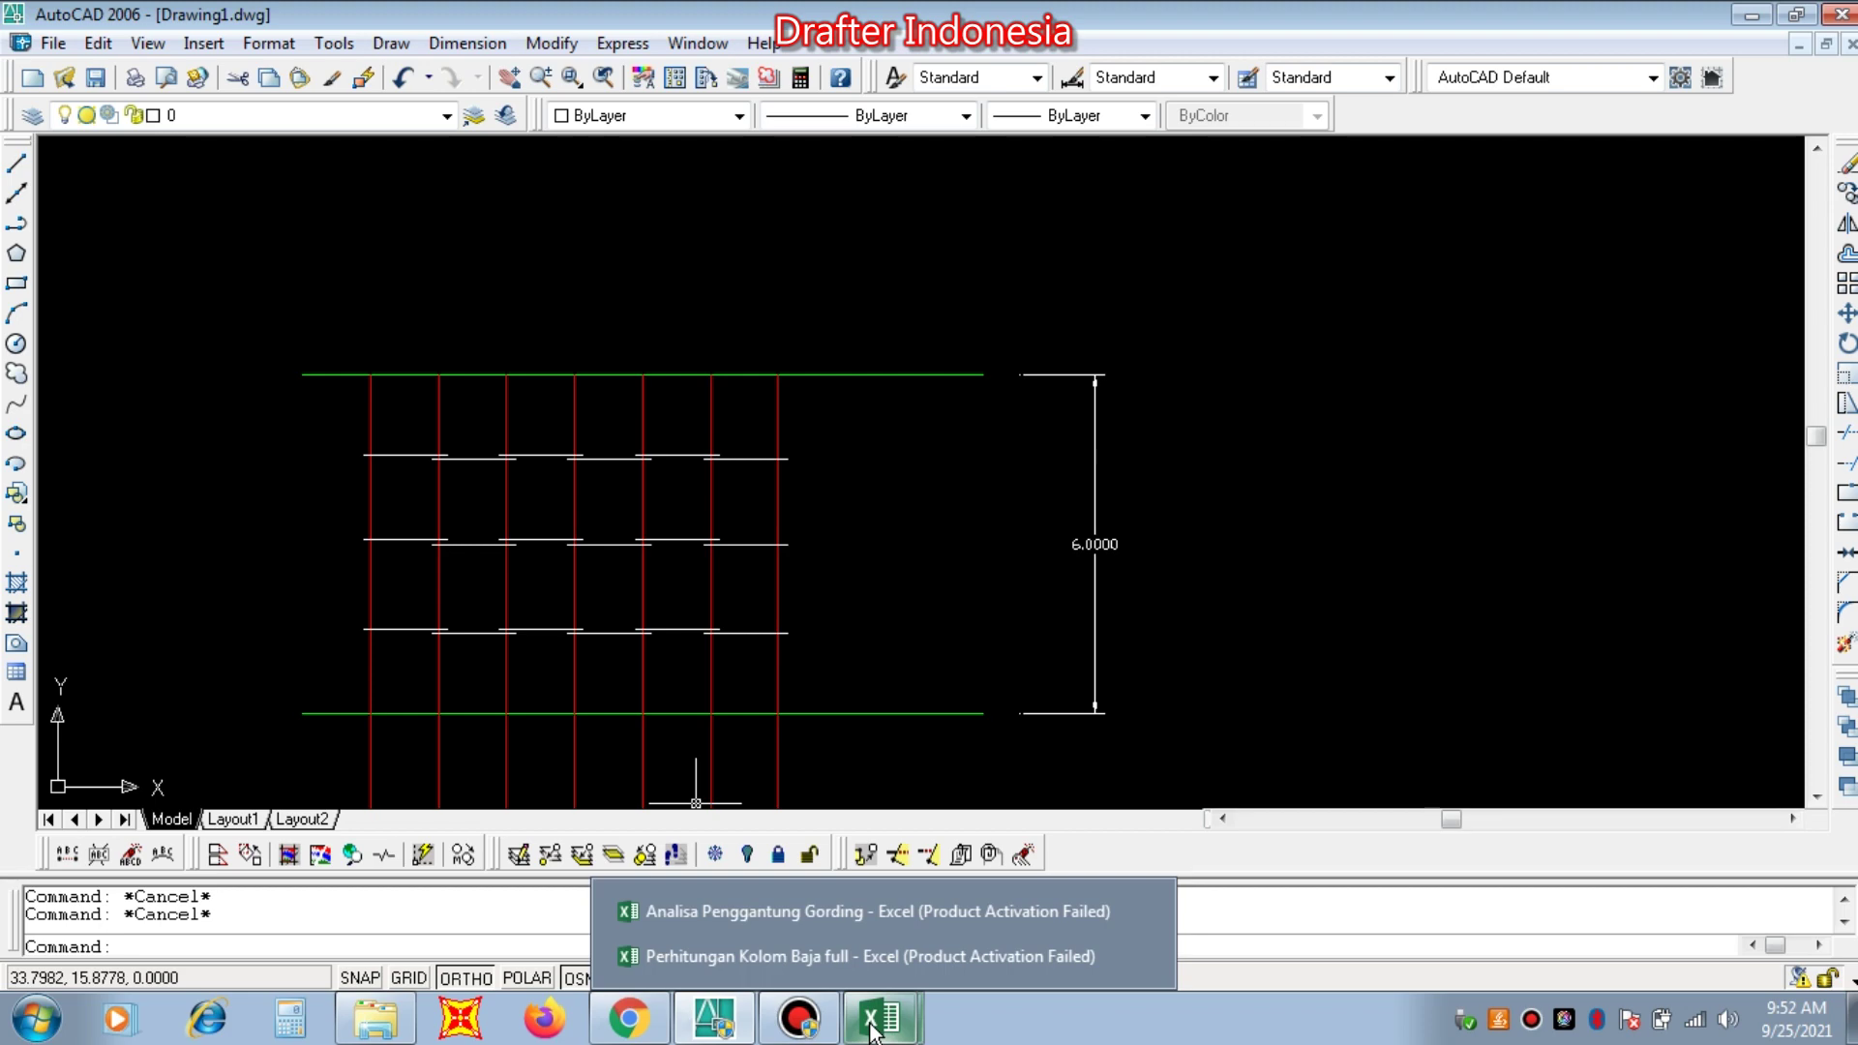
left_click(857, 909)
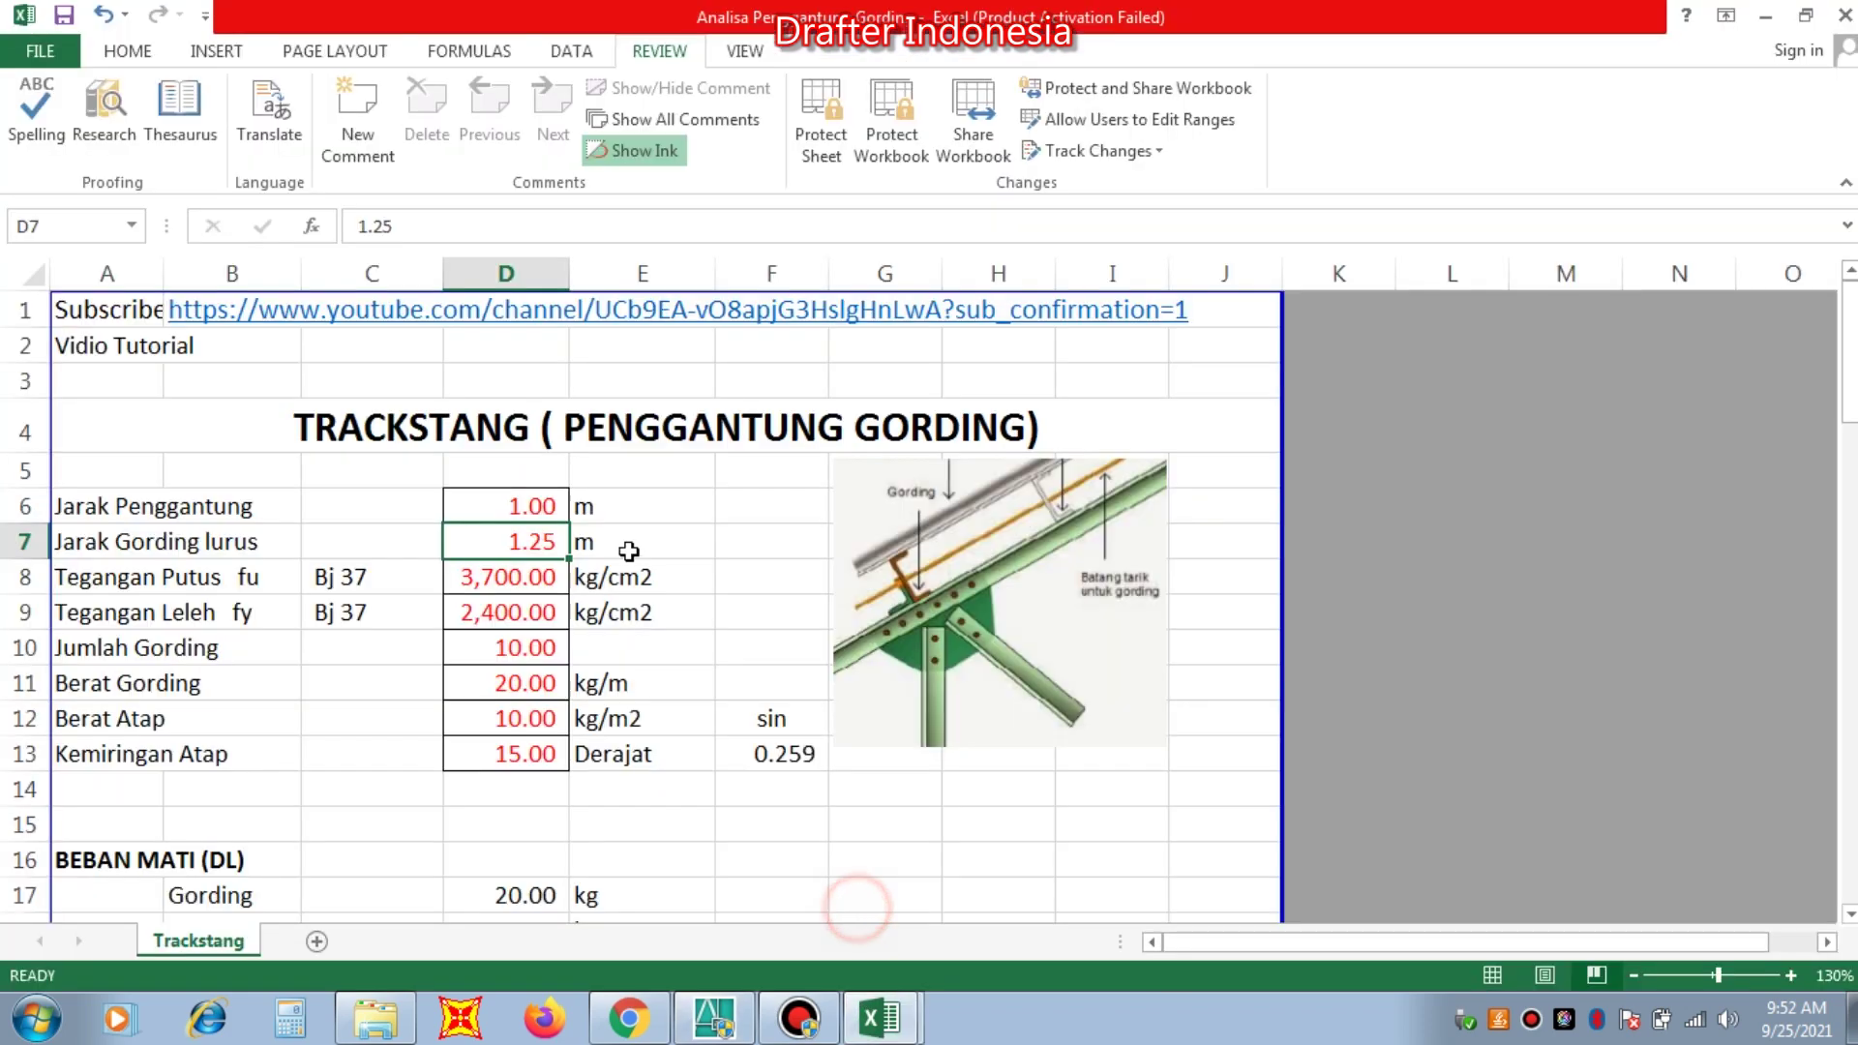
left_click(539, 503)
type("1")
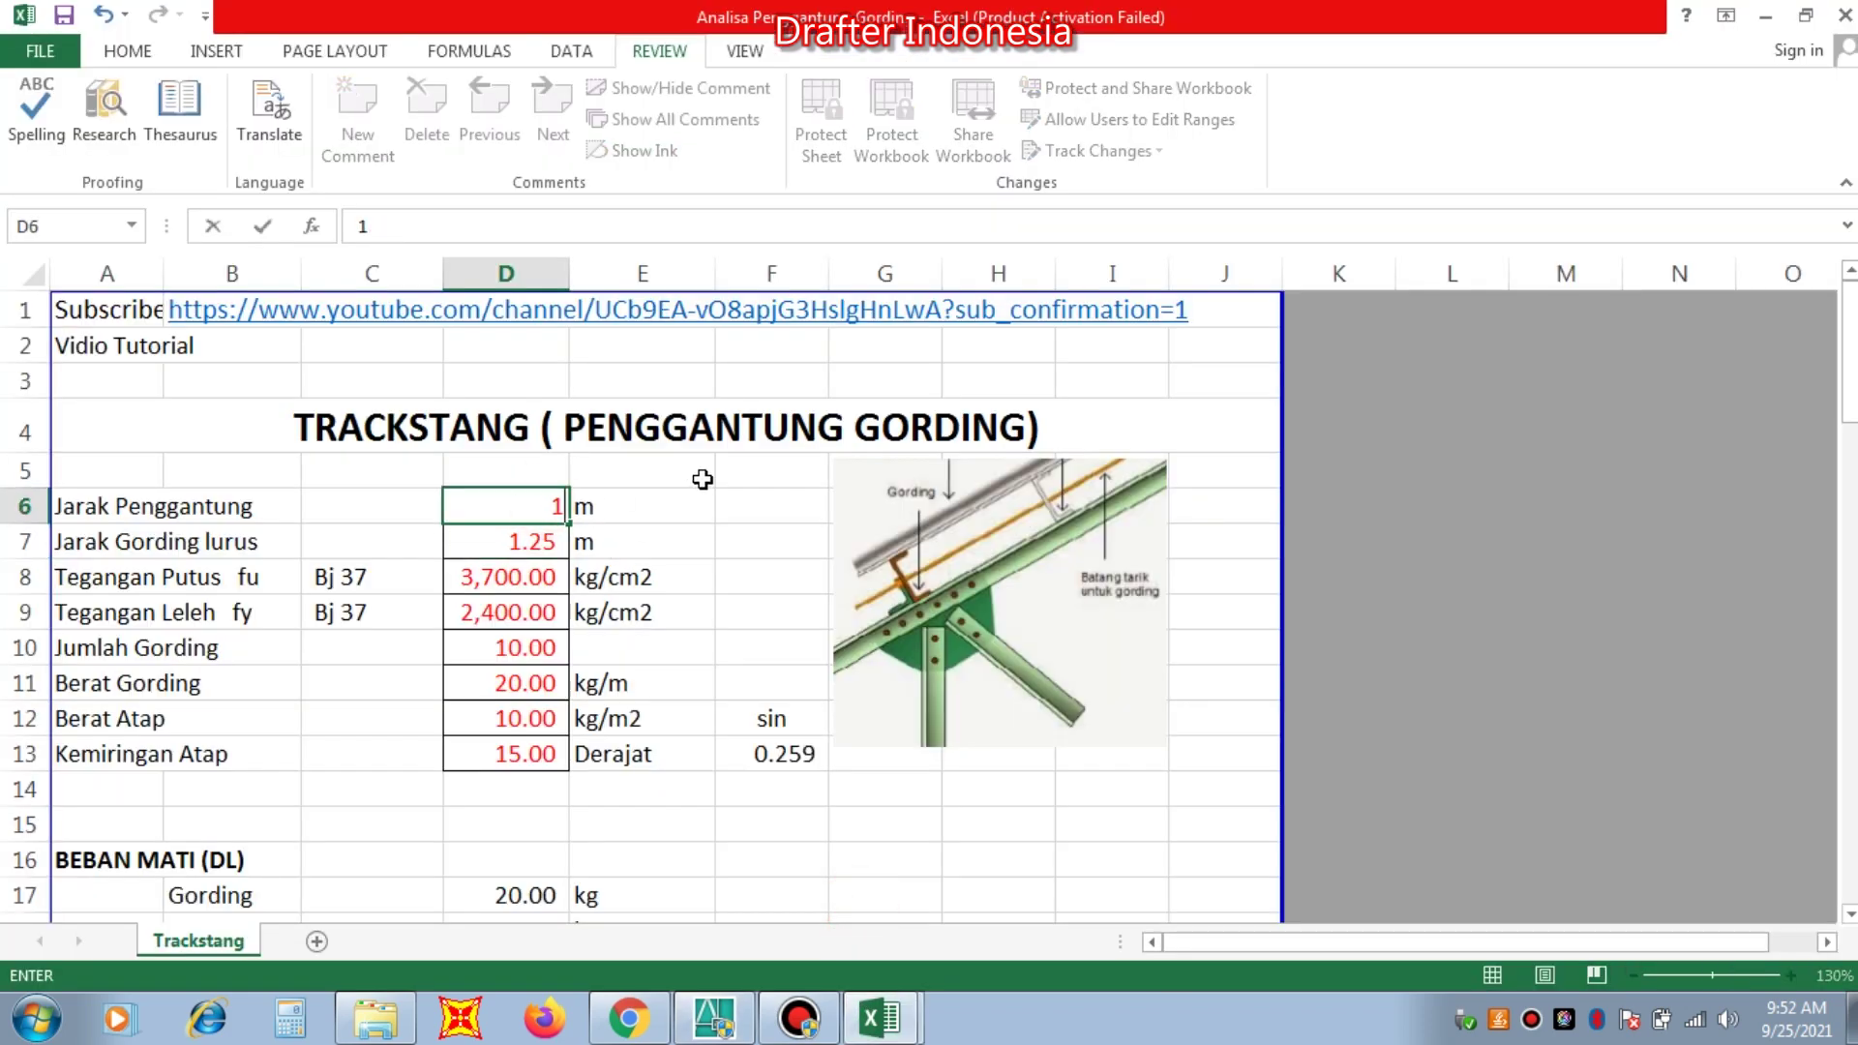
type(".25")
key("Return")
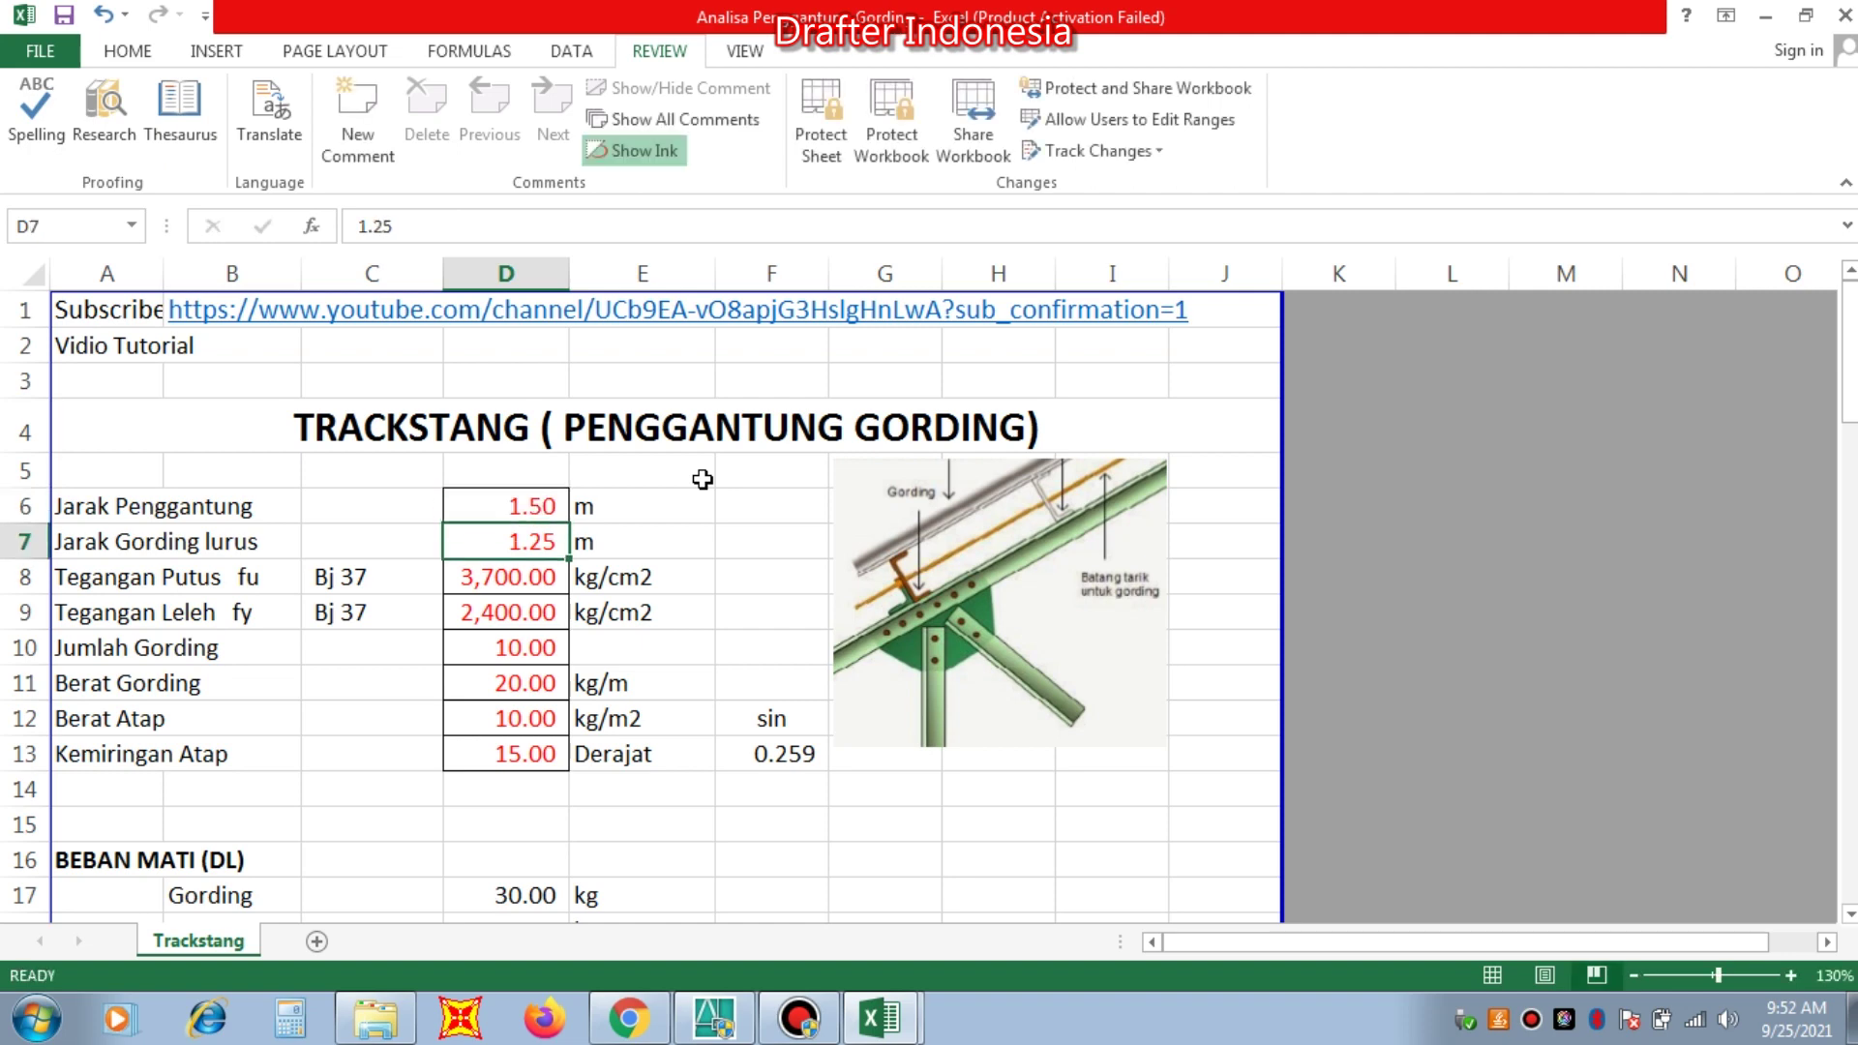
scroll(677, 549, "down", 6)
scroll(678, 549, "down", 13)
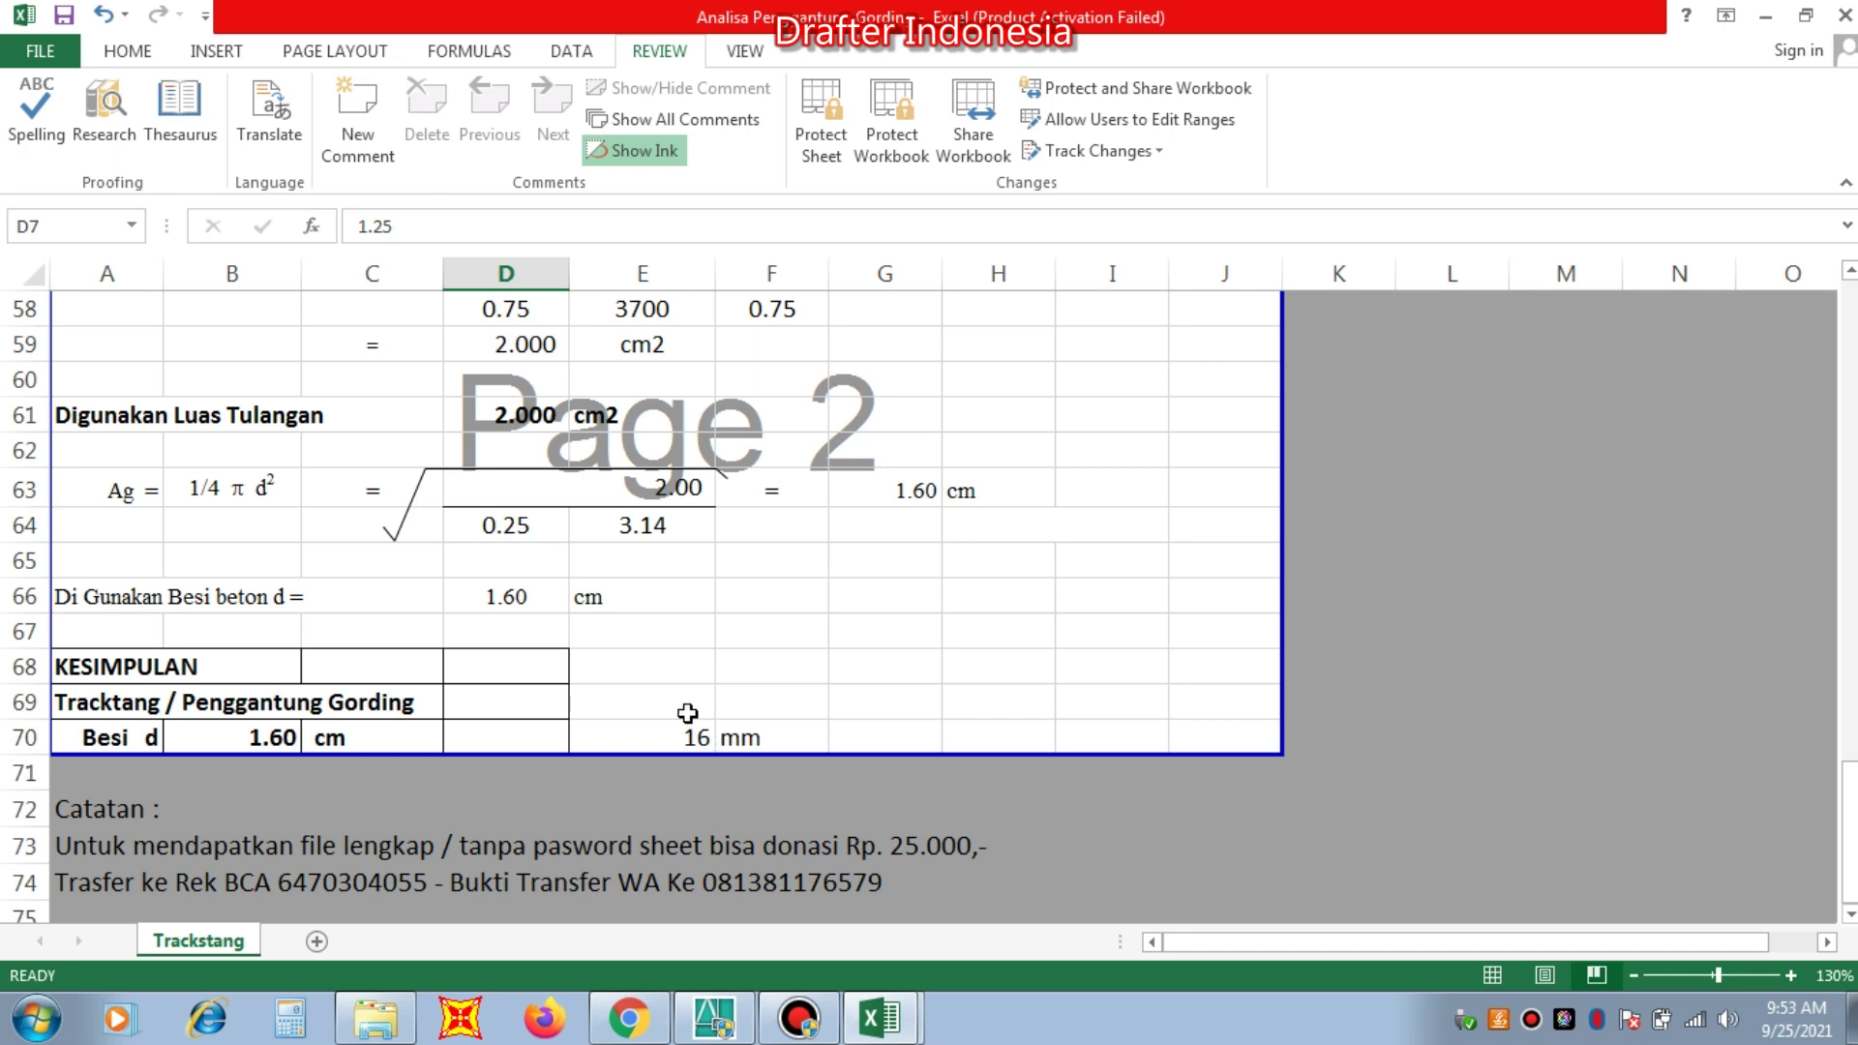
scroll(687, 713, "up", 19)
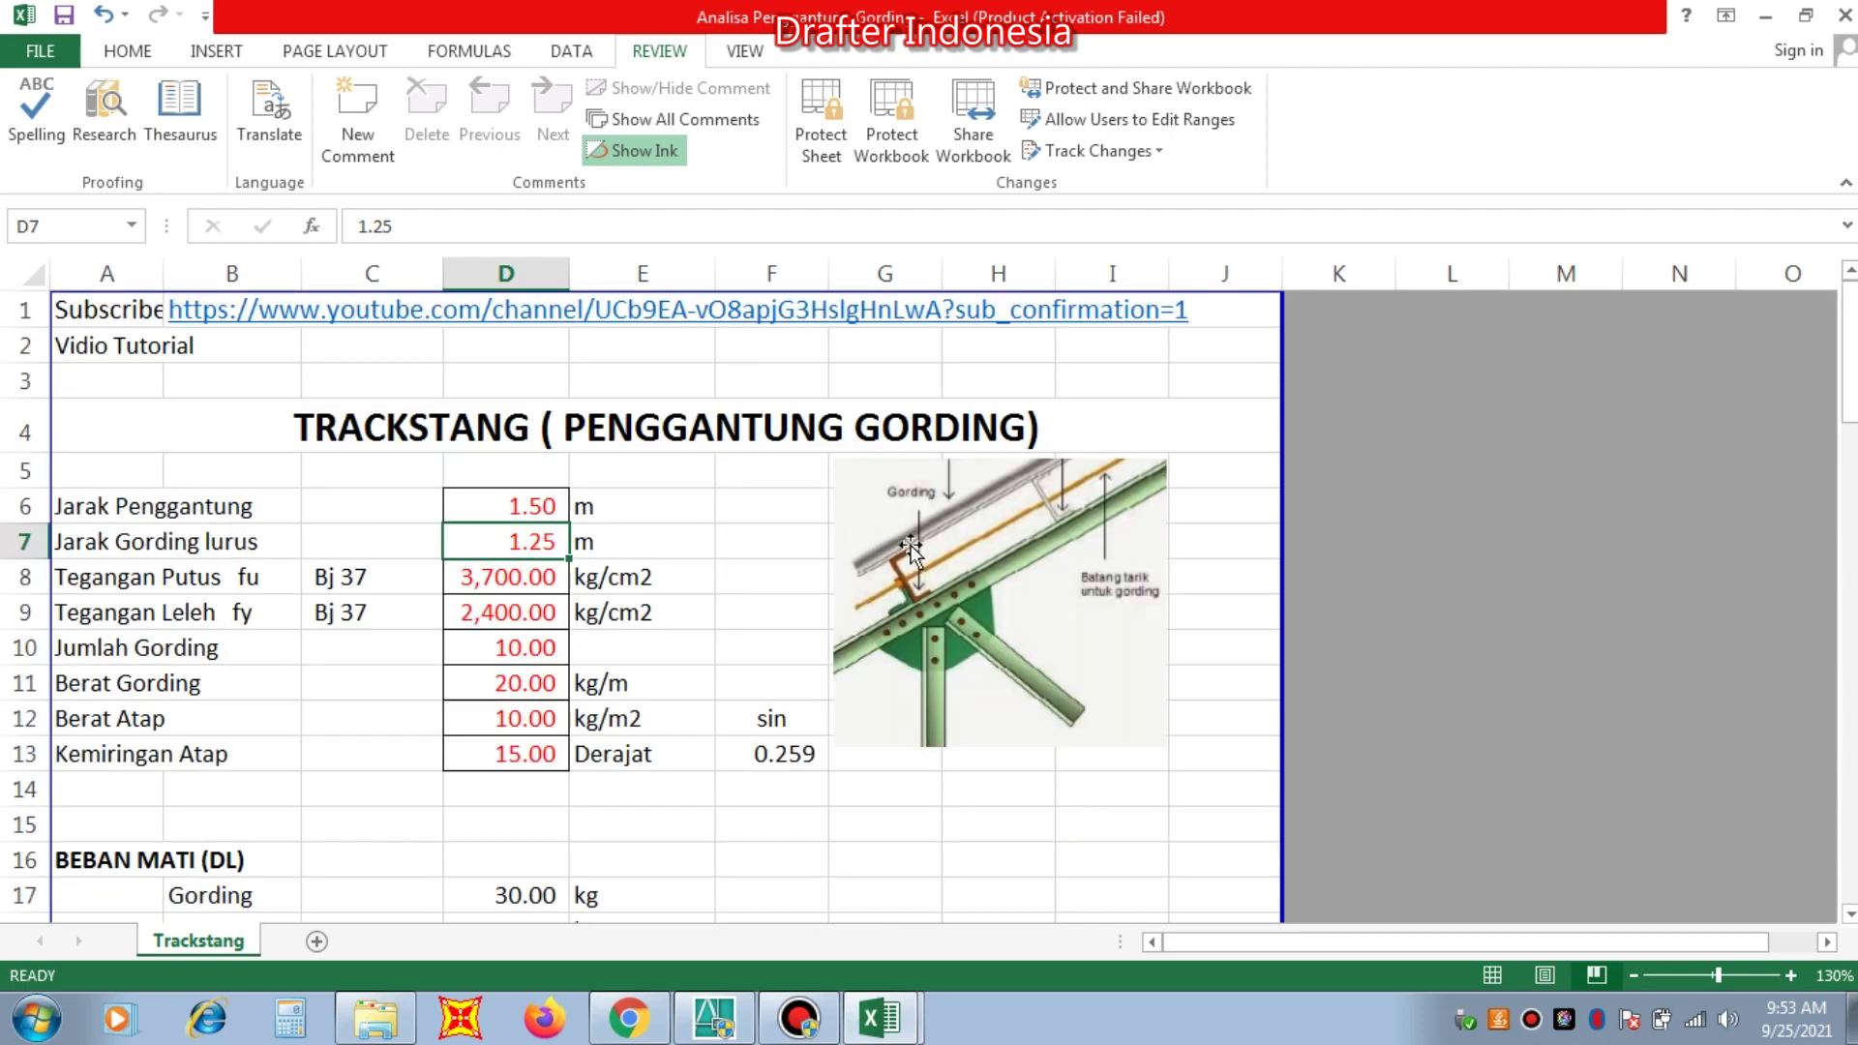
type("2")
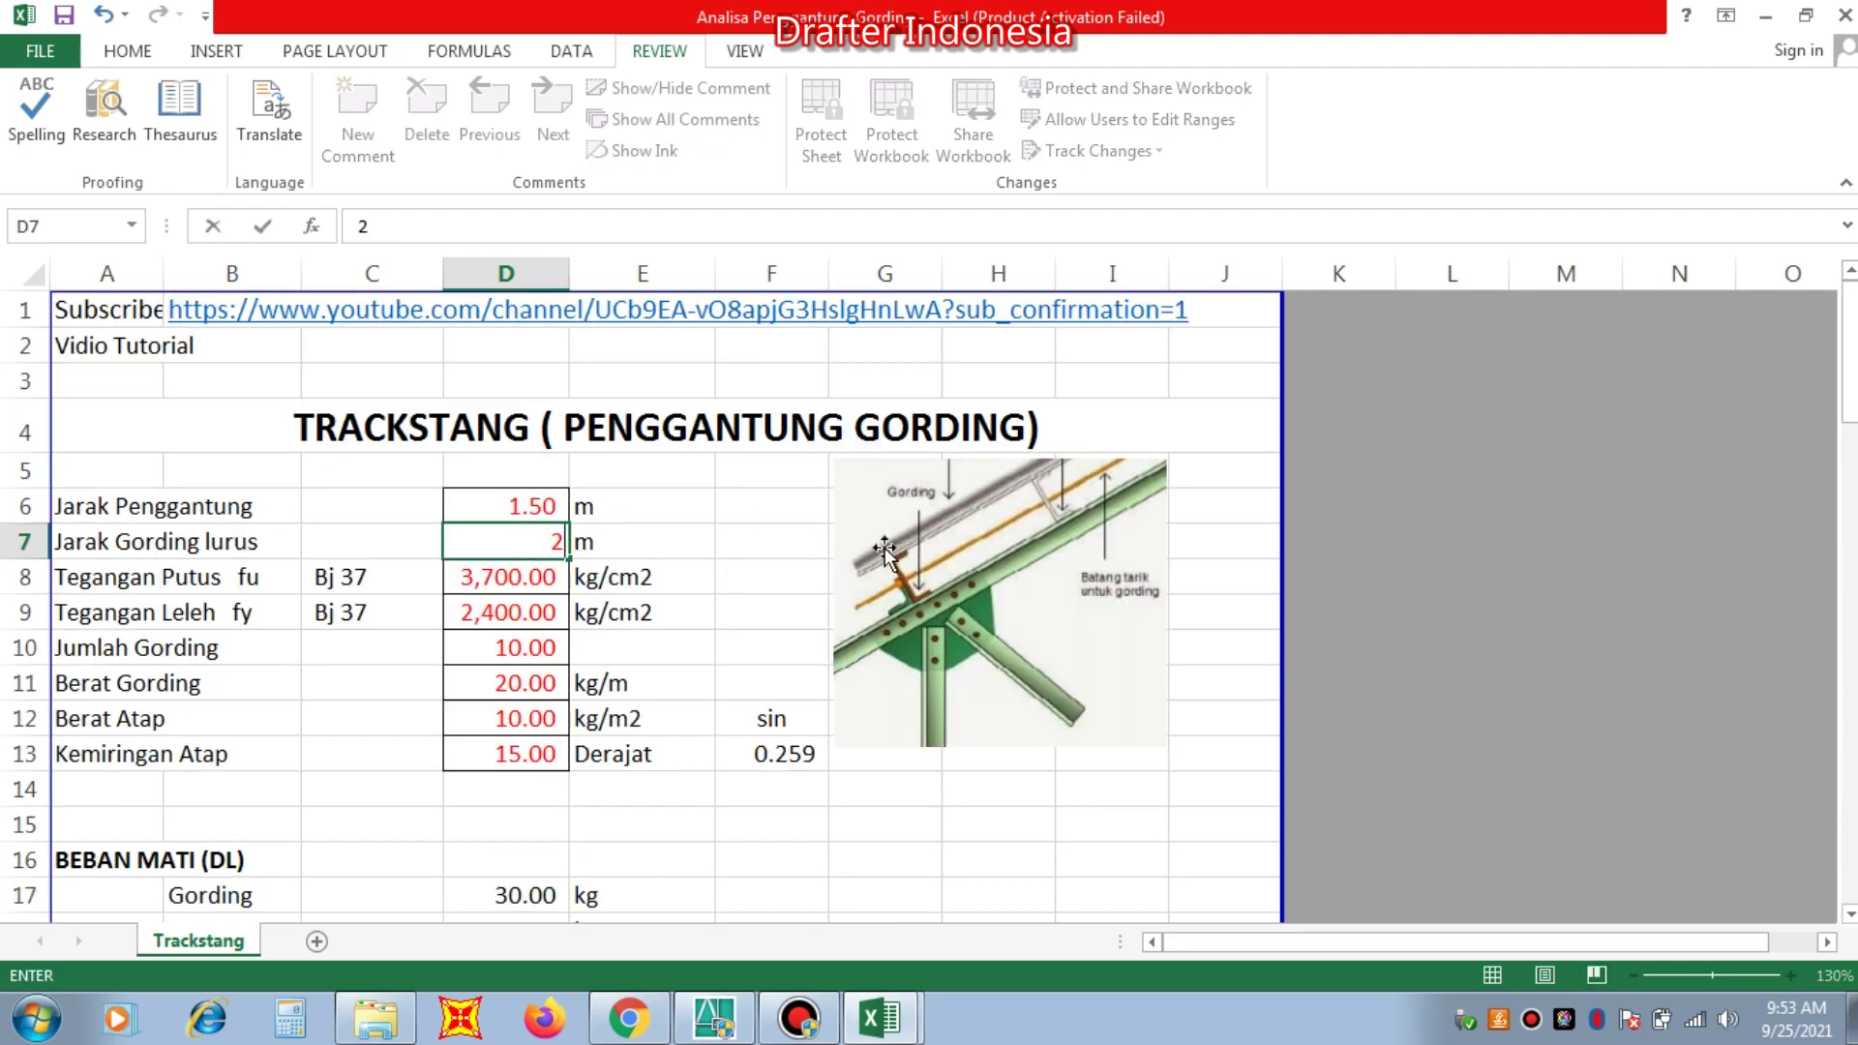
key("Return")
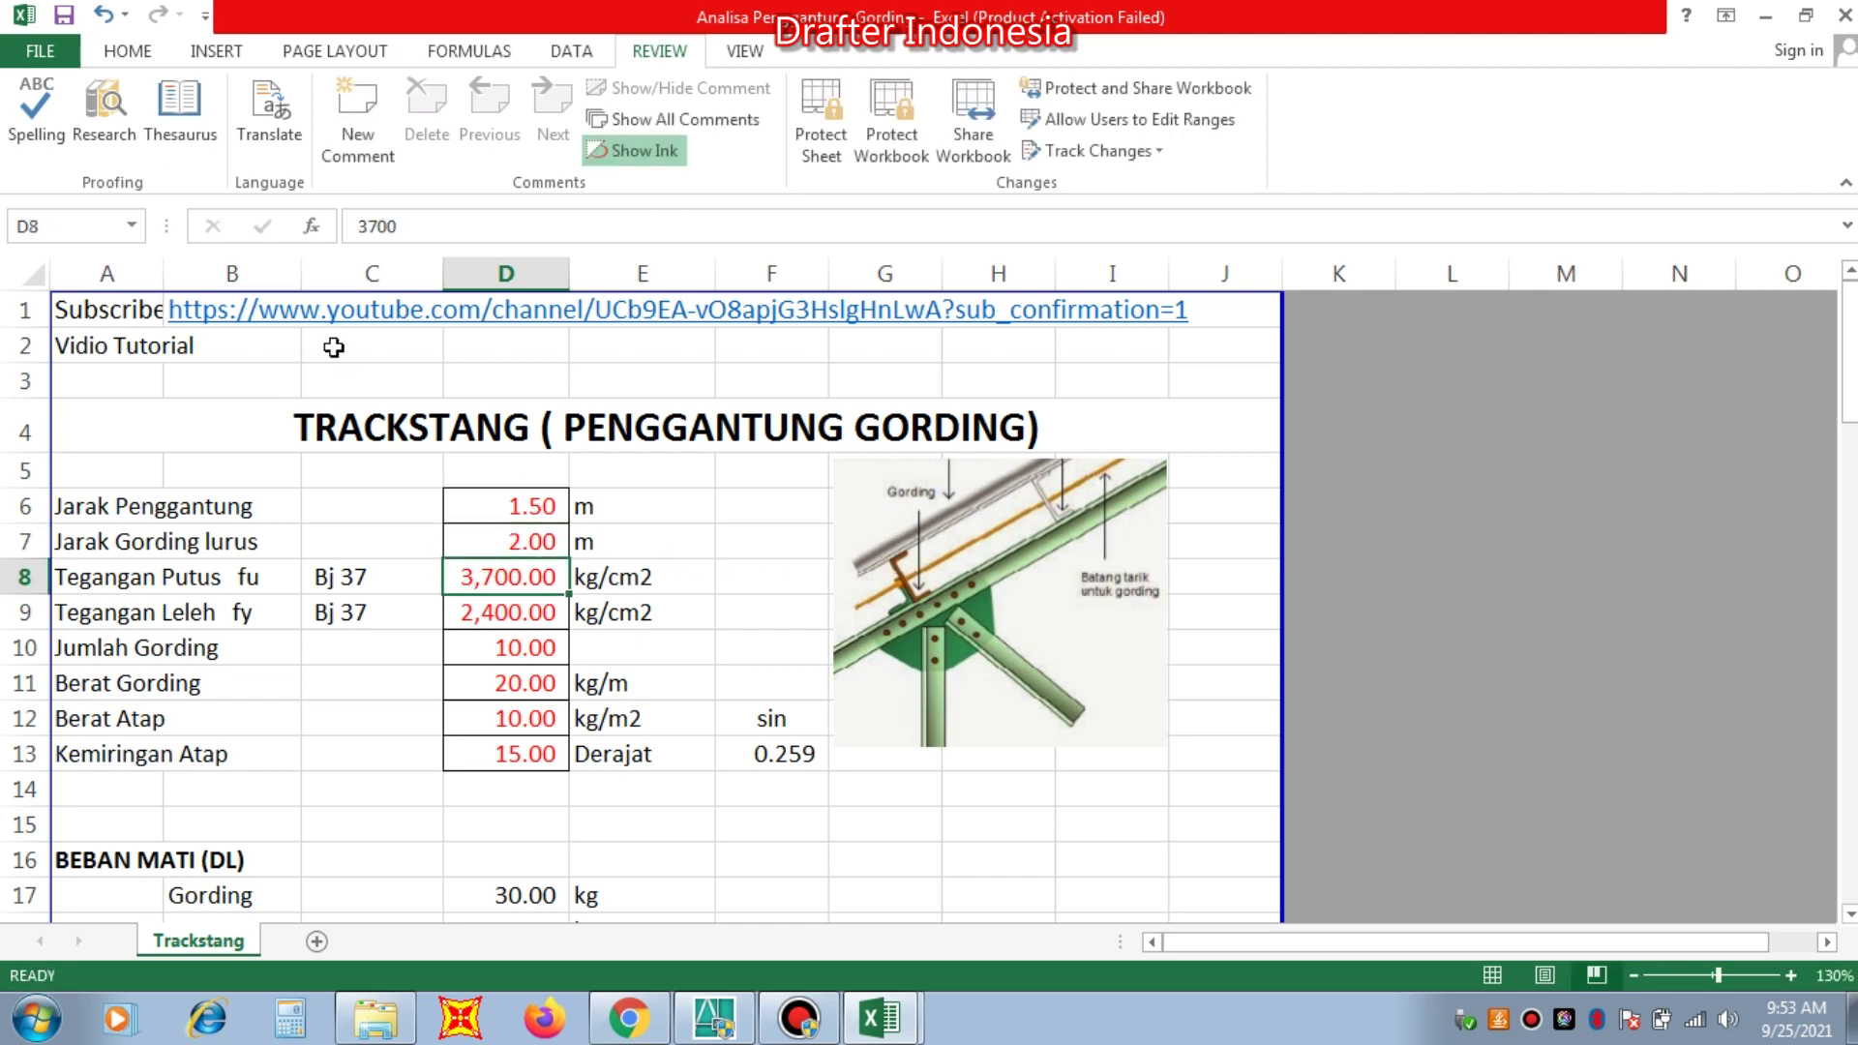
left_click(103, 13)
Step: Set Jarak Penggantung in D6 to 2 m and check the required bar diameter in the KESIMPULAN table
left_click(555, 503)
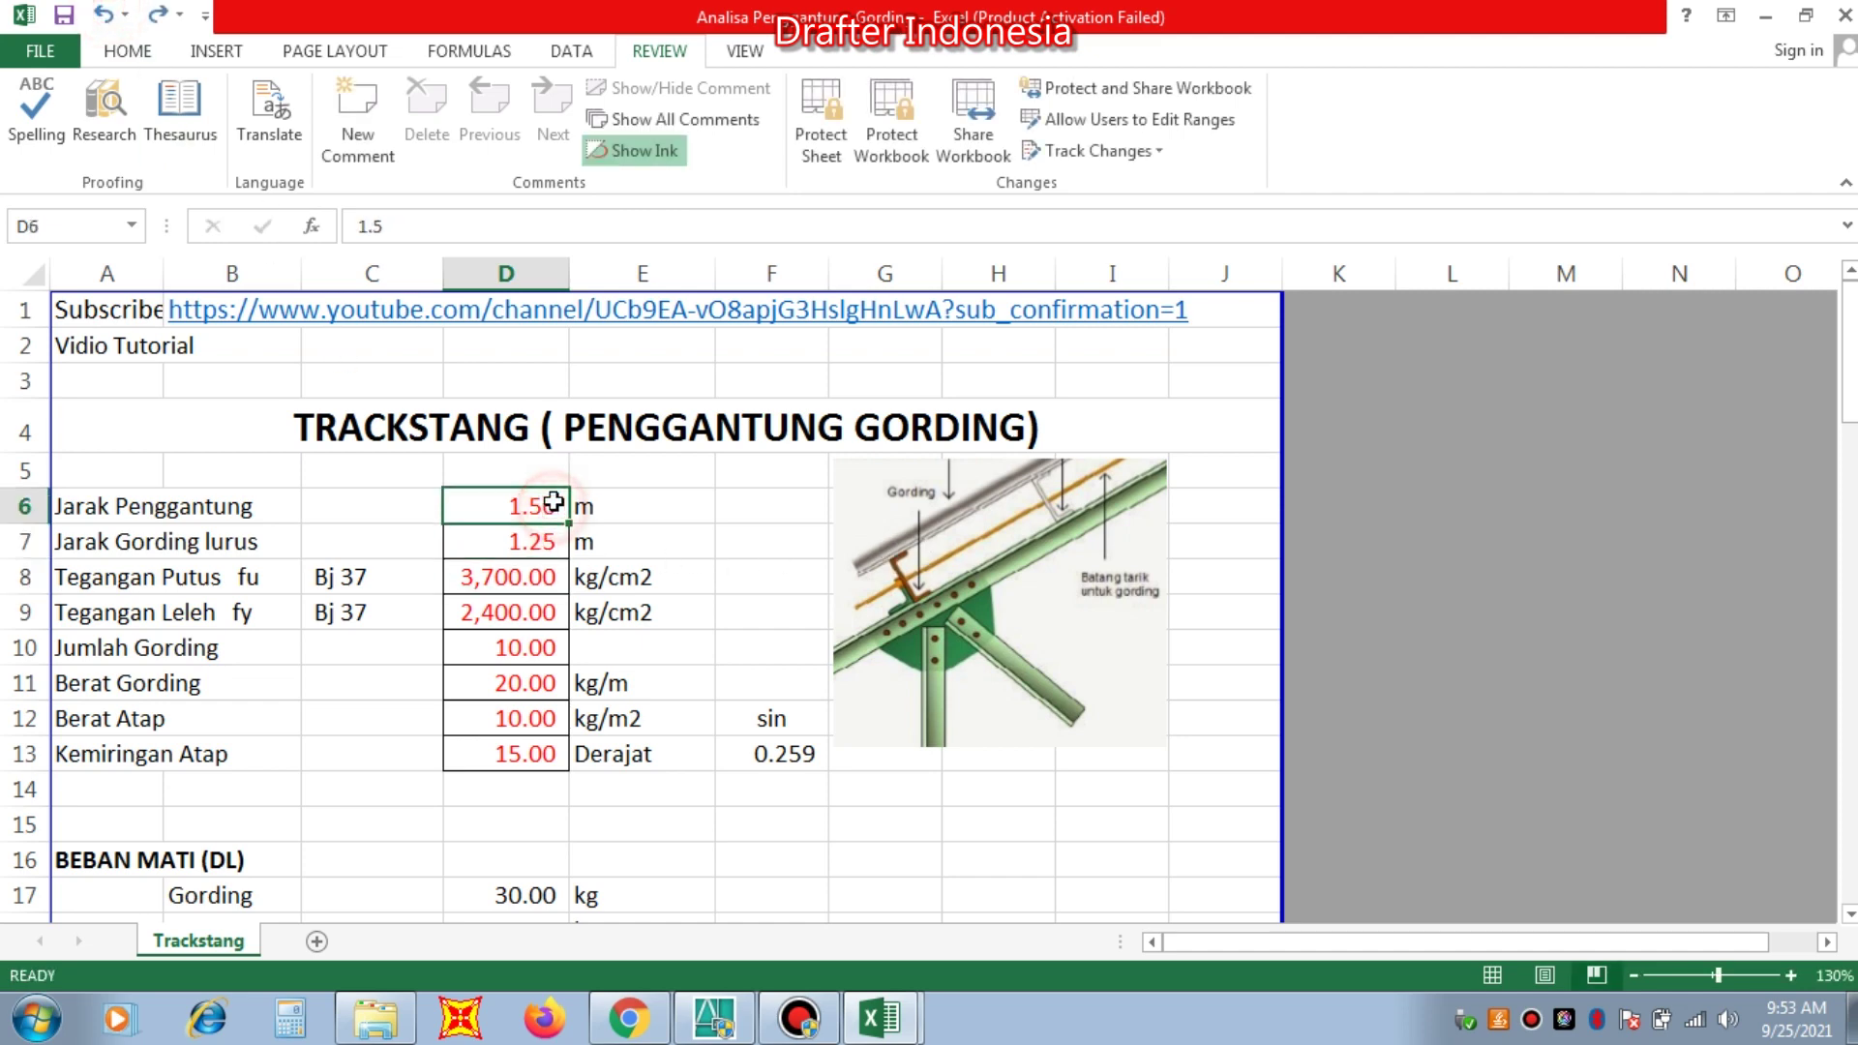
type("2")
key("Return")
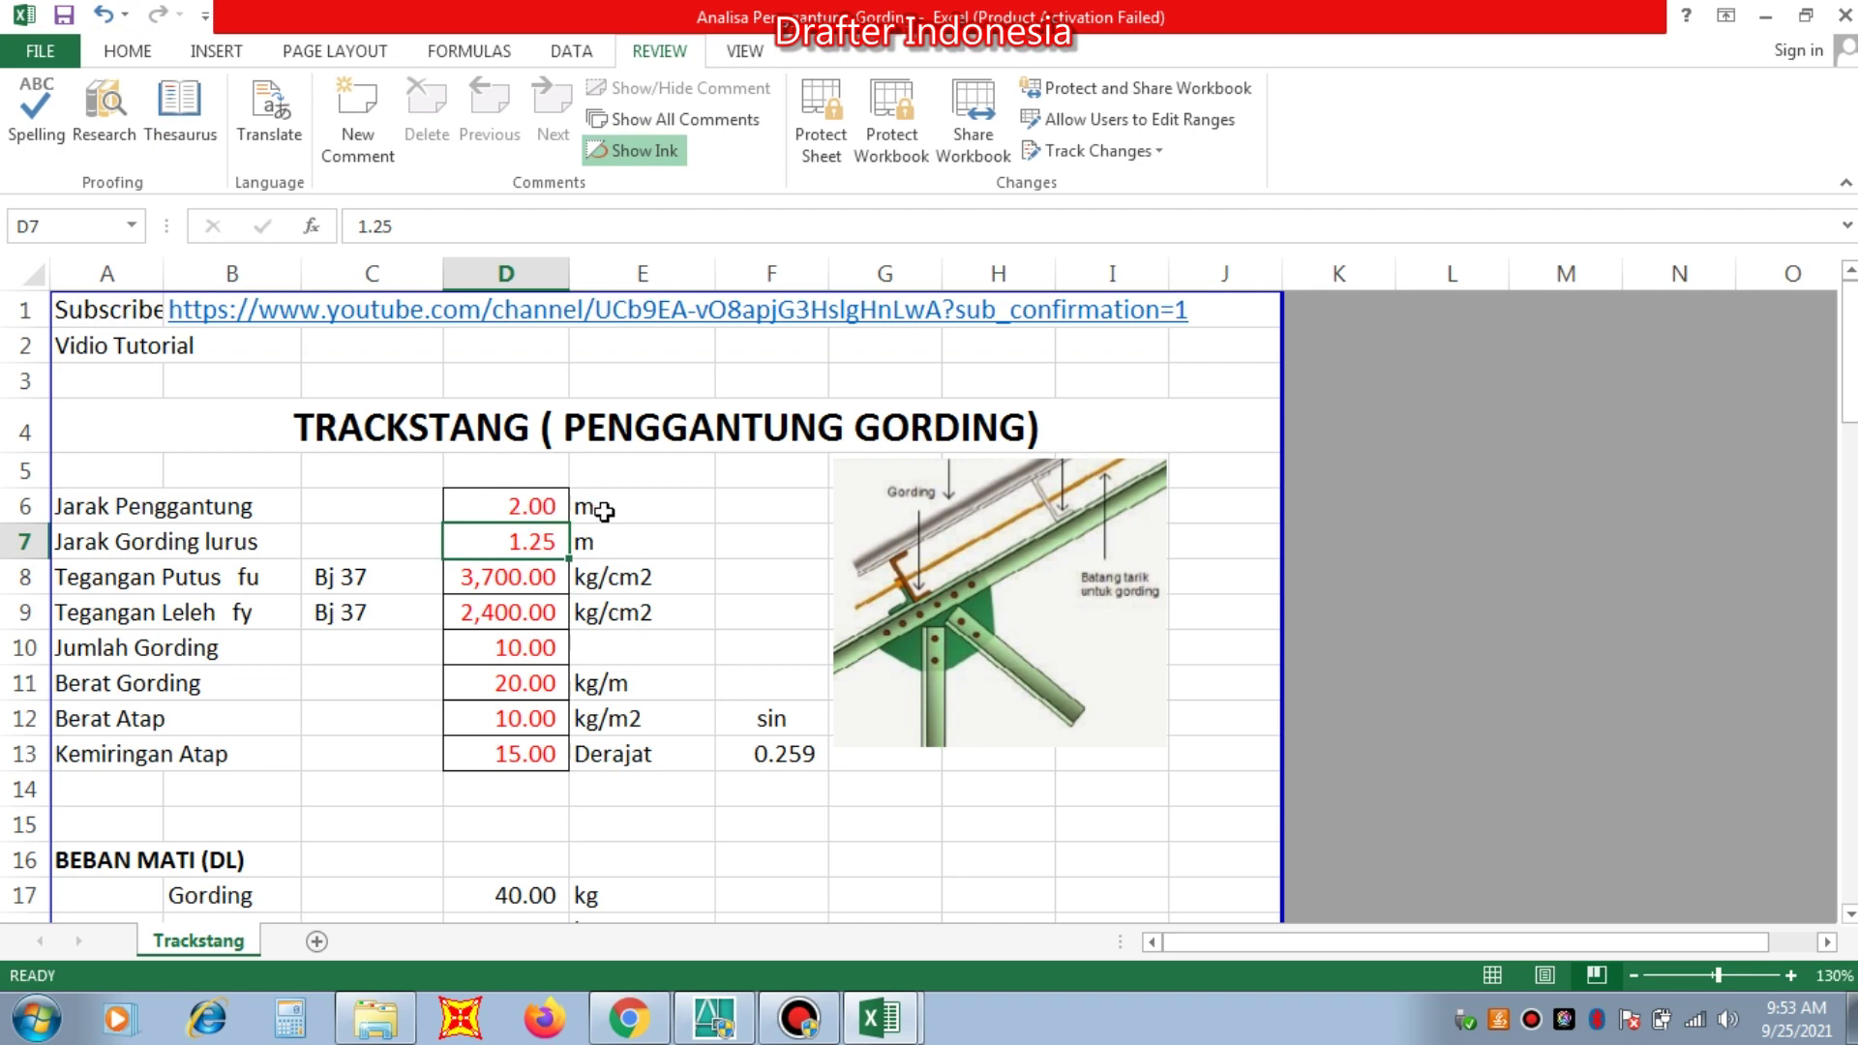
scroll(660, 613, "down", 12)
scroll(676, 635, "down", 6)
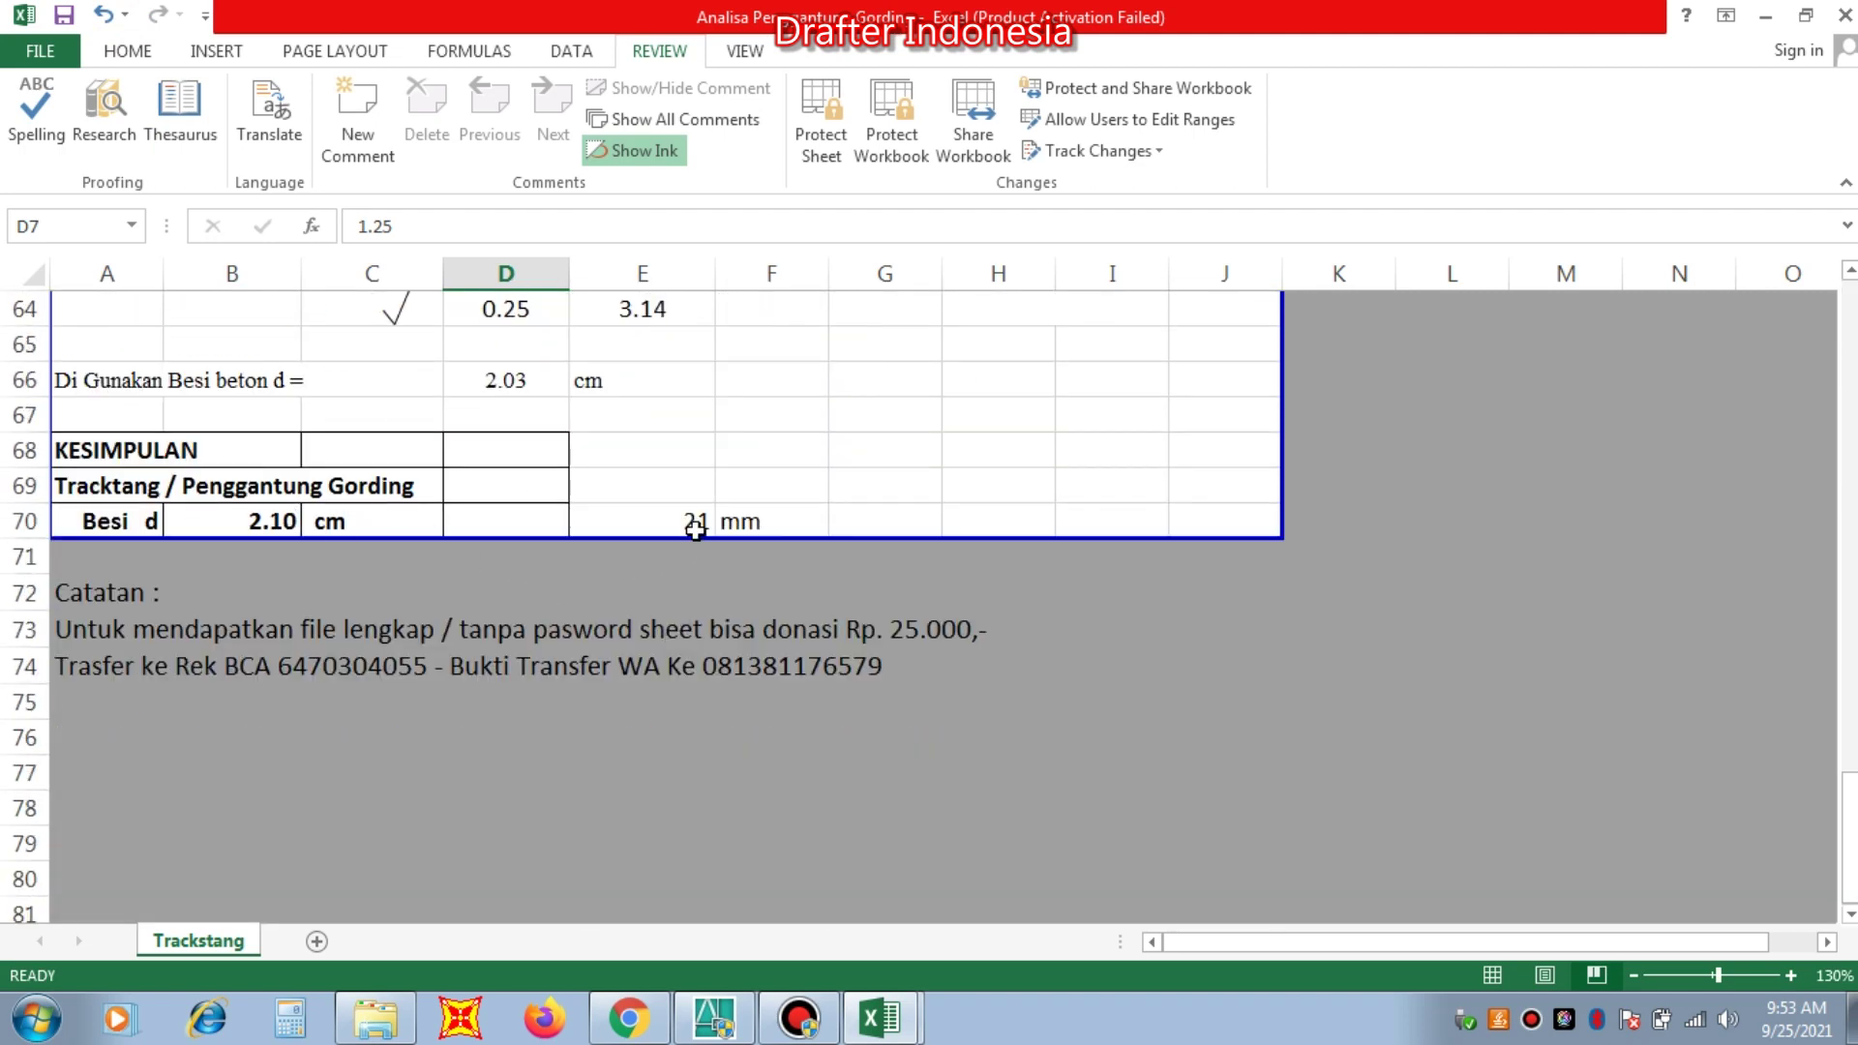
scroll(700, 526, "up", 2)
scroll(700, 525, "up", 20)
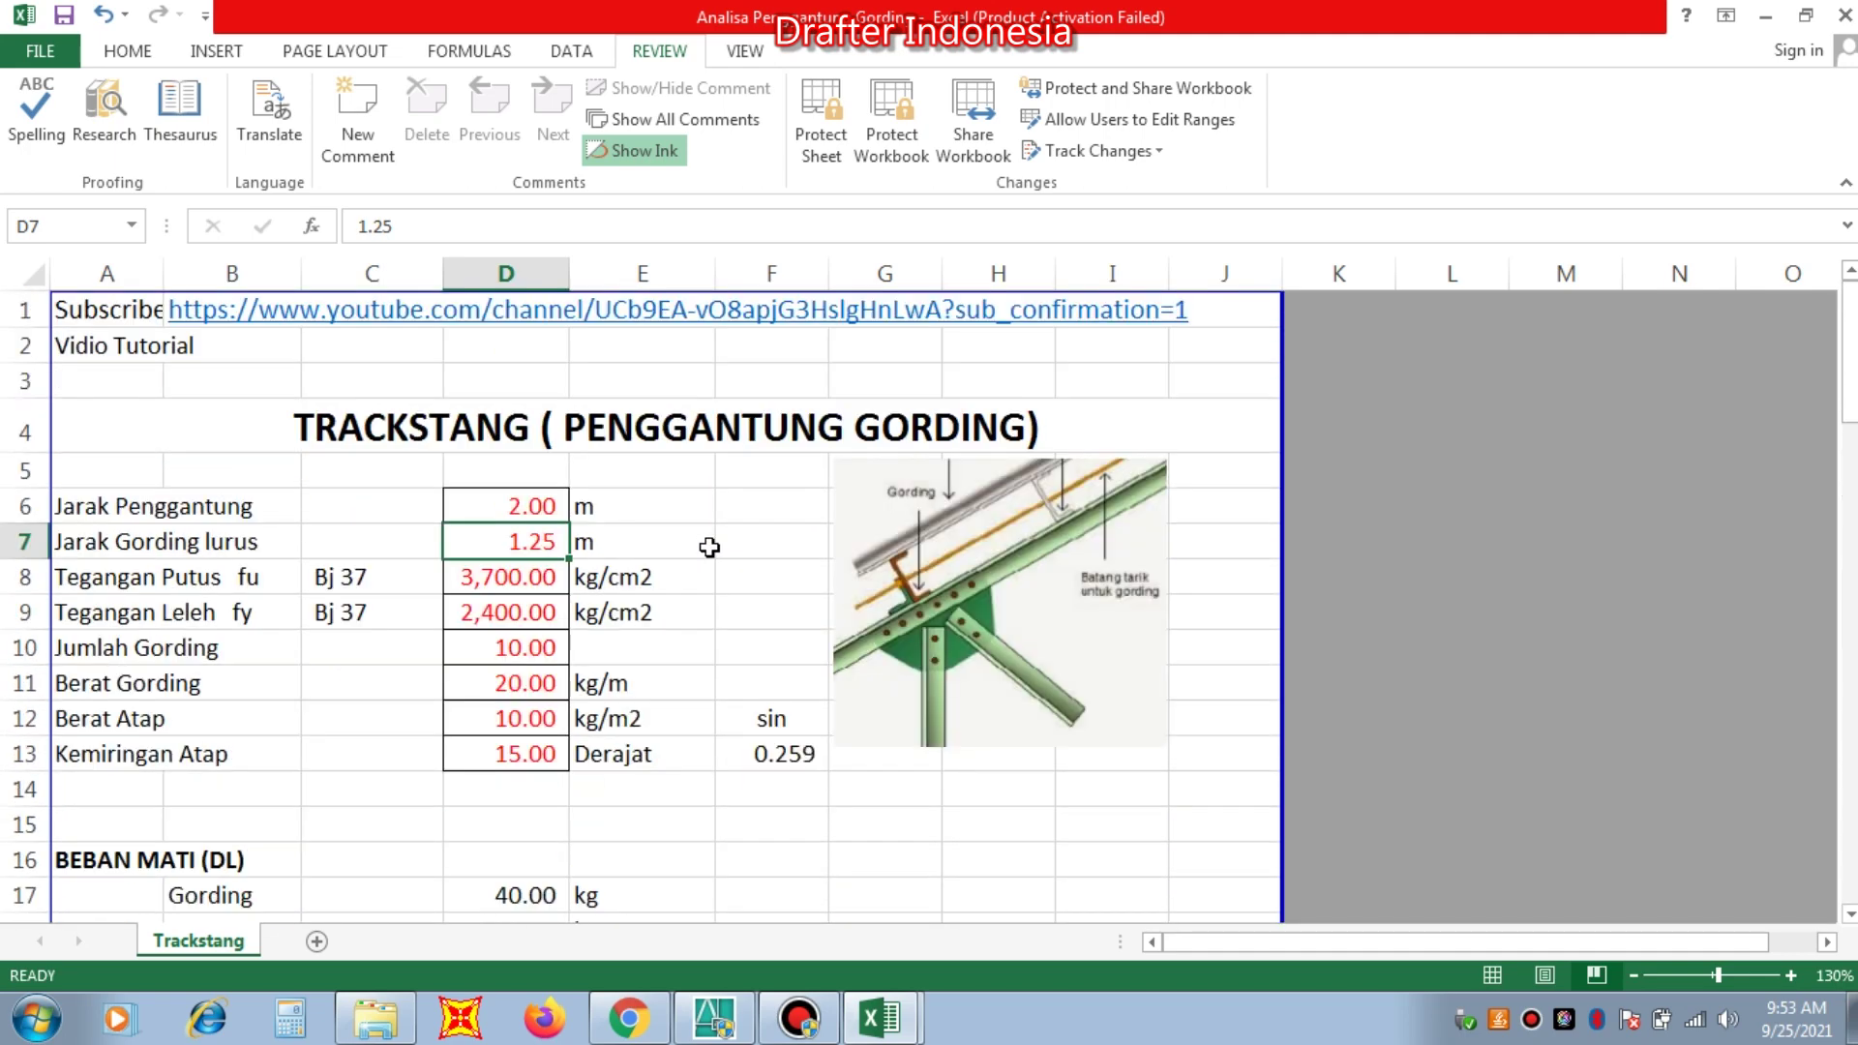
Step: Set Jarak Penggantung in D6 back to 1.5 m and review the bar diameter in cm and mm under KESIMPULAN
left_click(528, 507)
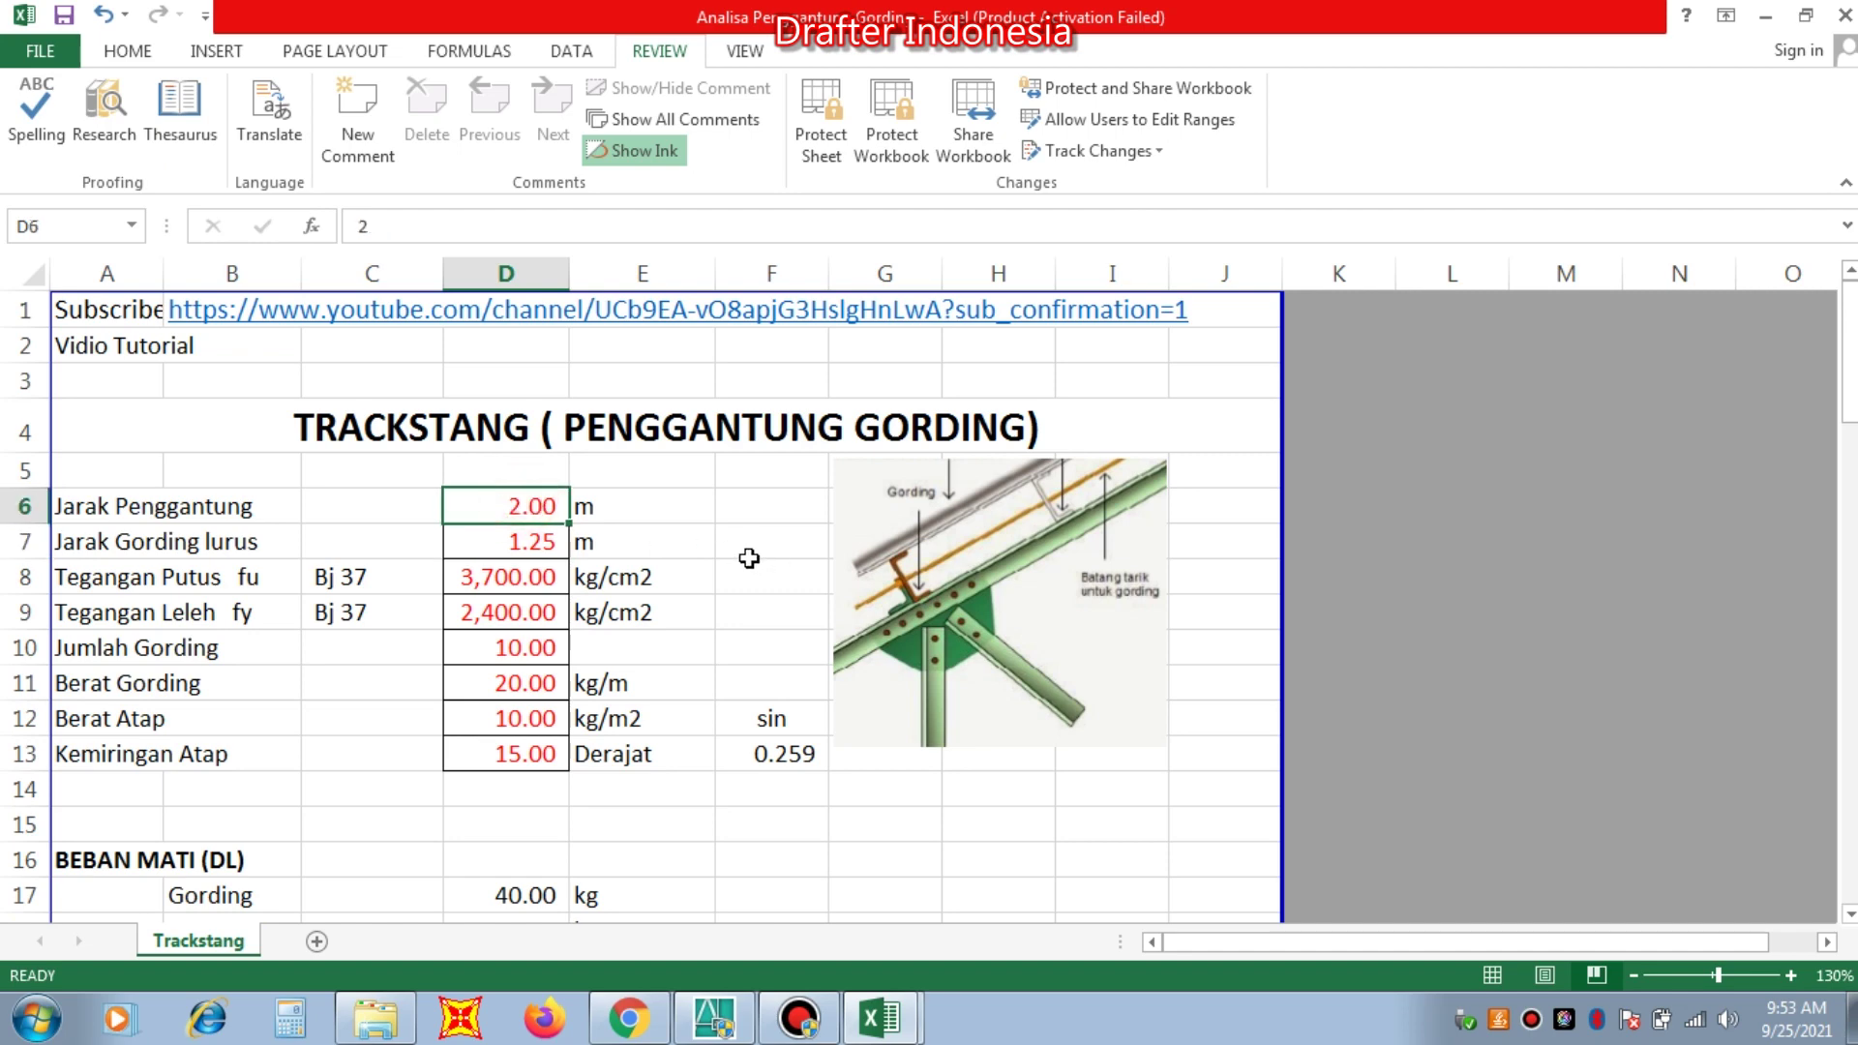
type("1.5")
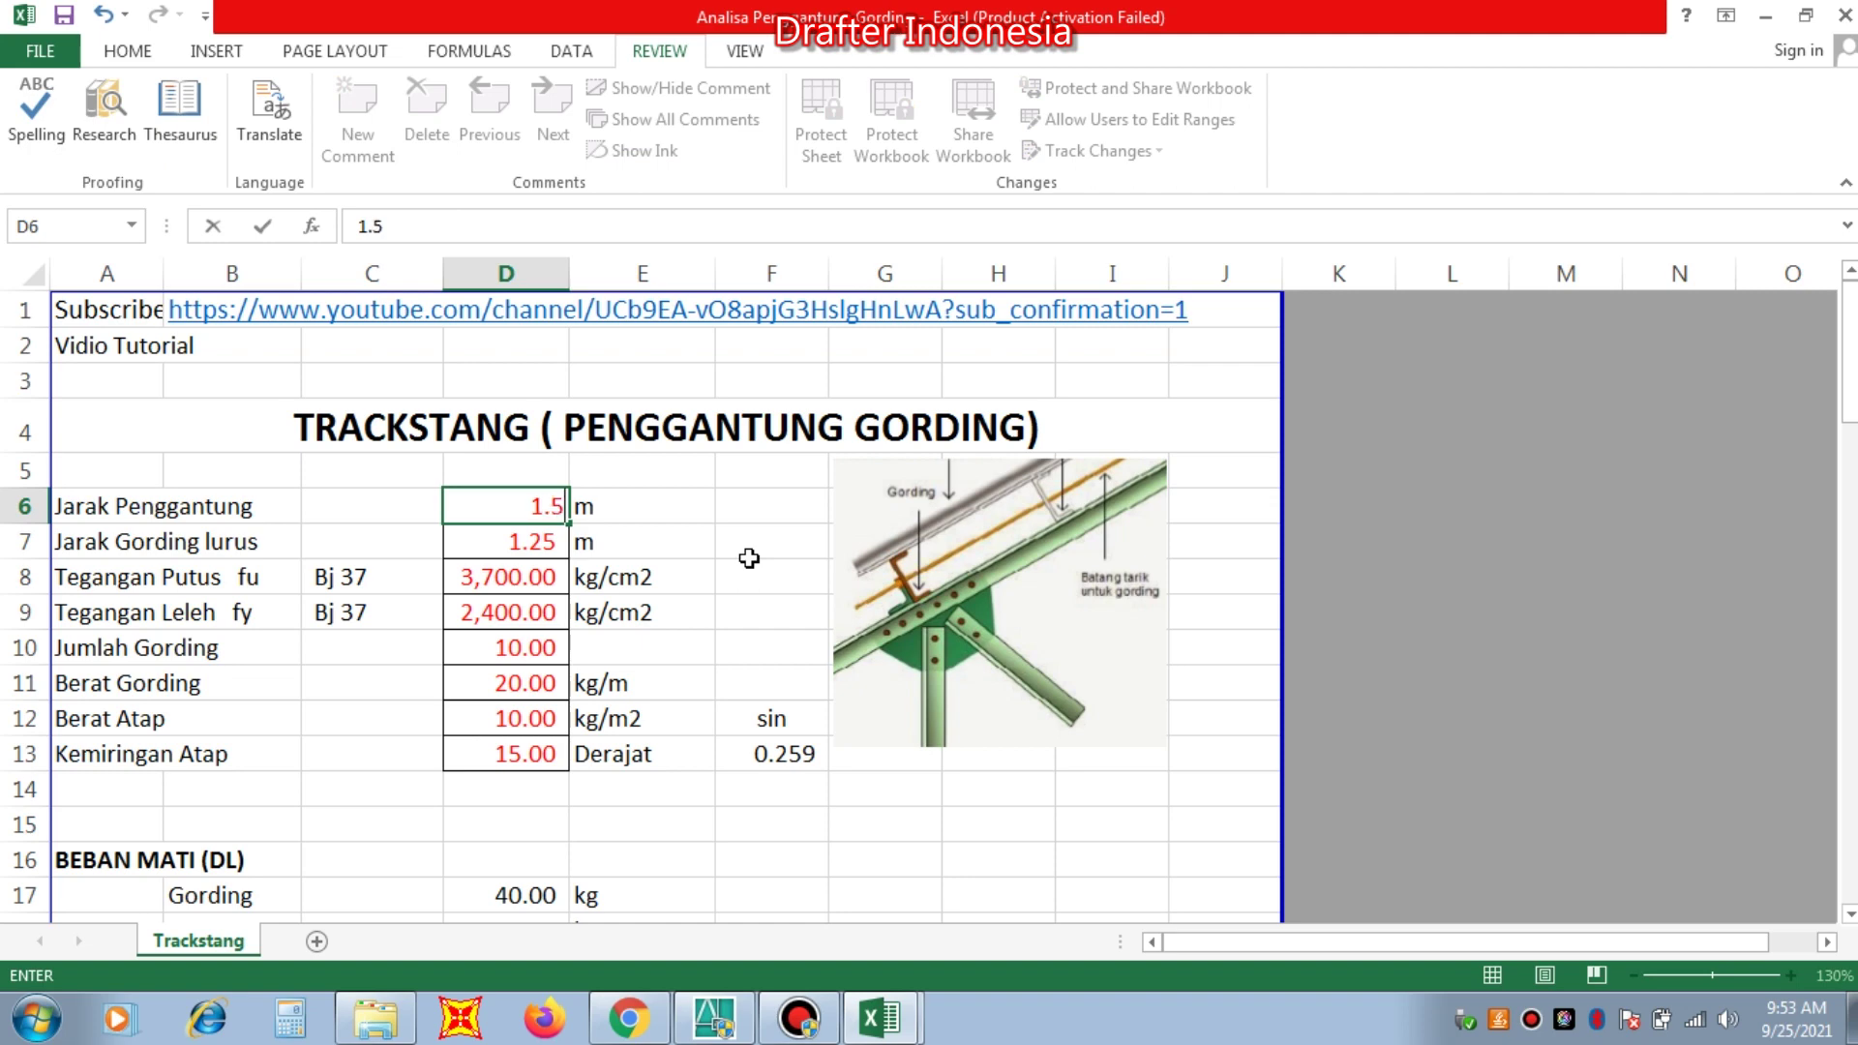
key("Return")
scroll(763, 593, "down", 20)
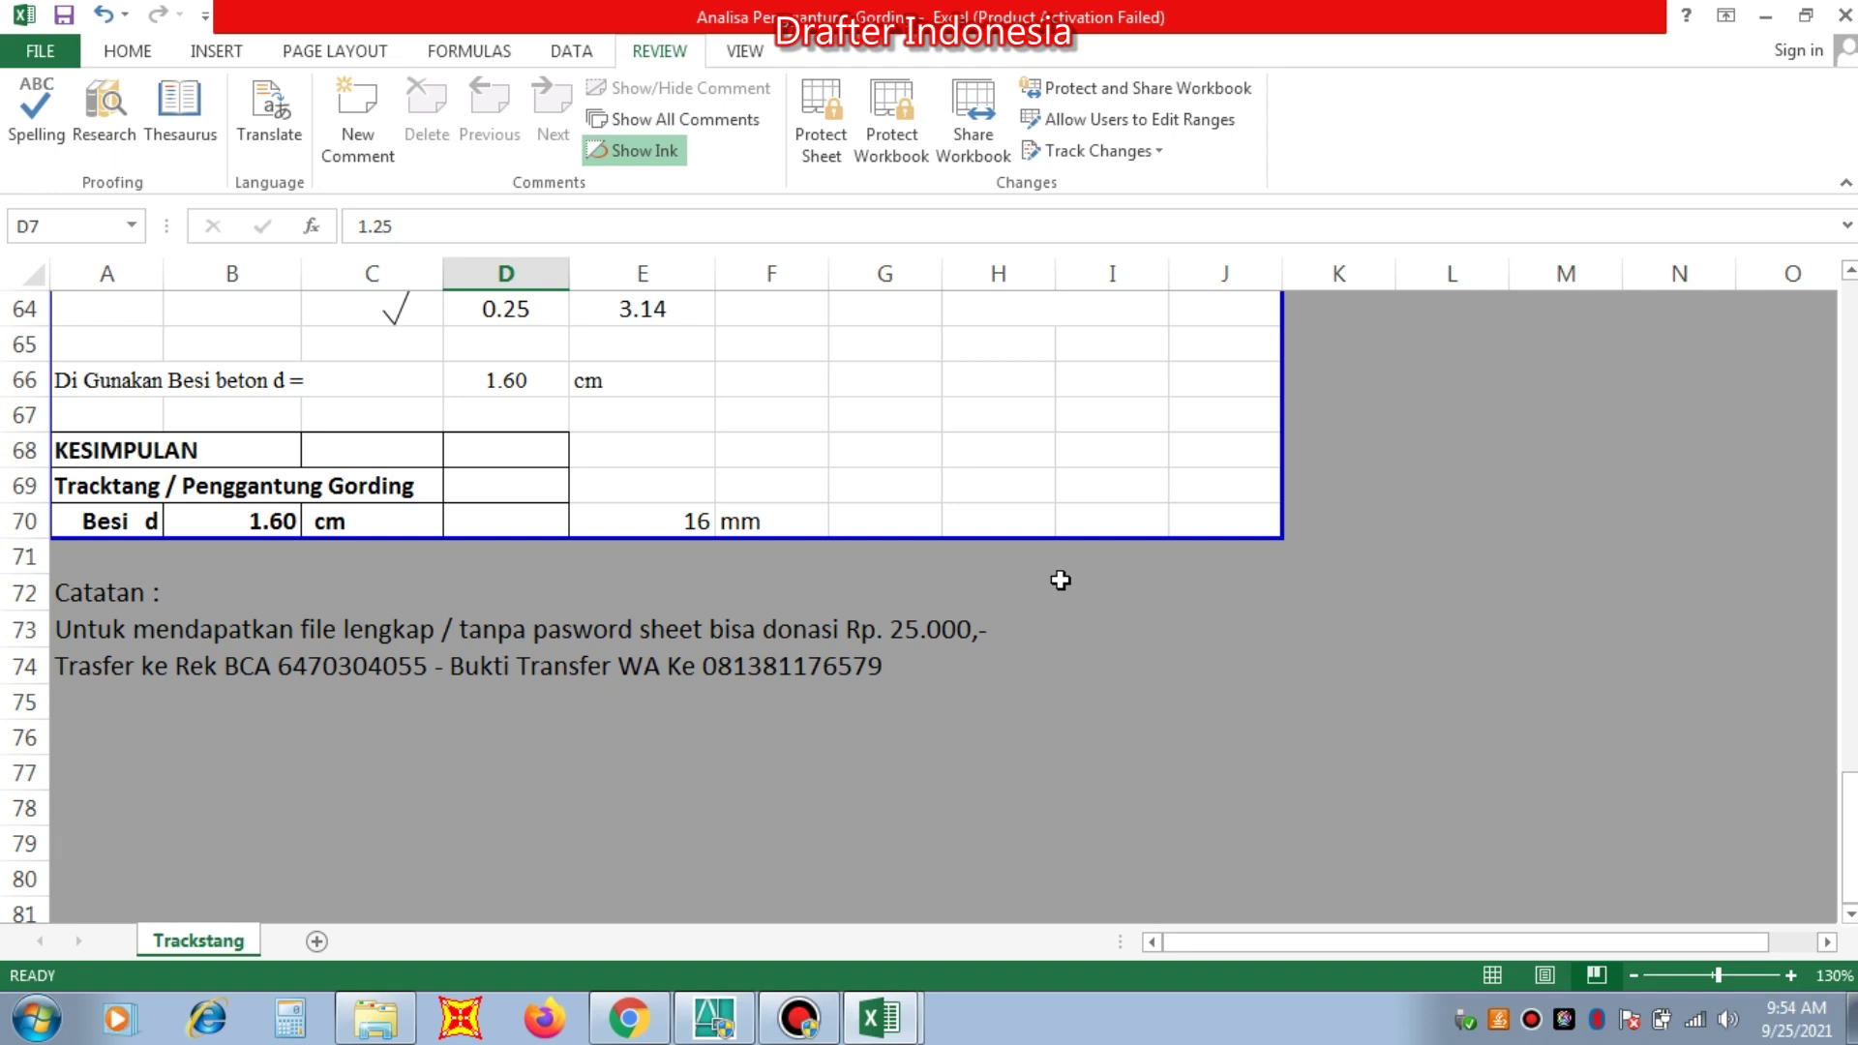
left_click(799, 1018)
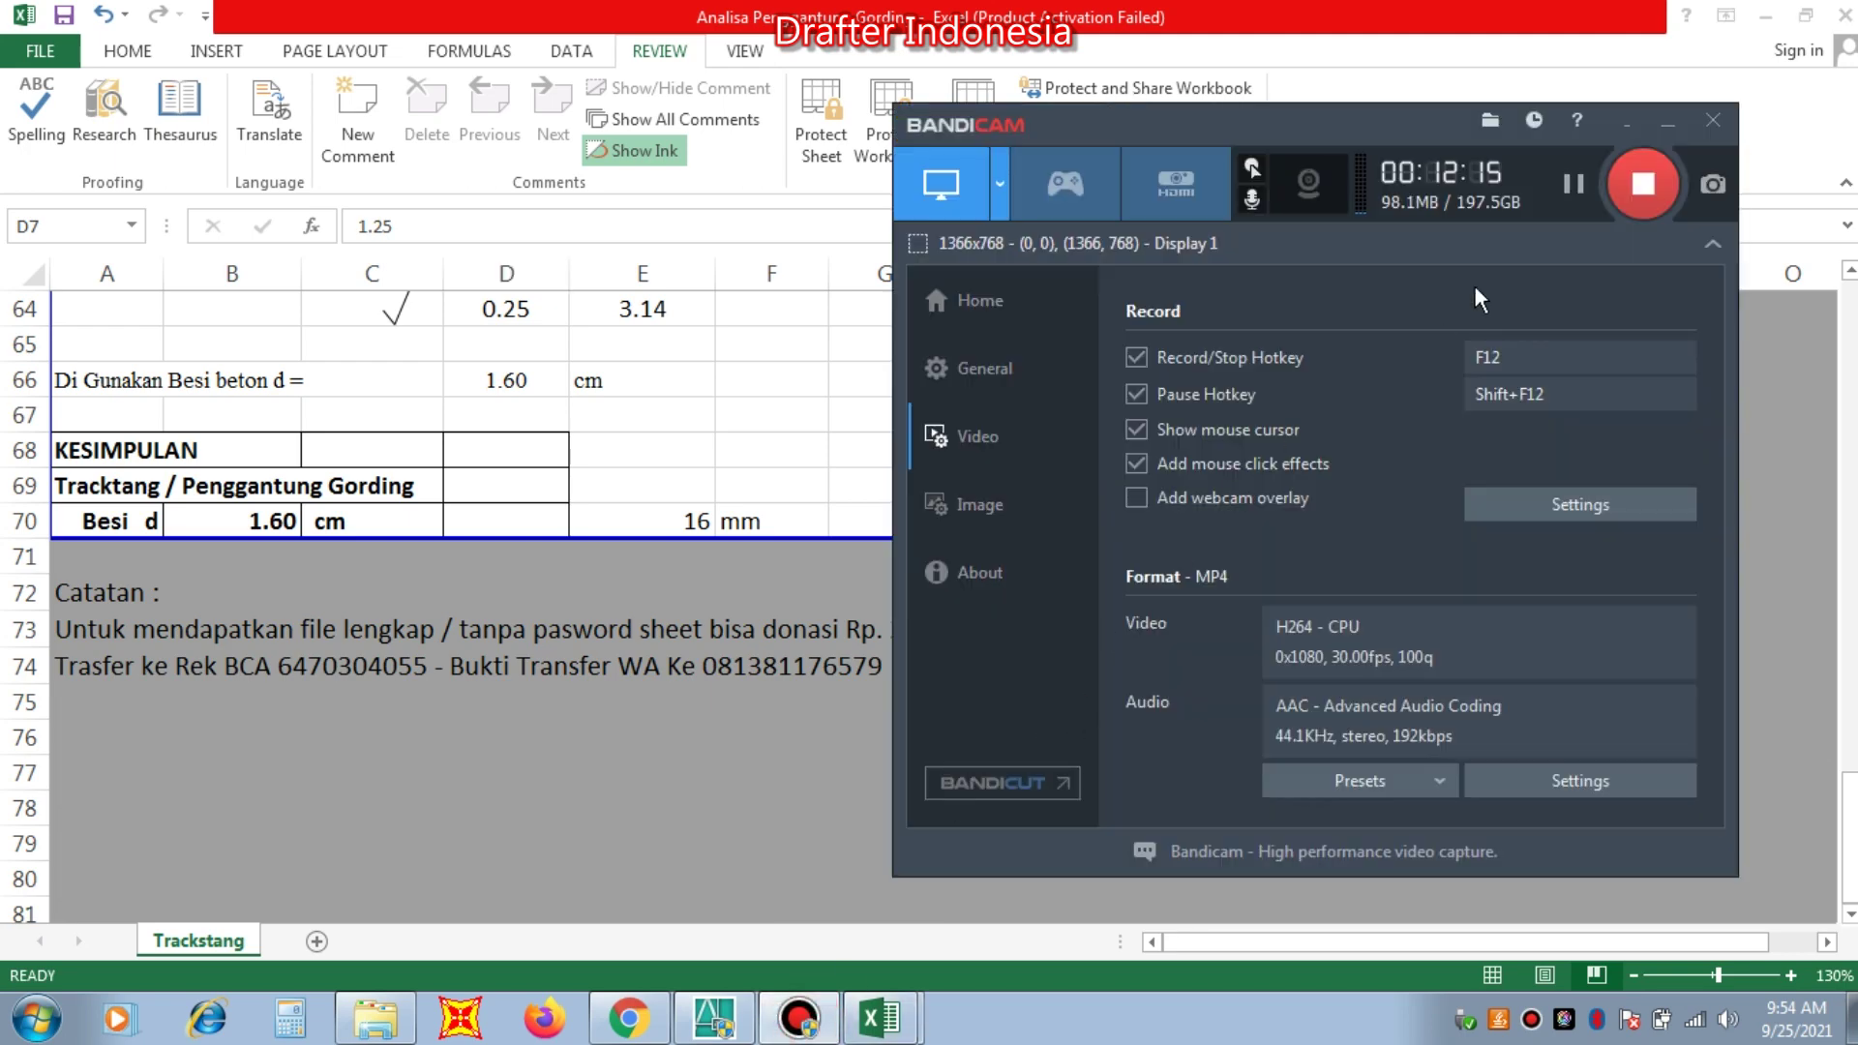